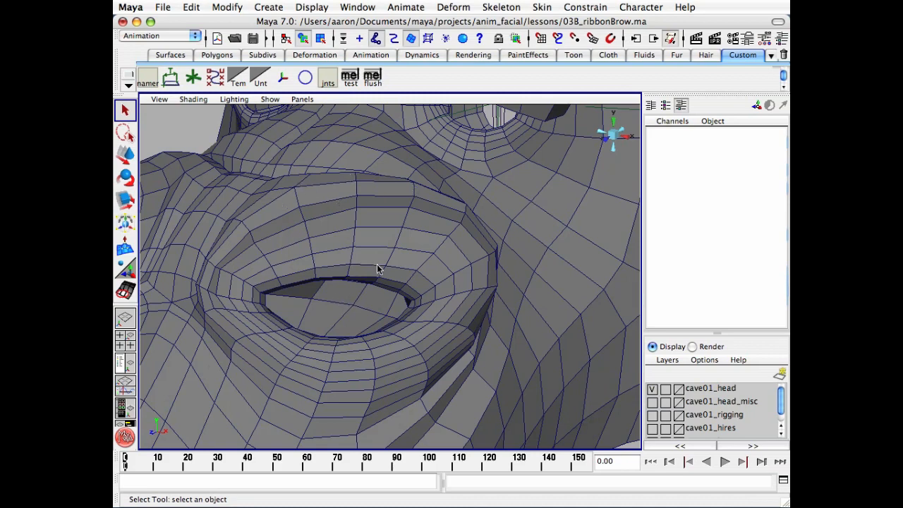
Step: Turn on all object types in the selection mask
alt+middle_drag(378, 265, 379, 264)
alt+right_drag(379, 264, 378, 265)
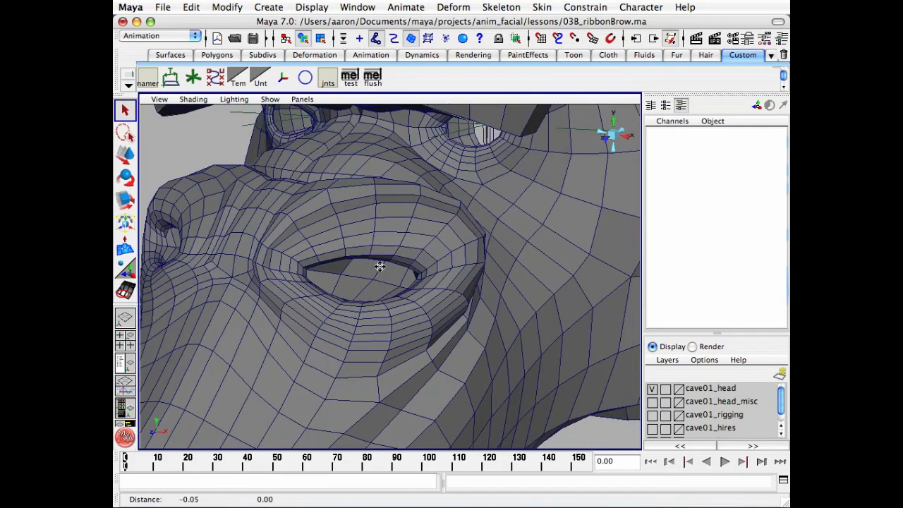
right_click(349, 42)
click(356, 55)
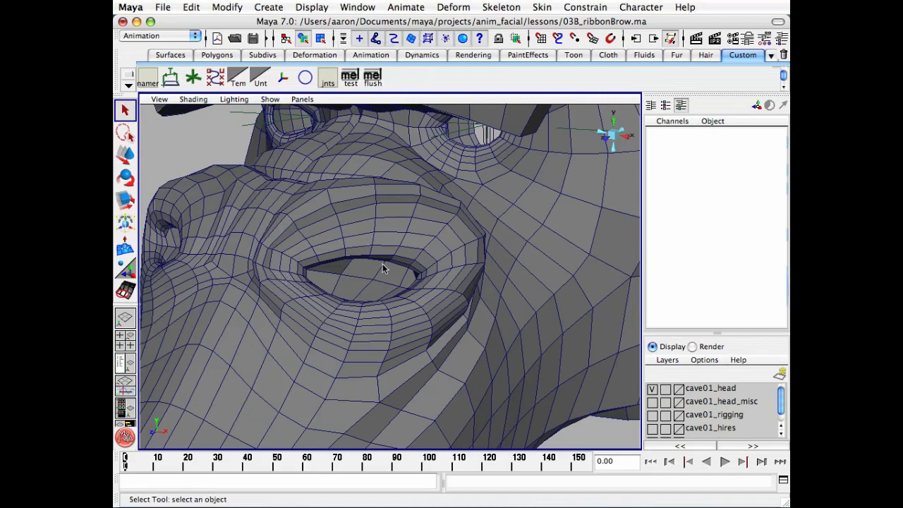
Step: Examine the mesh around the eye socket and brow from several angles and distances
alt+drag(479, 237, 447, 236)
alt+right_drag(447, 235, 312, 251)
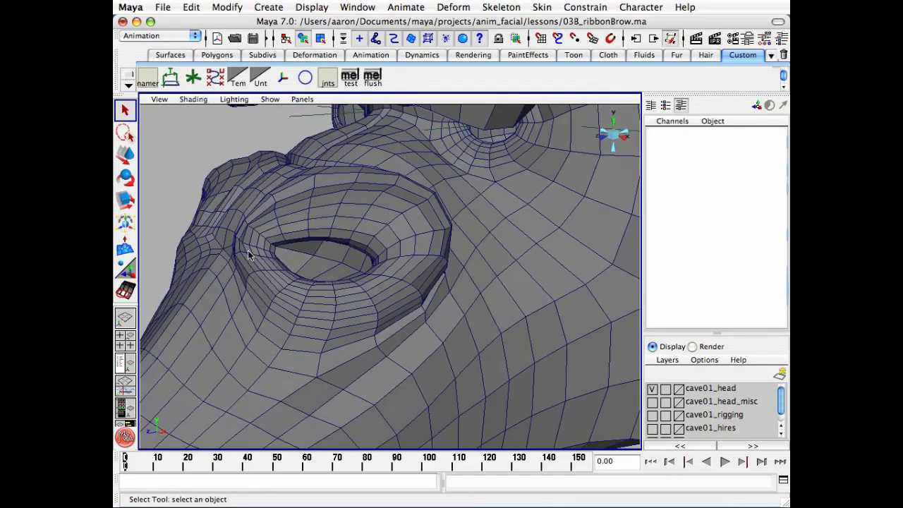
alt+drag(248, 249, 277, 264)
alt+right_drag(276, 264, 366, 251)
alt+middle_drag(367, 252, 325, 202)
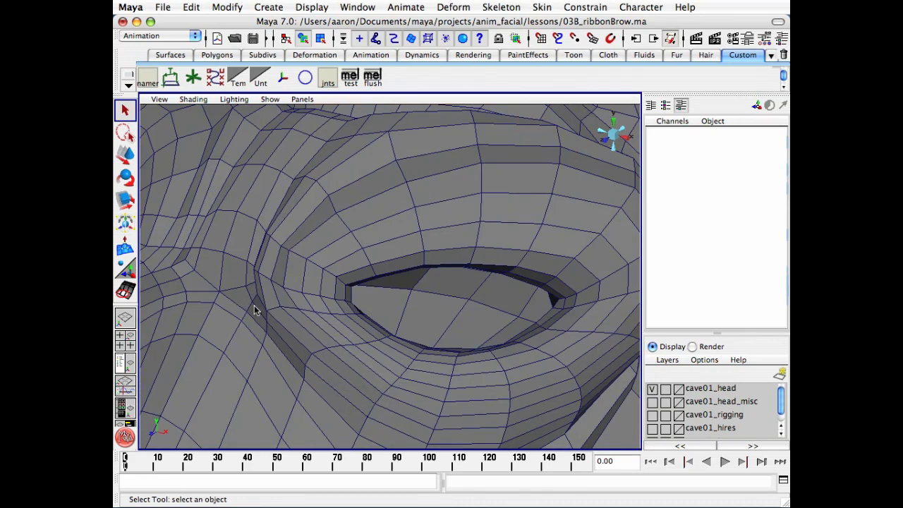
alt+middle_drag(426, 269, 292, 283)
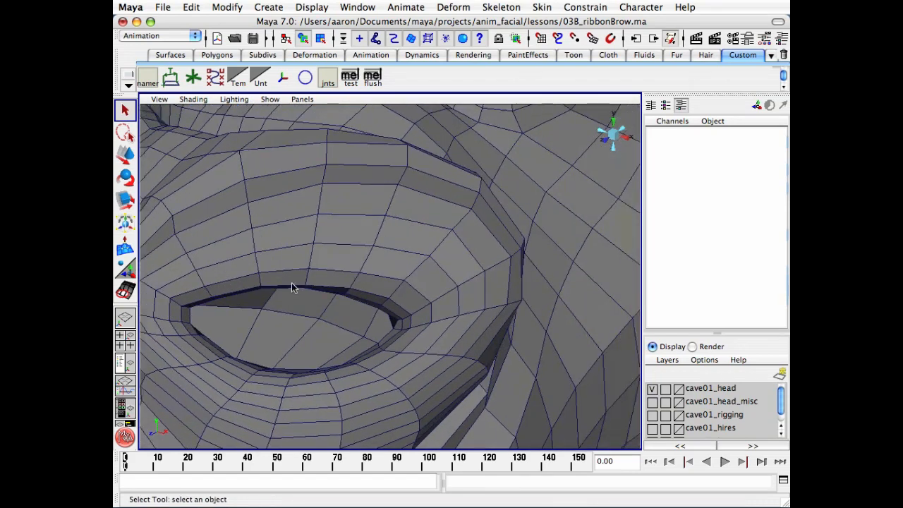
alt+drag(375, 276, 343, 267)
alt+right_drag(452, 244, 392, 244)
alt+middle_drag(392, 244, 443, 237)
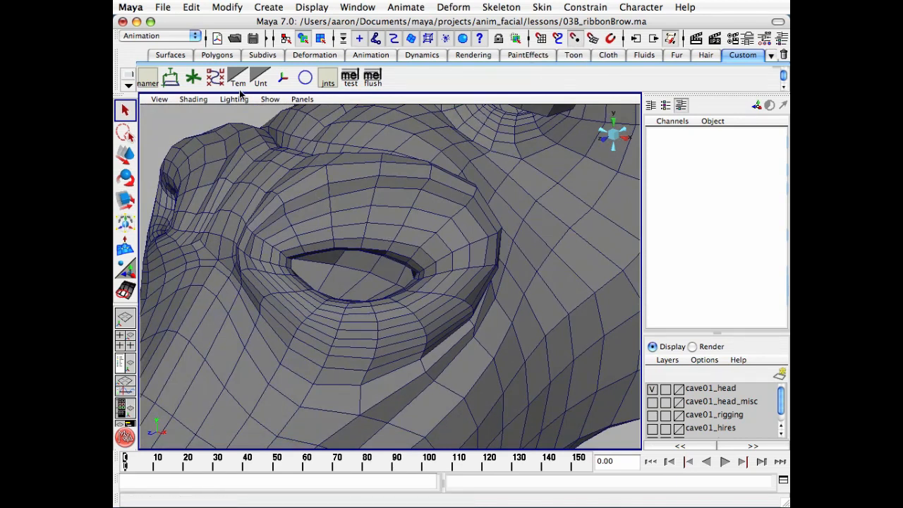
Step: Reset the CV Curve Tool settings and set the curve degree to 1 Linear
click(271, 7)
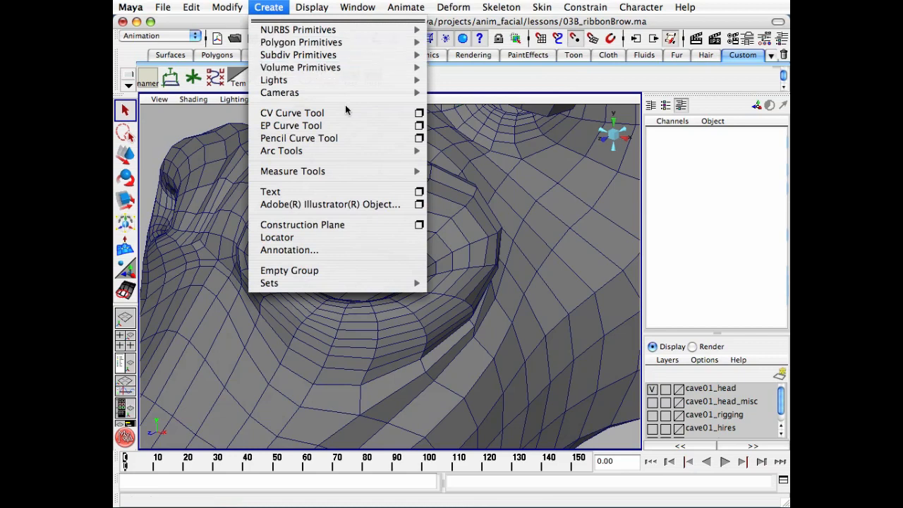
click(420, 115)
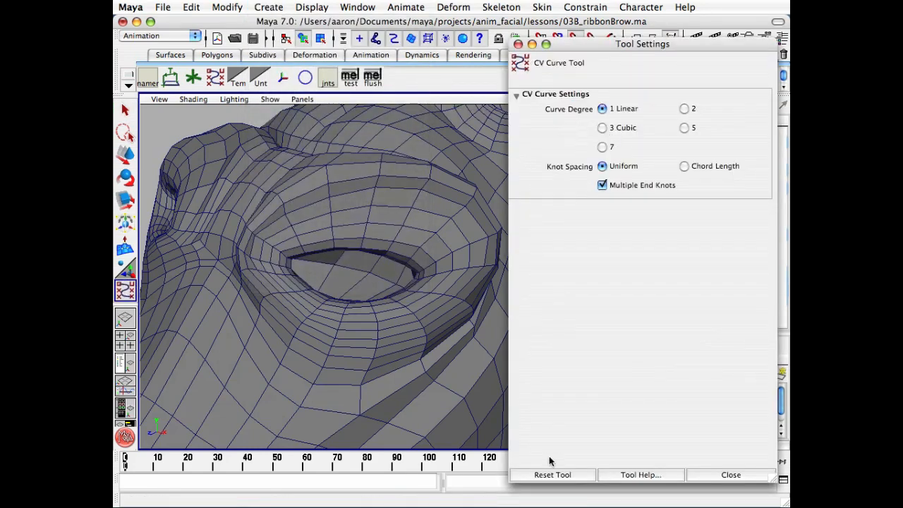
click(555, 476)
click(615, 110)
click(724, 477)
Step: Draw a two-point linear curve across the eye, snapped to mesh vertices from the socket's inner edge by the nose to its outer side
alt+drag(424, 268, 494, 271)
alt+drag(493, 182, 533, 154)
alt+right_drag(437, 177, 494, 177)
alt+middle_drag(416, 113, 415, 229)
alt+drag(411, 216, 458, 234)
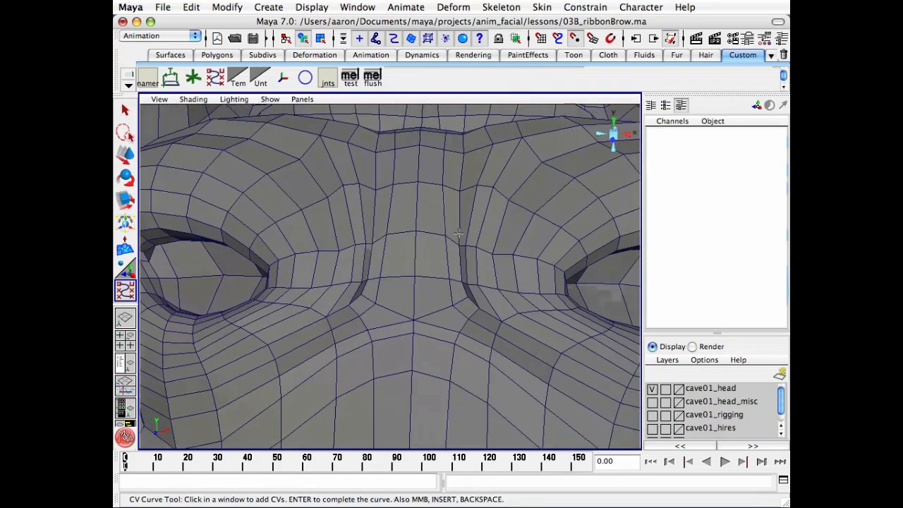
alt+drag(533, 281, 502, 287)
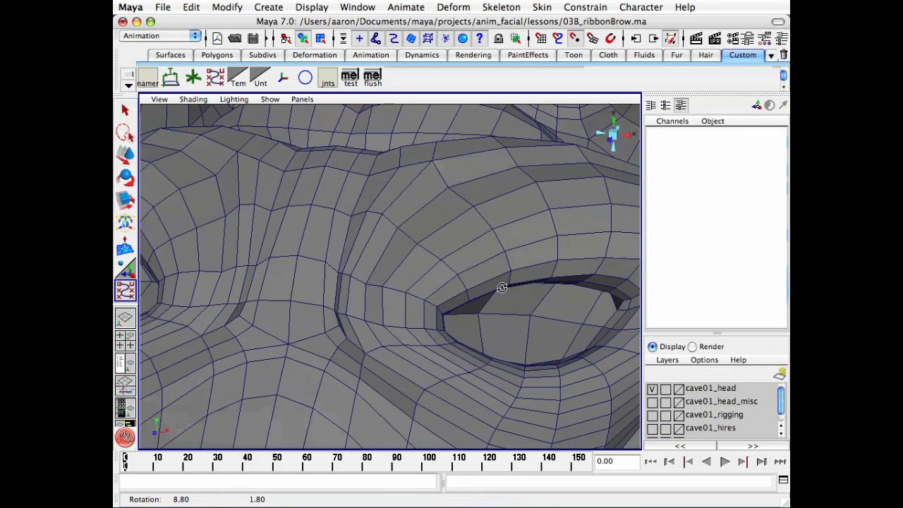
alt+right_drag(502, 288, 490, 292)
alt+drag(490, 292, 443, 290)
click(400, 299)
alt+middle_drag(443, 289, 524, 275)
alt+drag(524, 276, 489, 280)
alt+middle_drag(489, 280, 542, 278)
alt+drag(541, 278, 461, 275)
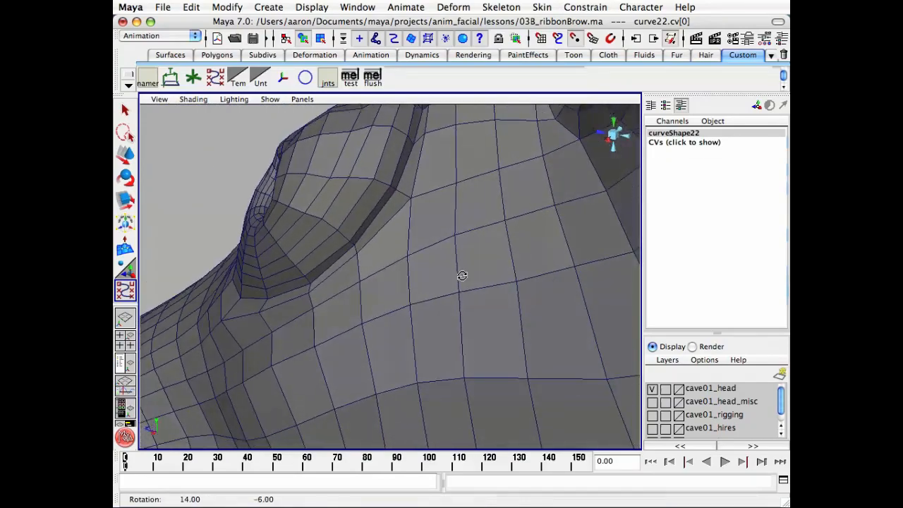
alt+drag(357, 234, 339, 190)
alt+right_drag(338, 191, 393, 207)
key(q)
Step: Hide the head mesh by turning off the visibility of the cave01_head layer
alt+drag(393, 207, 430, 215)
alt+right_drag(431, 215, 443, 234)
alt+drag(443, 234, 449, 272)
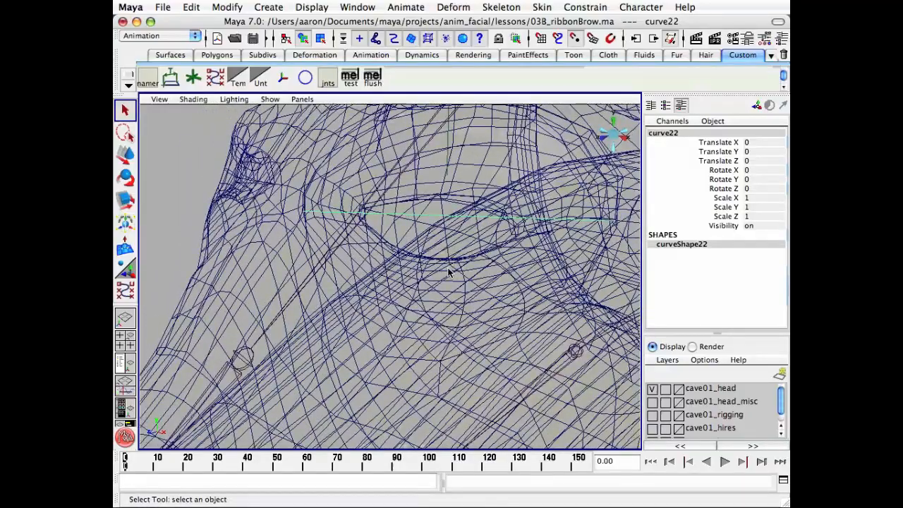
click(652, 389)
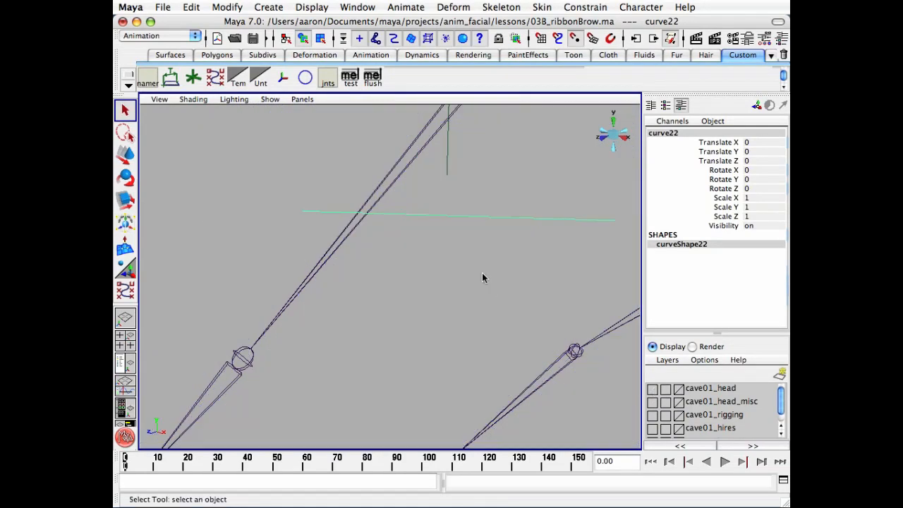
alt+drag(484, 276, 455, 317)
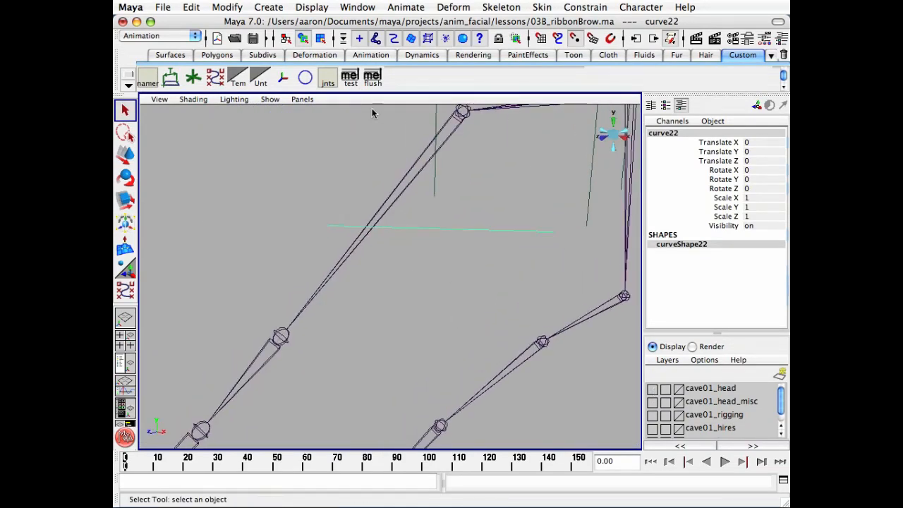
Step: Display the CVs of the selected eye curve
click(314, 7)
mouse_move(395, 154)
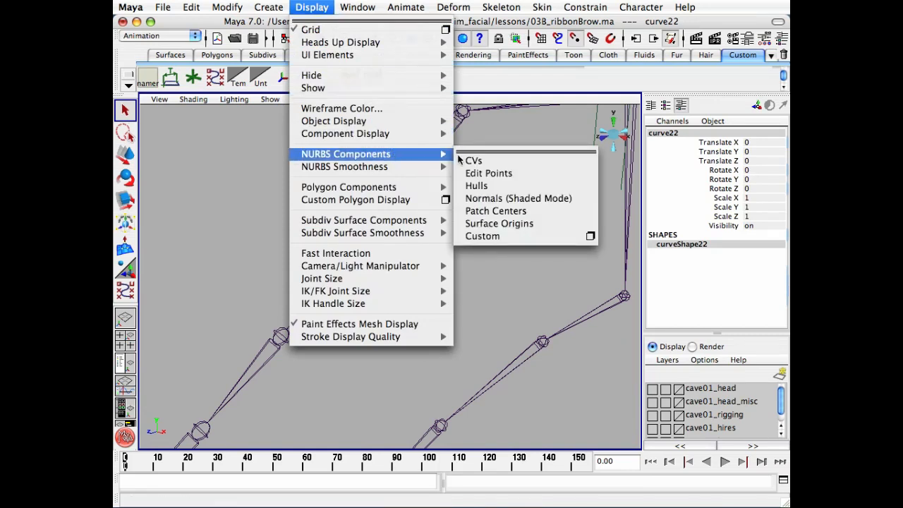
click(507, 155)
alt+drag(461, 256, 344, 210)
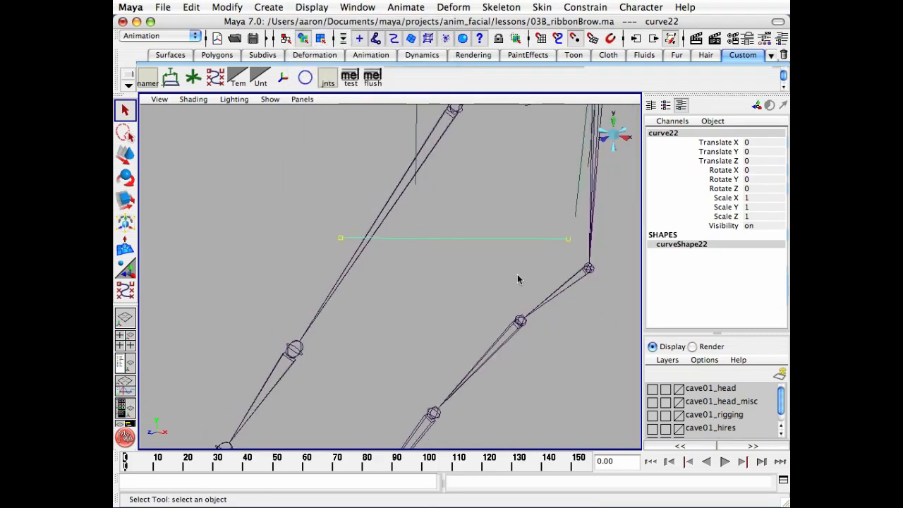
Step: Inspect the curve shape's degree, spans and min/max values in the Attribute Editor, and close it
key(ctrl+a)
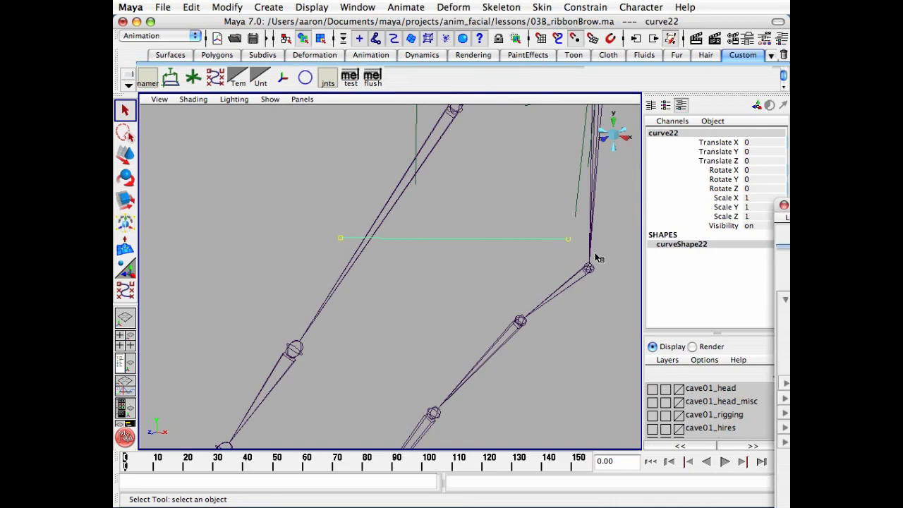
drag(786, 206, 238, 52)
alt+drag(468, 206, 515, 225)
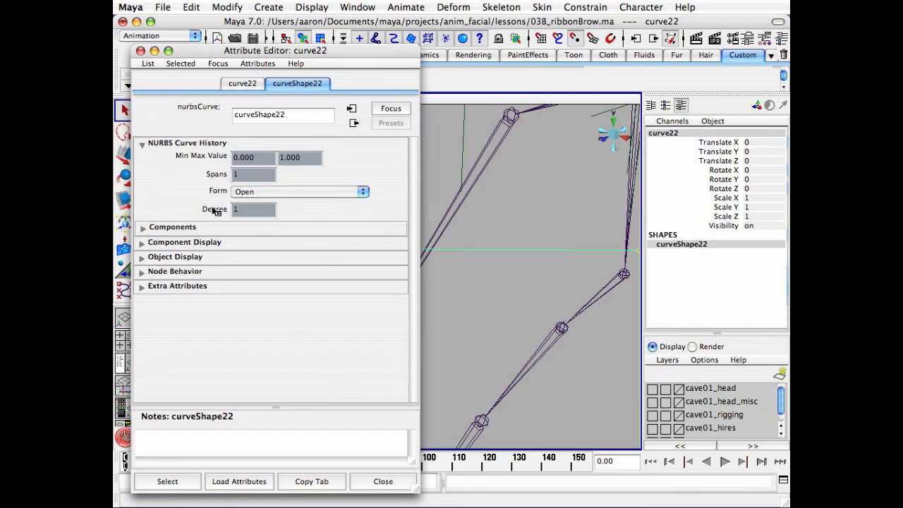
alt+drag(548, 232, 511, 216)
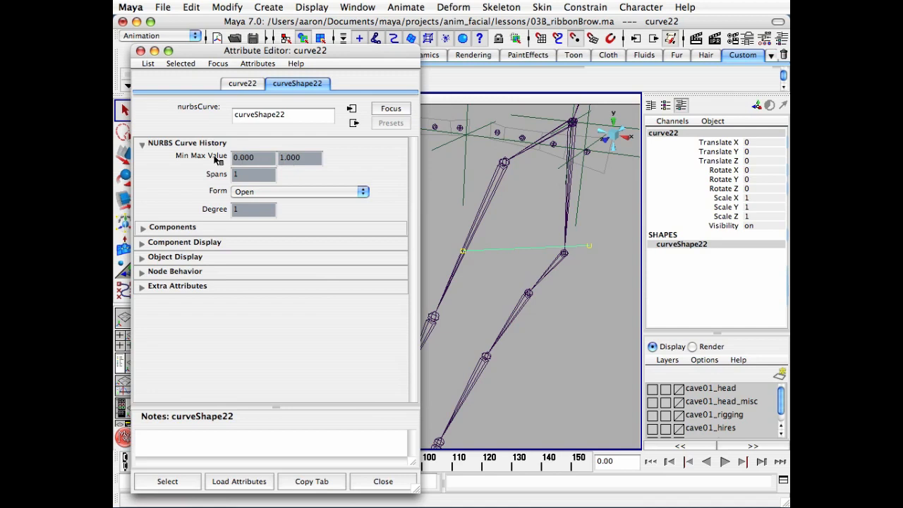
click(385, 482)
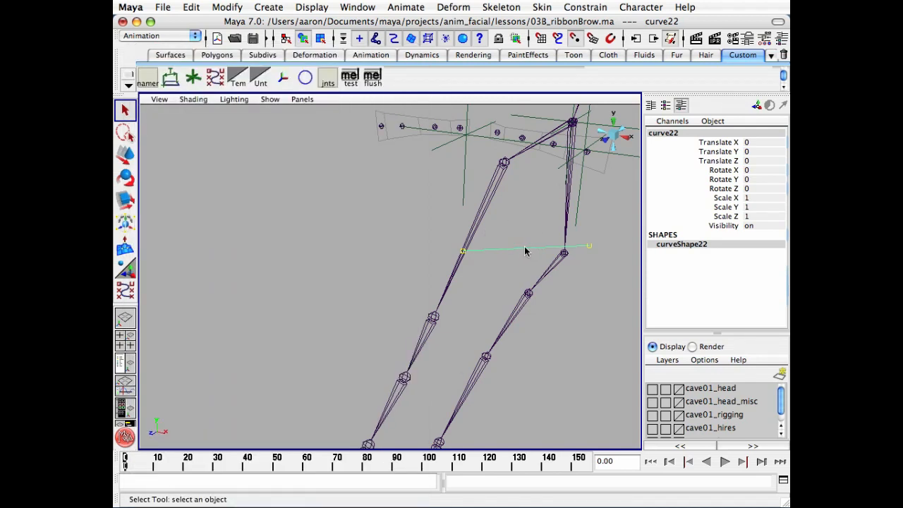
Step: Open the Rebuild Curve options, reset them and set the parameter range to 0 to #Spans
scroll(417, 191, up, 3)
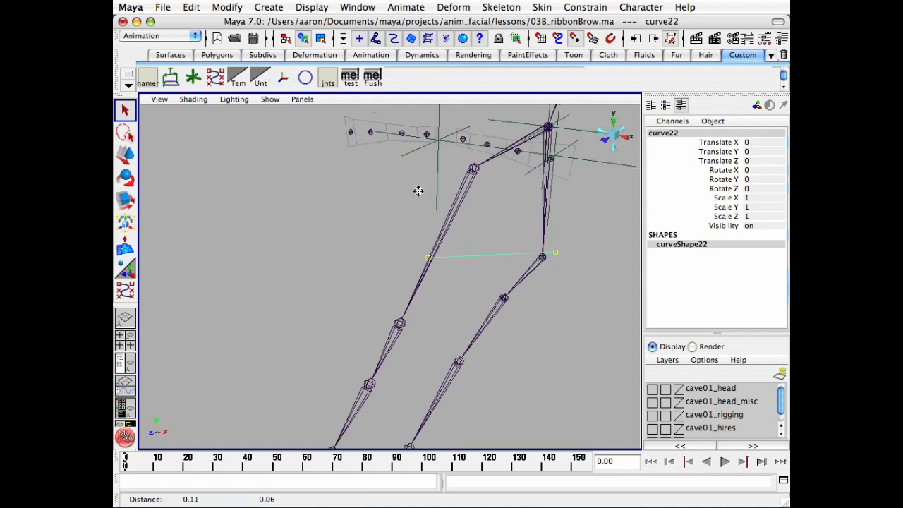
scroll(316, 204, up, 2)
scroll(316, 207, up, 3)
alt+drag(428, 214, 374, 208)
click(158, 37)
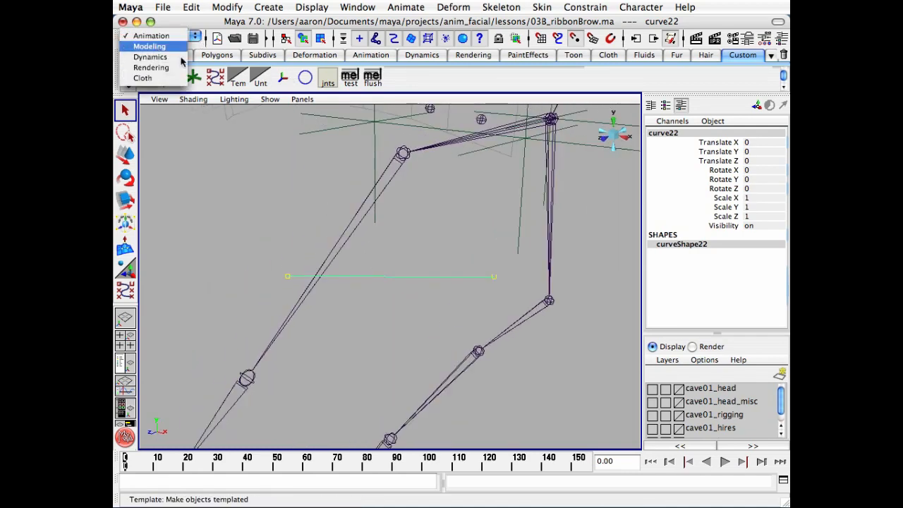
click(150, 46)
click(415, 8)
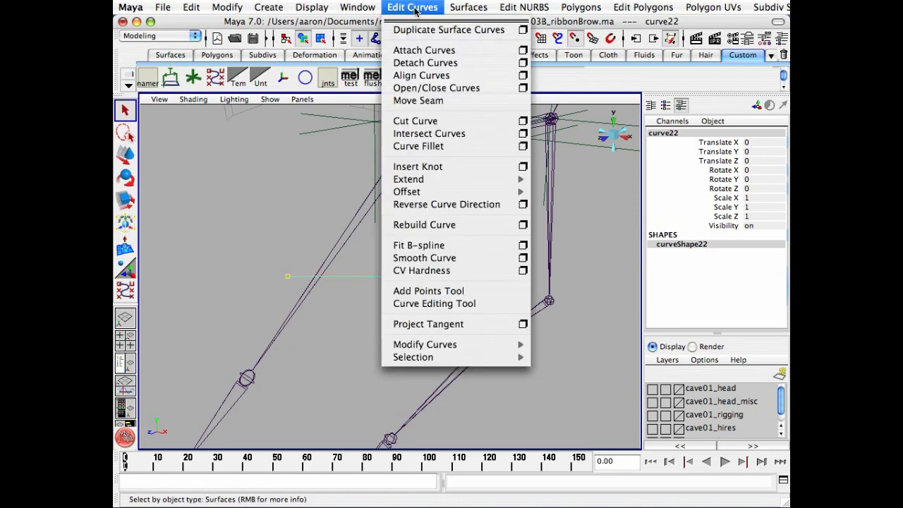
click(524, 226)
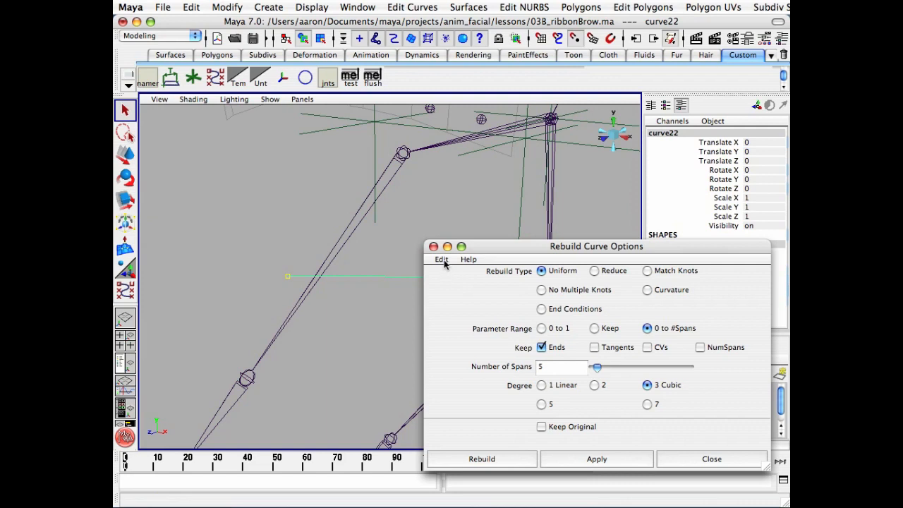
click(442, 260)
click(465, 279)
click(647, 329)
Step: Rebuild the eye curve with the number of spans set to 2 and the degree set to 1 Linear
drag(548, 368, 537, 370)
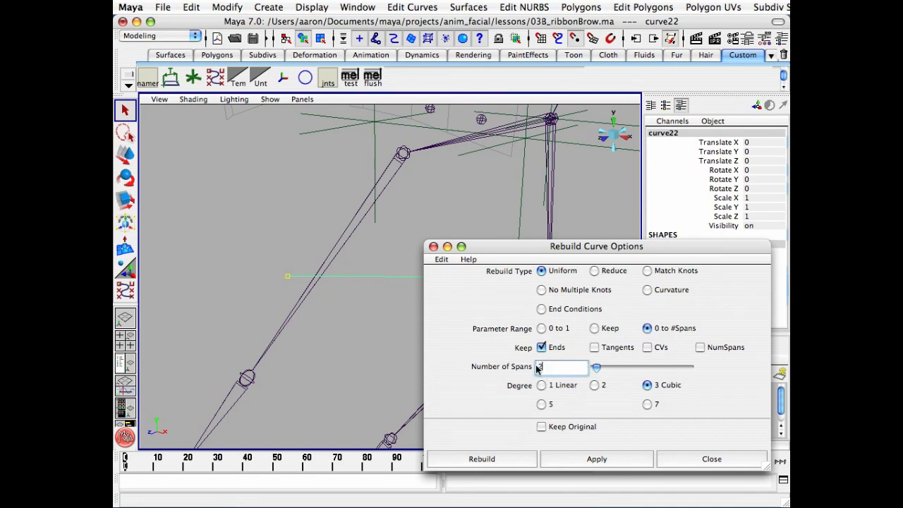
text(2)
key(Return)
click(541, 386)
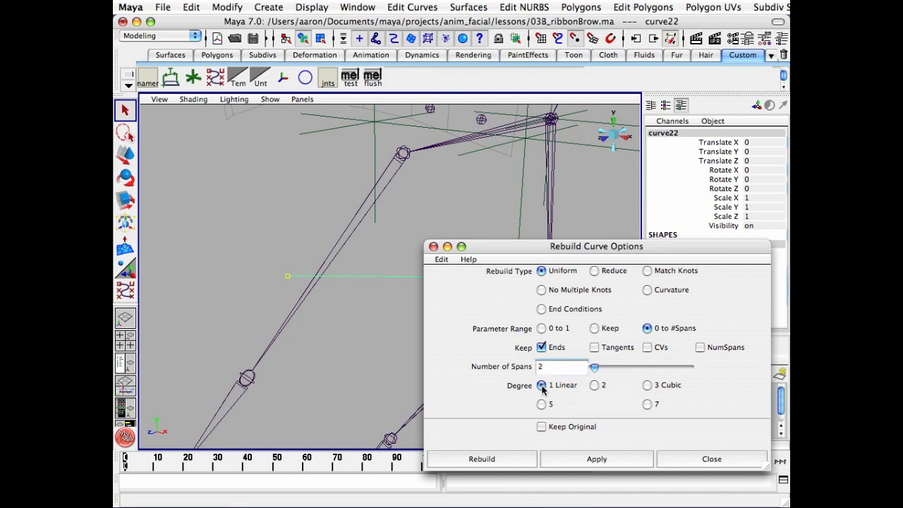
click(482, 459)
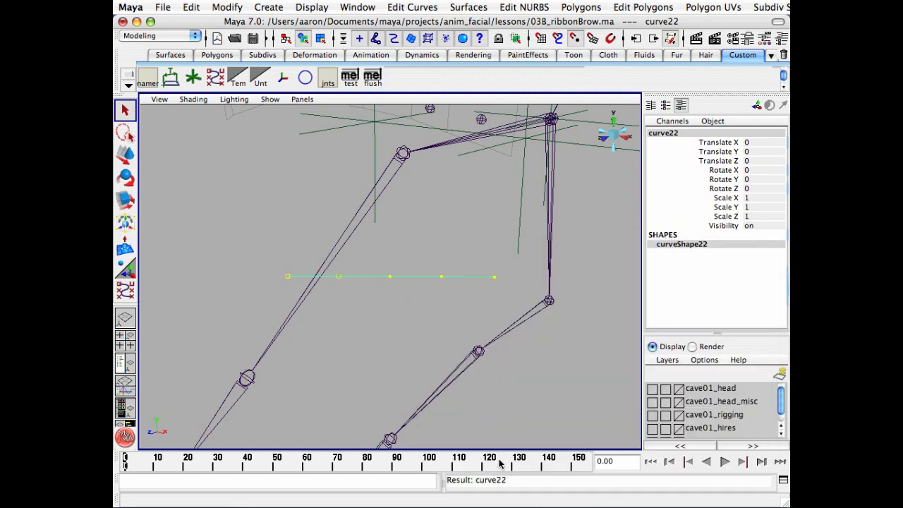
Step: Create a three-joint chain along the eye curve with the Joint Tool, snapping joints to its first, middle and last CVs
alt+drag(536, 352, 312, 297)
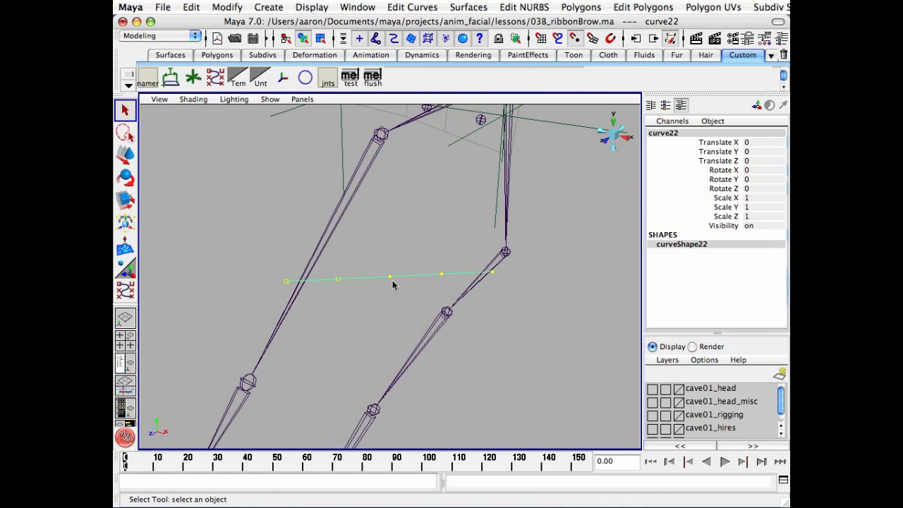
click(336, 290)
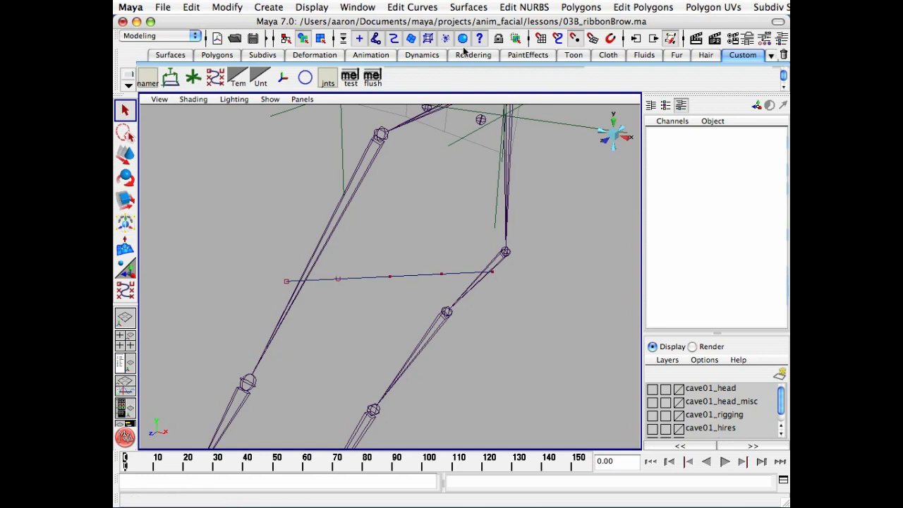
click(182, 37)
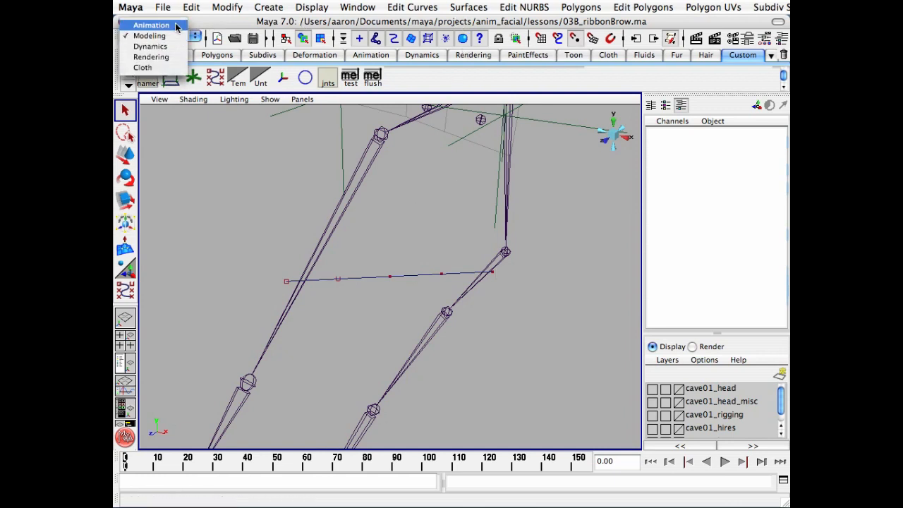
click(176, 26)
mouse_move(456, 188)
alt+mouse_down()
mouse_move(435, 174)
mouse_move(460, 178)
alt+mouse_up()
click(501, 8)
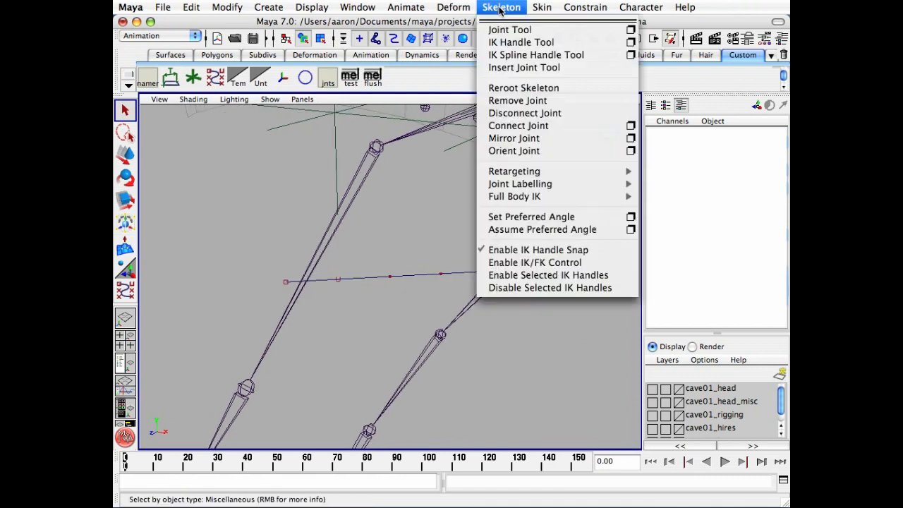
click(554, 31)
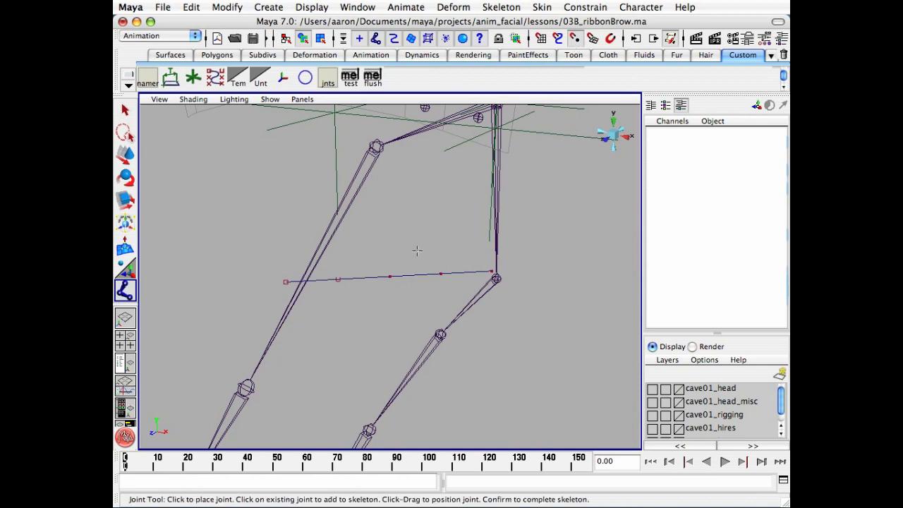
alt+drag(417, 250, 287, 280)
click(287, 276)
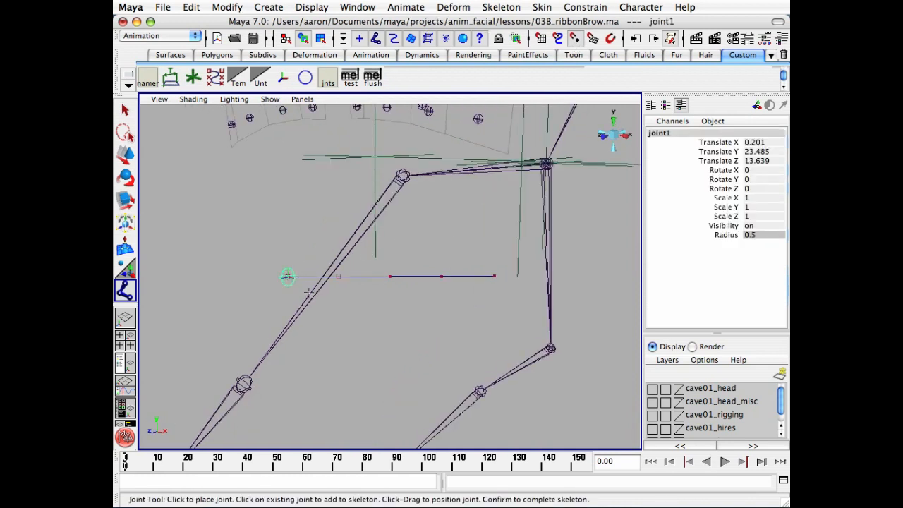
click(390, 276)
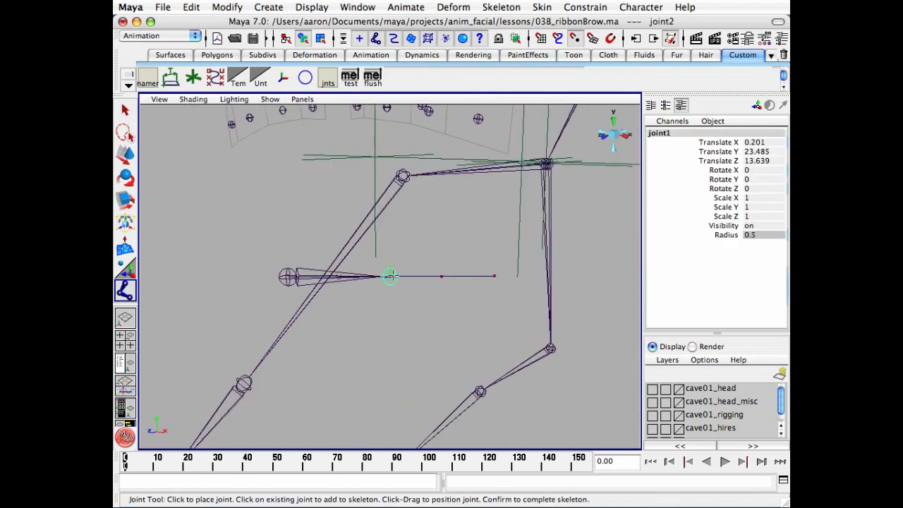
click(495, 275)
key(q)
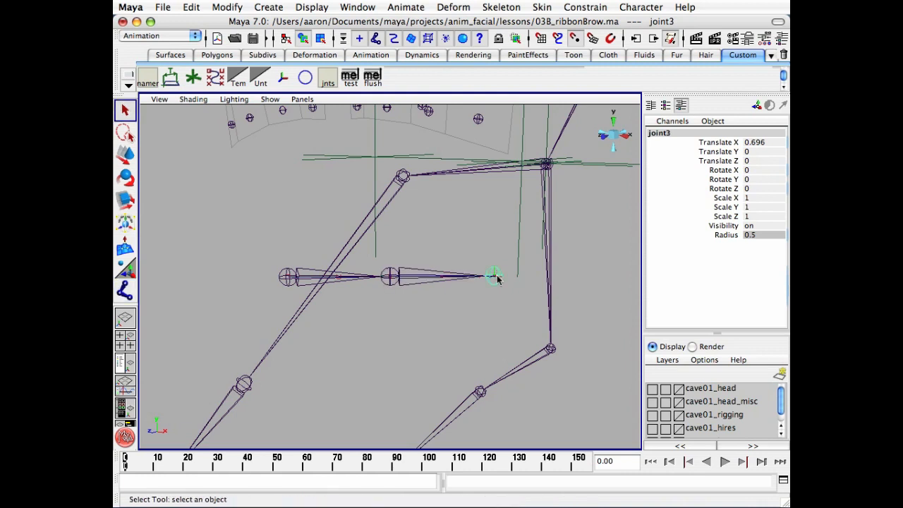
Step: Replace "joint" with "cave01_l_nostril0" in the names of all three joints of the new chain
key(h)
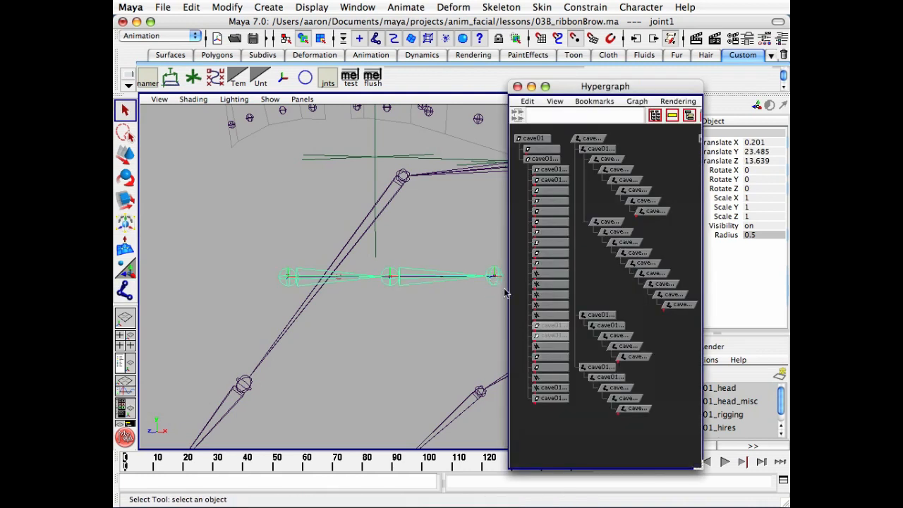
key(f)
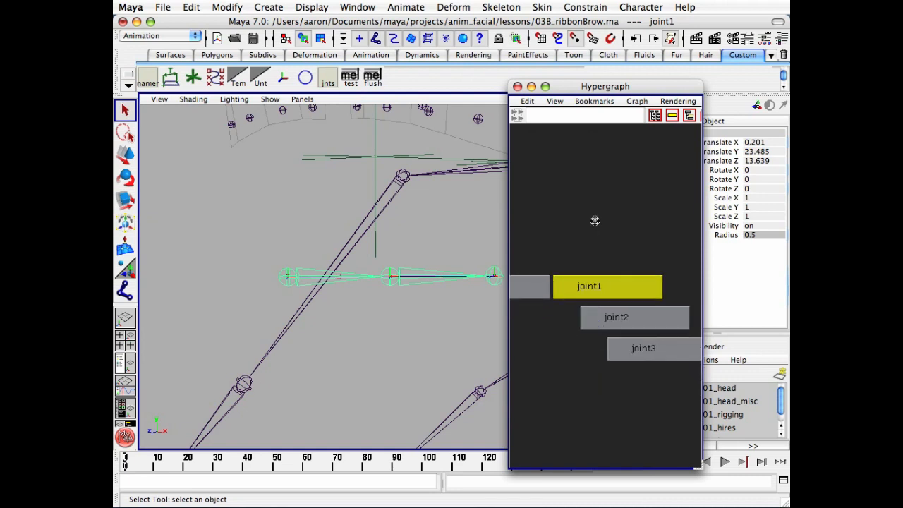
drag(600, 197, 631, 343)
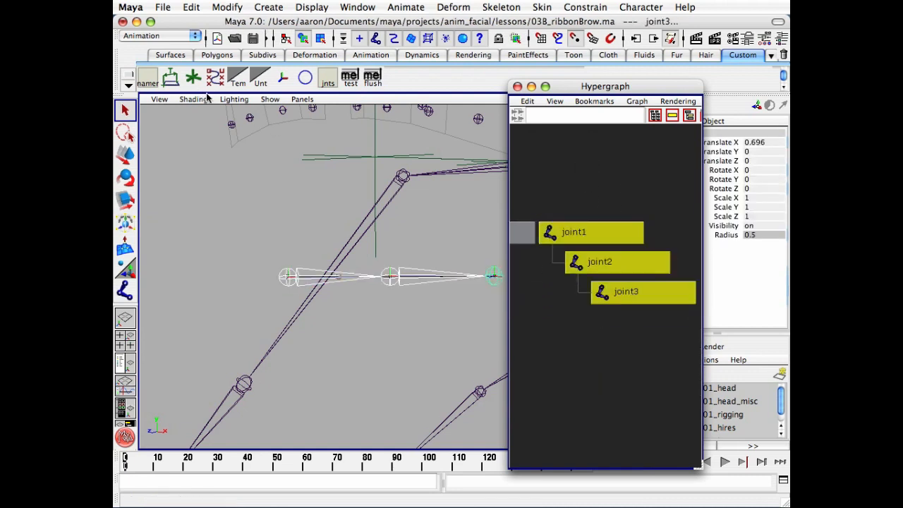
click(227, 7)
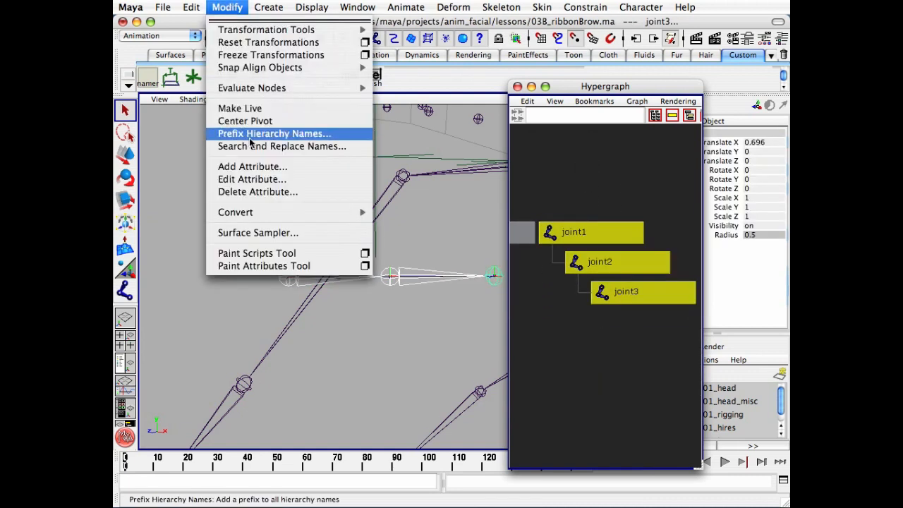
click(297, 145)
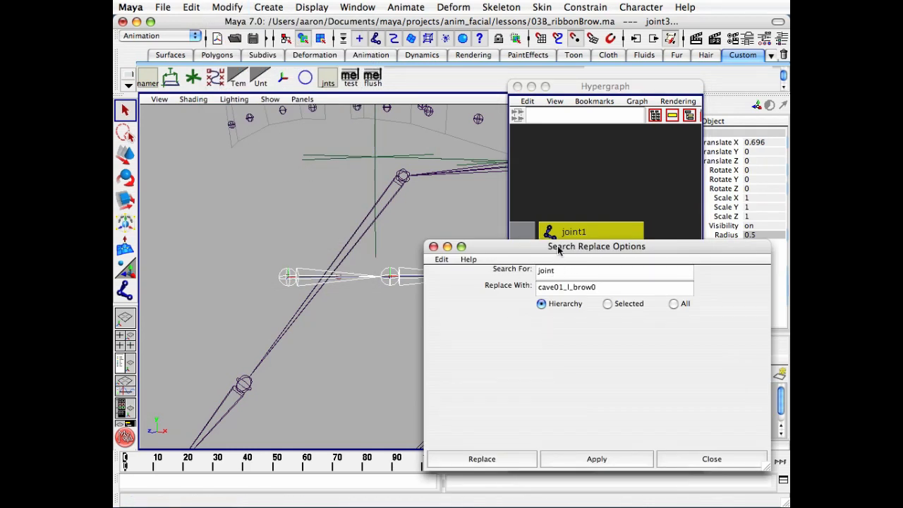
drag(557, 249, 491, 260)
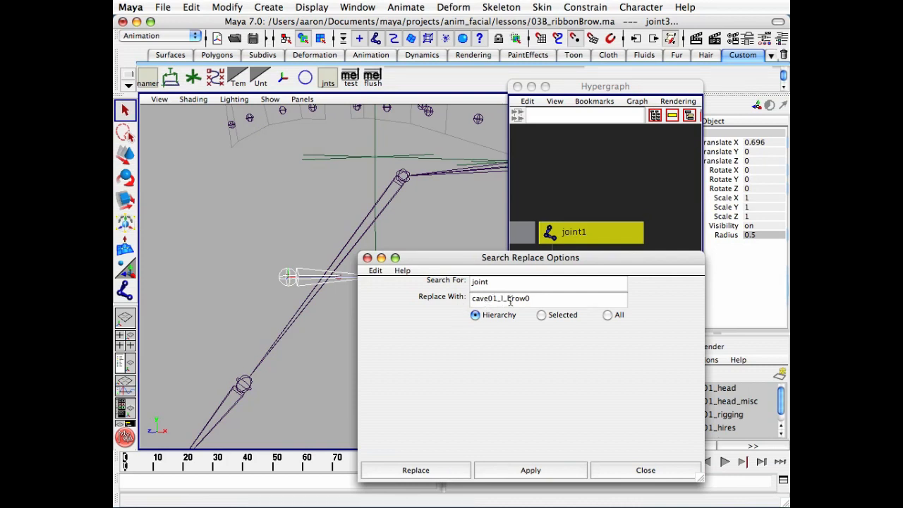
drag(506, 298, 519, 297)
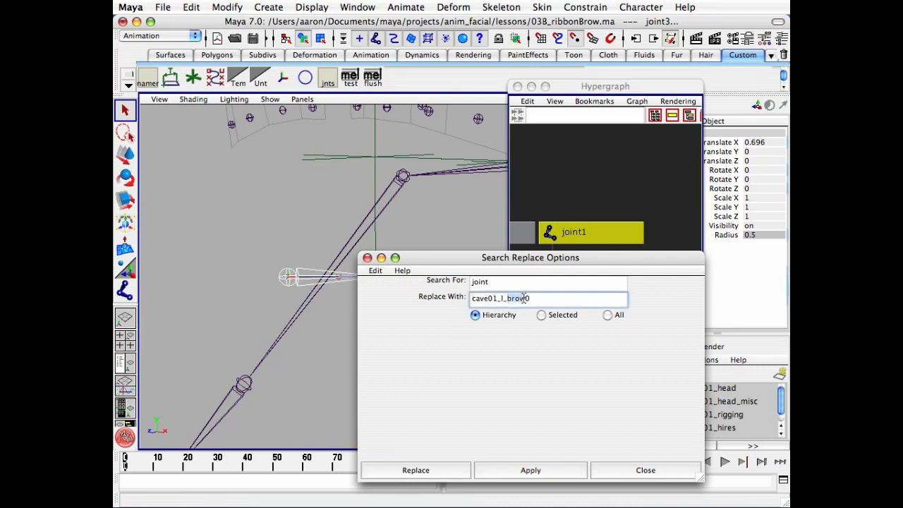
text(nostril)
click(444, 469)
Step: Append "_jnt" to the names of the first two nostril joints, cave01_l_nostril01 and cave01_l_nostril02
alt+right_drag(600, 258, 647, 260)
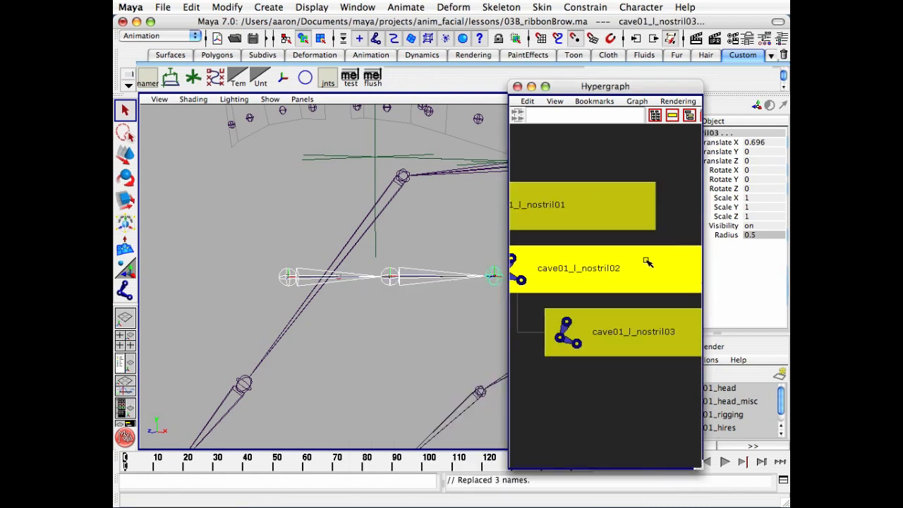
click(629, 165)
double_click(575, 201)
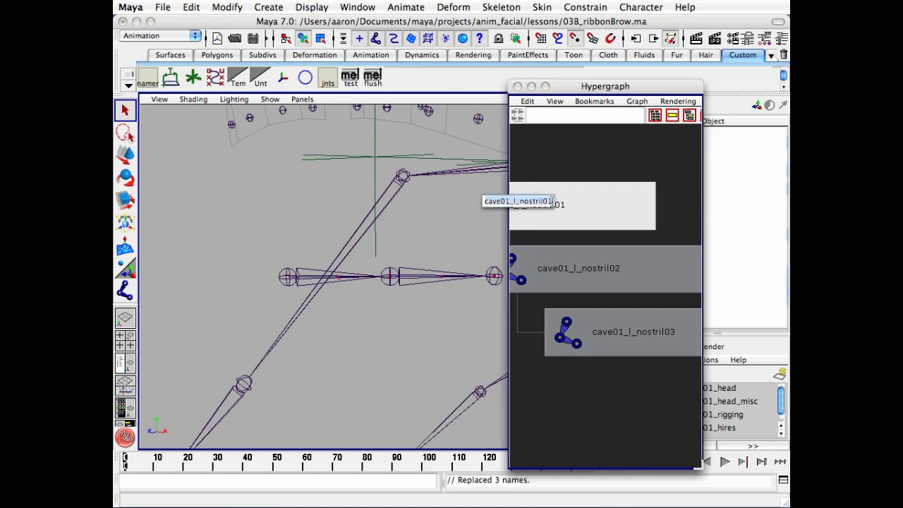
text(_jnt)
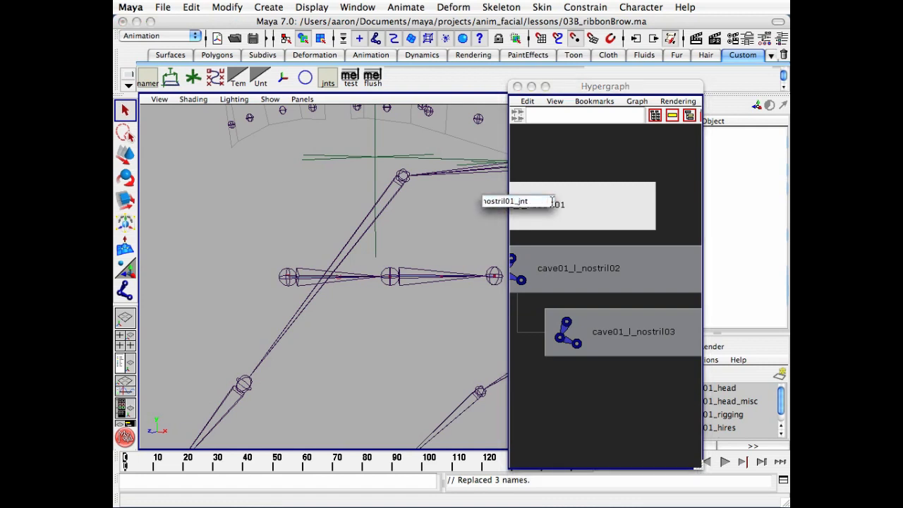
key(Return)
double_click(618, 268)
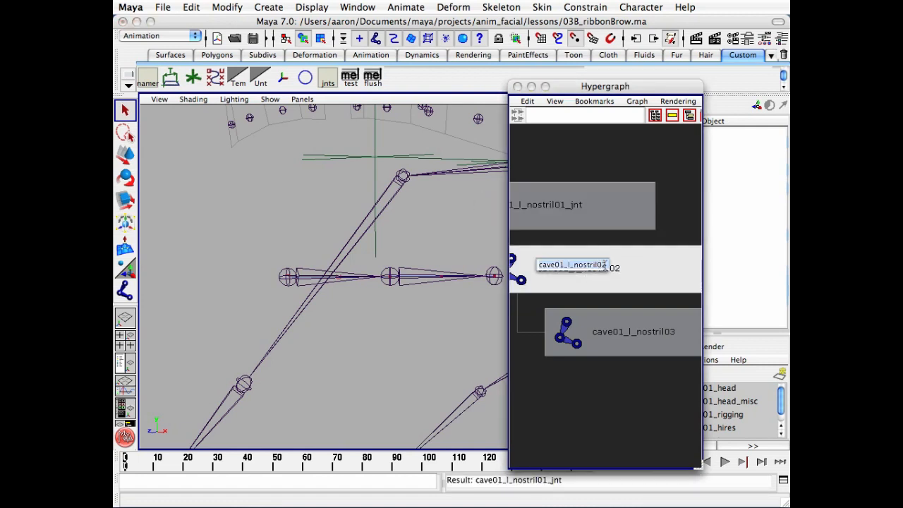
click(606, 264)
text(_jnt)
key(Return)
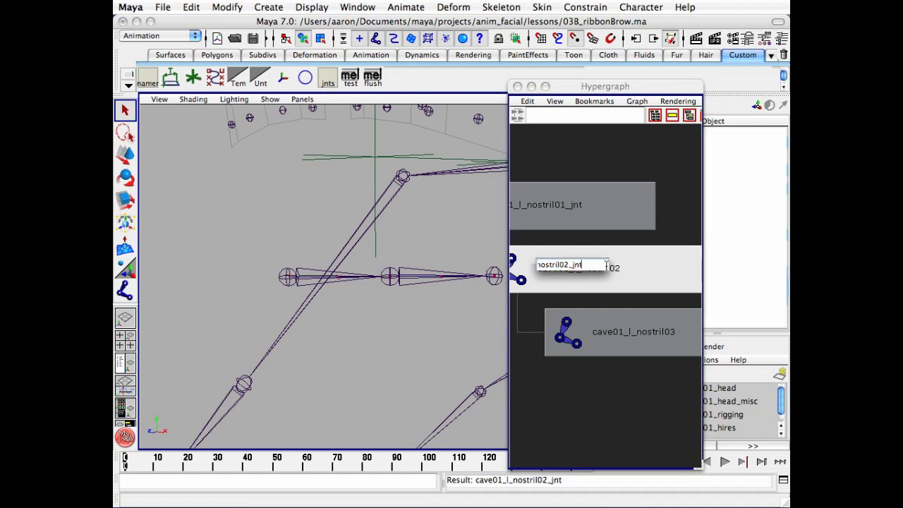
Step: Rename the last joint in the nostril chain to cave01_l_nostril03_end
click(610, 285)
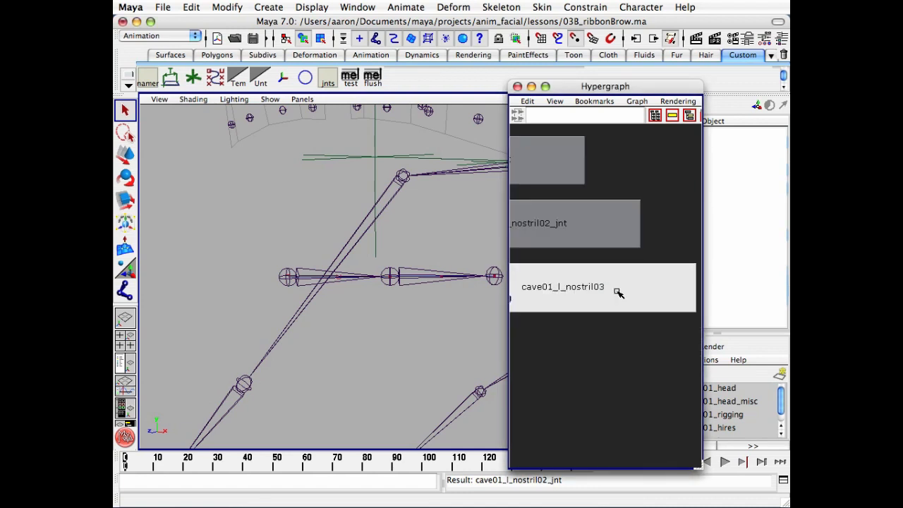
double_click(616, 292)
click(590, 285)
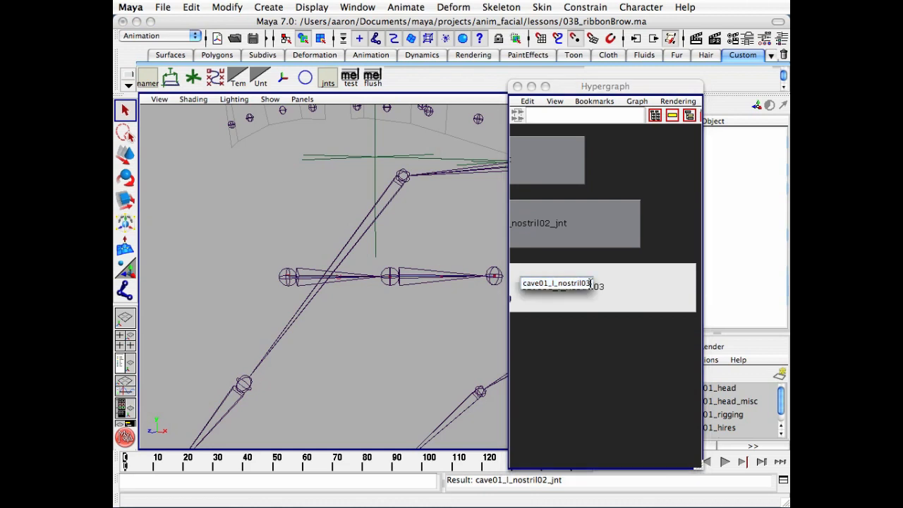
text(_end)
key(Return)
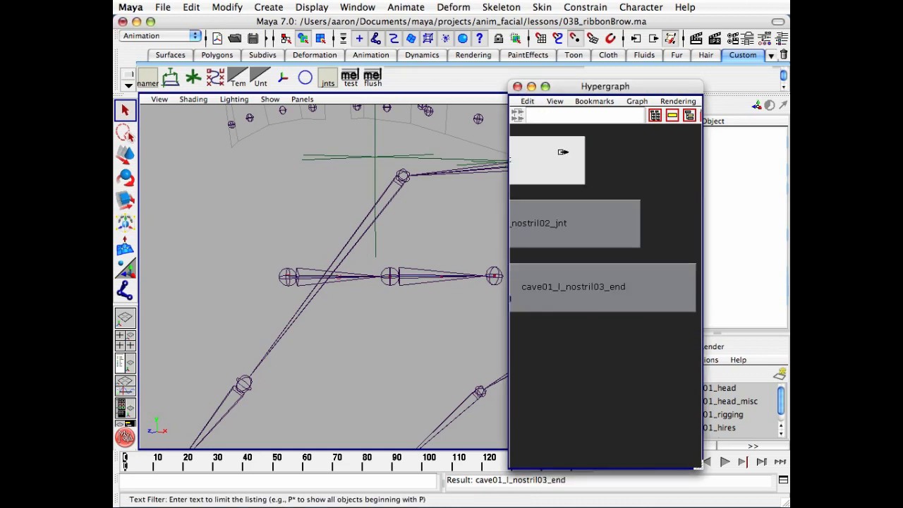
Step: Select all three nostril joints in the Hypergraph, close it, and display their local rotation axes
drag(549, 133, 596, 311)
click(517, 86)
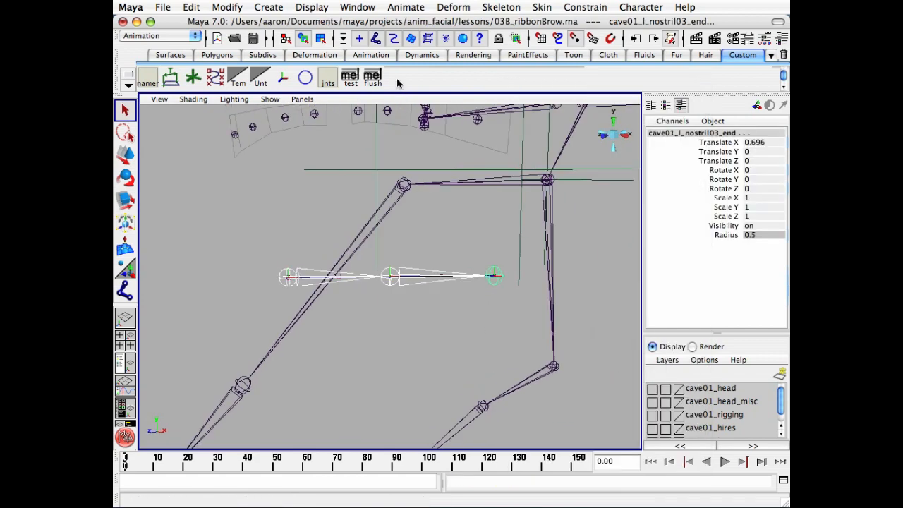
click(319, 12)
mouse_move(379, 134)
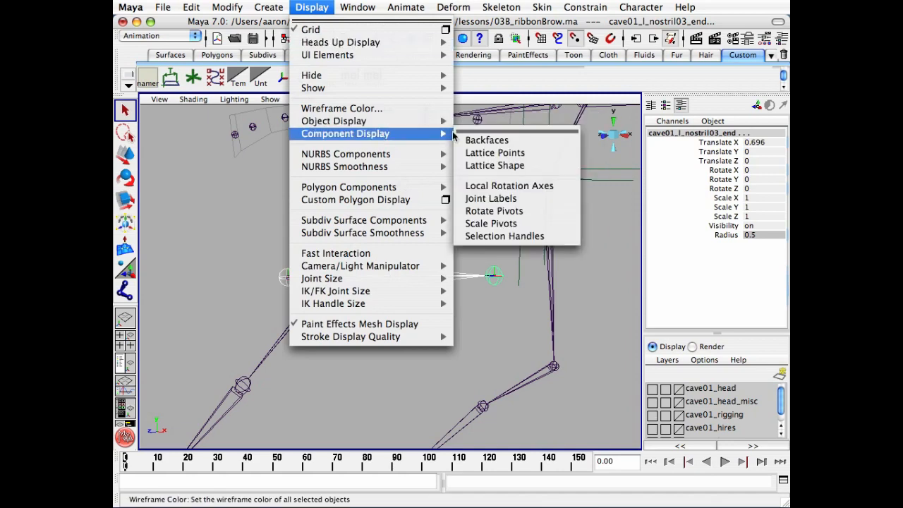
click(557, 186)
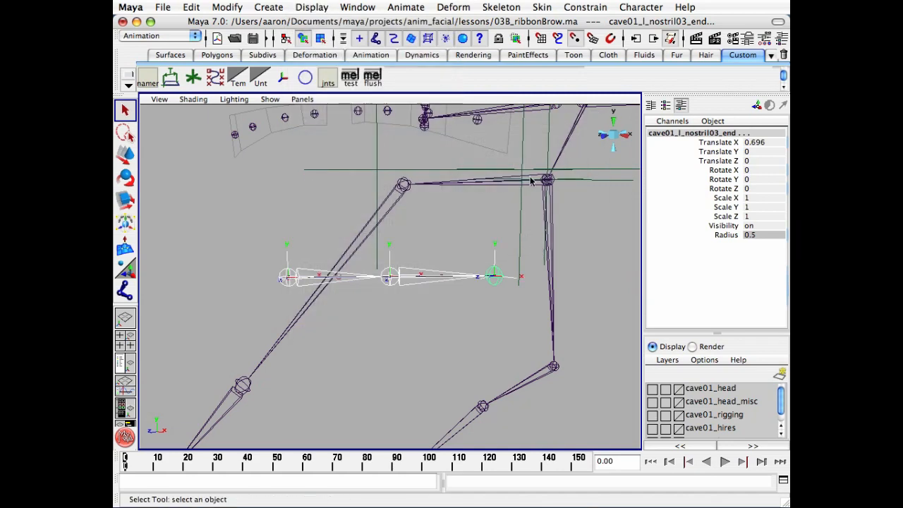
Step: Orient the end joint cave01_l_nostril03_end with the orientation set to none and the second axis to +y
alt+drag(531, 181, 549, 300)
click(513, 232)
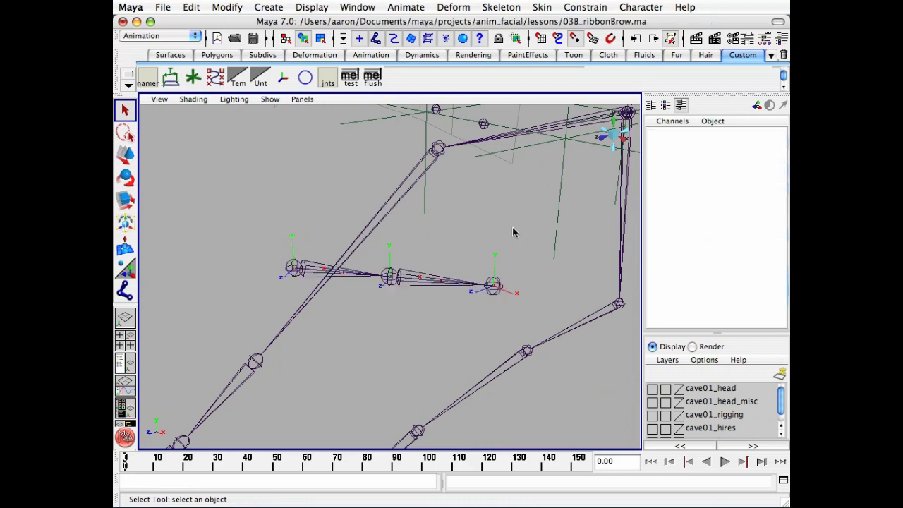
click(494, 291)
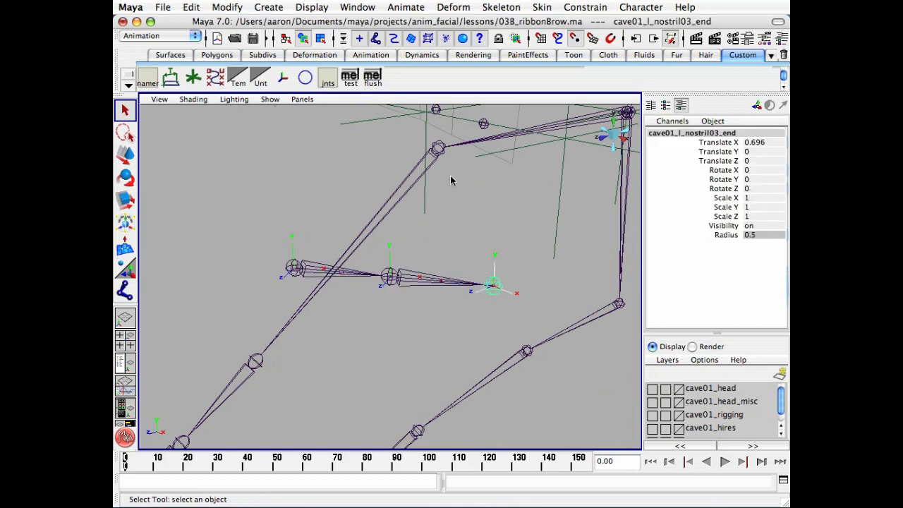
click(499, 8)
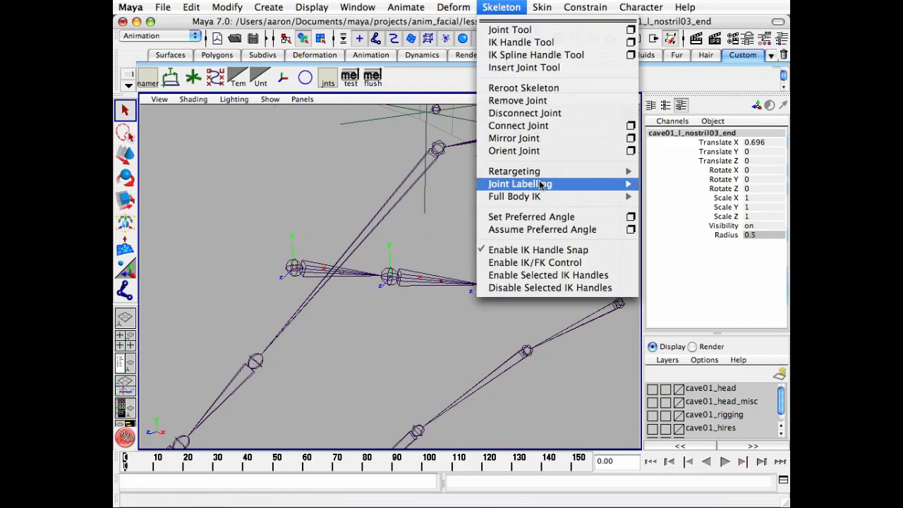
click(631, 150)
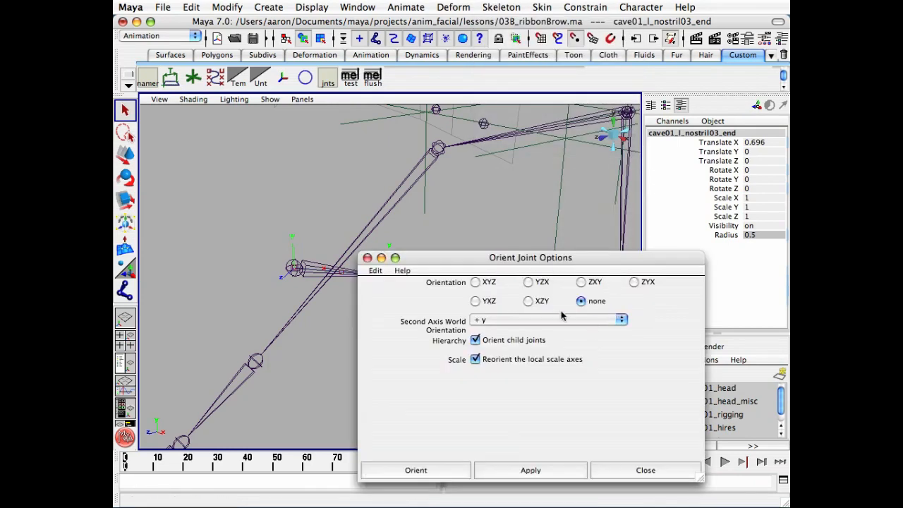
alt+middle_drag(477, 235, 468, 177)
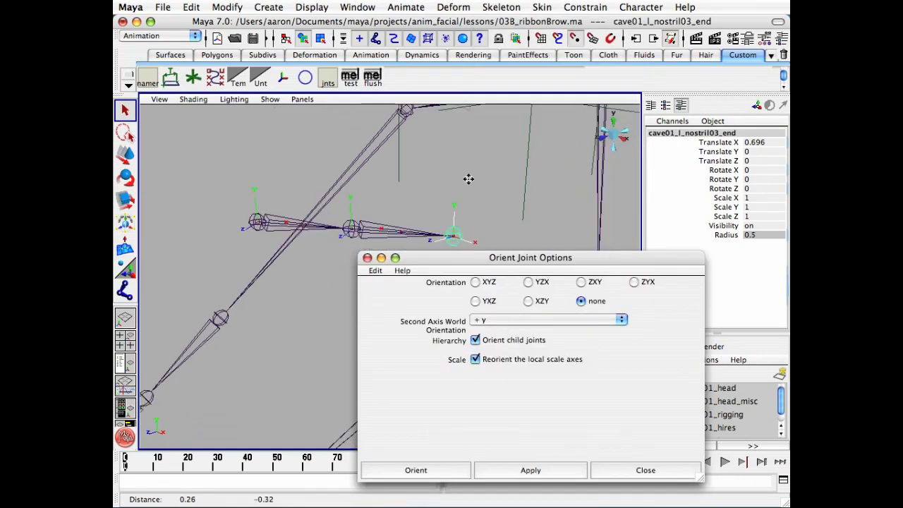
alt+drag(468, 177, 451, 178)
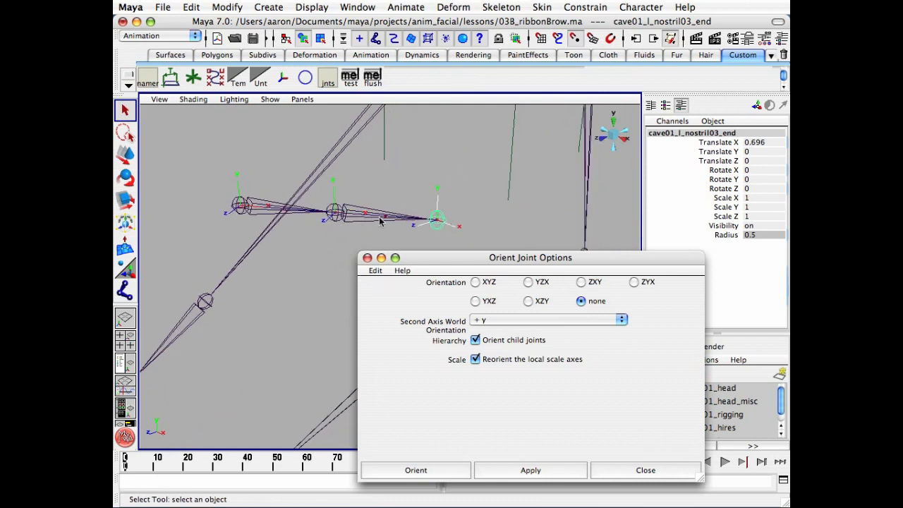
click(436, 471)
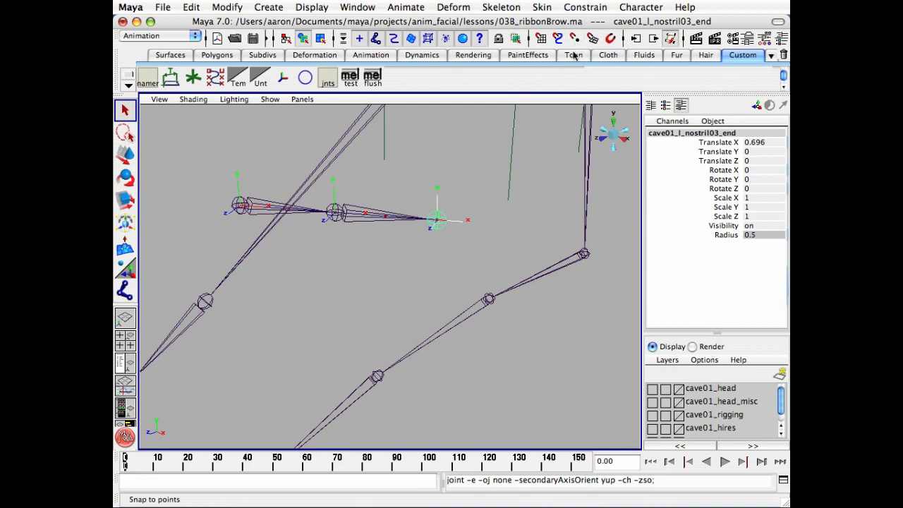
Step: Switch to component selection with local rotation axes selectable, and select the rotation axes of all three nostril joints
alt+drag(421, 275, 381, 278)
click(224, 219)
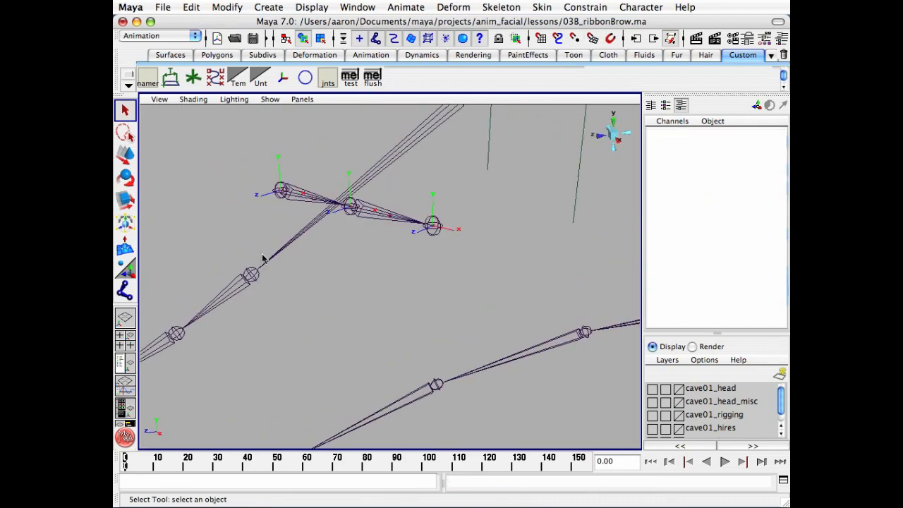
alt+drag(406, 243, 390, 241)
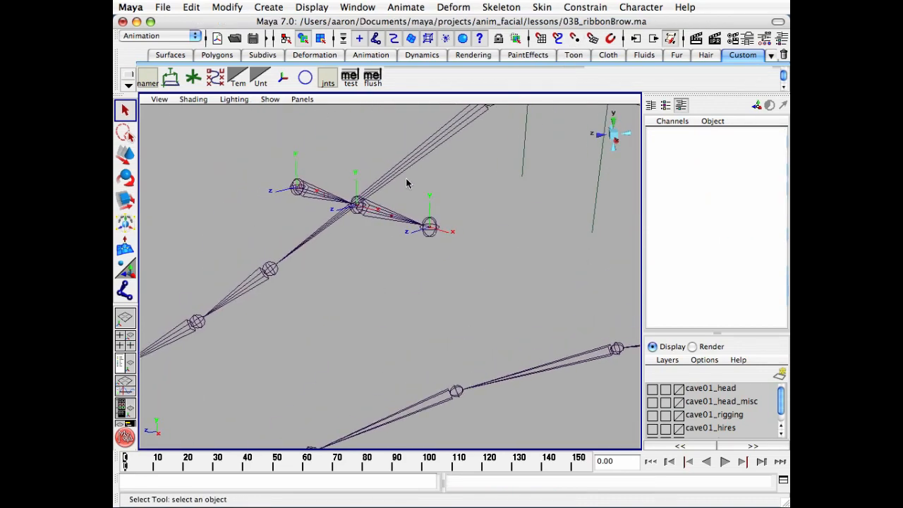
key(F8)
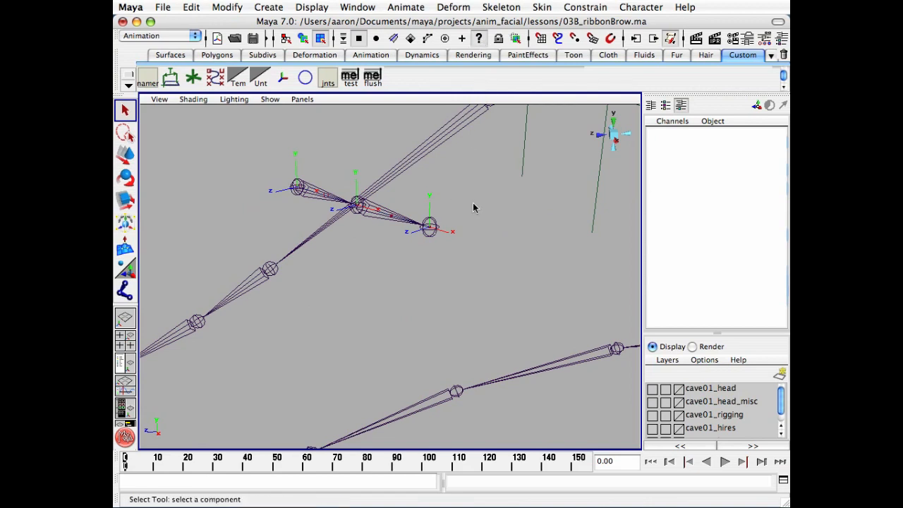
right_click(480, 43)
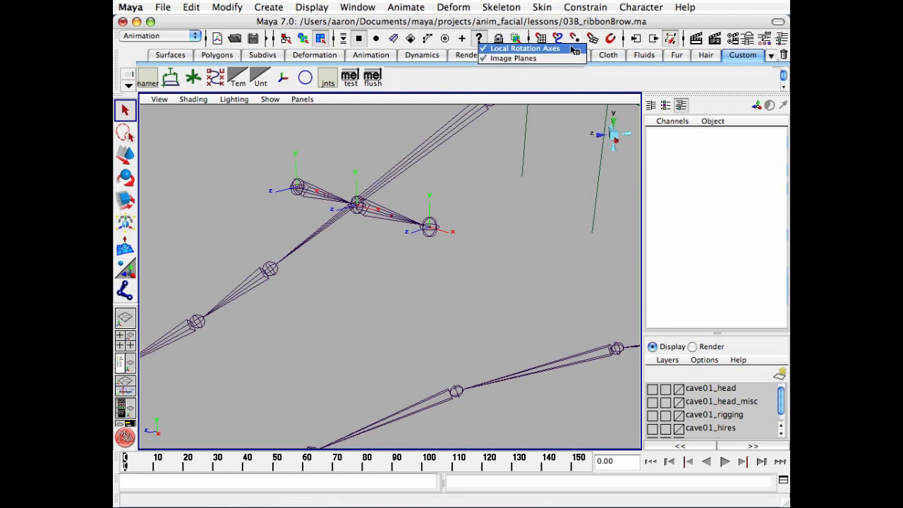
click(552, 219)
drag(314, 168, 316, 170)
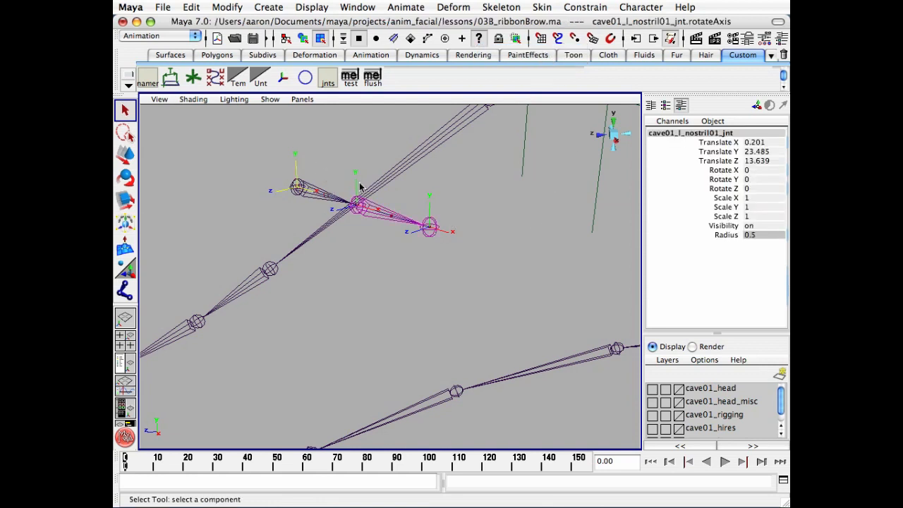
shift+click(357, 179)
shift+click(429, 205)
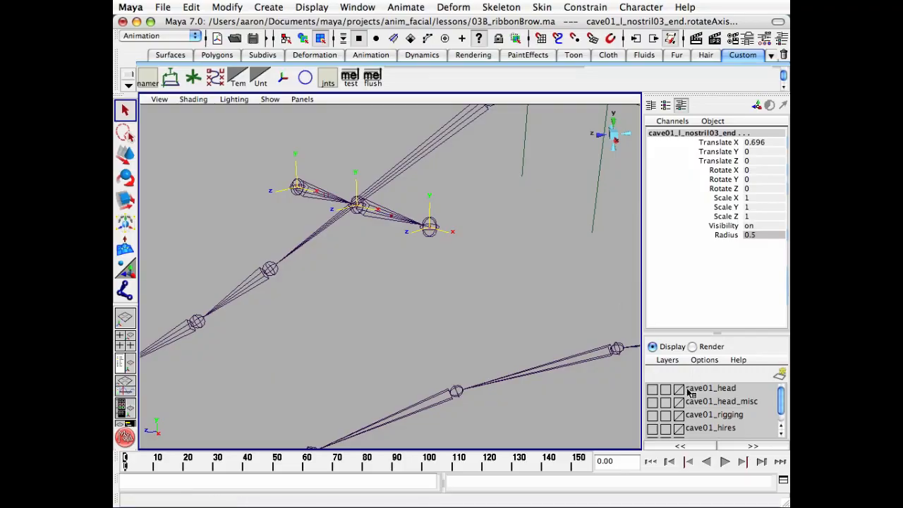
Step: Show the cave01_head layer with shading and rotate the selected joint axes about X to follow the slope of the nostril
click(653, 390)
alt+drag(446, 288, 367, 262)
alt+right_drag(367, 262, 455, 256)
alt+drag(455, 255, 452, 265)
key(e)
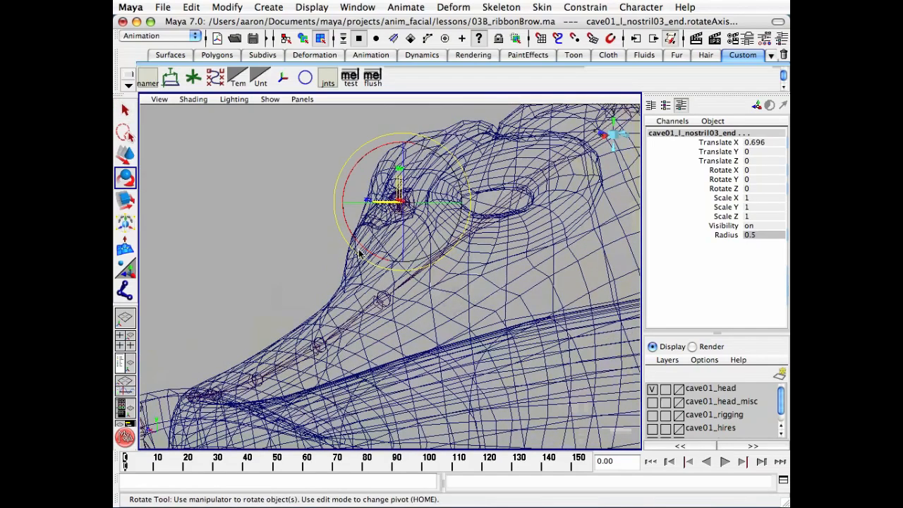
drag(362, 250, 364, 228)
key(5)
mouse_move(390, 264)
mouse_down()
mouse_move(378, 248)
mouse_move(438, 263)
mouse_move(403, 258)
mouse_up()
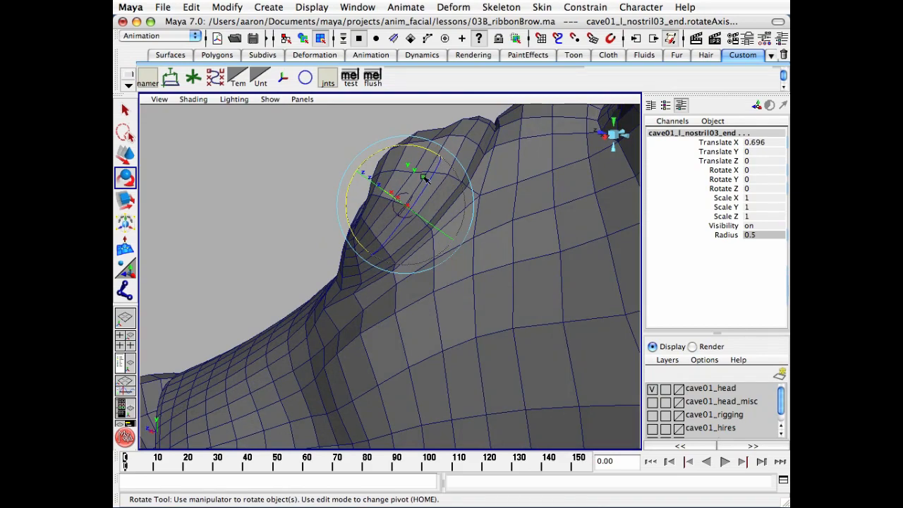
alt+drag(378, 233, 438, 243)
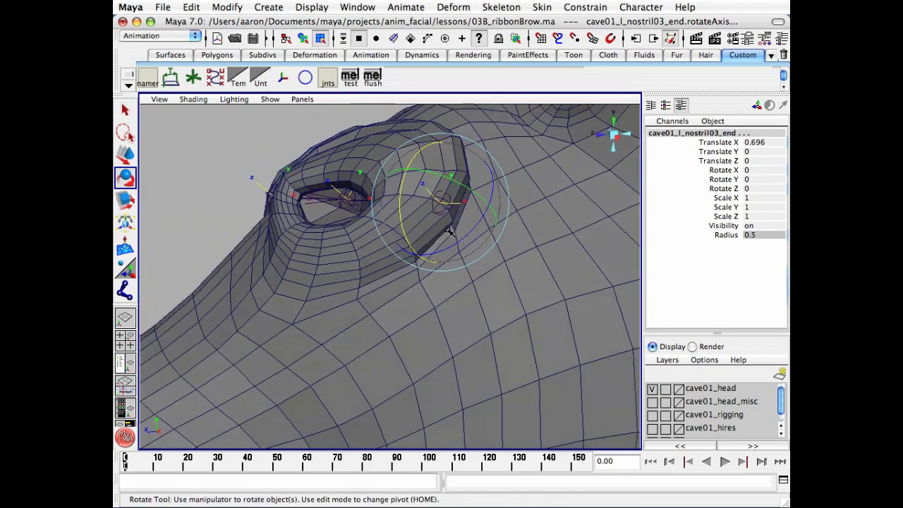
Step: Set the cave01_head layer to template display and deselect the joint rotation axes
key(q)
click(665, 388)
alt+right_drag(520, 312, 426, 259)
click(242, 211)
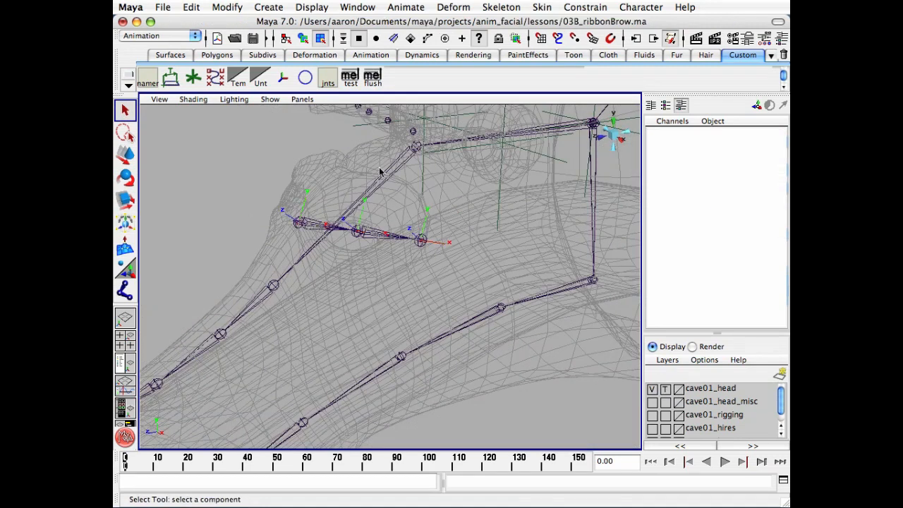
Step: Return to object selection, hide the local rotation axes of all three nostril joints, and deselect the joints
key(F8)
click(308, 224)
shift+click(359, 231)
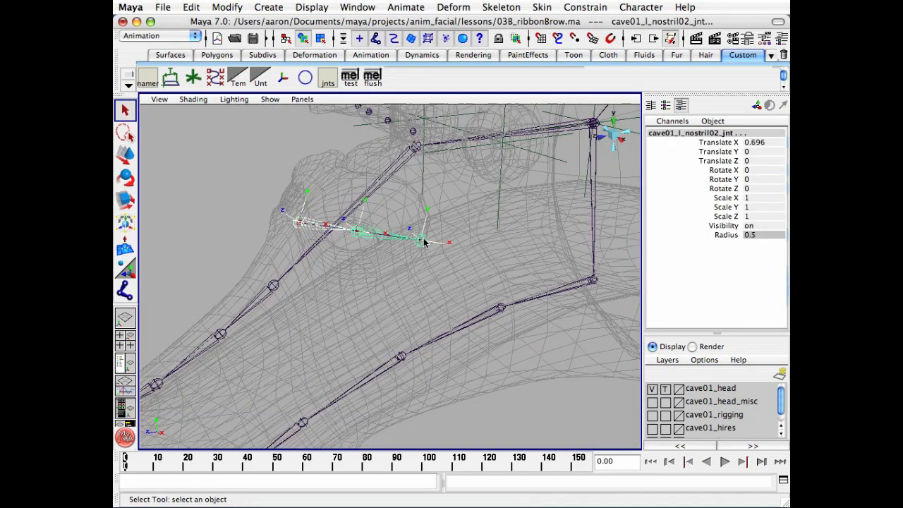
shift+click(421, 240)
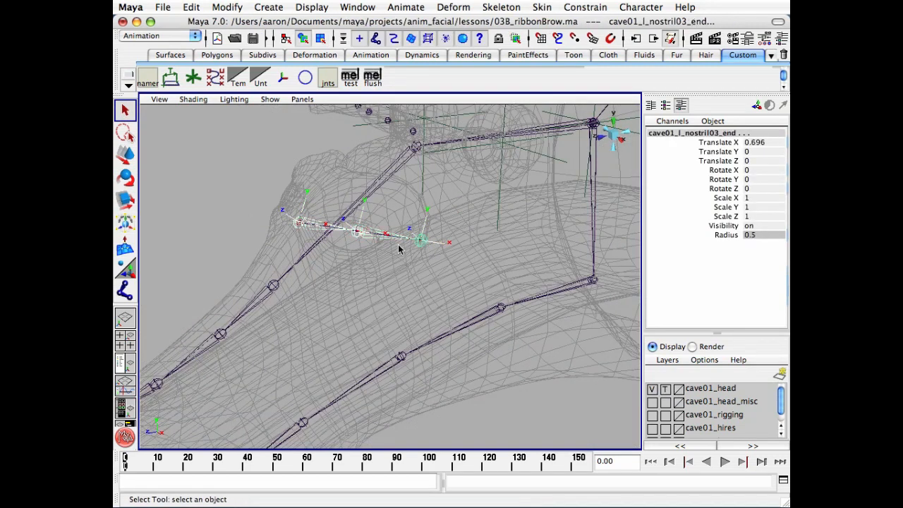
click(314, 9)
mouse_move(387, 134)
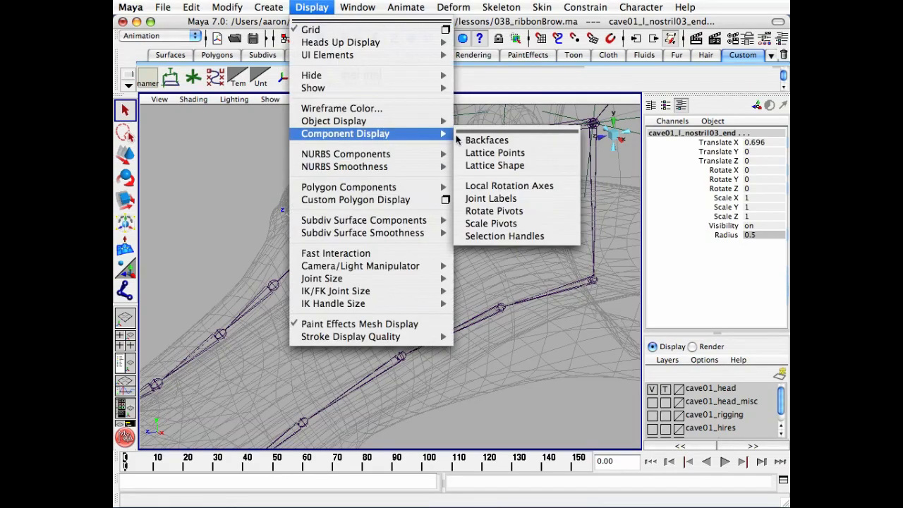
click(507, 188)
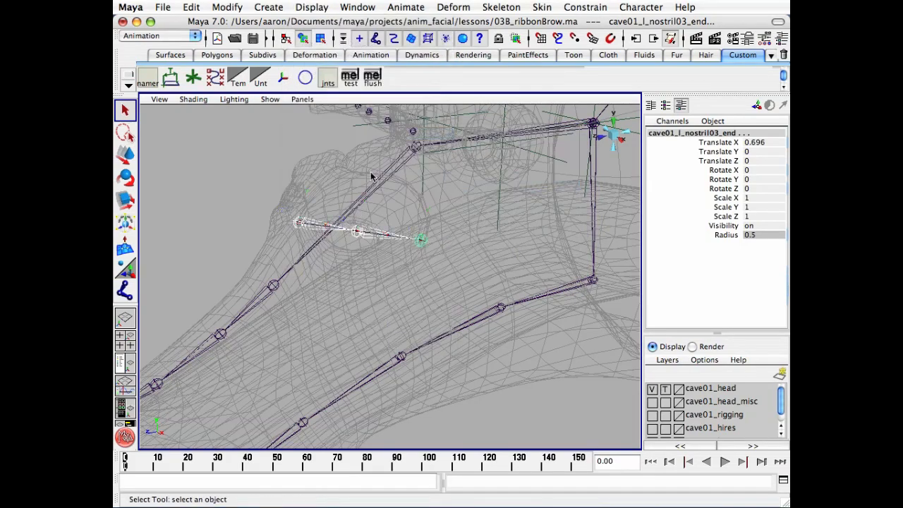
alt+drag(395, 233, 471, 265)
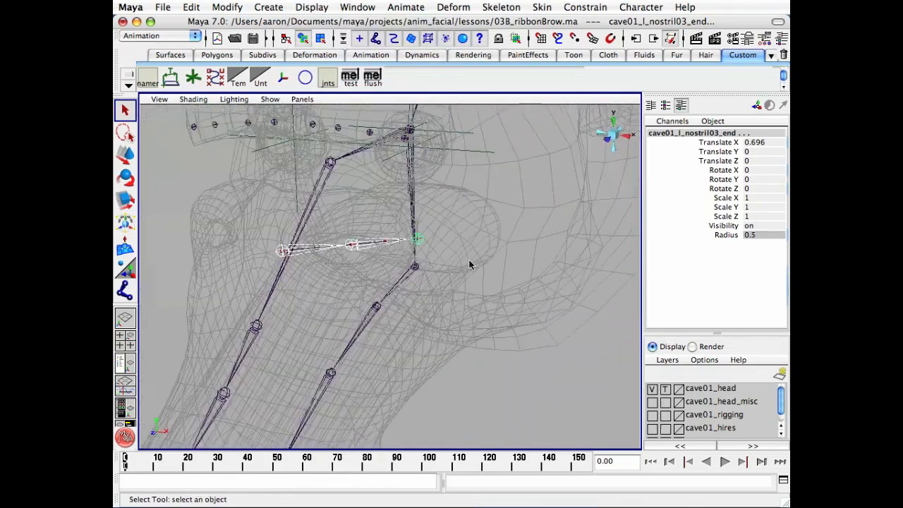
click(505, 269)
Step: Turn off template display for the cave01_head layer and hide joints in the viewport
scroll(450, 271, up, 5)
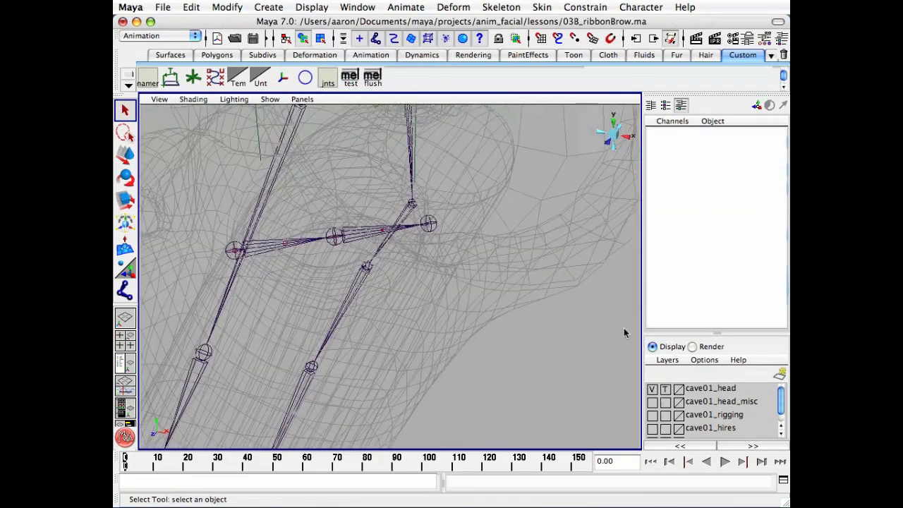
scroll(346, 238, up, 5)
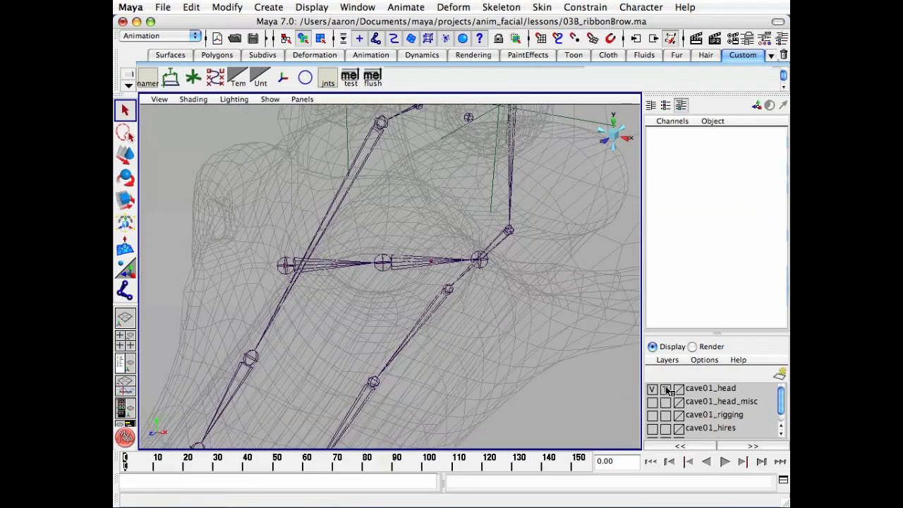
click(665, 389)
mouse_move(367, 282)
alt+mouse_down()
mouse_move(395, 277)
mouse_move(377, 271)
alt+mouse_up()
scroll(377, 272, up, 3)
alt+drag(432, 243, 395, 294)
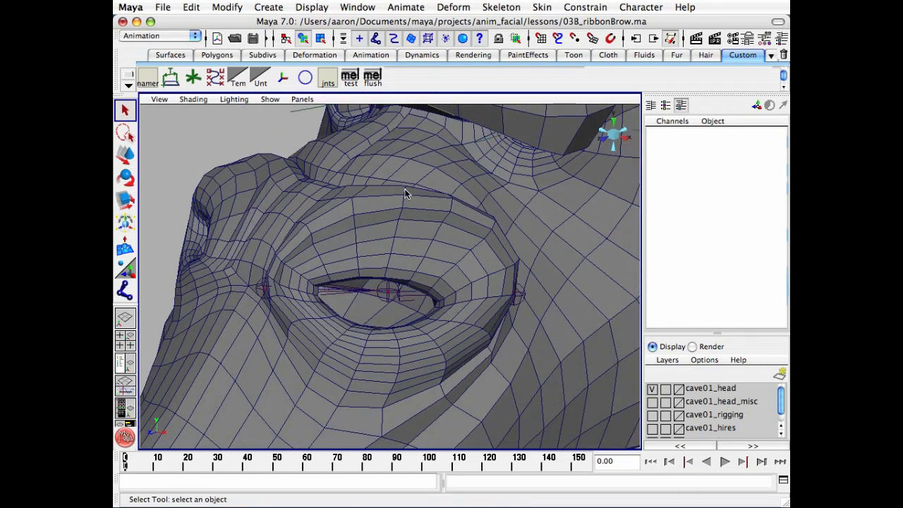
alt+drag(405, 194, 443, 203)
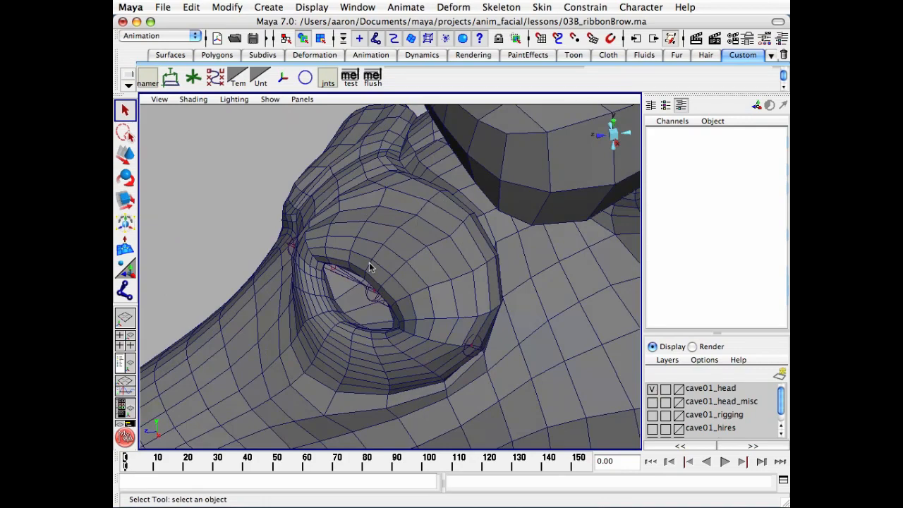
alt+drag(370, 266, 391, 317)
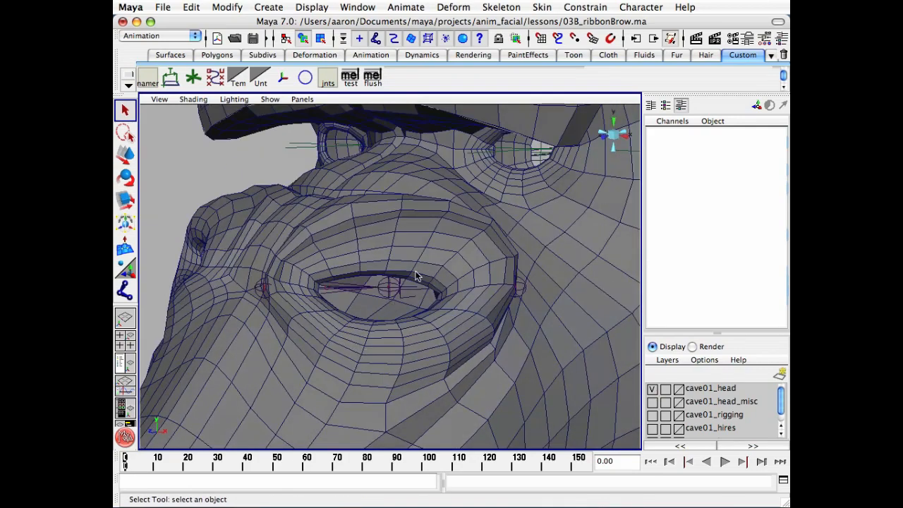
alt+right_drag(415, 275, 433, 268)
alt+drag(433, 268, 438, 310)
alt+right_drag(437, 311, 483, 337)
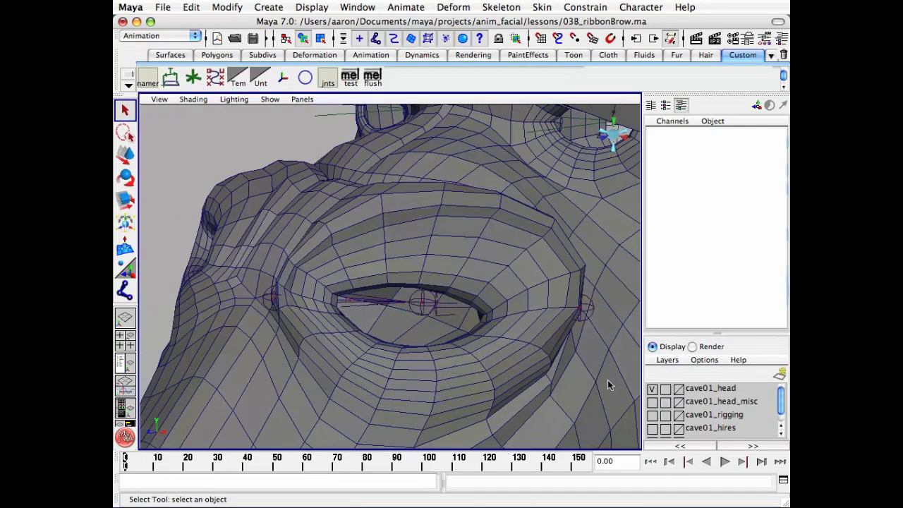
click(270, 99)
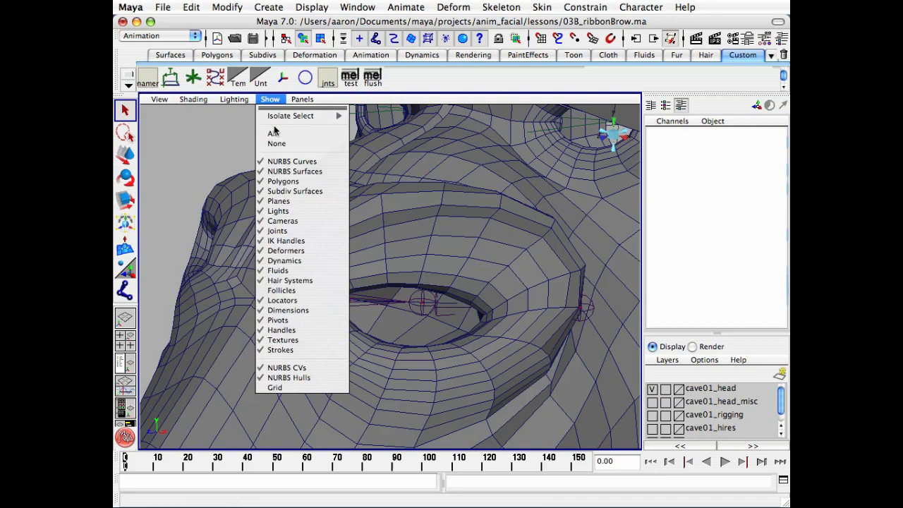
click(277, 232)
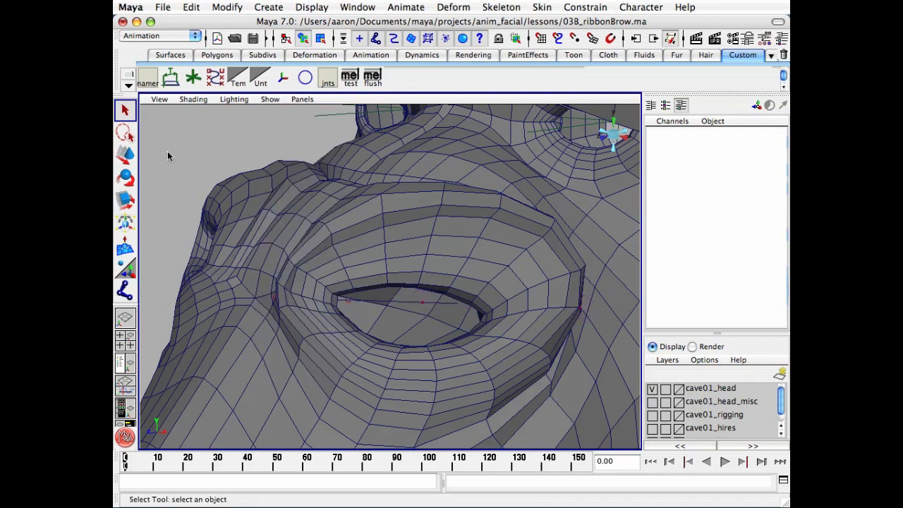
Step: Draw a two-point linear CV curve from the nostril's centre point up to the upper rim of the nostril
double_click(215, 78)
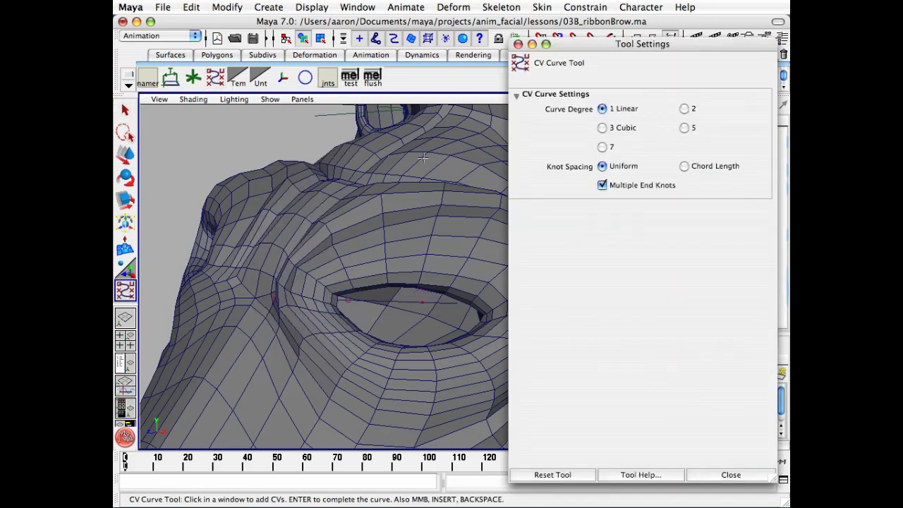
click(731, 474)
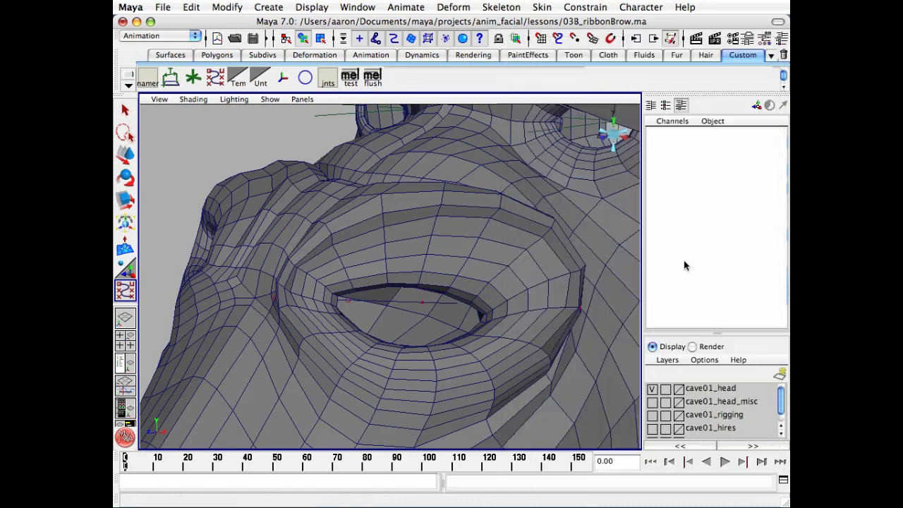
alt+drag(515, 205, 460, 314)
click(437, 313)
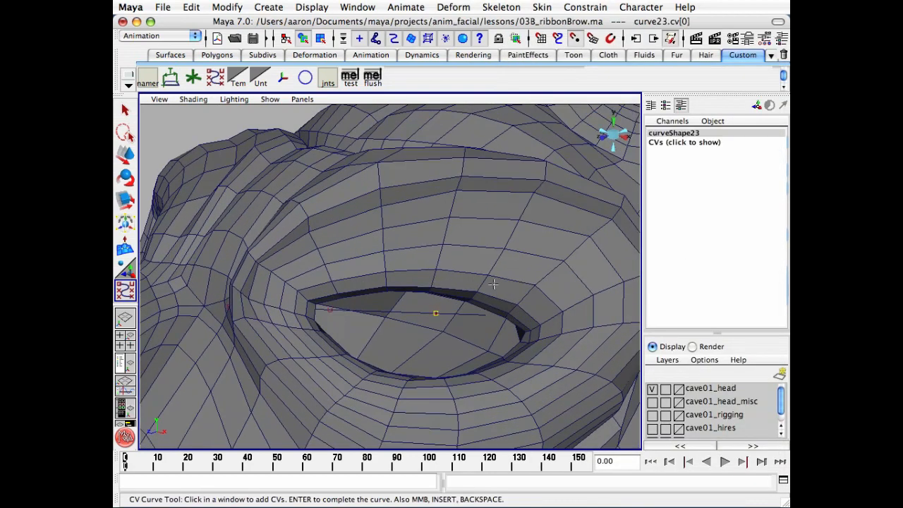
alt+drag(493, 284, 344, 243)
alt+drag(529, 207, 586, 214)
key(q)
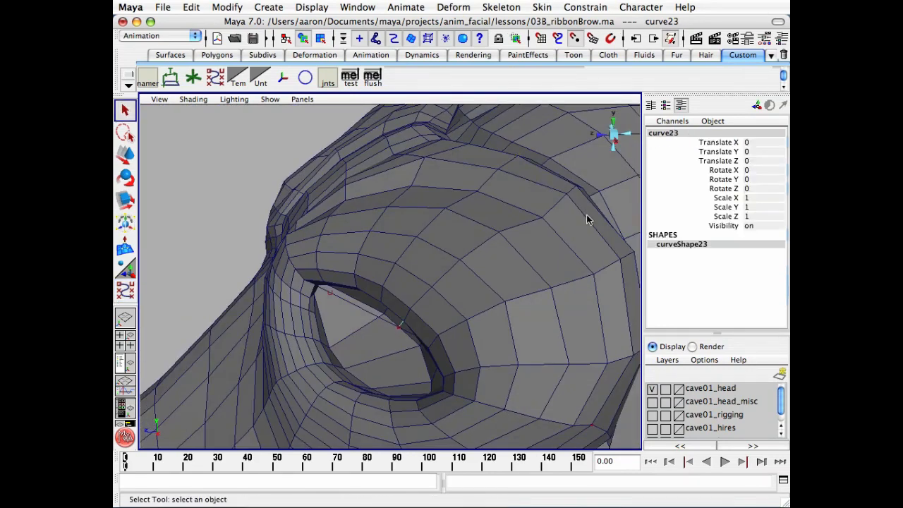
Step: Turn on CV display for the curve running upward from the nostril's centre
click(665, 389)
mouse_move(550, 318)
alt+mouse_down()
mouse_move(472, 317)
mouse_move(459, 329)
mouse_move(437, 309)
mouse_move(432, 315)
mouse_move(462, 315)
mouse_move(454, 312)
mouse_move(459, 322)
alt+mouse_up()
click(665, 389)
key(ctrl+a)
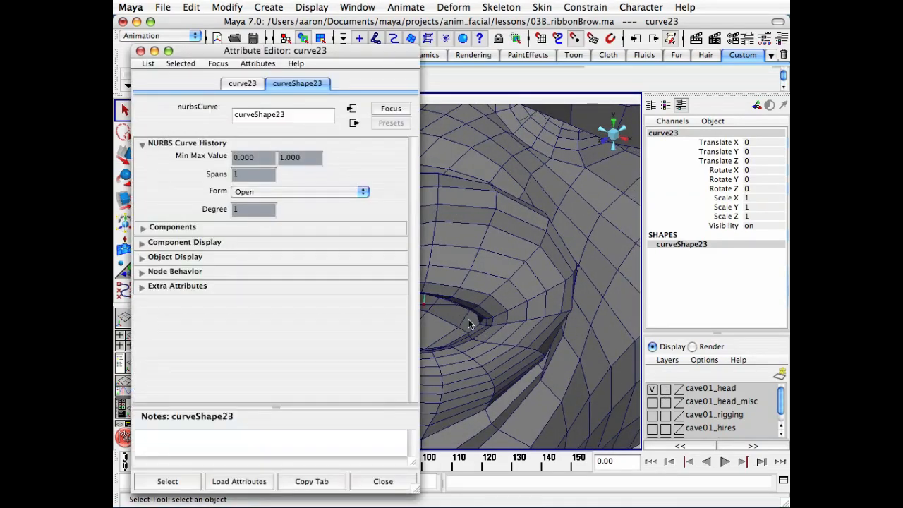
click(185, 242)
click(237, 257)
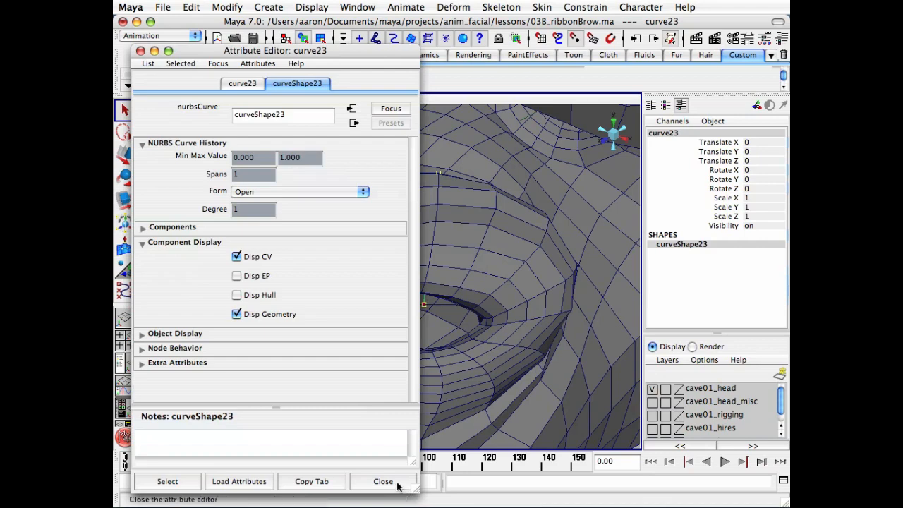
click(383, 481)
Step: Draw a second linear CV curve from the nostril's centre point down to the mesh below the nostril opening, using curve snapping for its end
click(125, 290)
alt+middle_drag(334, 328, 308, 288)
alt+right_drag(309, 288, 422, 267)
click(395, 260)
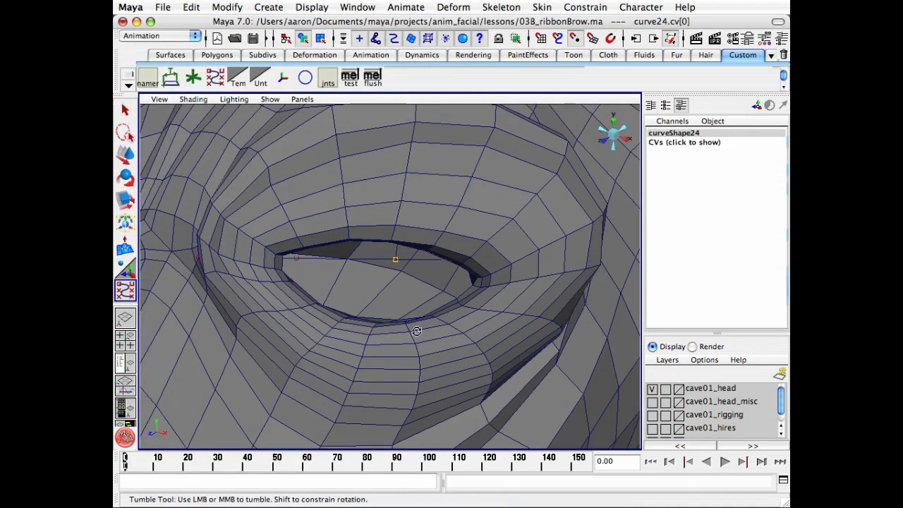
alt+drag(395, 258, 416, 324)
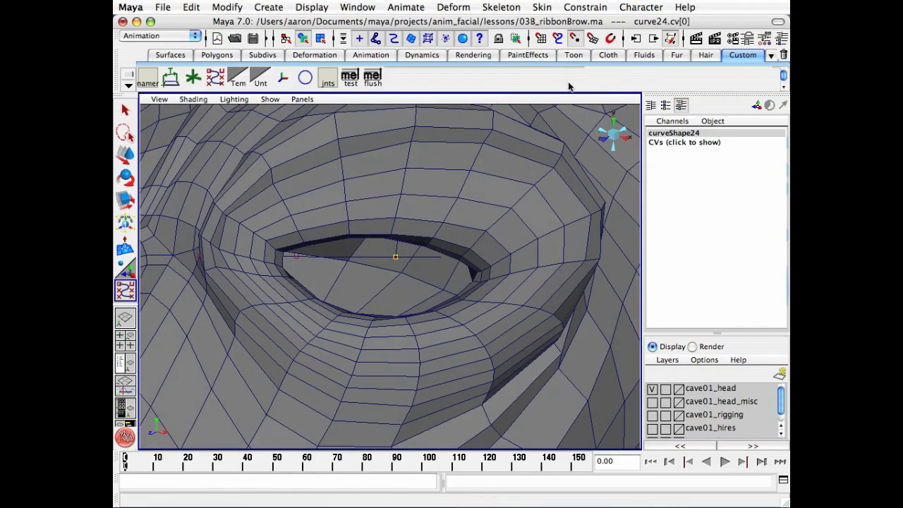
click(557, 38)
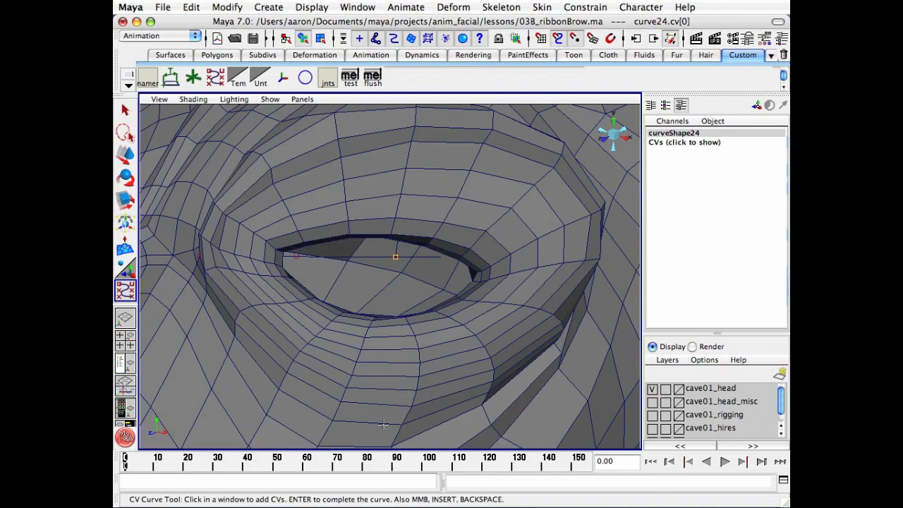
alt+drag(382, 424, 419, 390)
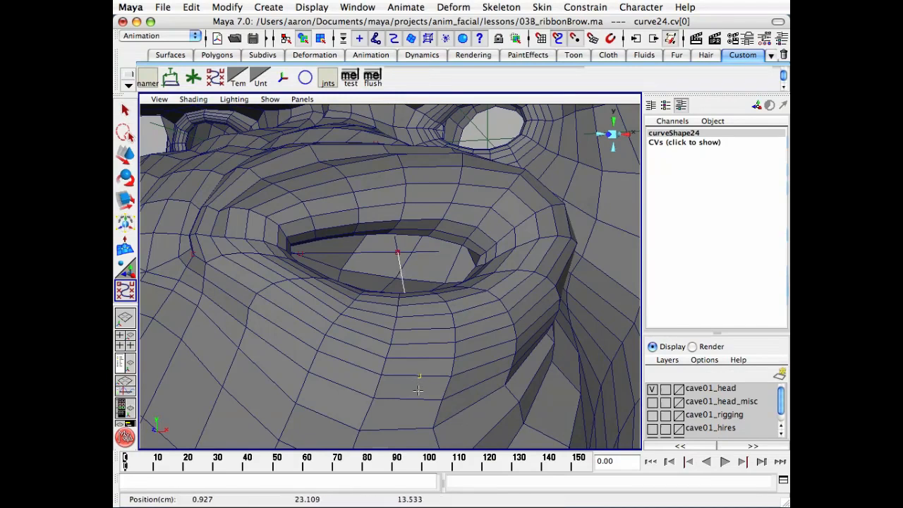
middle_drag(418, 391, 421, 392)
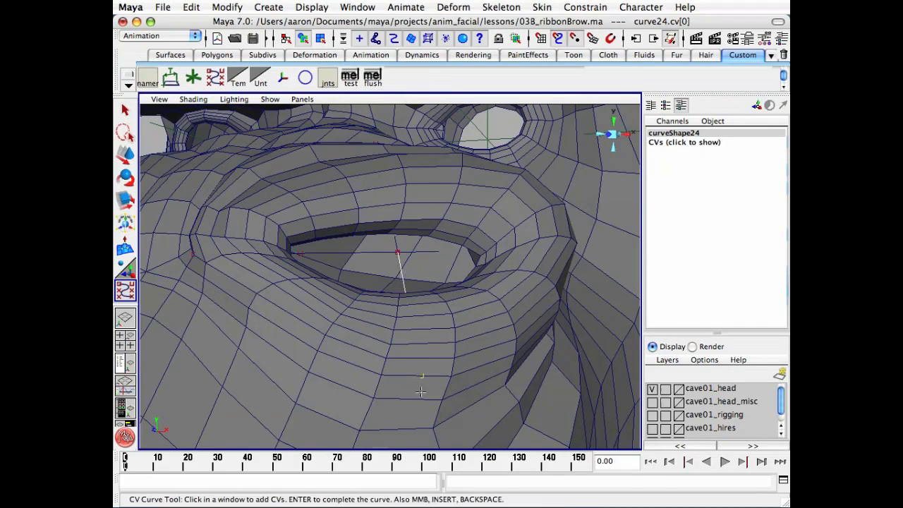
alt+drag(486, 302, 460, 331)
key(Return)
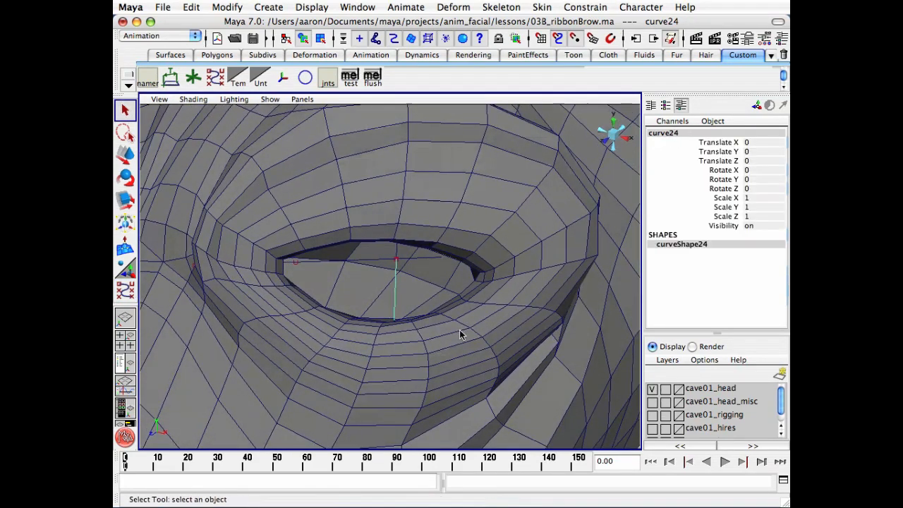
Step: Turn on CV display for the curve running downward from the nostril's centre
key(ctrl+a)
click(251, 259)
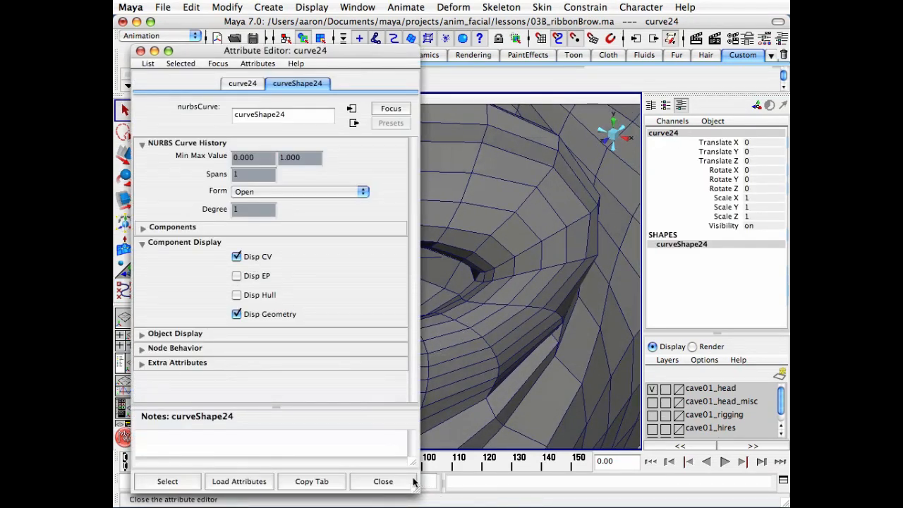
click(383, 480)
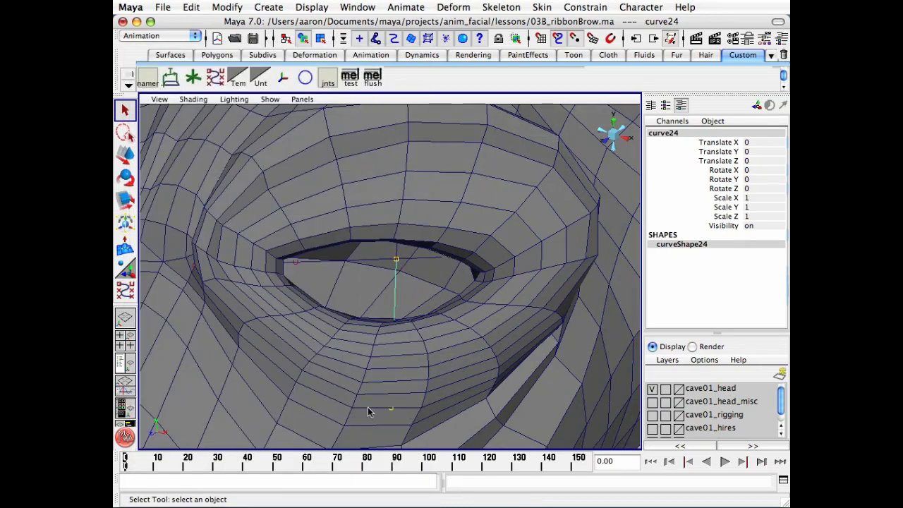
Step: Switch to wireframe with the cave01_head layer hidden, and show joints in the viewport again
mouse_move(448, 401)
alt+mouse_down()
mouse_move(406, 400)
mouse_move(448, 392)
mouse_move(415, 397)
alt+mouse_up()
key(4)
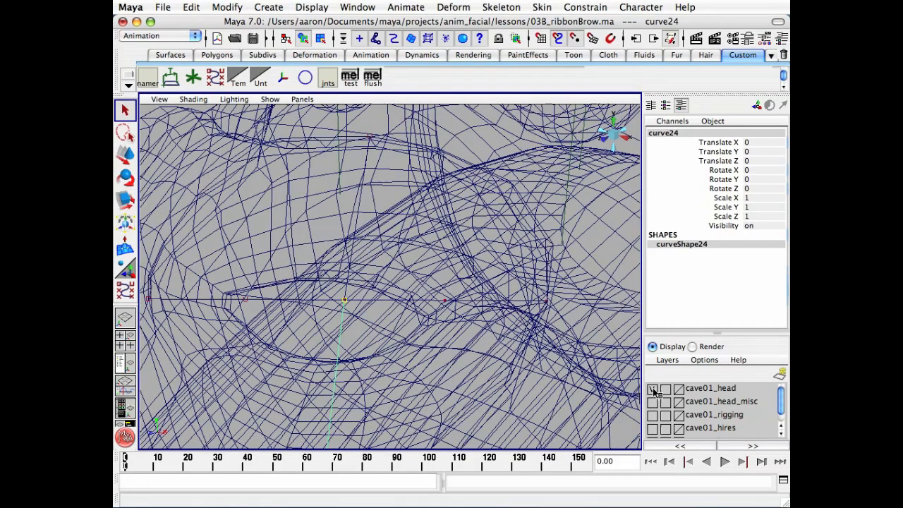
click(652, 389)
alt+drag(459, 361, 421, 377)
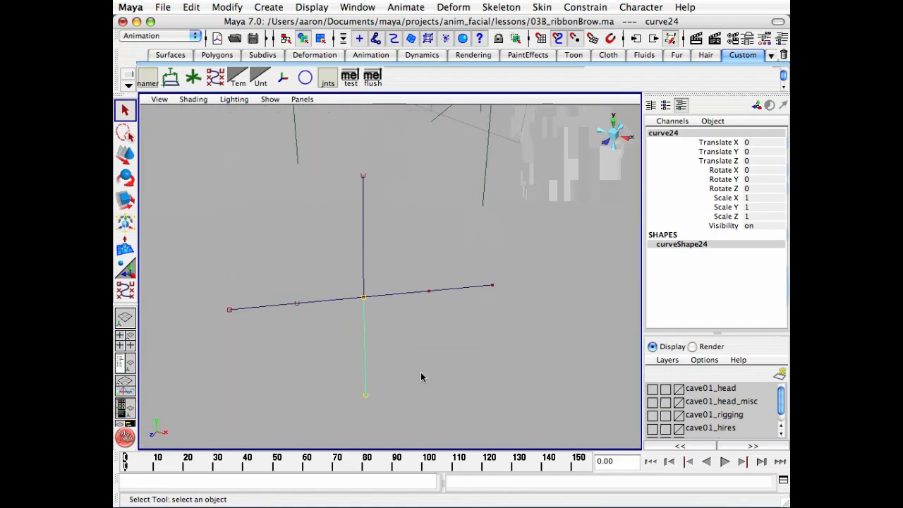
click(306, 336)
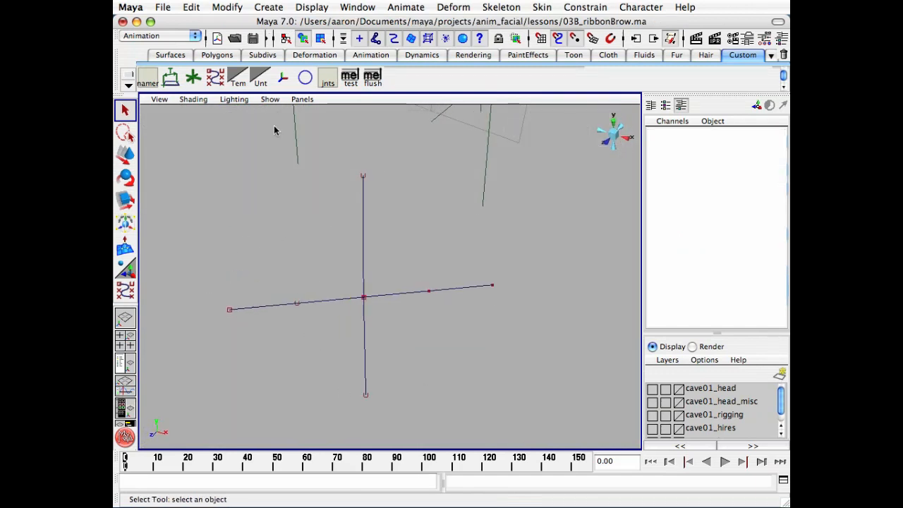
click(271, 99)
click(280, 231)
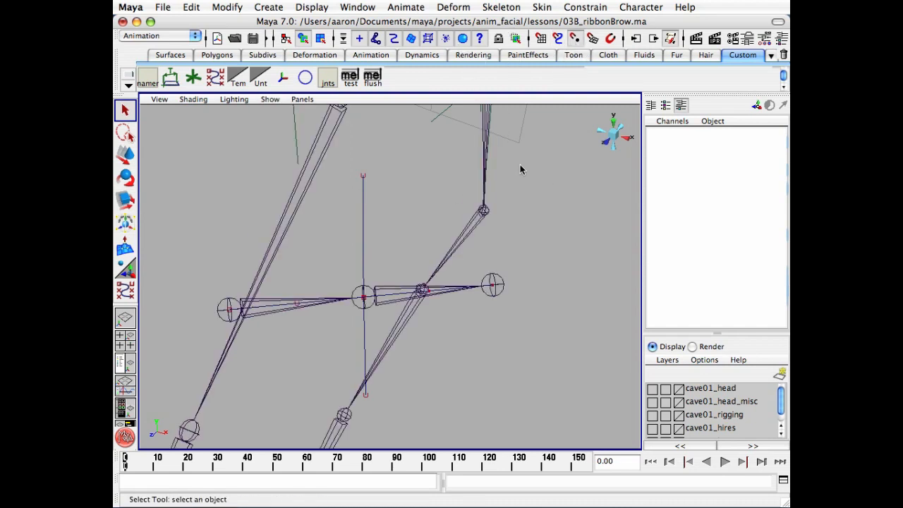
Step: Create a two-joint chain from the nostril's centre point to the end CV of the upward curve
alt+drag(520, 164, 456, 165)
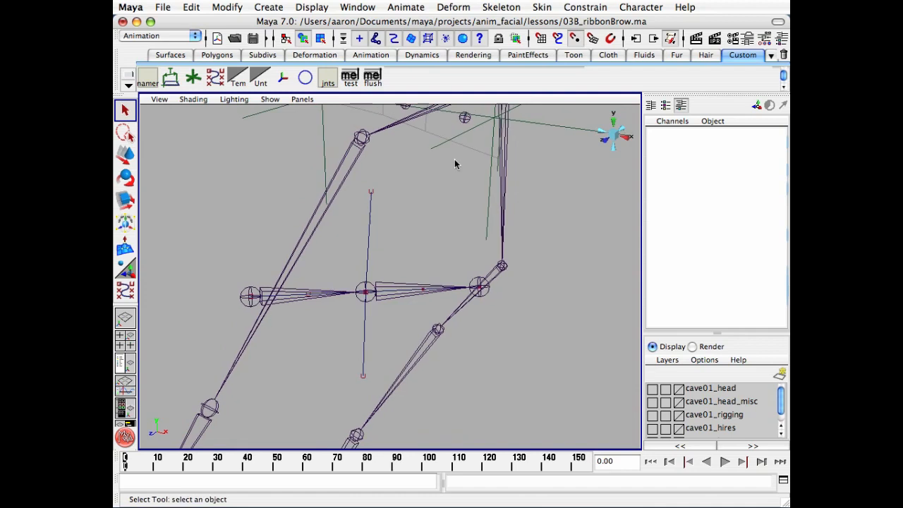
click(496, 9)
click(501, 30)
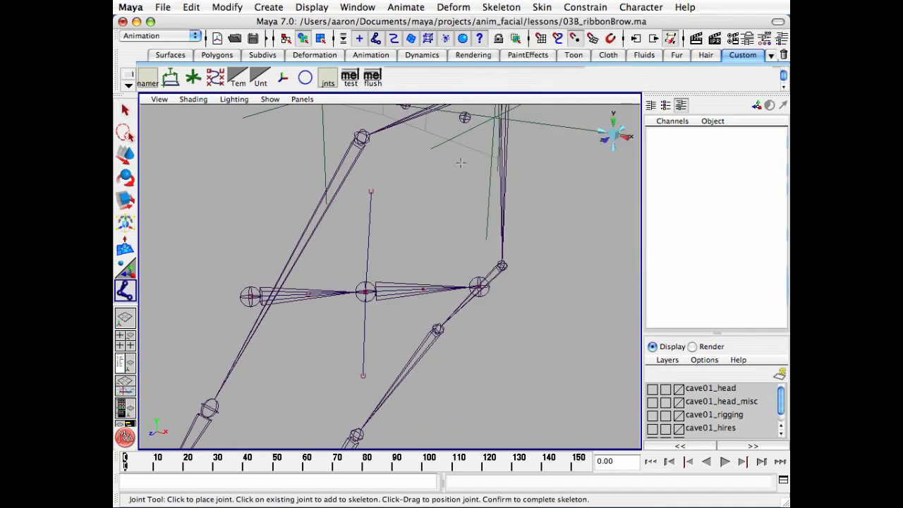
click(367, 263)
click(371, 191)
key(q)
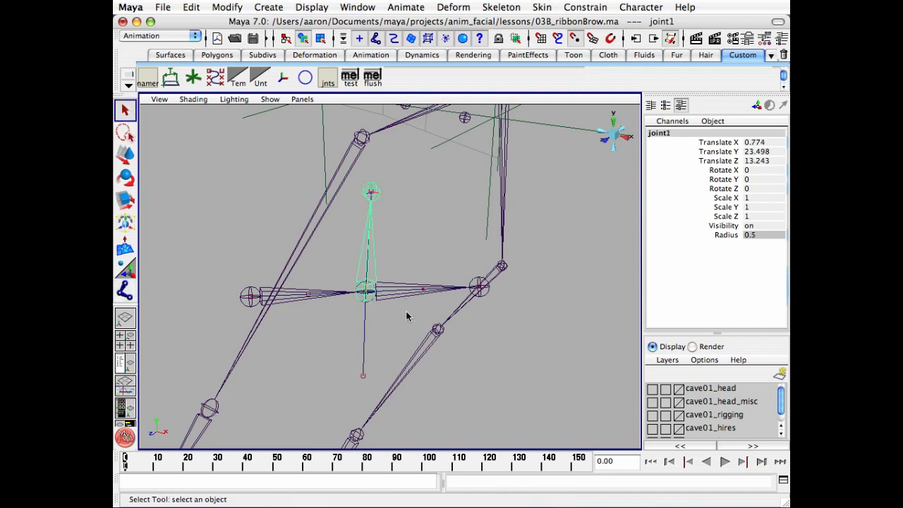
Step: Create a two-joint chain from the nostril's centre point to the end CV of the downward curve
key(y)
click(366, 291)
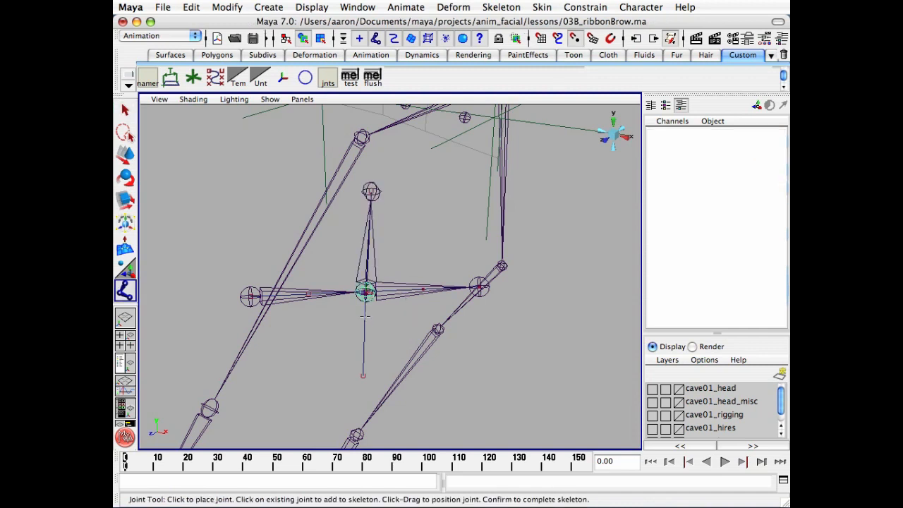
click(362, 375)
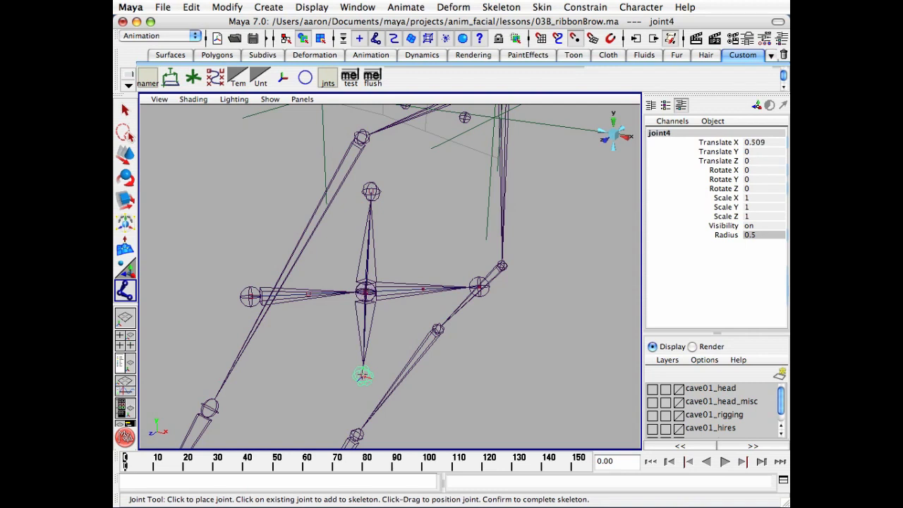
key(q)
click(482, 383)
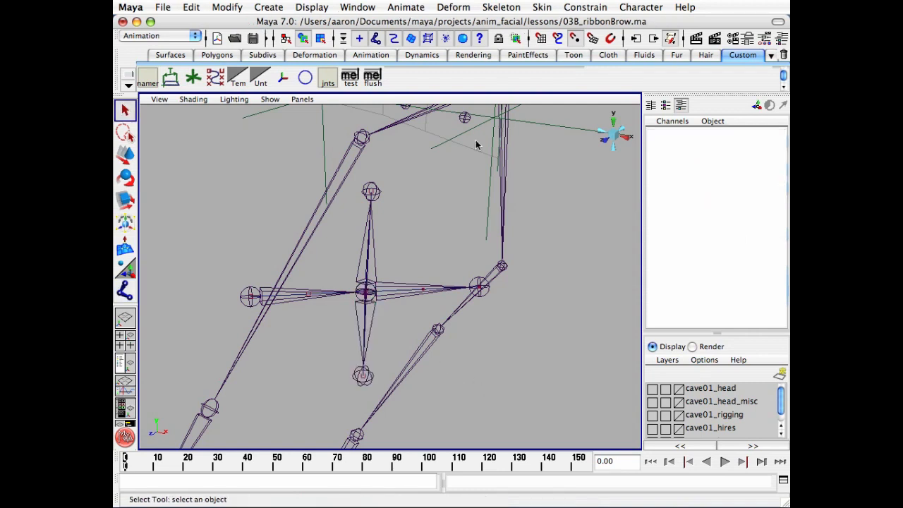
Step: Display the local rotation axes on all four joints of the upward and downward nostril chains
click(371, 253)
click(376, 194)
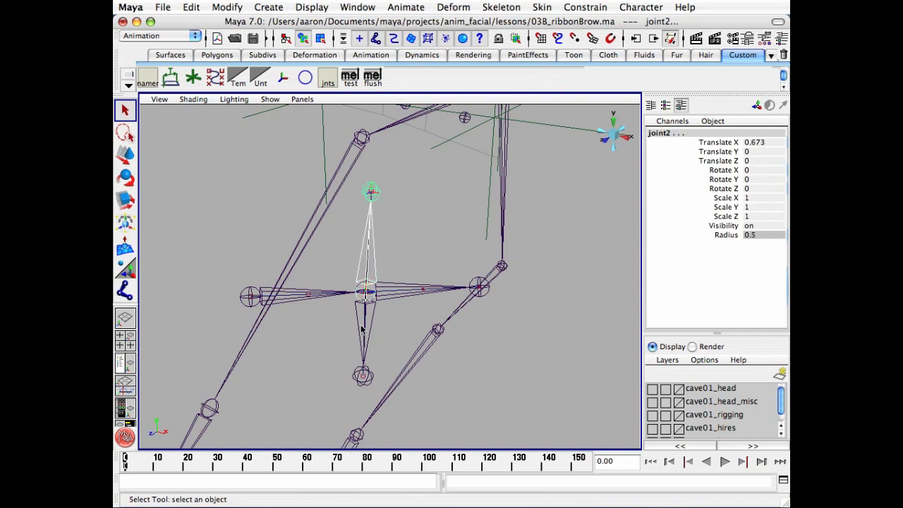
click(361, 376)
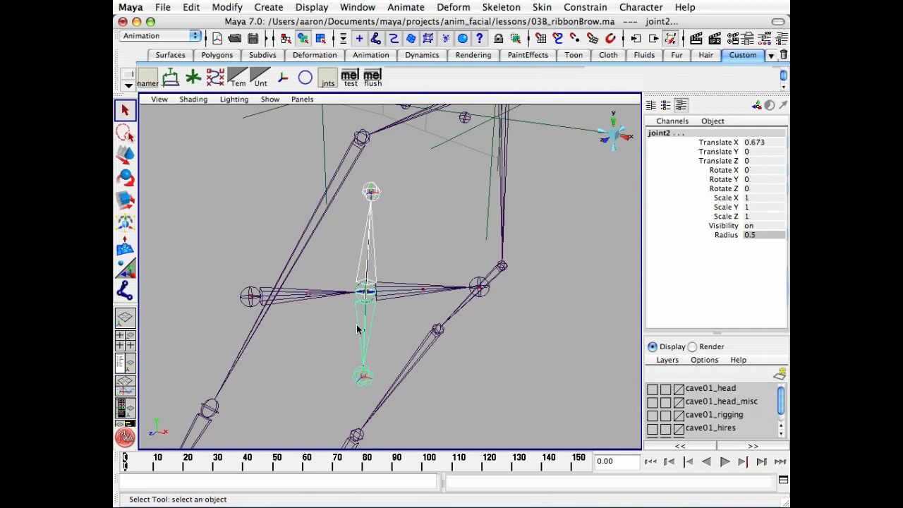
click(358, 376)
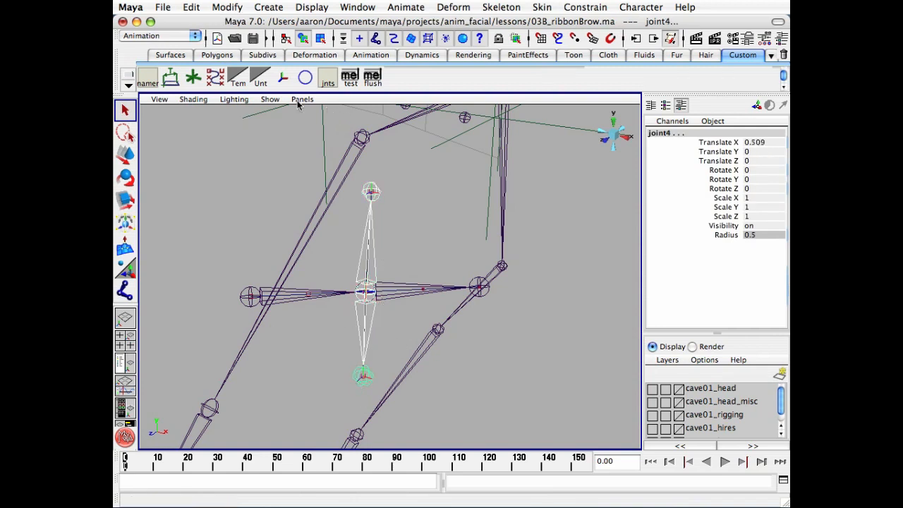
click(315, 8)
mouse_move(349, 135)
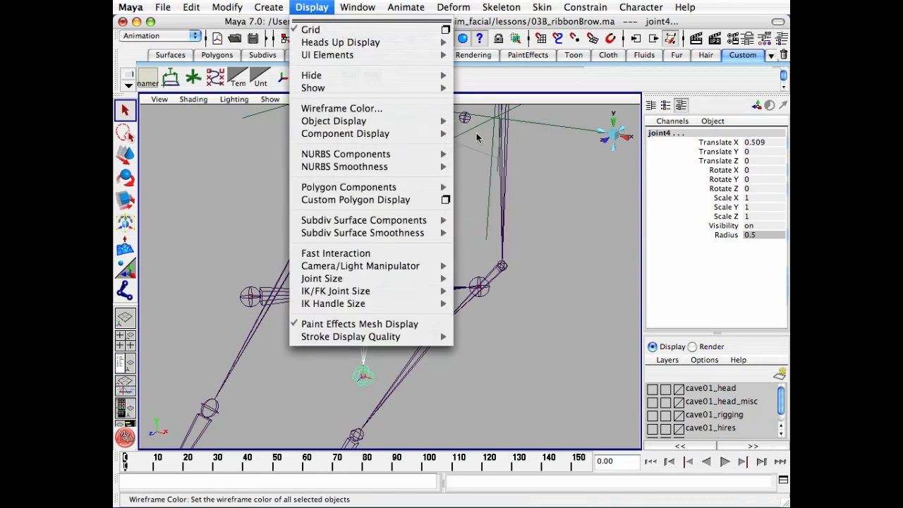
click(498, 185)
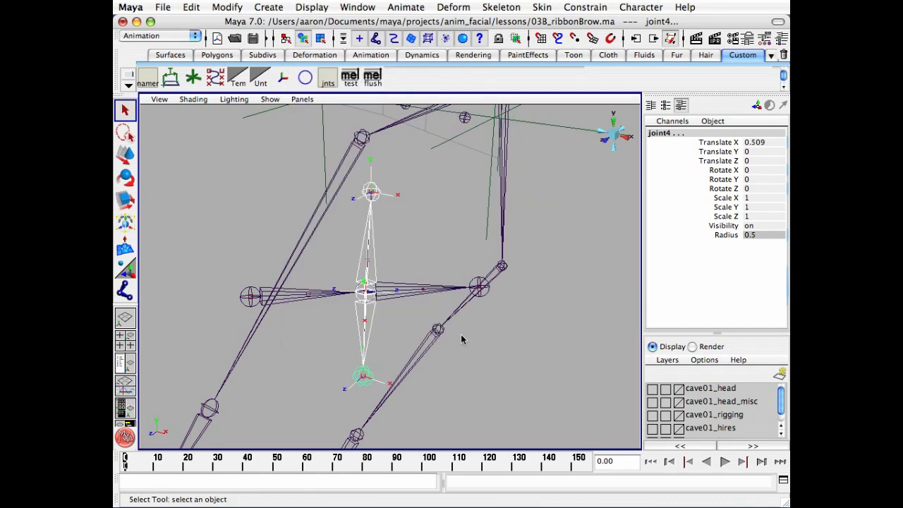
Step: Use Orient Joint on the end joints of the upward and downward chains so their axes align with their bones
click(471, 332)
click(372, 192)
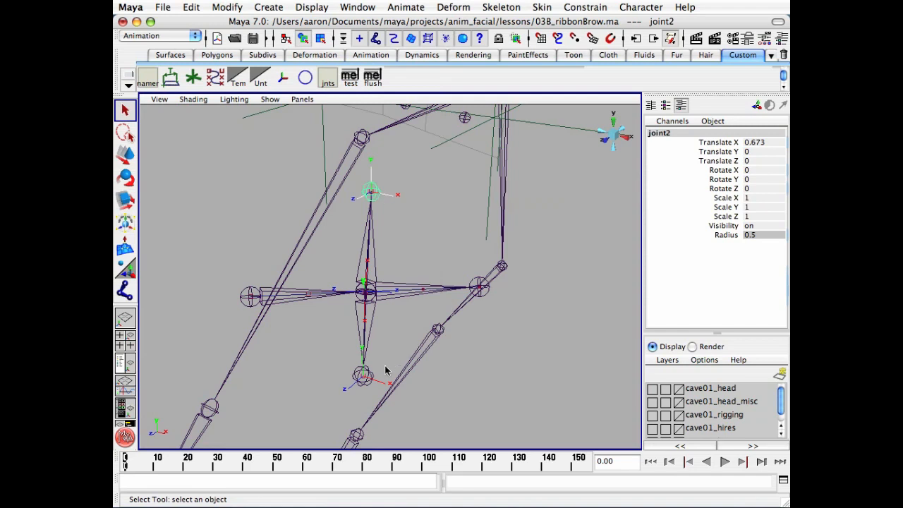
click(368, 382)
alt+drag(409, 281, 389, 253)
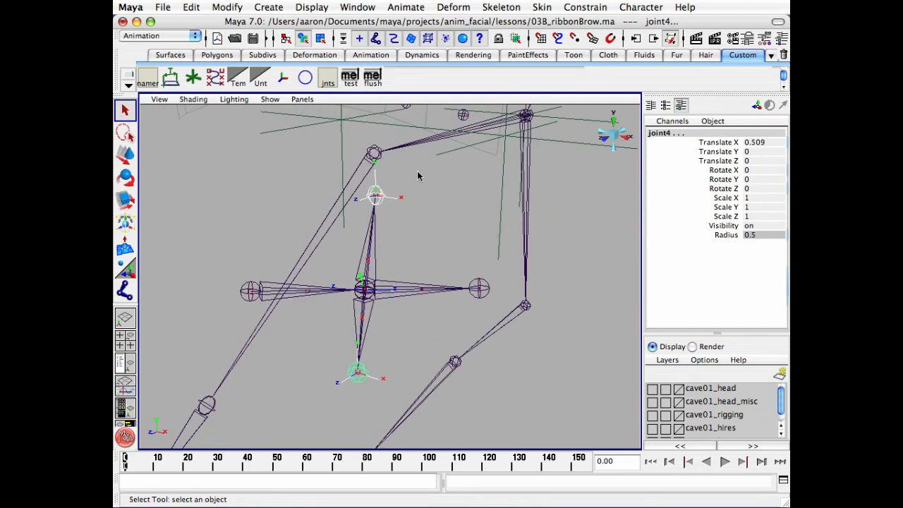
click(503, 8)
click(550, 153)
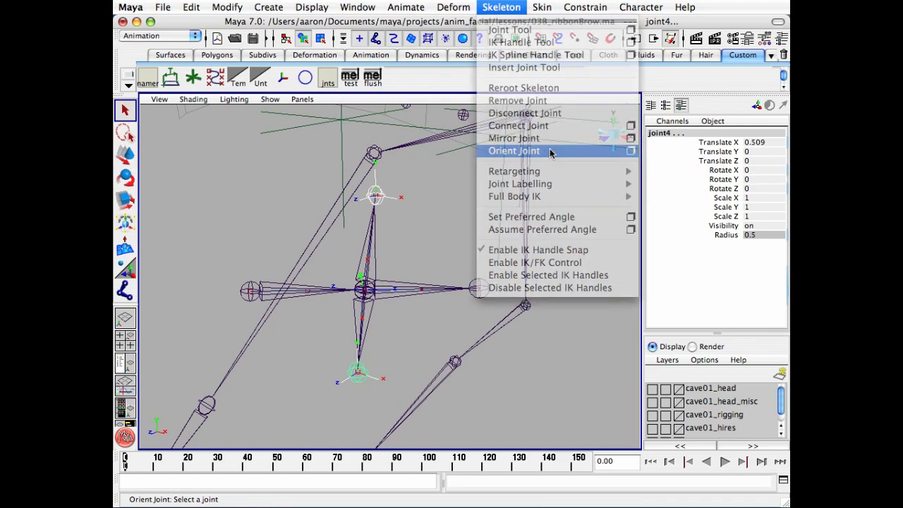
mouse_move(465, 251)
alt+mouse_down()
mouse_move(408, 214)
mouse_move(456, 222)
mouse_move(423, 233)
mouse_move(456, 256)
mouse_move(393, 240)
mouse_move(489, 244)
mouse_move(476, 254)
alt+mouse_up()
click(407, 234)
mouse_move(408, 234)
alt+mouse_down()
mouse_move(437, 212)
mouse_move(414, 219)
alt+mouse_up()
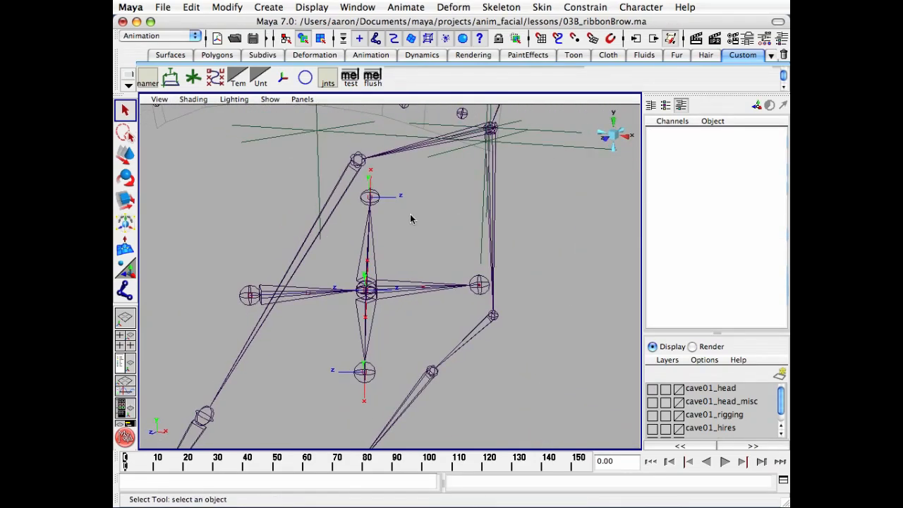
Step: Try rotating the root joints of the upward and downward chains together, and undo the rotation
alt+drag(408, 265, 404, 304)
click(373, 254)
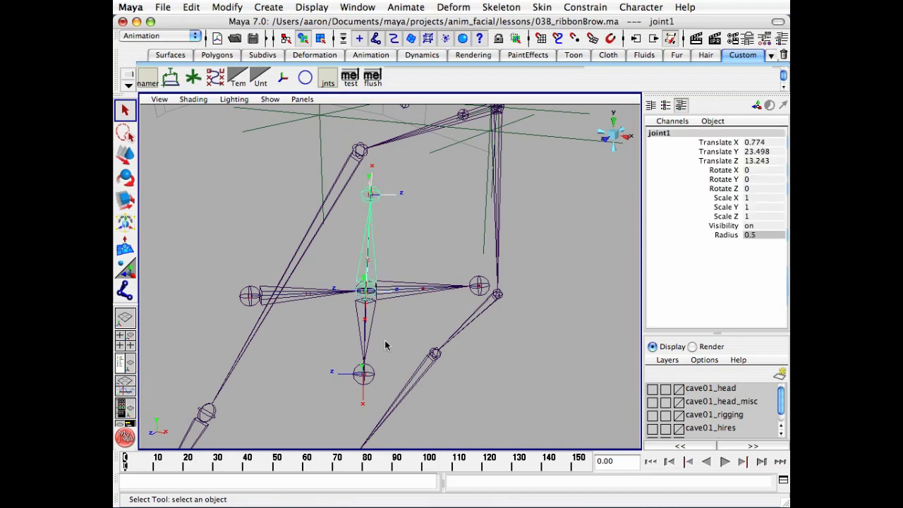
shift+click(373, 334)
key(e)
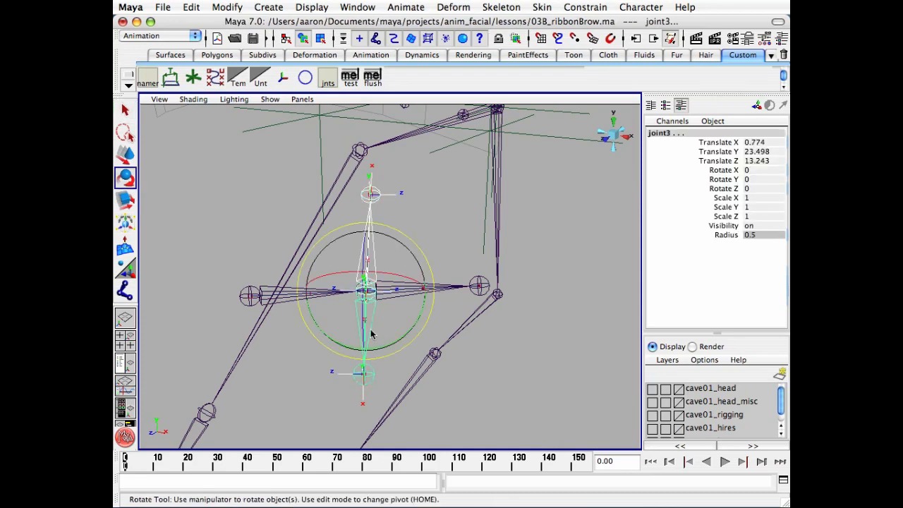
drag(389, 343, 415, 351)
key(z)
click(377, 326)
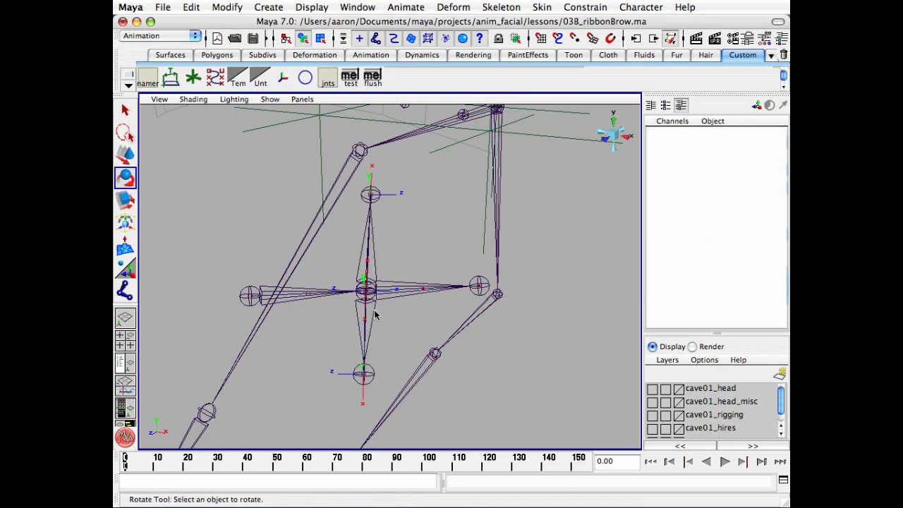
click(374, 316)
click(474, 392)
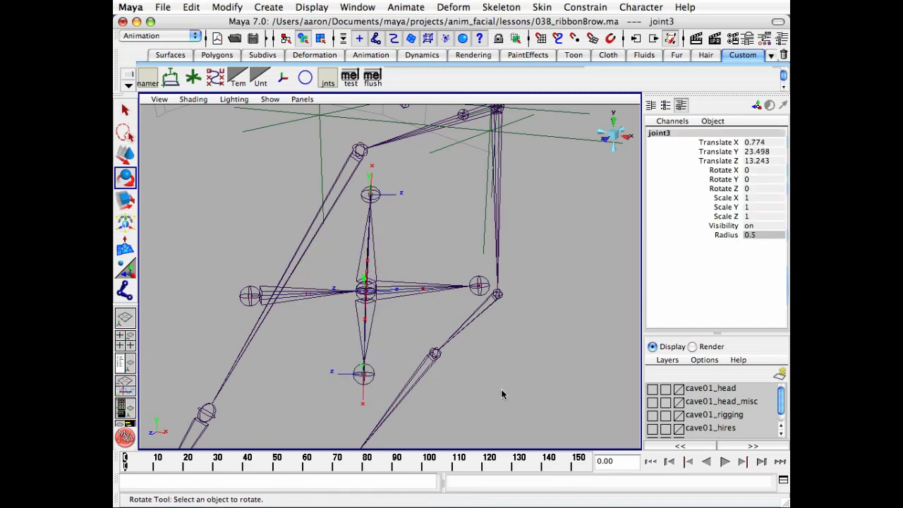
key(q)
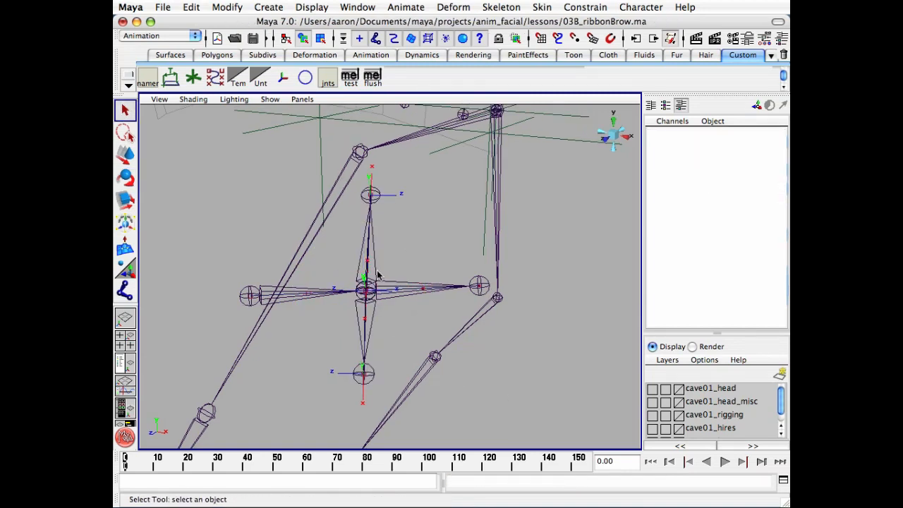
Step: Delete the two nostril guide curves, curve23 and curve24, in the Hypergraph
click(377, 273)
key(h)
alt+right_drag(573, 290, 520, 267)
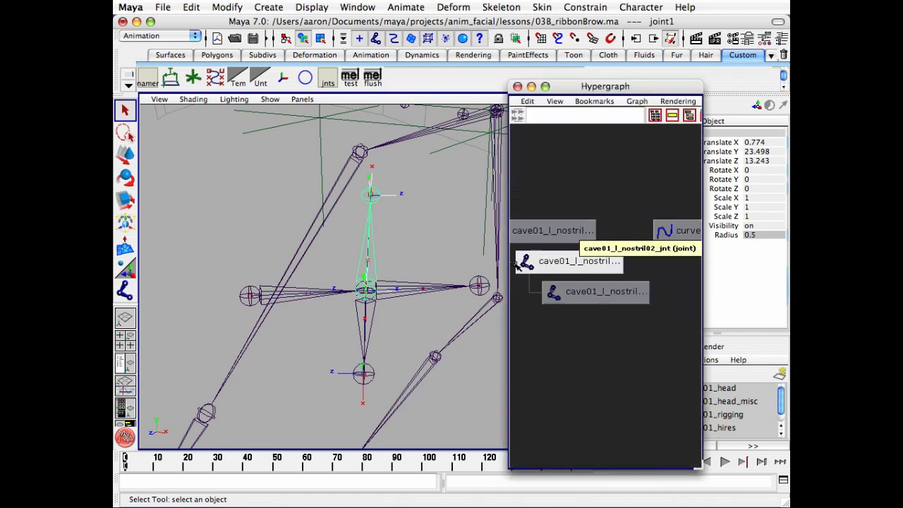
alt+middle_drag(613, 250, 541, 244)
alt+middle_drag(667, 247, 571, 238)
drag(555, 174, 637, 256)
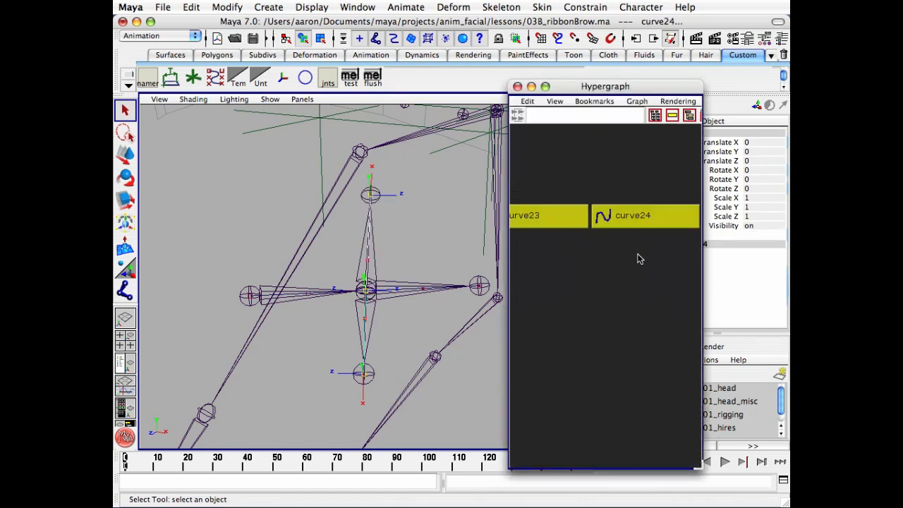
key(Delete)
Step: Rename joint1 and joint2 by replacing "joint" with "cave01_l_upnostril0" using Search and Replace Names on the hierarchy
alt+middle_drag(644, 254, 687, 256)
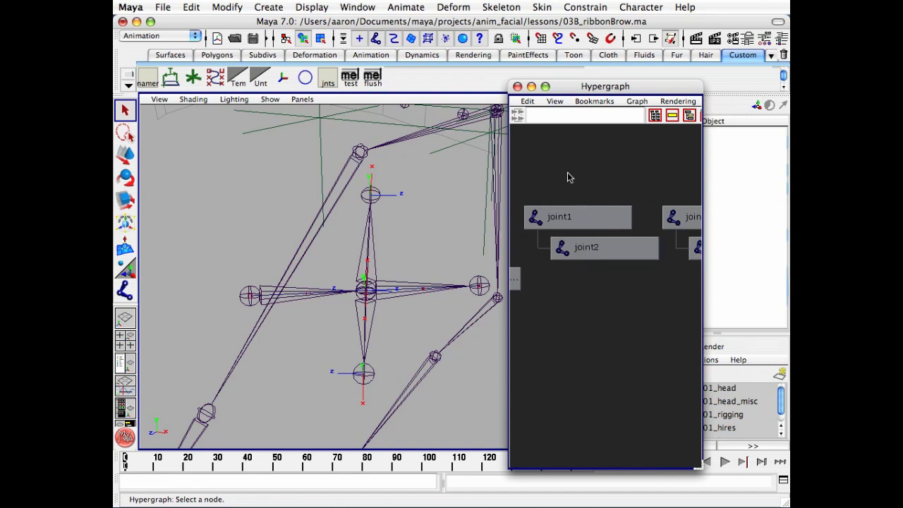
drag(569, 177, 591, 308)
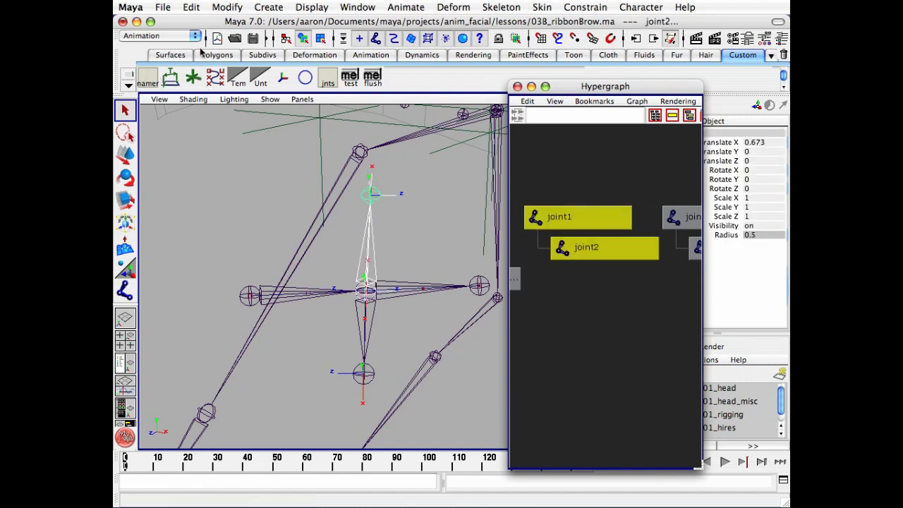
click(229, 8)
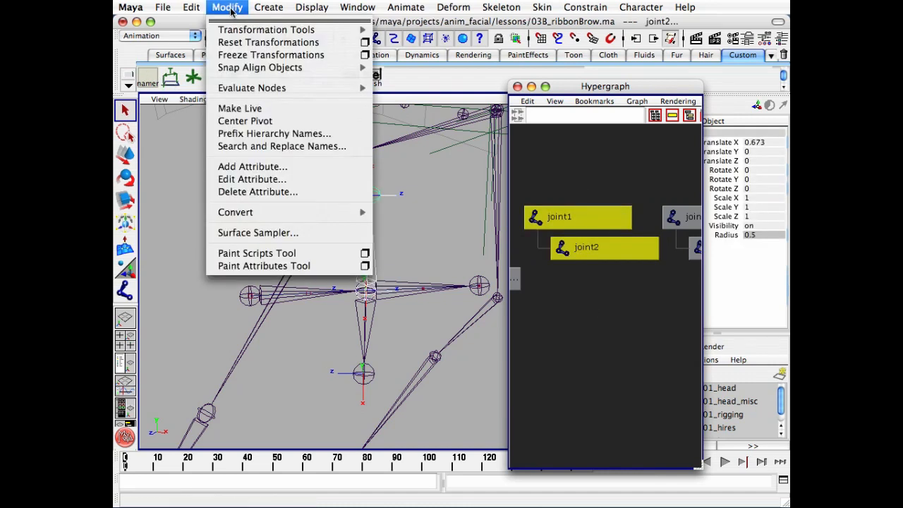
click(275, 146)
drag(487, 264, 283, 201)
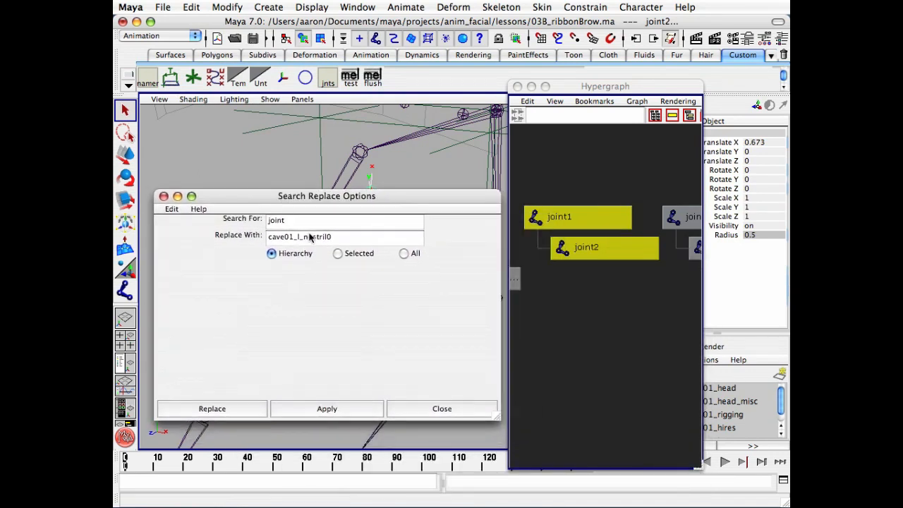
drag(492, 419, 479, 333)
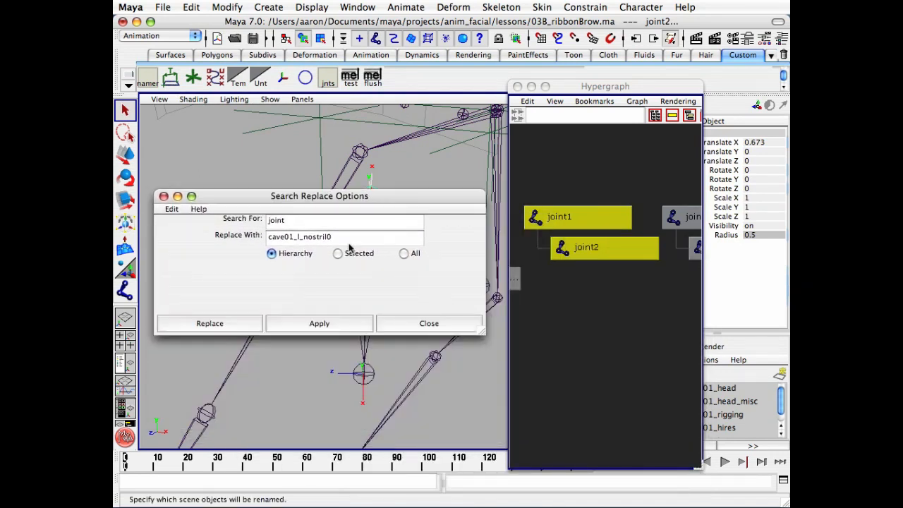
click(302, 237)
drag(302, 236, 319, 238)
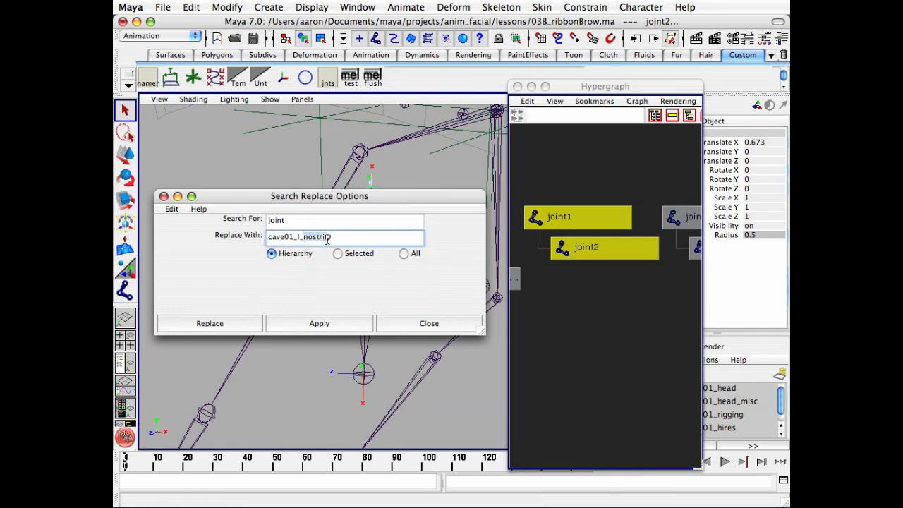
text(up)
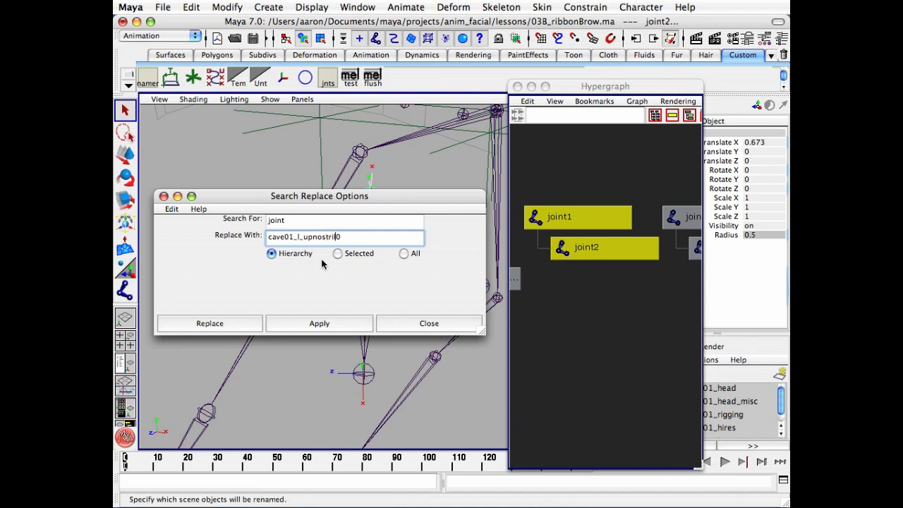
click(309, 323)
Step: Rename joint3 and joint4 by replacing "joint" with "cave01_l_lonostril0" in the search-and-replace options
alt+middle_drag(649, 247, 522, 232)
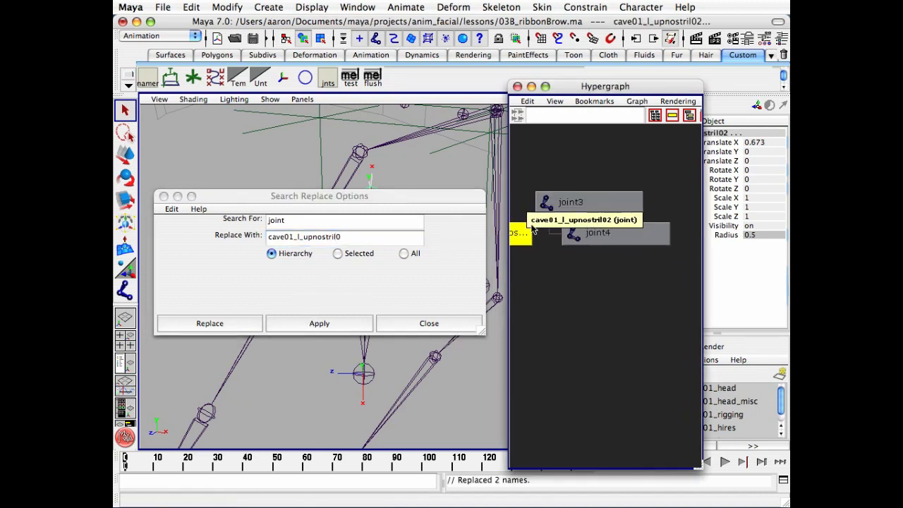
drag(583, 171, 595, 288)
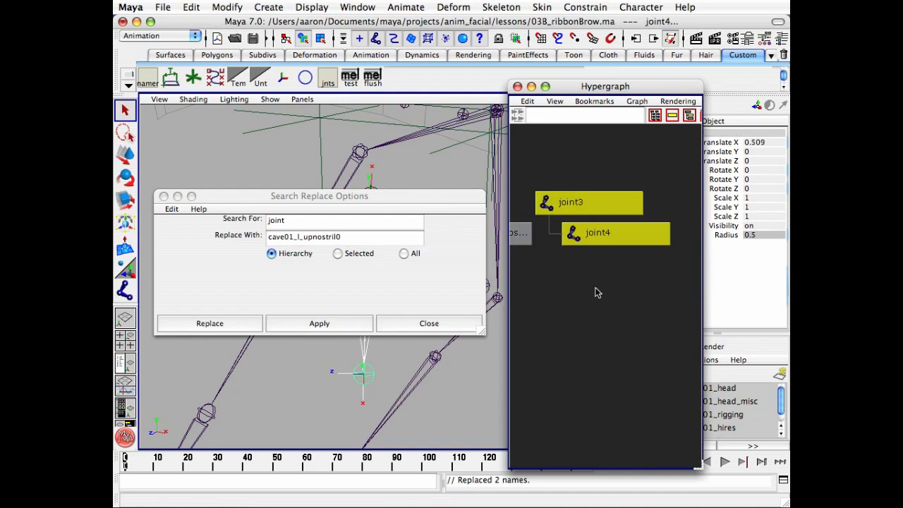
click(307, 239)
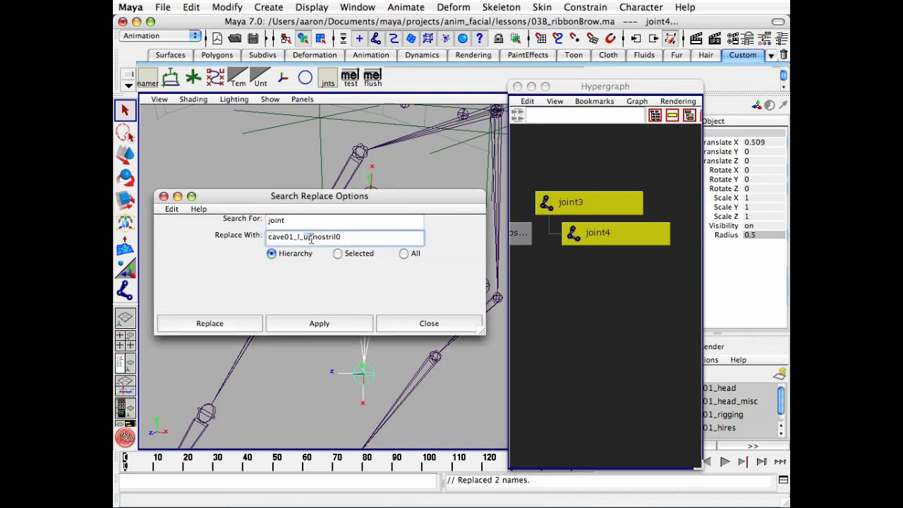
text(lo)
click(210, 323)
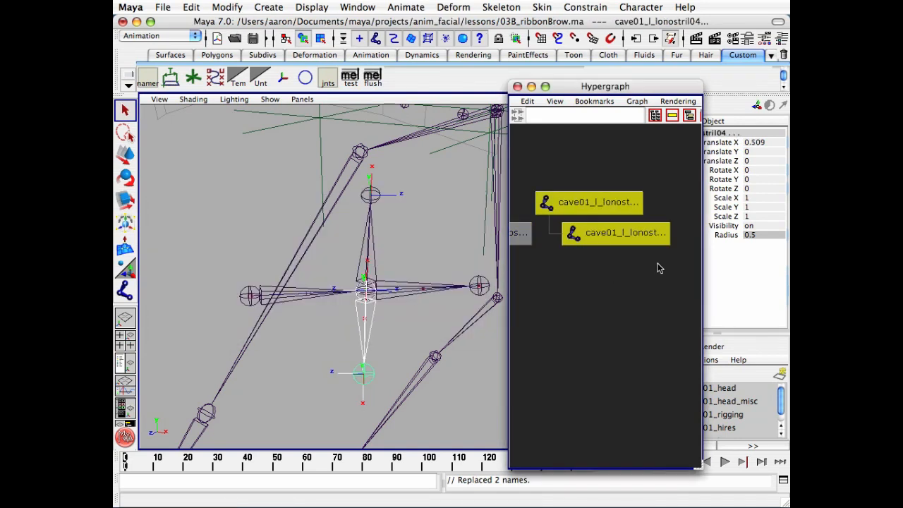
Step: Rename the downward chain's root joint as cave01_l_lonostril01_jnt in the Hypergraph
alt+middle_drag(657, 264, 586, 295)
alt+right_drag(586, 294, 640, 304)
click(641, 305)
alt+middle_drag(580, 276, 611, 288)
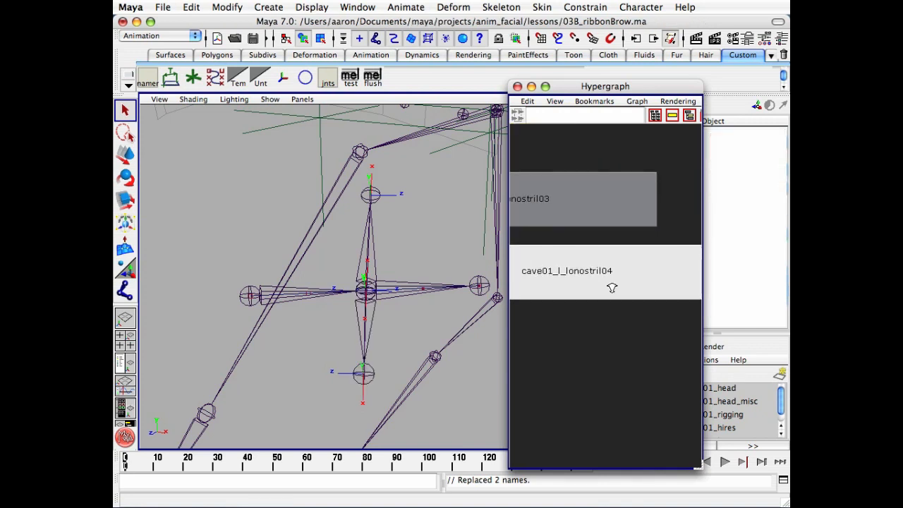
alt+right_drag(611, 288, 578, 232)
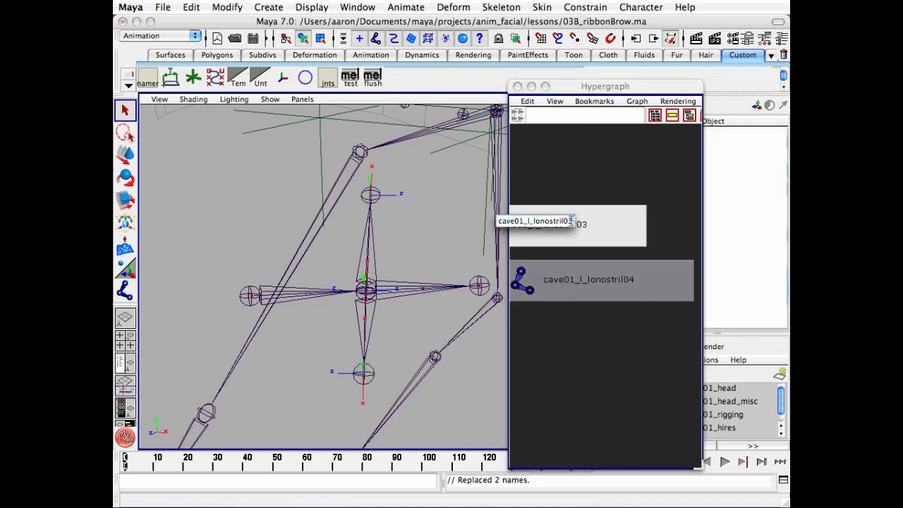
text(_jnt)
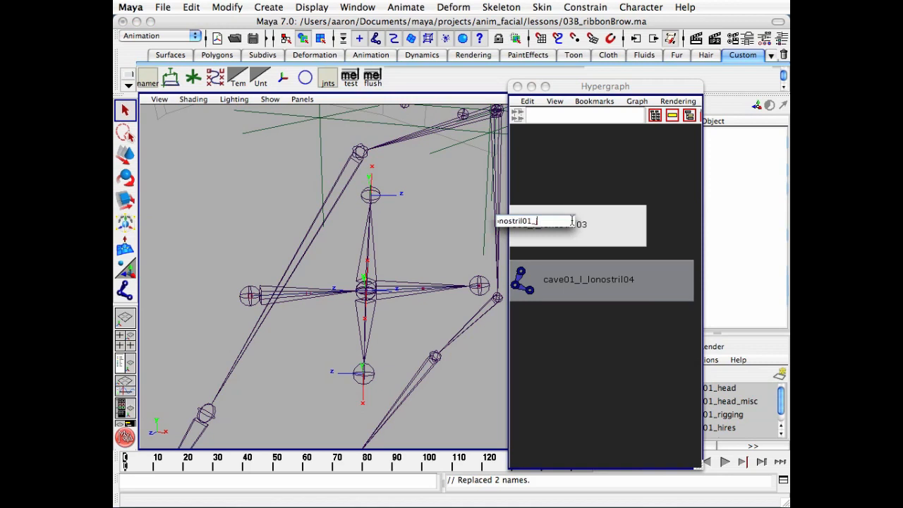
key(Return)
Step: Rename the downward chain's end joint as cave01_l_lonostril02_end in the Hypergraph
double_click(630, 279)
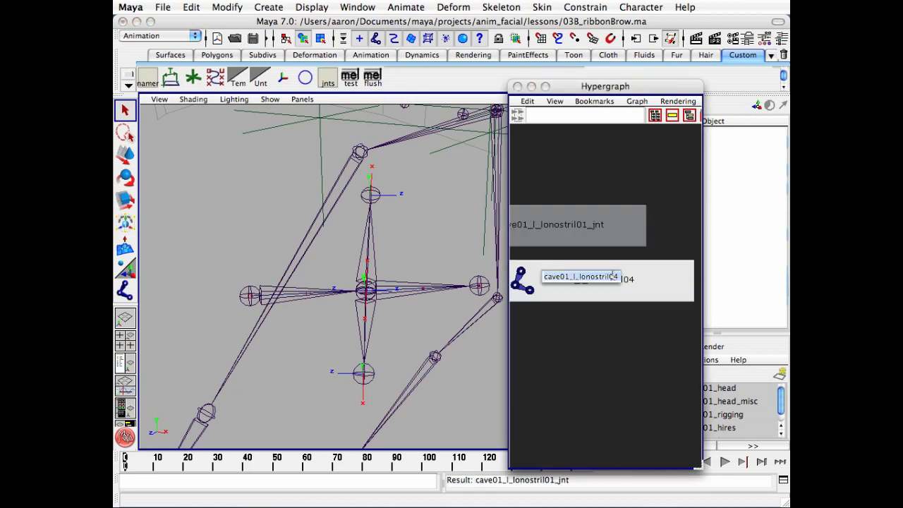
key(BackSpace)
text(2)
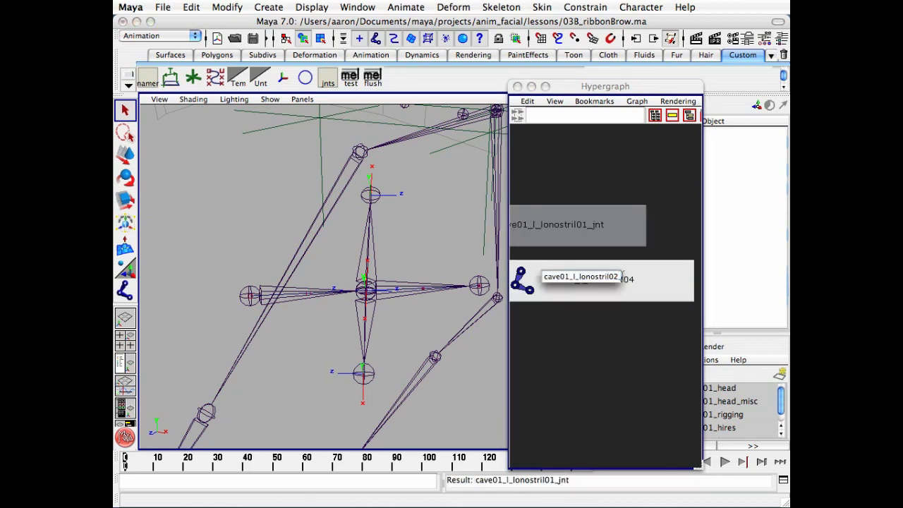
text(_end)
key(Return)
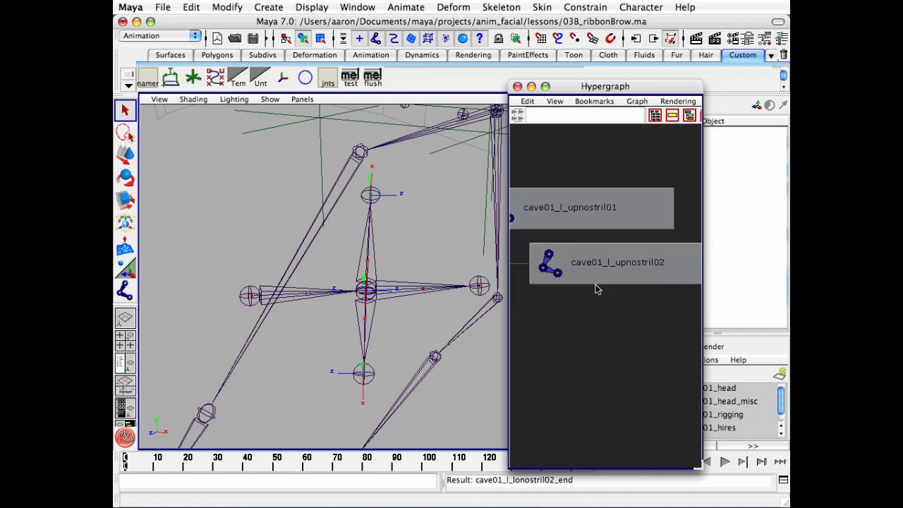
Step: Rename the upward chain's end joint as cave01_l_upnostril02_end and its root joint as cave01_l_upnostril01_jnt
click(612, 288)
ctrl+double_click(613, 277)
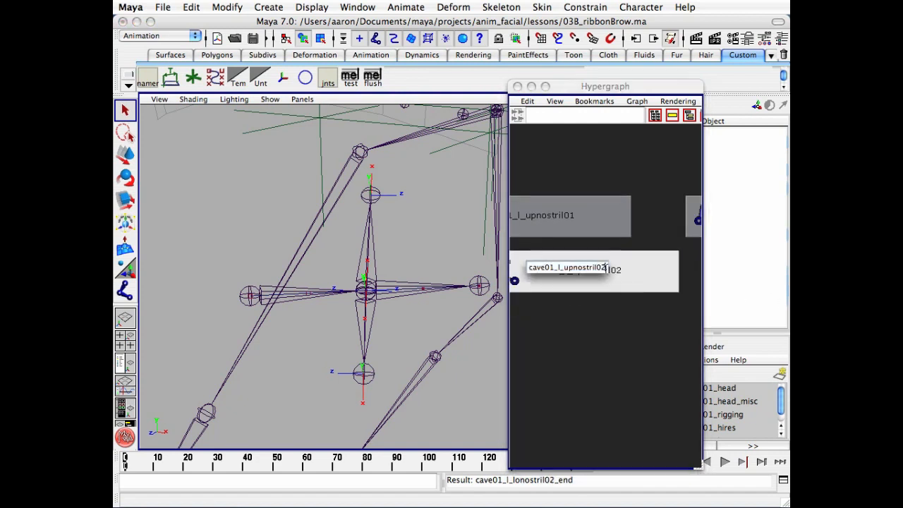
text(_end)
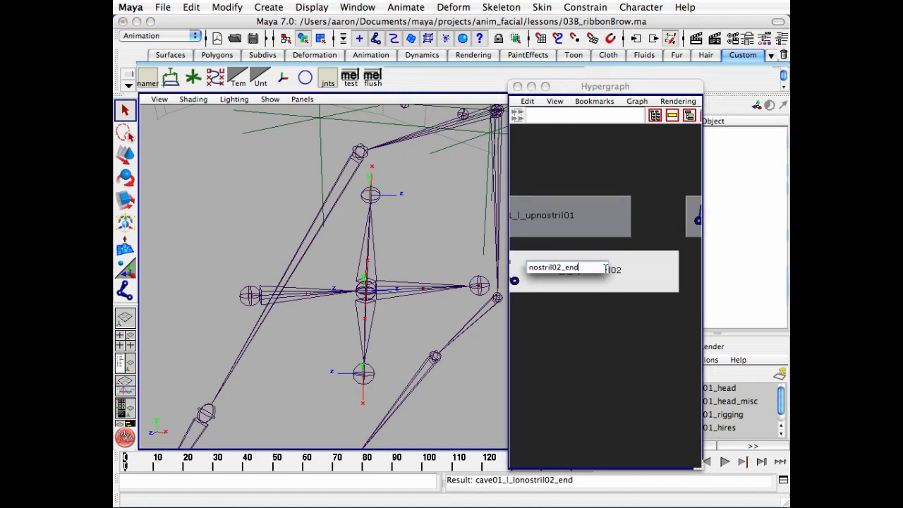
click(593, 214)
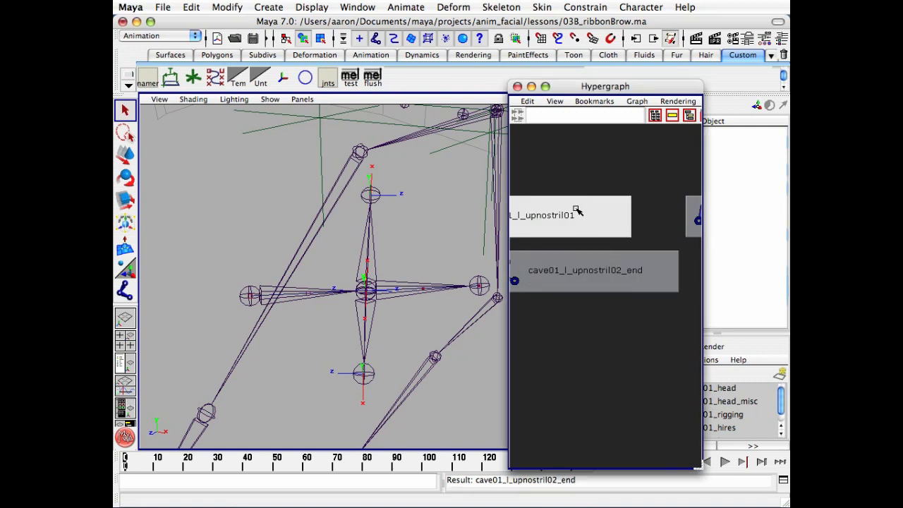
double_click(576, 211)
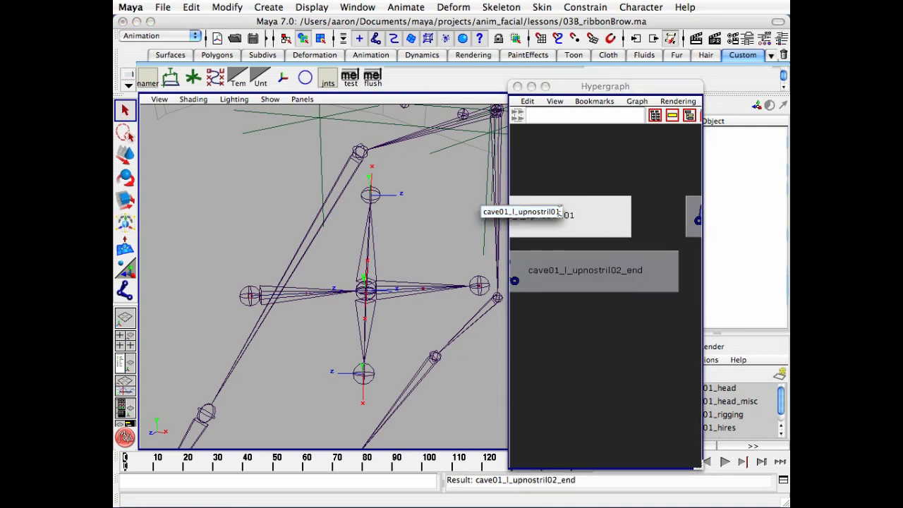
text(_jnt)
key(Return)
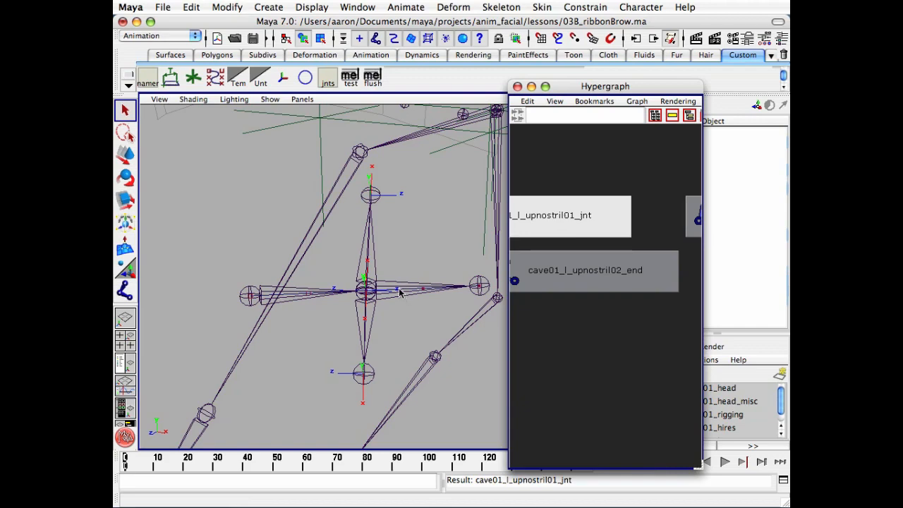
Step: Hide the local rotation axes of all four joints in the upward and downward nostril chains
alt+right_drag(399, 293, 367, 289)
alt+right_drag(641, 221, 549, 222)
drag(553, 210, 691, 324)
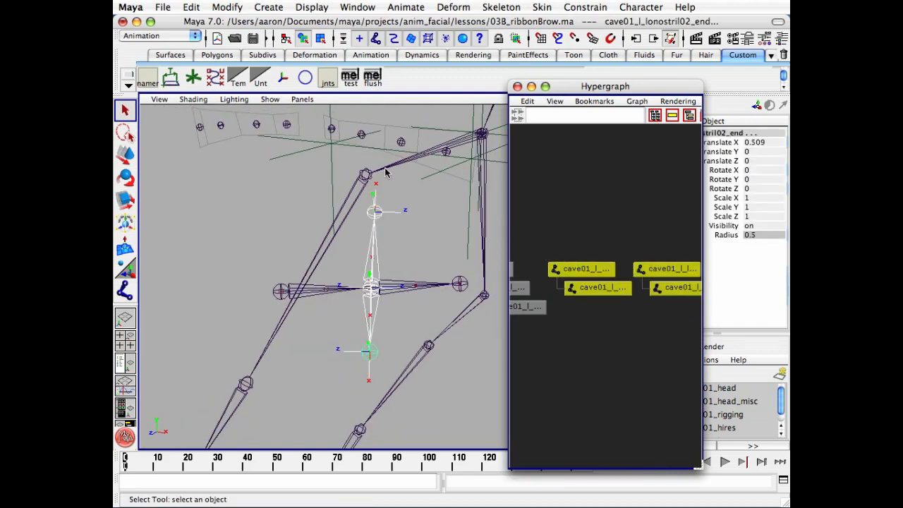
click(283, 78)
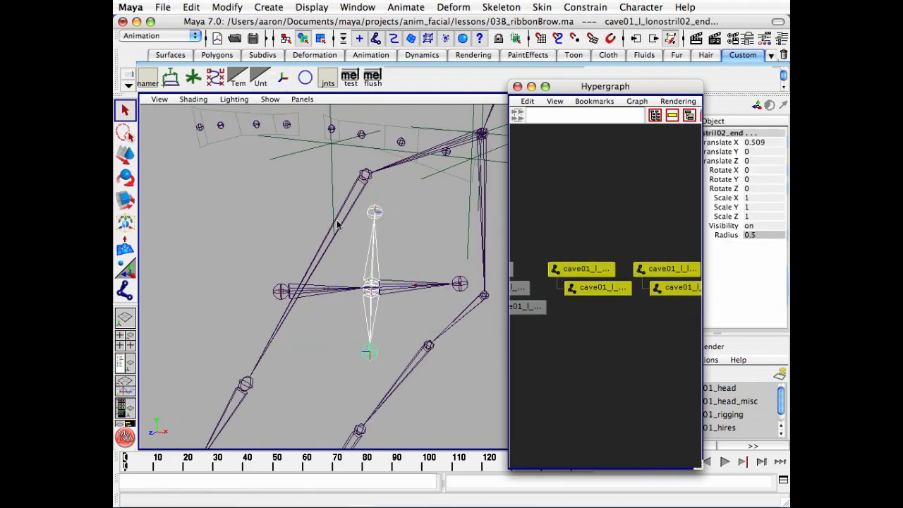
alt+drag(337, 224, 343, 190)
alt+drag(430, 222, 345, 202)
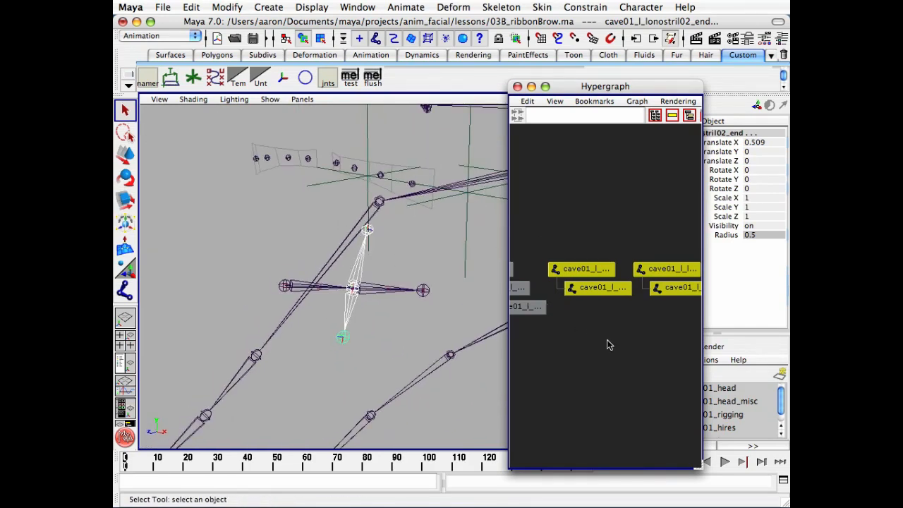
Step: Parent cave01_l_upnostril01_jnt and cave01_l_lonostril01_jnt under the middle joint of the three-joint nostril chain
alt+right_drag(610, 345, 574, 312)
click(580, 339)
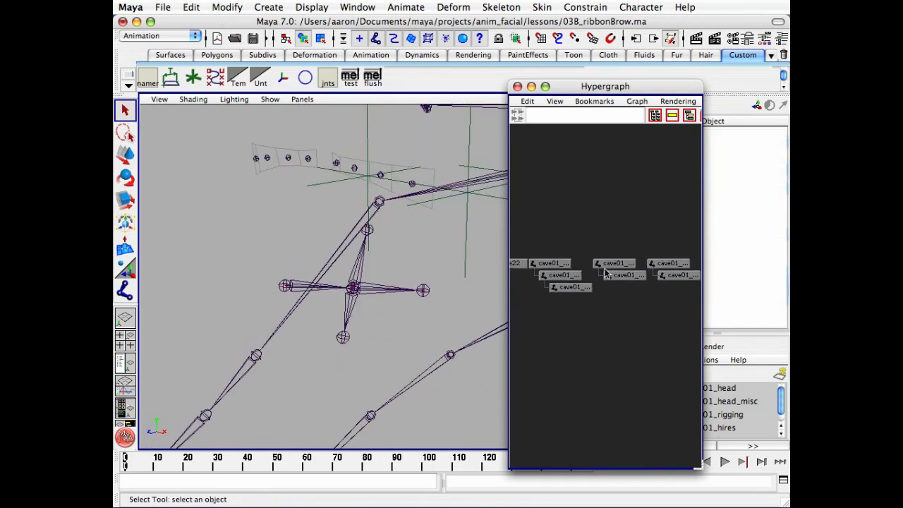
click(606, 268)
shift+click(562, 276)
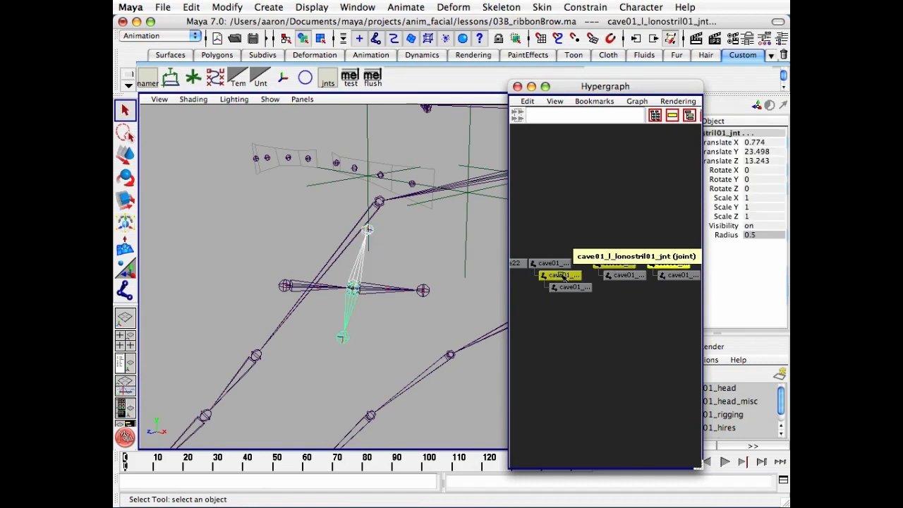
key(p)
click(532, 365)
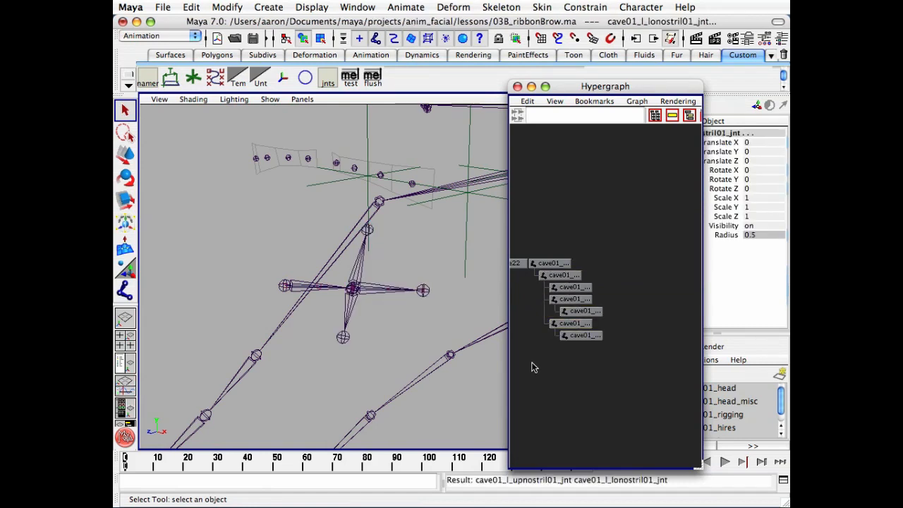
Step: Delete the guide curve curve22 in the Hypergraph
alt+middle_drag(625, 303, 685, 303)
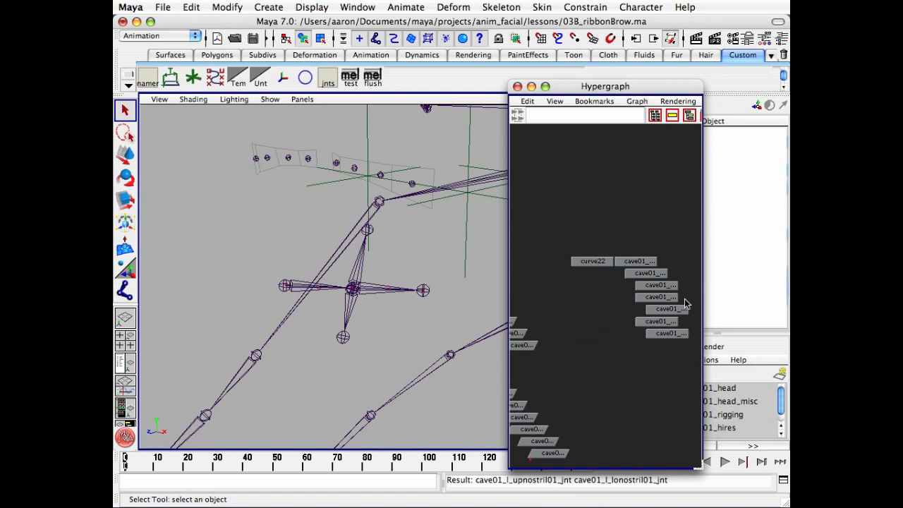
click(584, 258)
key(Delete)
Step: Try rotating cave01_l_nostril02_jnt about Z to test the parented chains, undo the rotation and deselect the joint
click(388, 295)
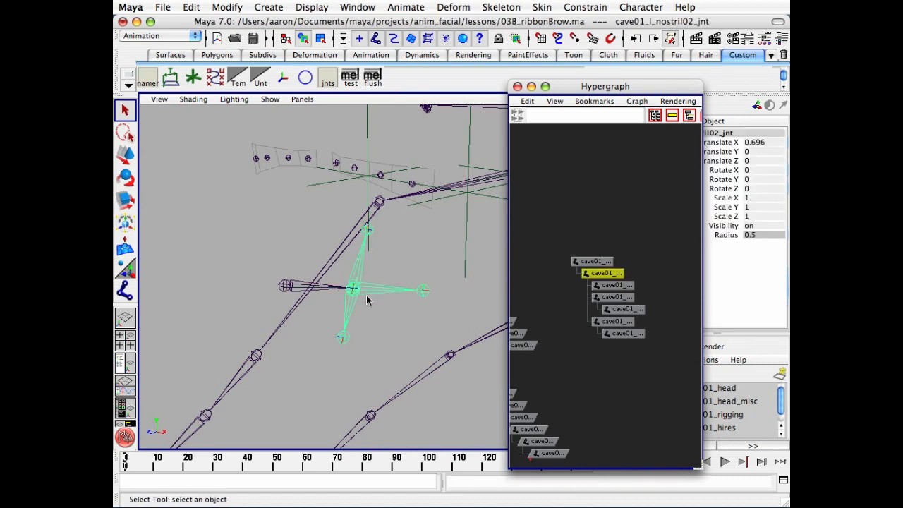
mouse_move(367, 299)
alt+mouse_down()
mouse_move(414, 337)
mouse_move(415, 300)
mouse_move(381, 350)
mouse_move(395, 340)
mouse_move(299, 357)
mouse_move(324, 354)
mouse_move(320, 360)
mouse_move(378, 306)
alt+mouse_up()
key(e)
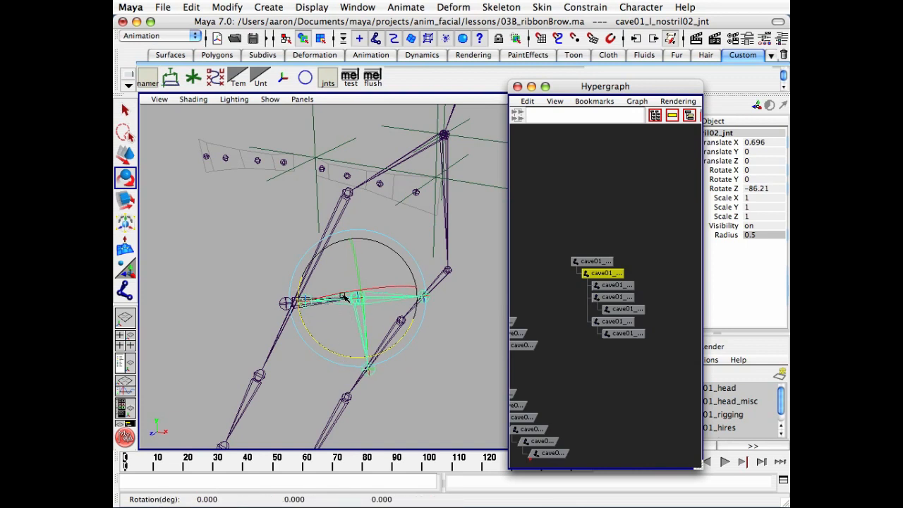
key(z)
key(z)
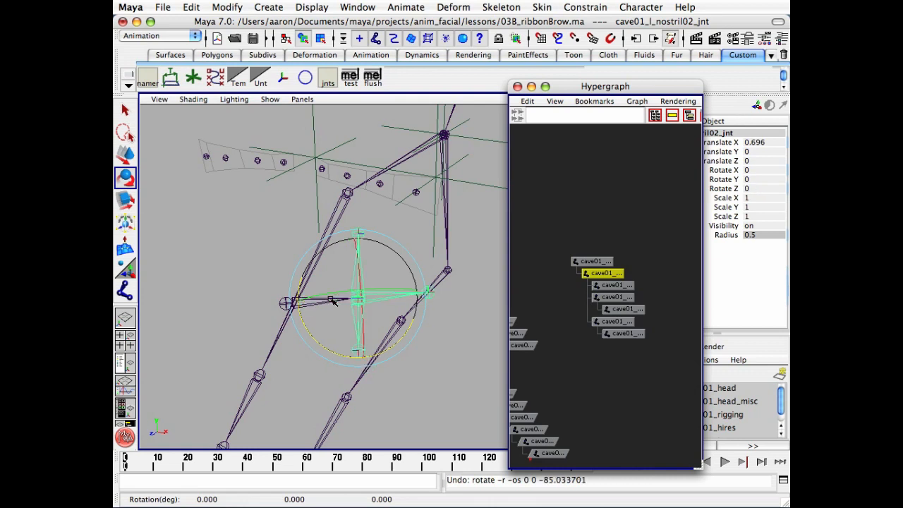
alt+drag(405, 330, 334, 302)
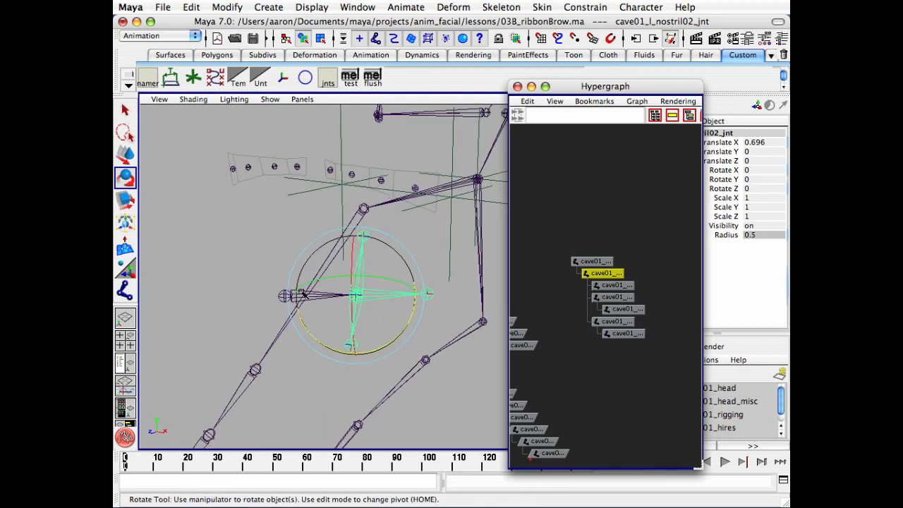
key(q)
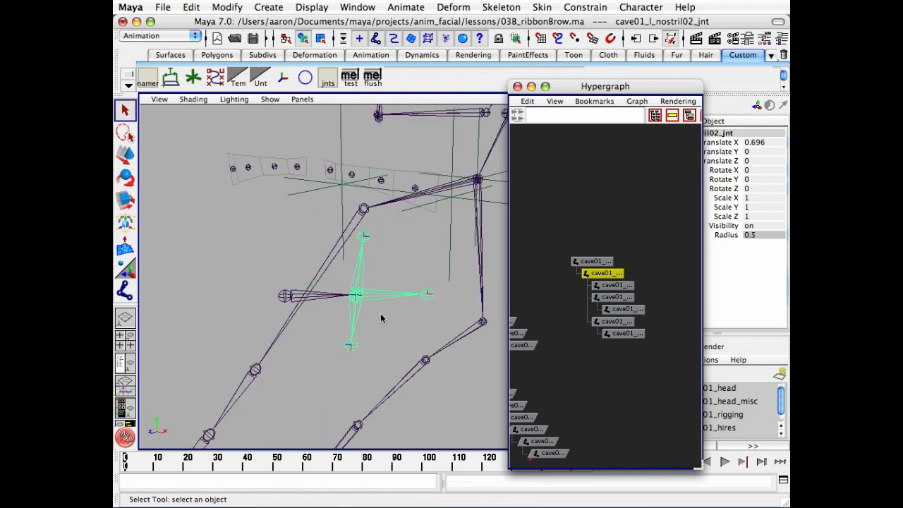
click(236, 278)
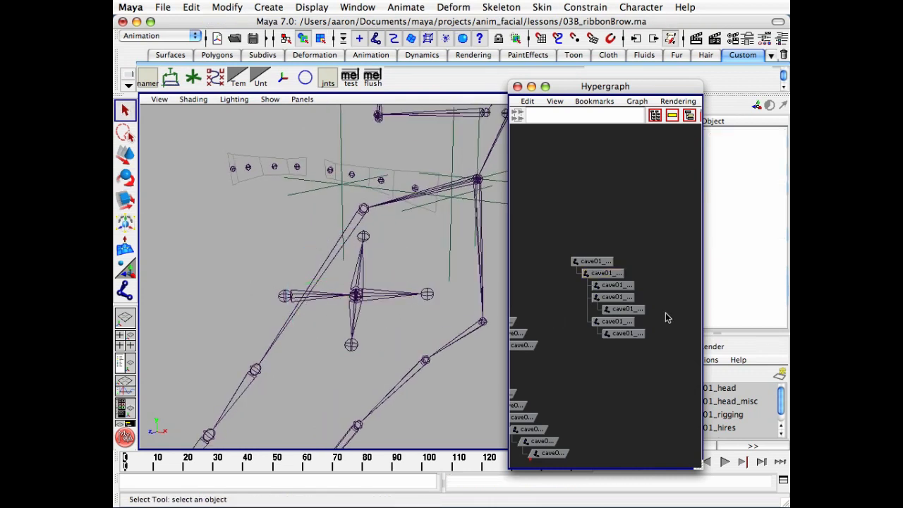
Step: Collapse the upward and downward nostril branches in the Hypergraph and unparent both from cave01_l_nostril02_jnt
double_click(615, 297)
double_click(609, 307)
click(609, 344)
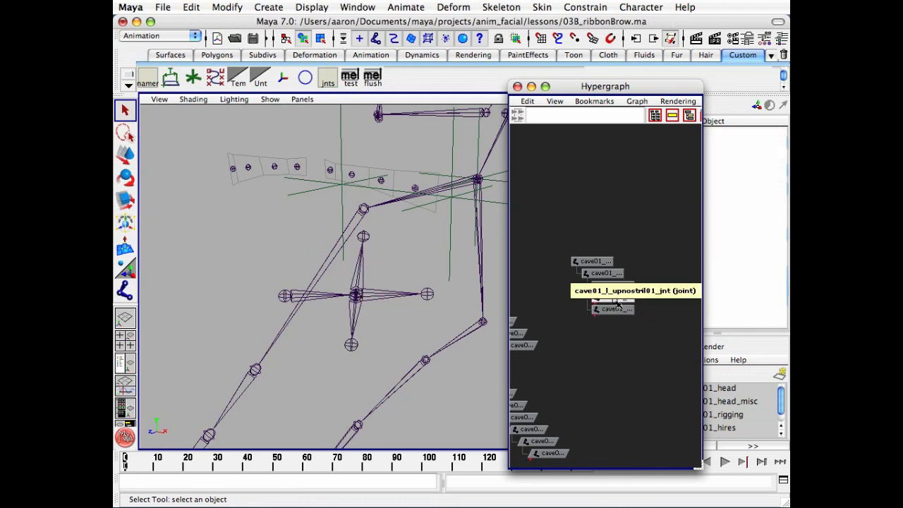
click(644, 299)
click(655, 304)
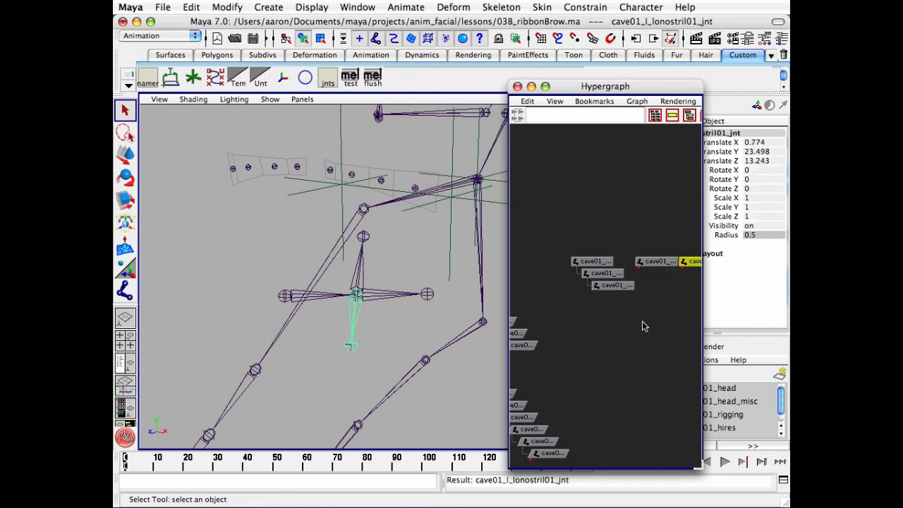
Step: Duplicate cave01_l_nostril02_jnt once as a copy grouped under World
click(582, 271)
drag(701, 466, 751, 467)
key(f)
alt+right_drag(700, 263, 625, 288)
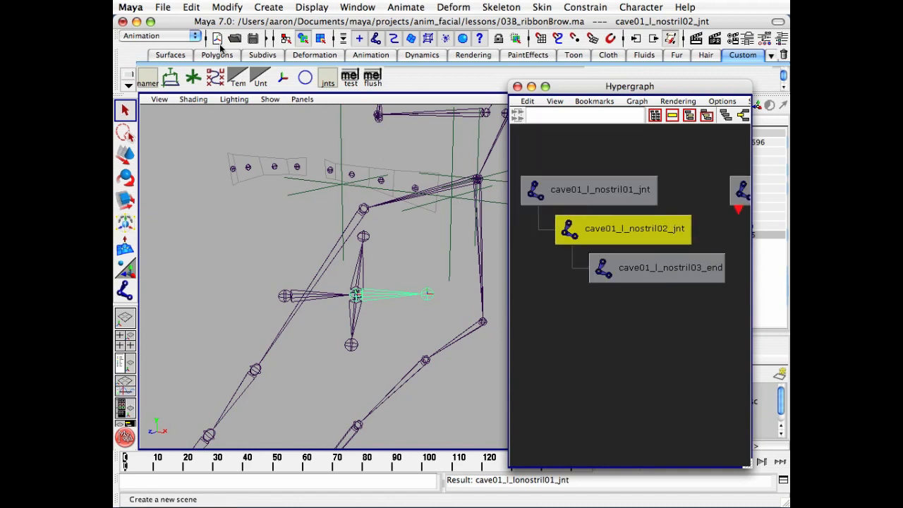
click(192, 7)
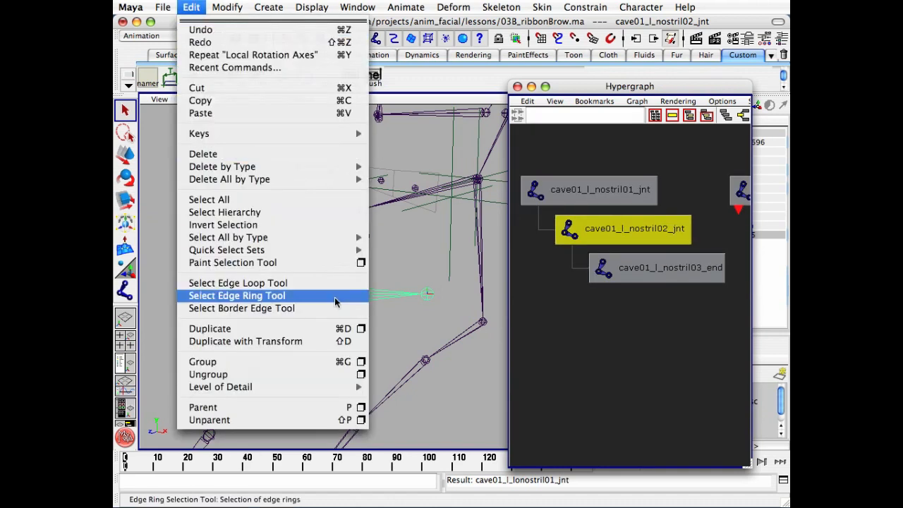
click(361, 328)
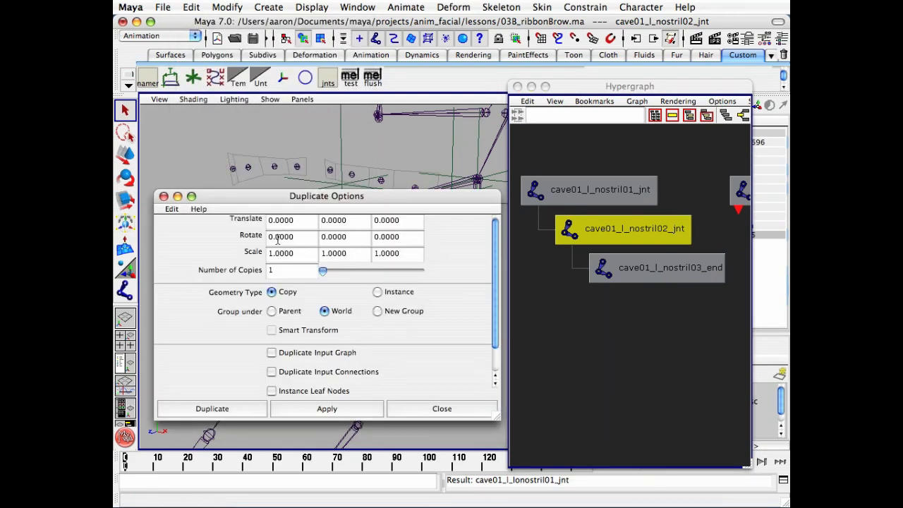
click(212, 409)
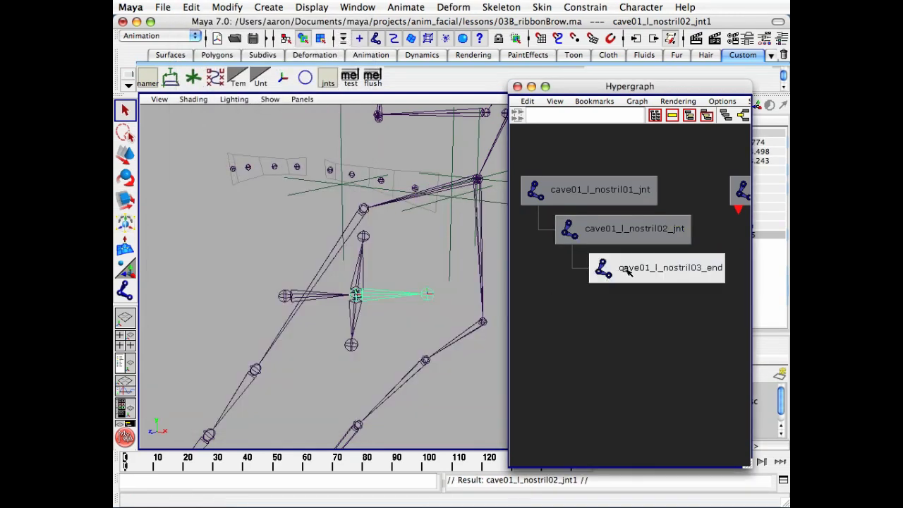
Step: Delete the child end joint cave01_l_nostril03_end beneath the duplicated nostril joint
click(707, 266)
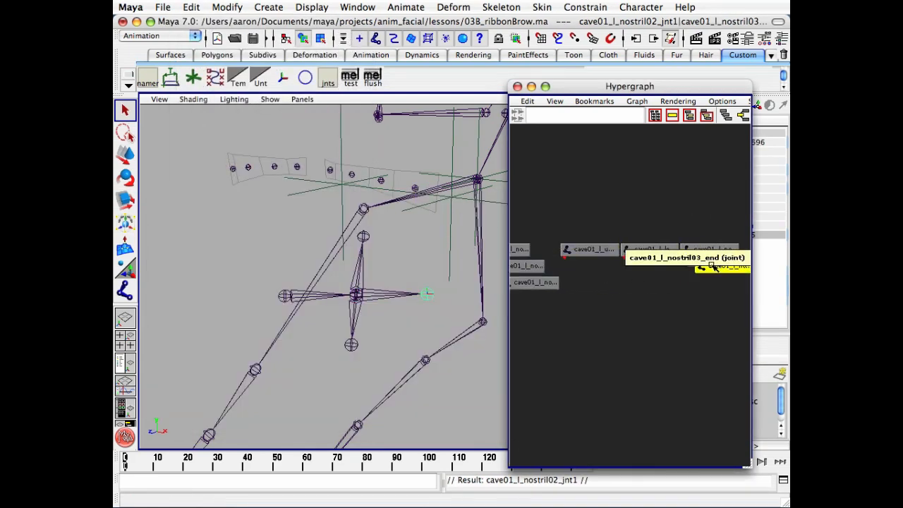
key(Delete)
alt+right_drag(613, 286, 671, 272)
Step: Rename the duplicated joint as cave01_l_nostril02_avg
click(670, 224)
alt+middle_drag(670, 225, 641, 230)
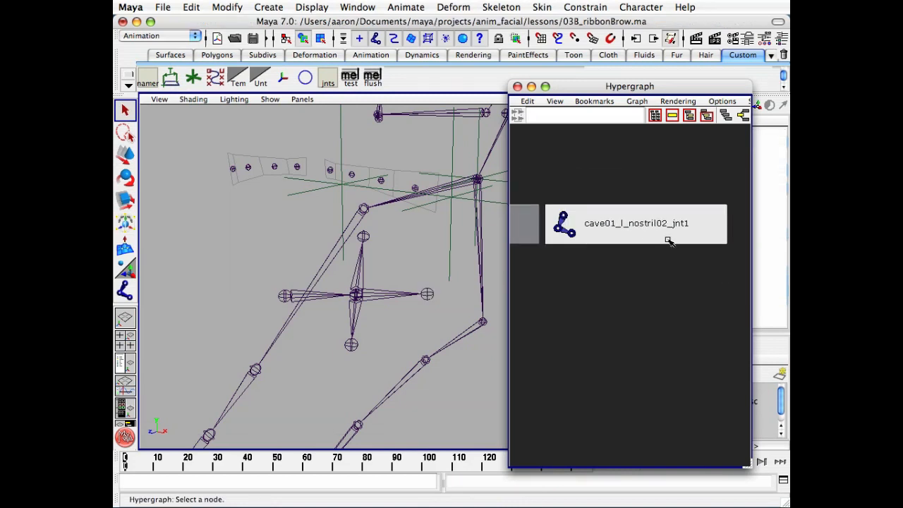
double_click(656, 222)
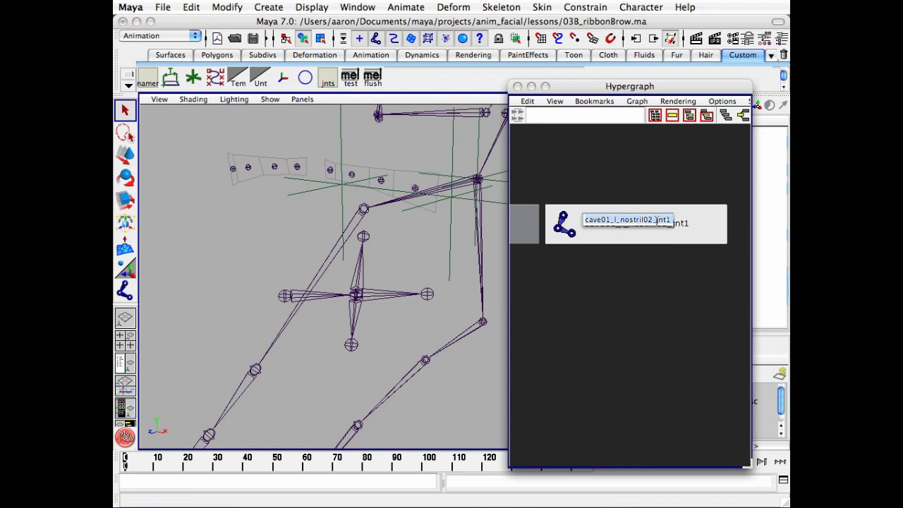
drag(657, 220, 679, 223)
text(cave01_l_nostril02_avg)
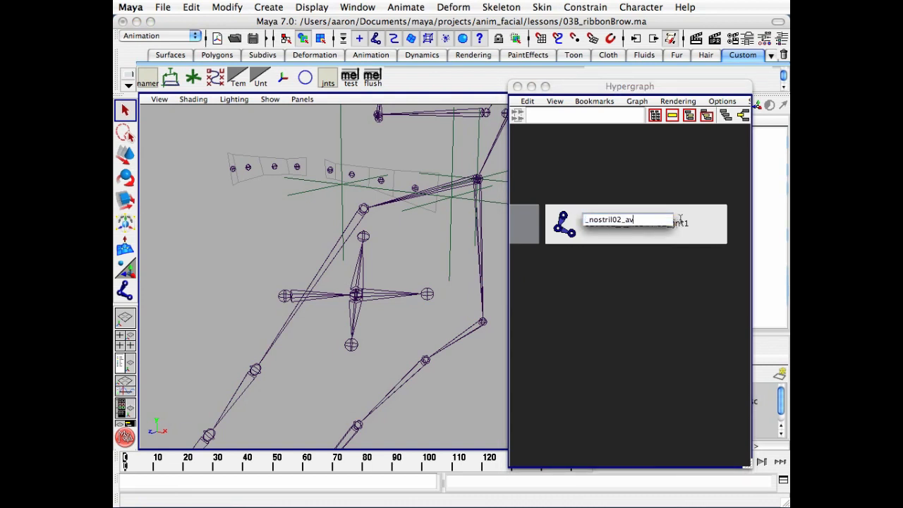
key(Return)
Step: Parent cave01_l_upnostril01_jnt and cave01_l_lonostril01_jnt under cave01_l_nostril02_avg in the Hypergraph
scroll(619, 239, down, 3)
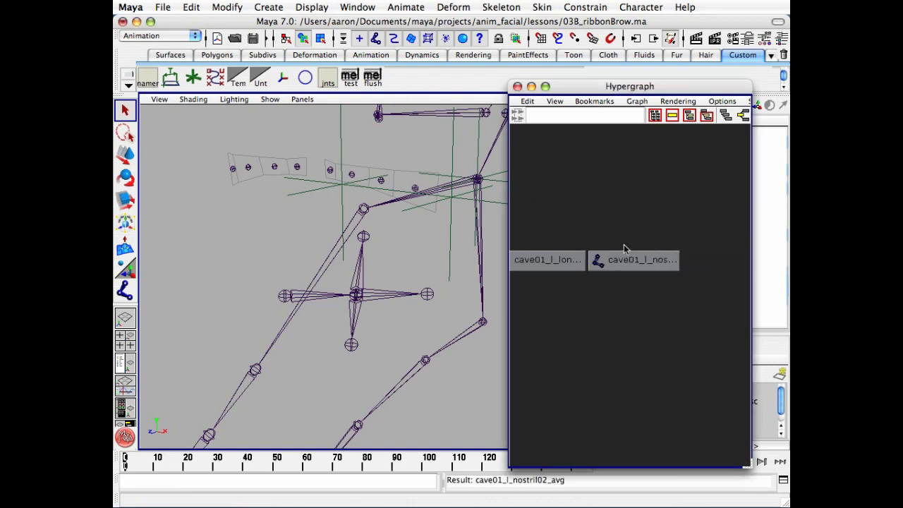
alt+middle_drag(626, 246, 657, 238)
scroll(680, 257, down, 1)
click(596, 242)
shift+click(651, 242)
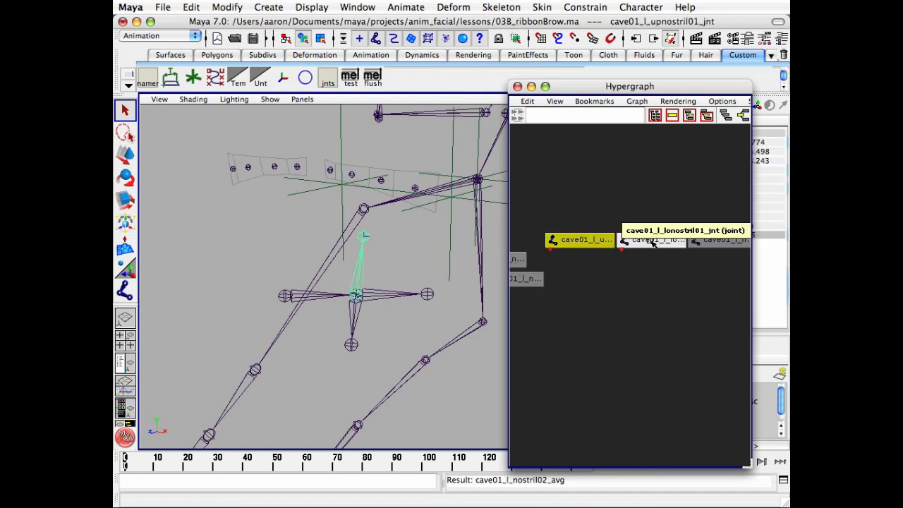
shift+click(692, 243)
key(p)
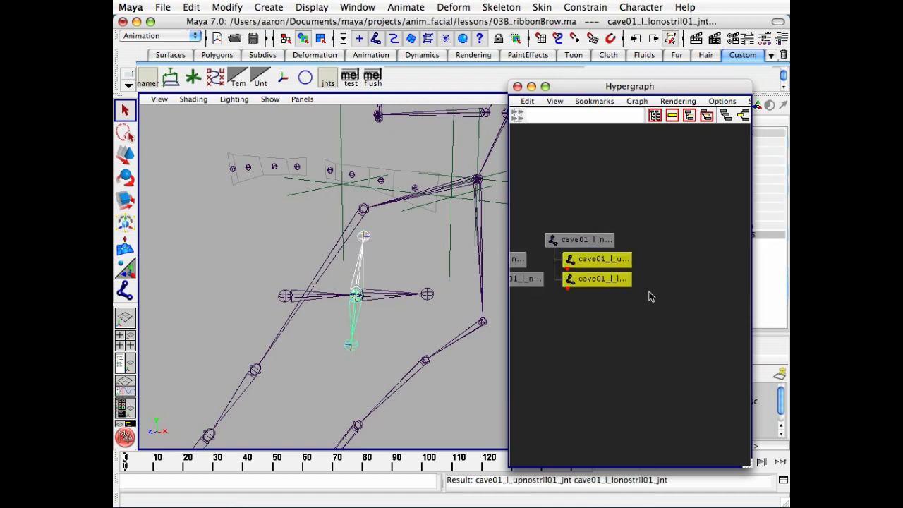
scroll(628, 301, up, 2)
click(652, 346)
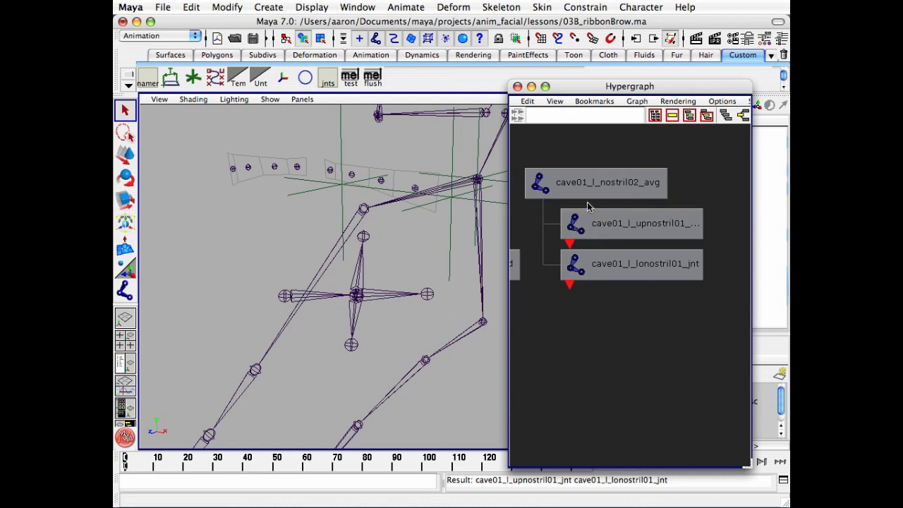
Step: Try rotating the cave01_l_nostril02_jnt joint downward and undo the rotation
click(585, 183)
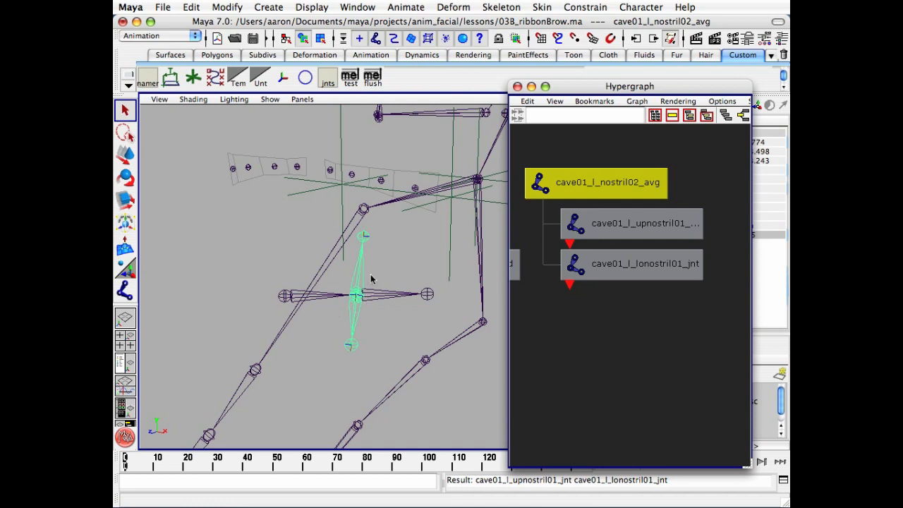
click(379, 297)
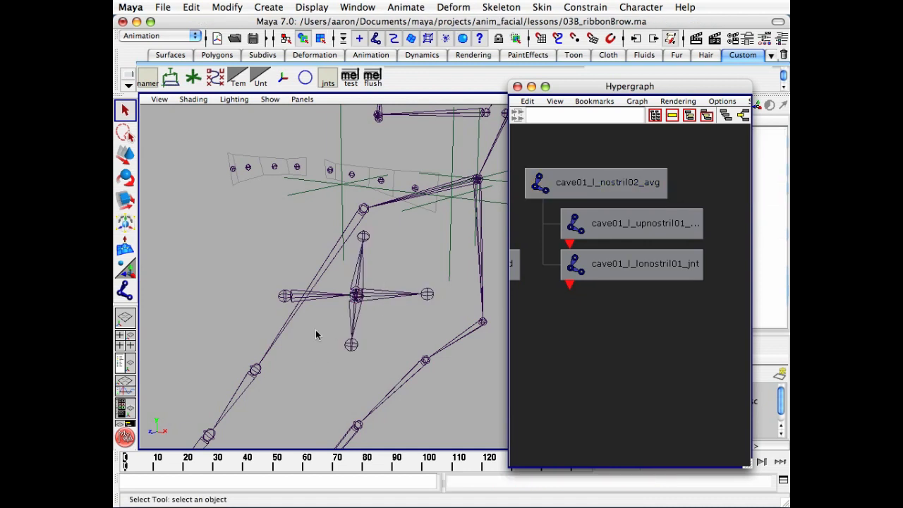
click(374, 300)
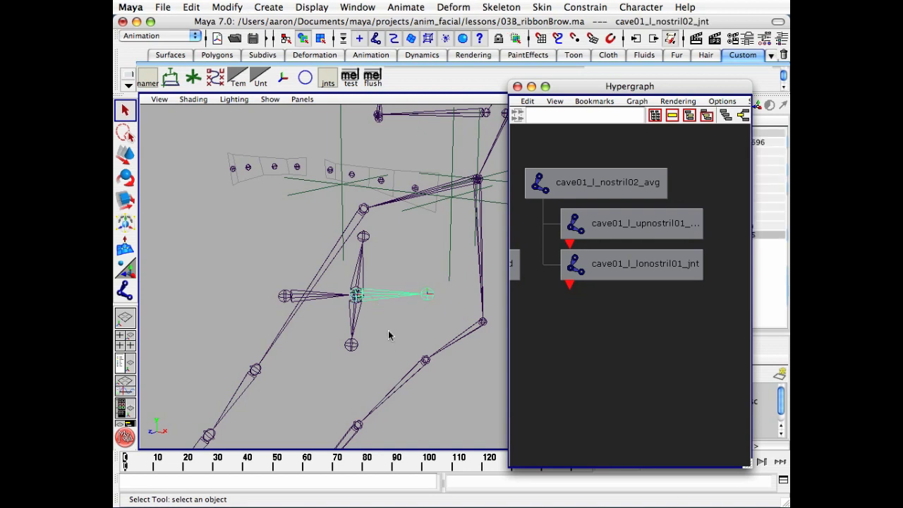
key(e)
drag(388, 344, 249, 360)
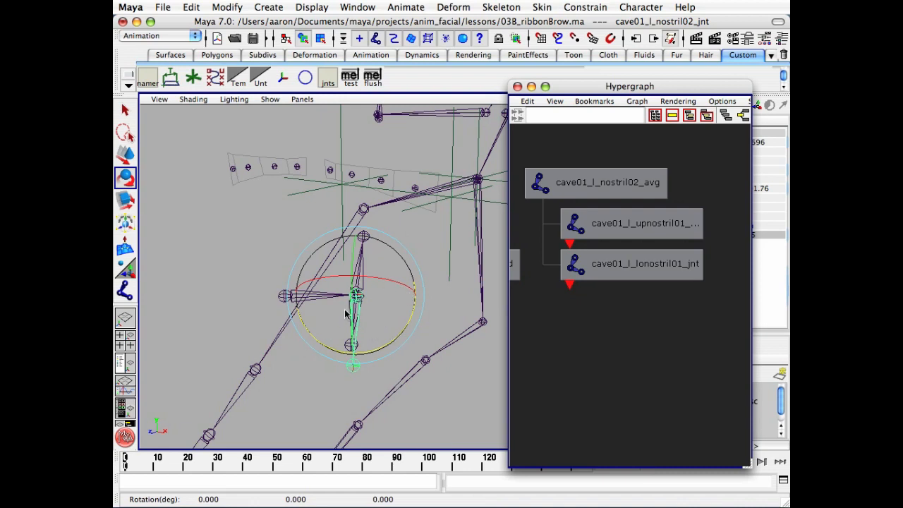
mouse_move(712, 87)
mouse_down()
mouse_move(616, 90)
mouse_move(711, 93)
mouse_up()
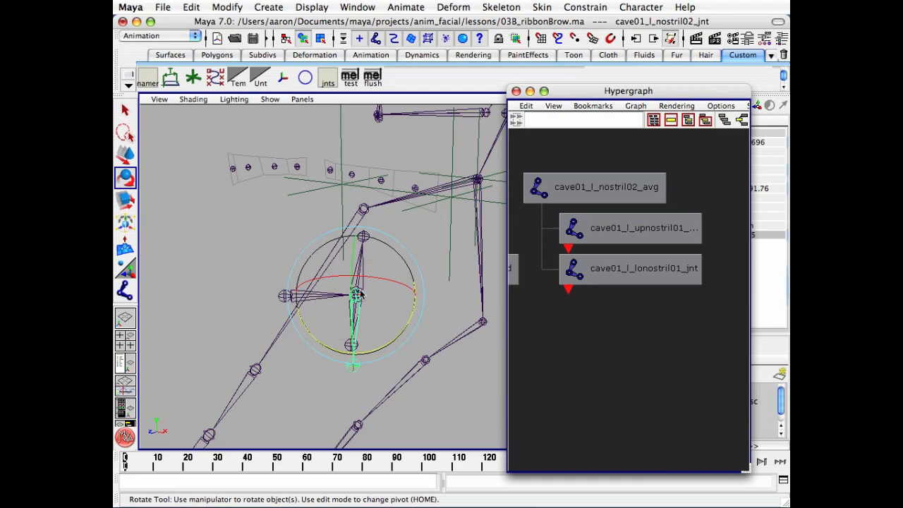
key(z)
click(242, 259)
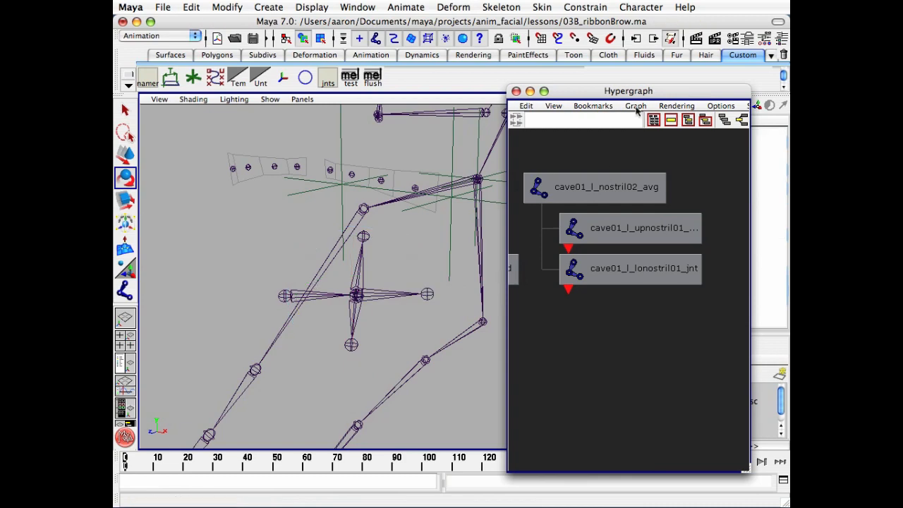
Step: Move and narrow the Hypergraph window to uncover the nostril joints and the Channel Box
drag(628, 93, 255, 87)
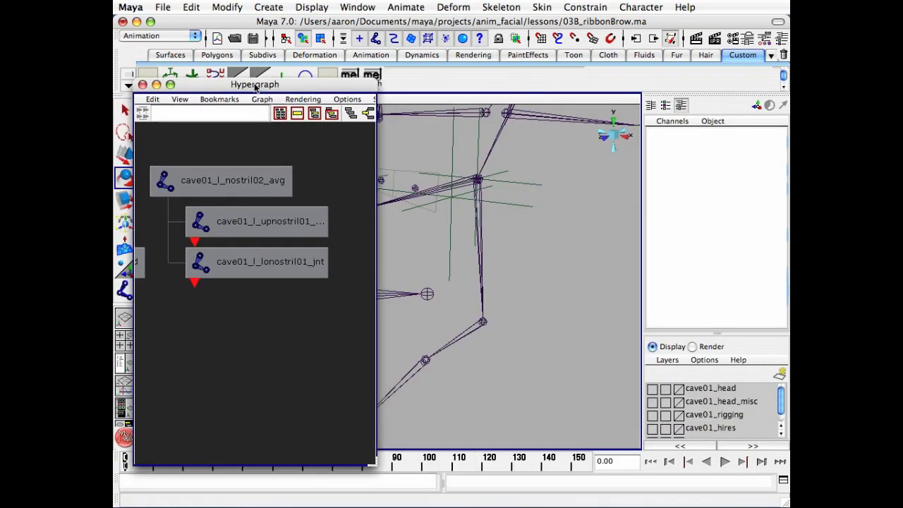
drag(376, 466, 326, 456)
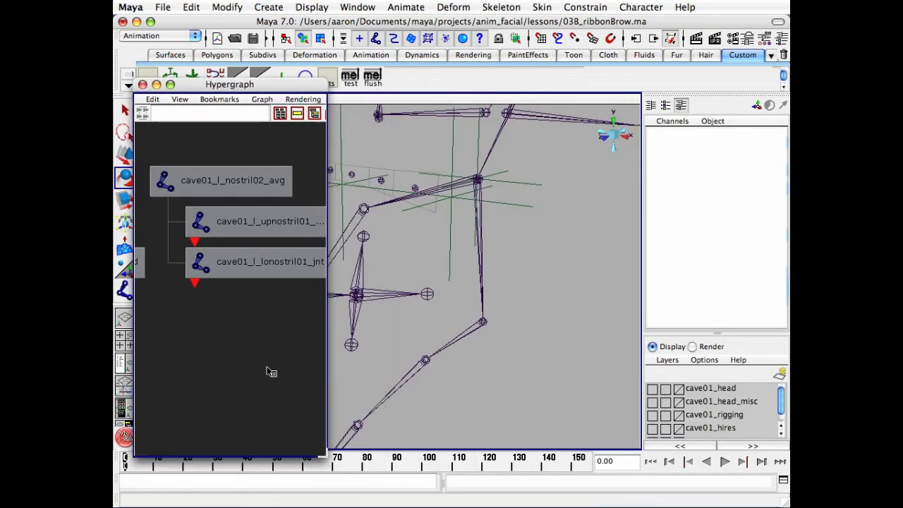
alt+middle_drag(268, 369, 233, 298)
alt+middle_drag(406, 279, 539, 254)
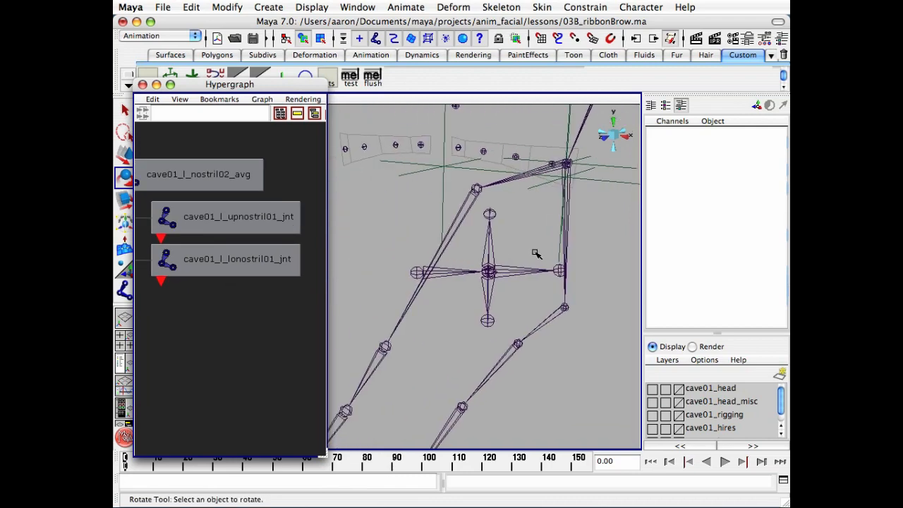
mouse_move(538, 256)
alt+mouse_down()
mouse_move(510, 256)
mouse_move(522, 255)
alt+mouse_up()
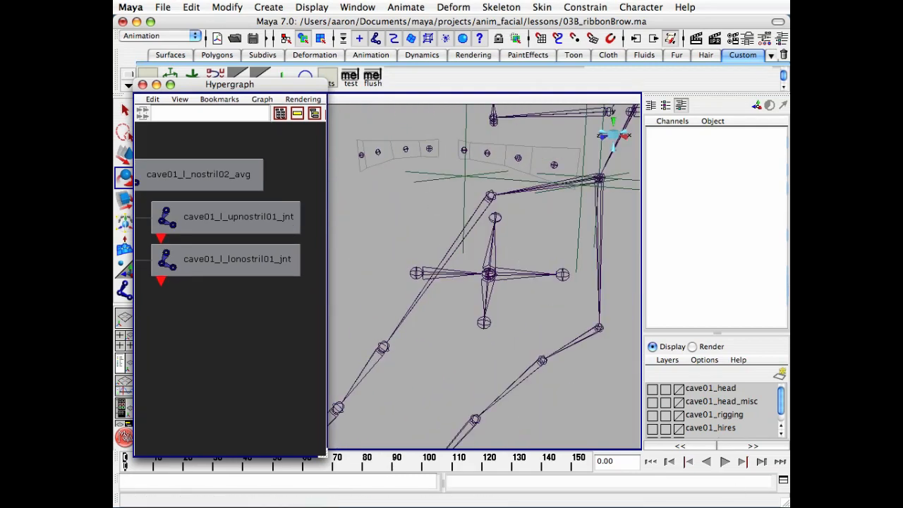
Step: Open the Script Editor and clear both its history and its input
click(783, 480)
drag(603, 291, 535, 316)
click(475, 324)
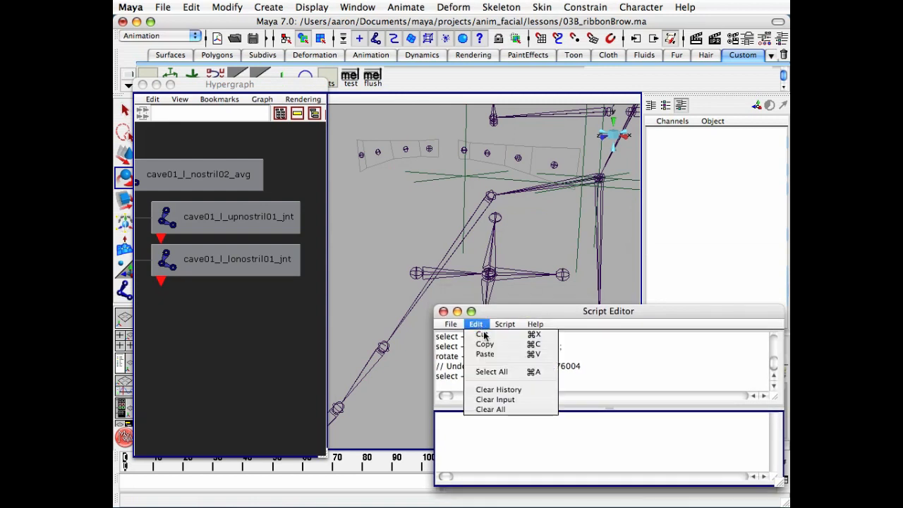
click(498, 405)
click(523, 441)
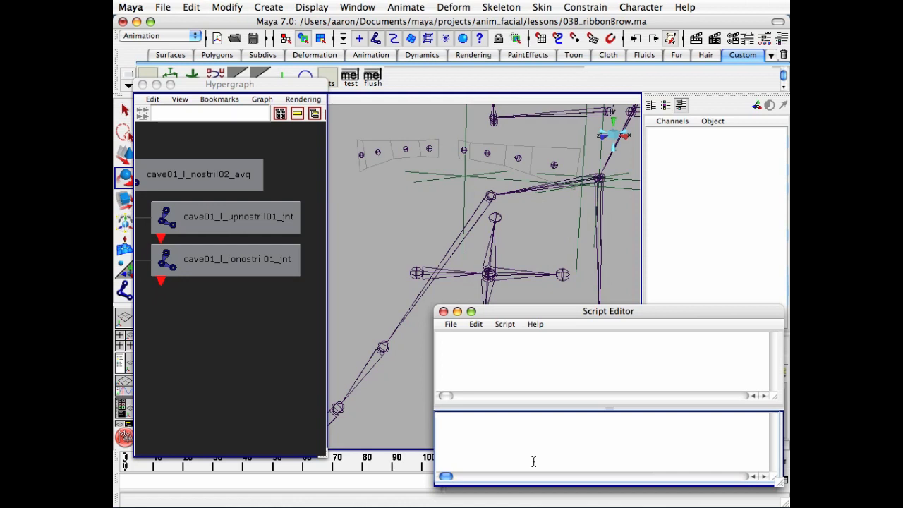
Step: Create a multiplyDivide node named cave01_l_nostrilAvg_md with a createNode command in the Script Editor, and close the editor
text(createNode m)
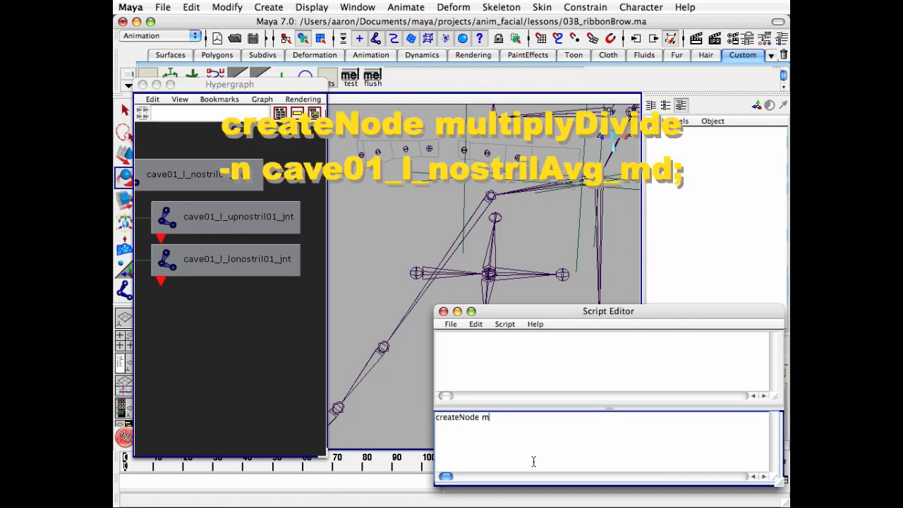
text(ultip)
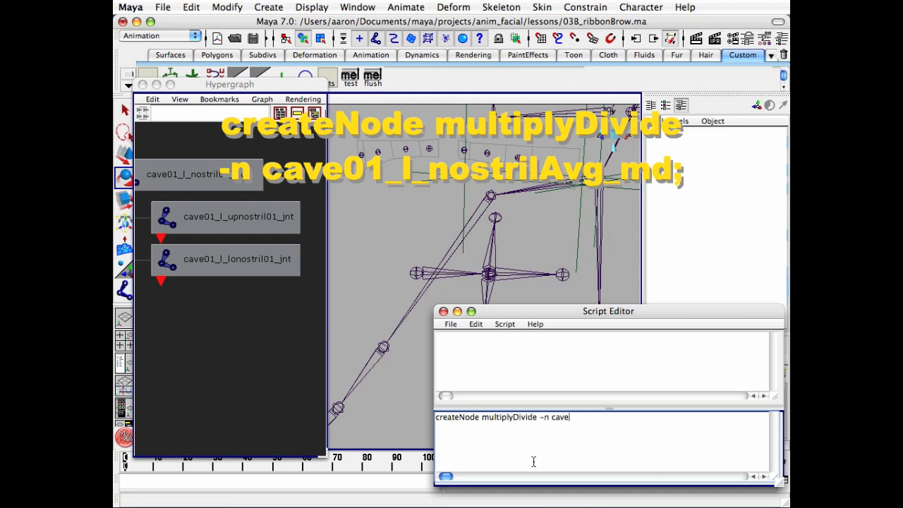
text(lyDivide -n cave01_)
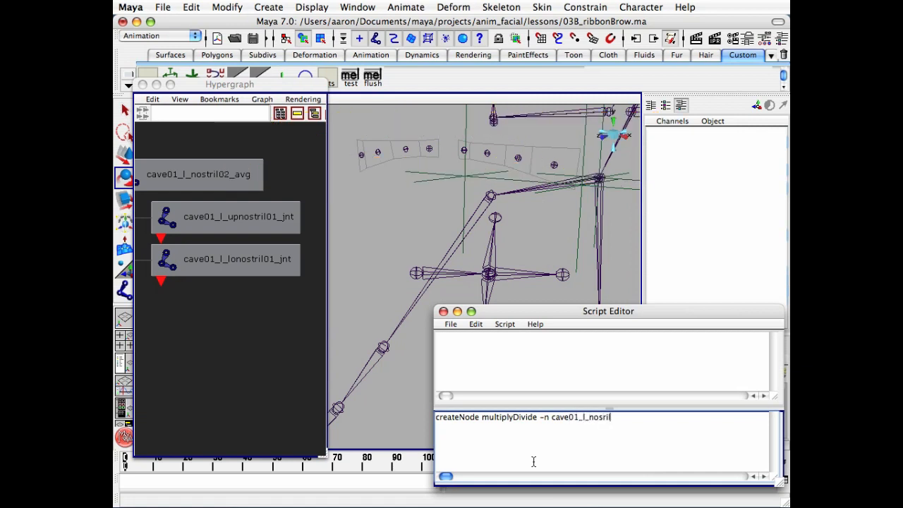
text(l_nostril)
key(shift+alt+Left)
key(shift+alt+Left)
key(shift+alt+Left)
key(shift+alt+Left)
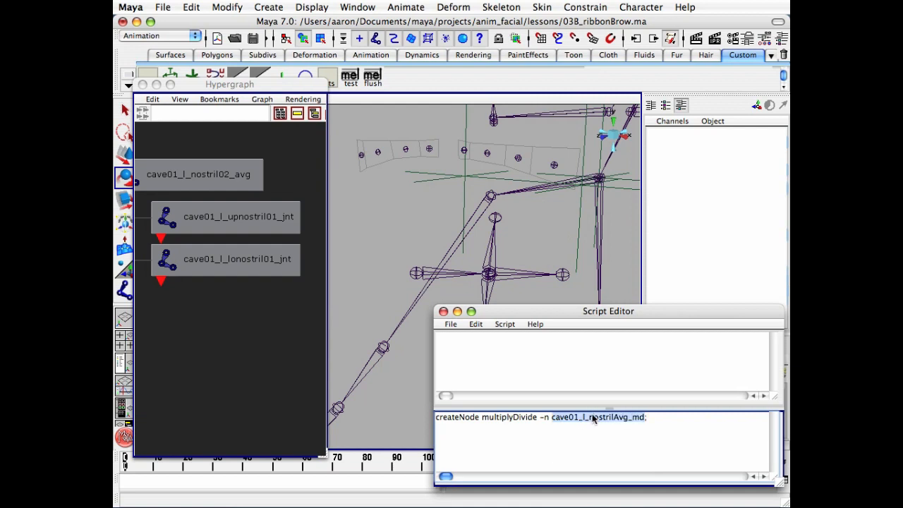
key(KP_Enter)
alt+right_drag(512, 240, 487, 265)
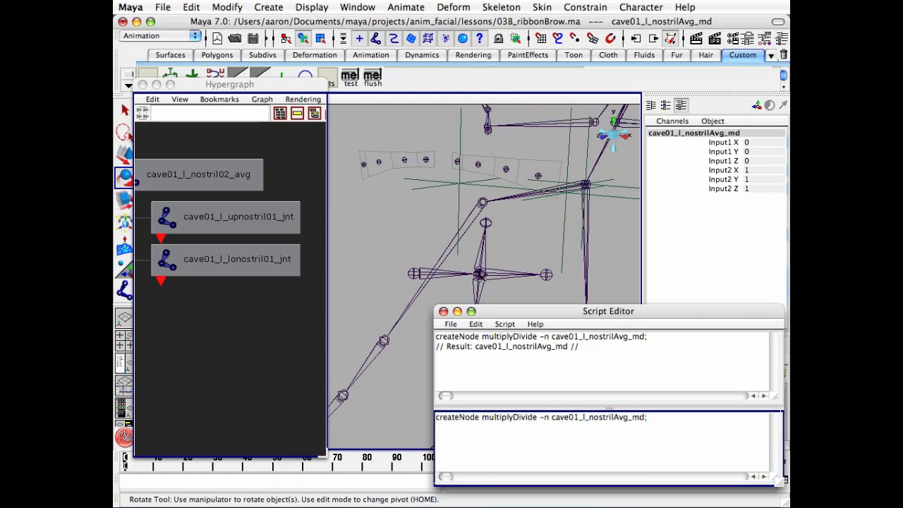
click(444, 311)
Step: Examine the operation and inputs of the cave01_l_nostrilAvg_md node in the Attribute Editor
alt+middle_drag(540, 238, 573, 265)
alt+middle_drag(525, 225, 507, 218)
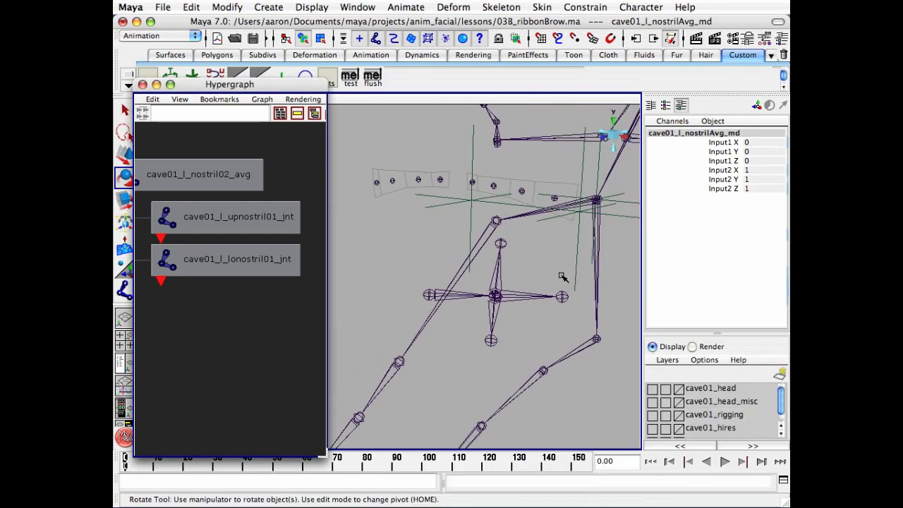
key(ctrl+a)
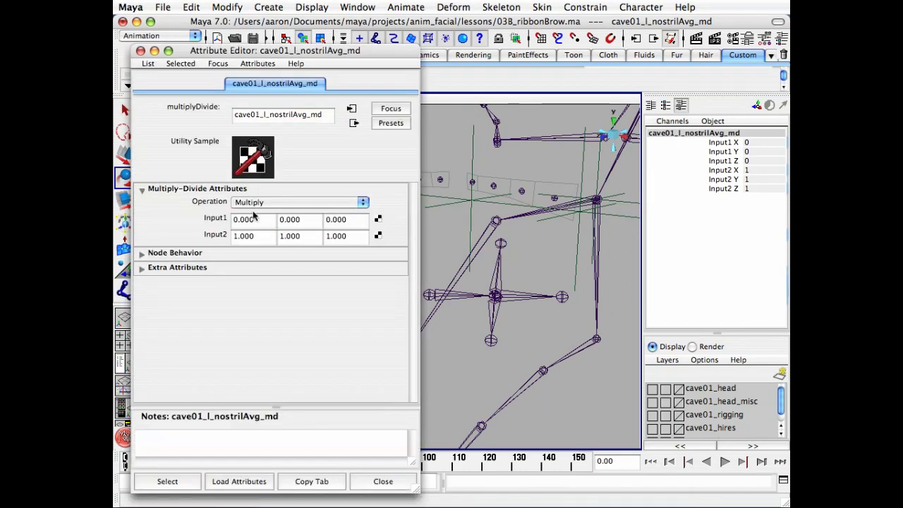
click(383, 482)
alt+middle_drag(454, 315, 451, 315)
alt+right_drag(451, 315, 460, 354)
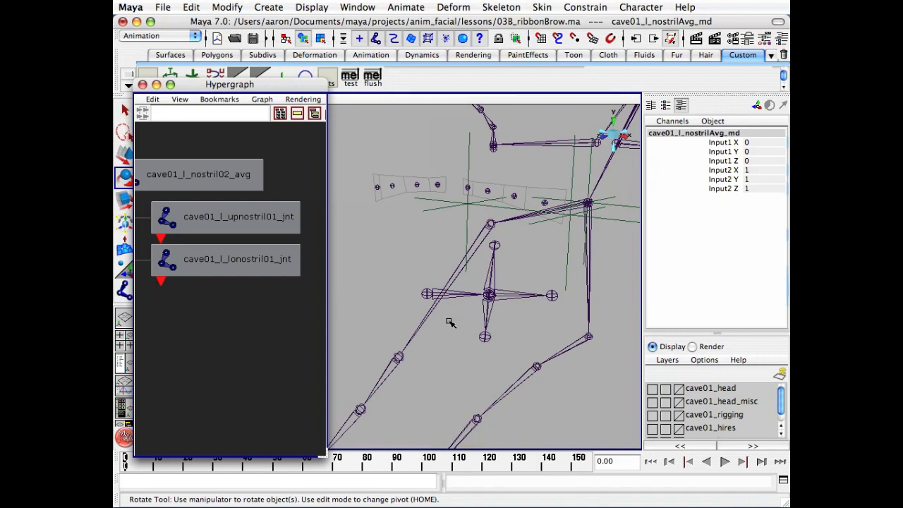
Step: Open the Connection Editor and load cave01_l_nostrilAvg_md on its Inputs side
click(365, 9)
mouse_move(383, 35)
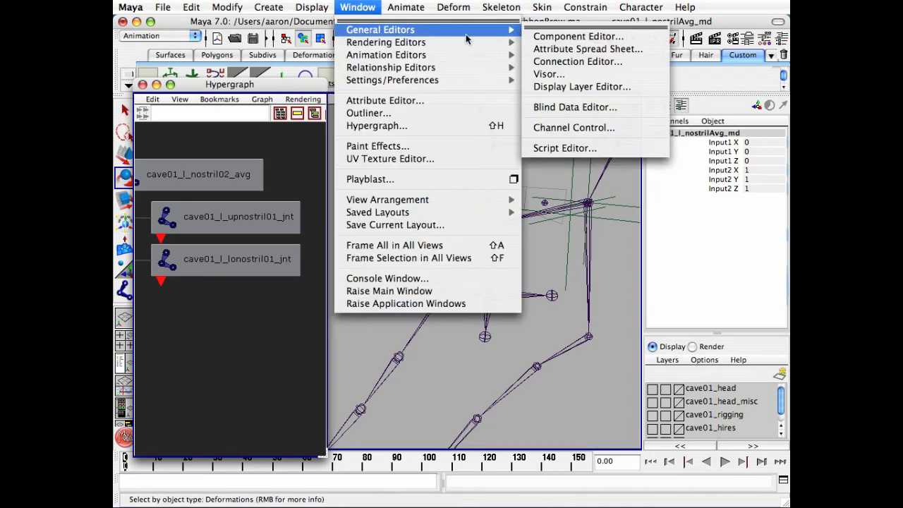
click(577, 61)
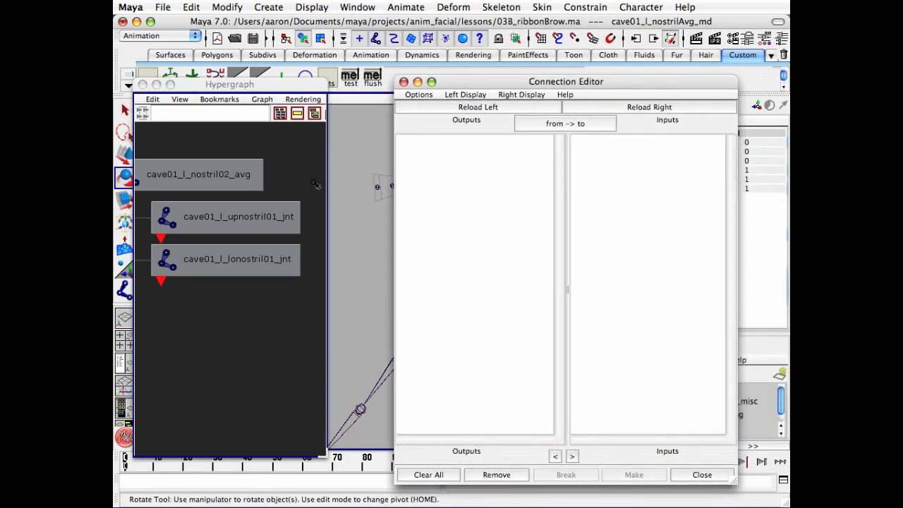
click(240, 175)
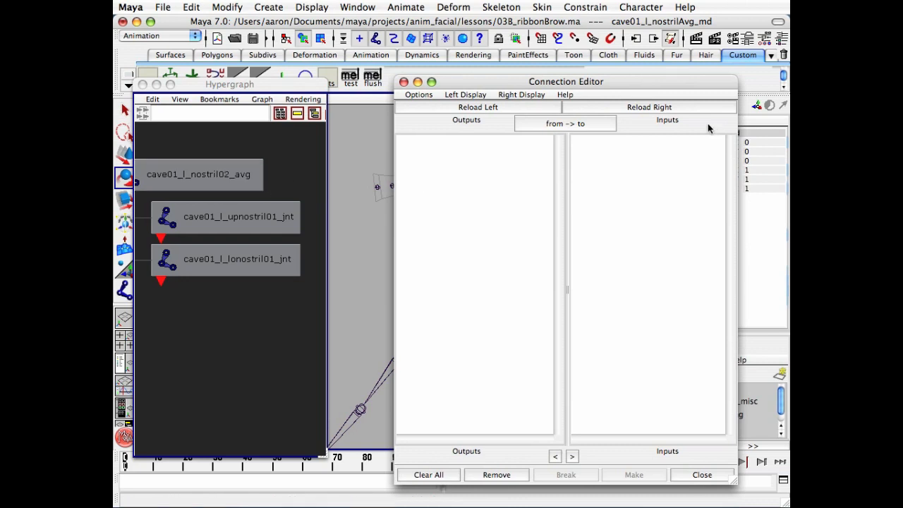
click(671, 106)
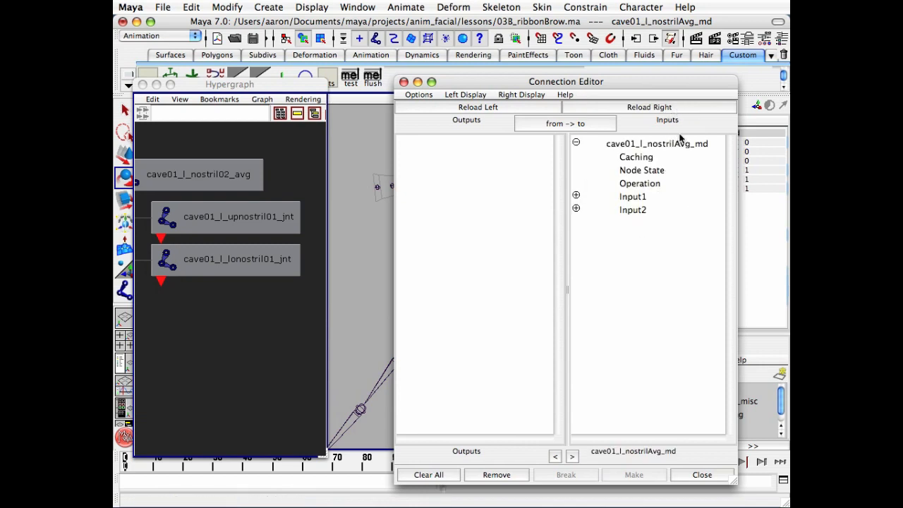
Step: Select cave01_l_nostril02_jnt in the Hypergraph and load it on the Outputs side of the Connection Editor
click(238, 235)
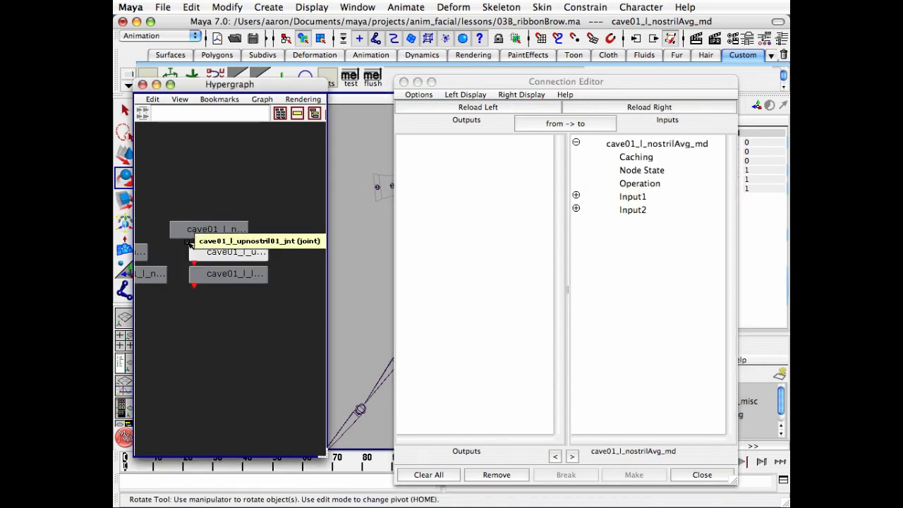
click(212, 237)
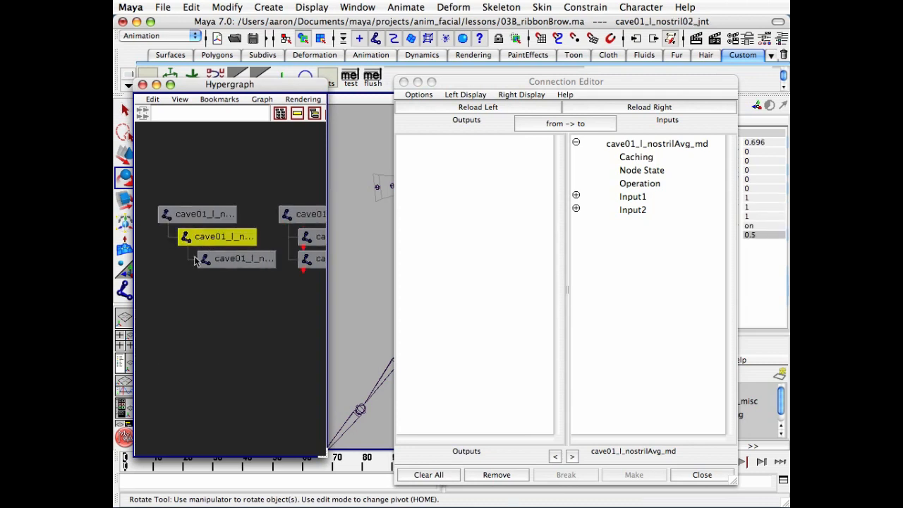
key(f)
click(491, 107)
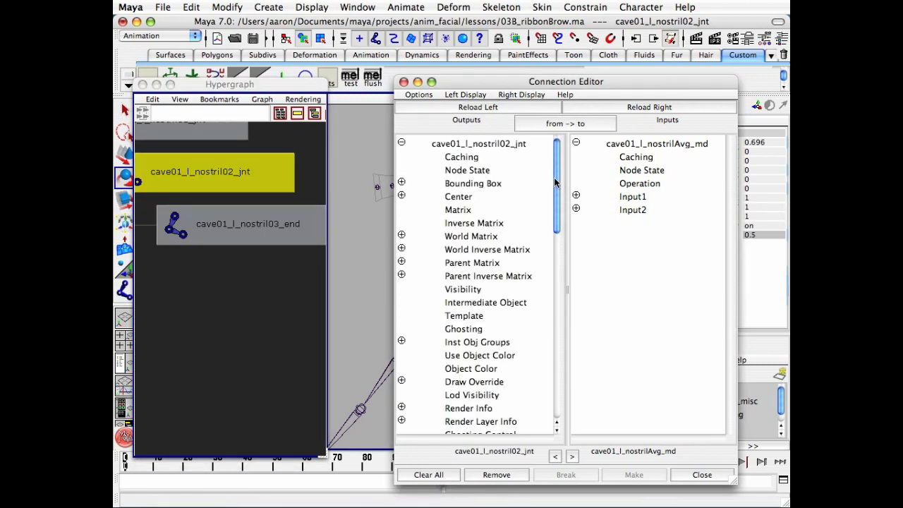
Step: Connect the Rotate attribute of cave01_l_nostril02_jnt to Input1 of cave01_l_nostrilAvg_md
drag(557, 176, 566, 268)
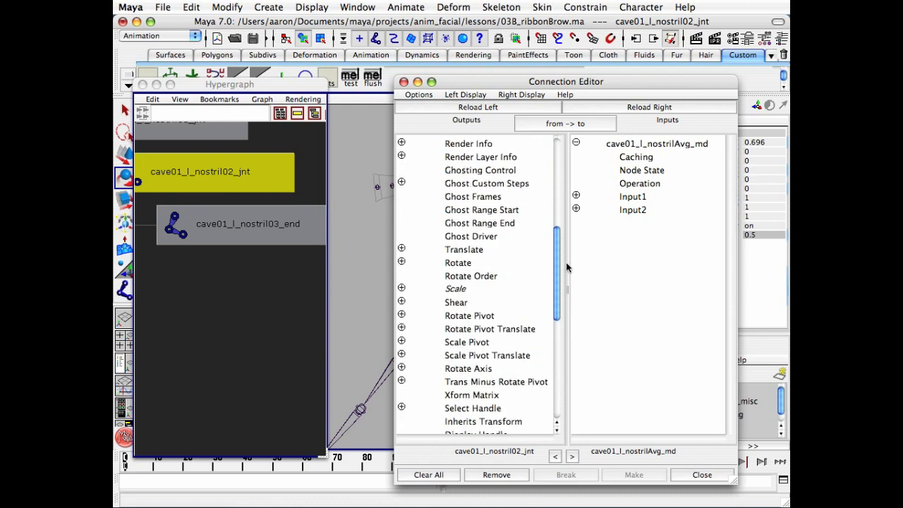
click(467, 265)
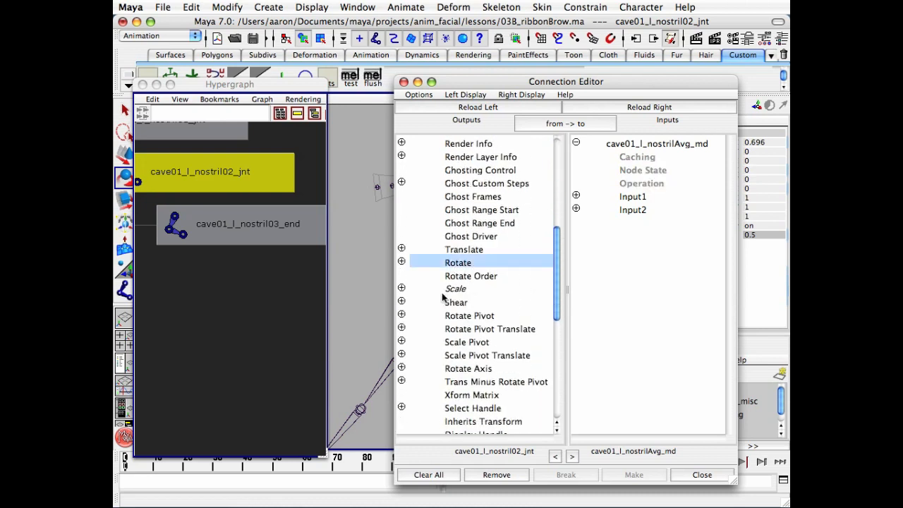
click(638, 198)
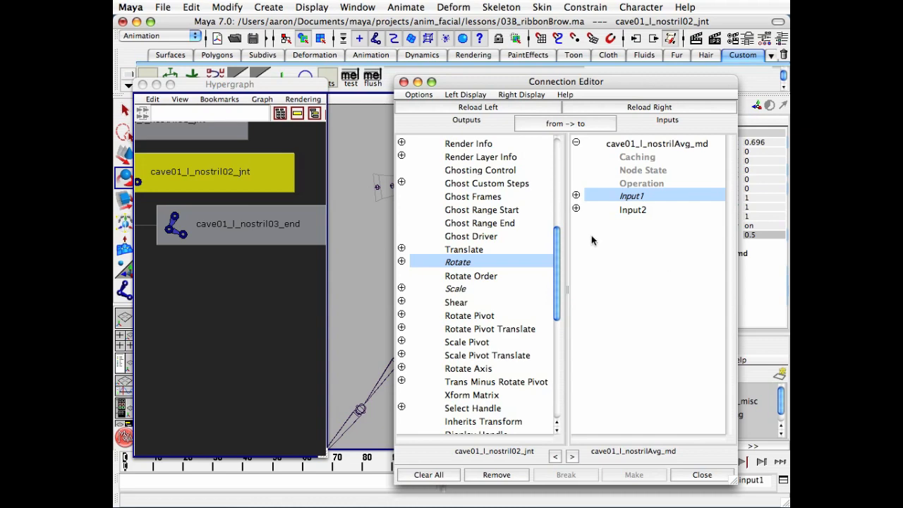
drag(556, 249, 556, 269)
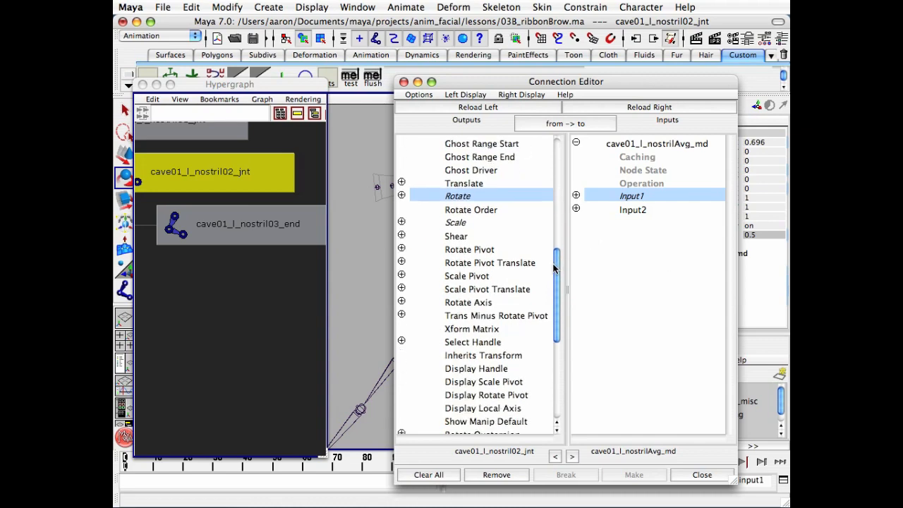
Step: Pick cave01_l_nostrilAvg_md among the joint's outputs in the Channel Box and load it on the Connection Editor's Outputs side
drag(615, 87, 401, 85)
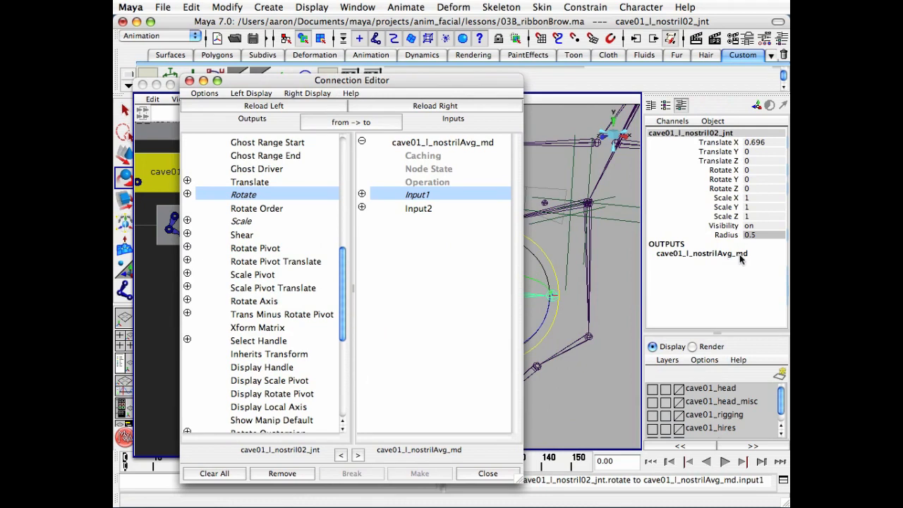
click(737, 255)
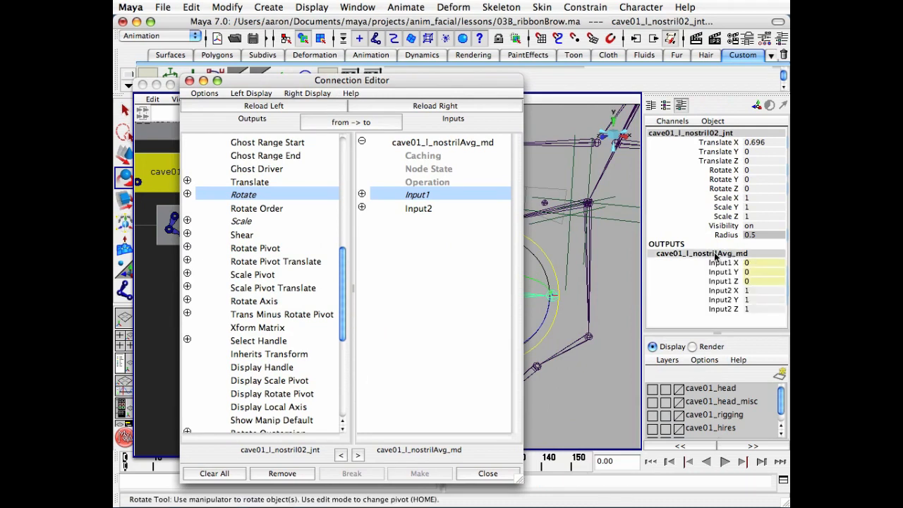
click(247, 106)
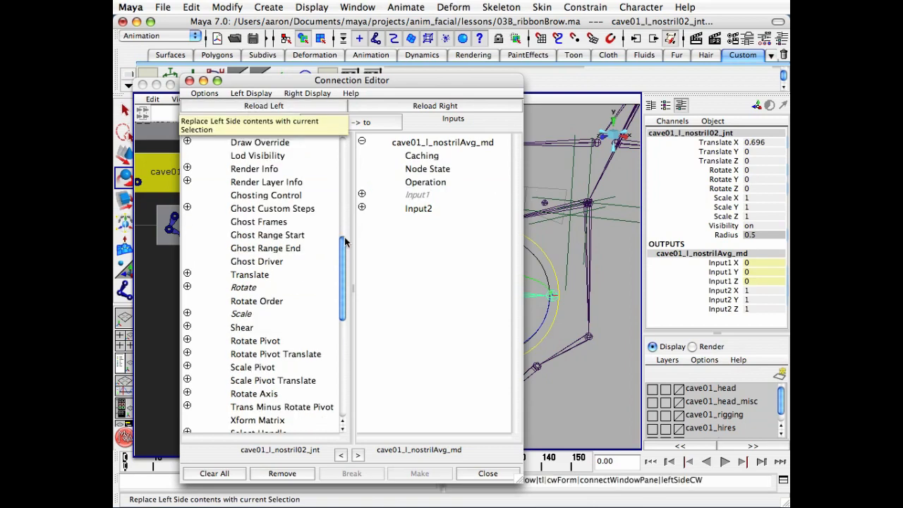
drag(343, 263, 332, 149)
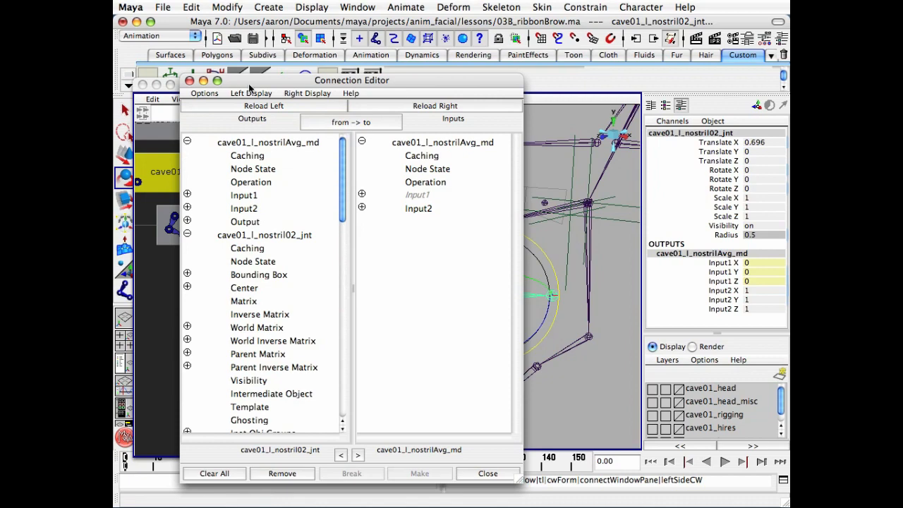
Step: Select cave01_l_nostril02_avg in the Hypergraph and load it on the Inputs side of the Connection Editor
drag(263, 83, 478, 84)
scroll(319, 218, down, 5)
alt+middle_drag(323, 217, 238, 244)
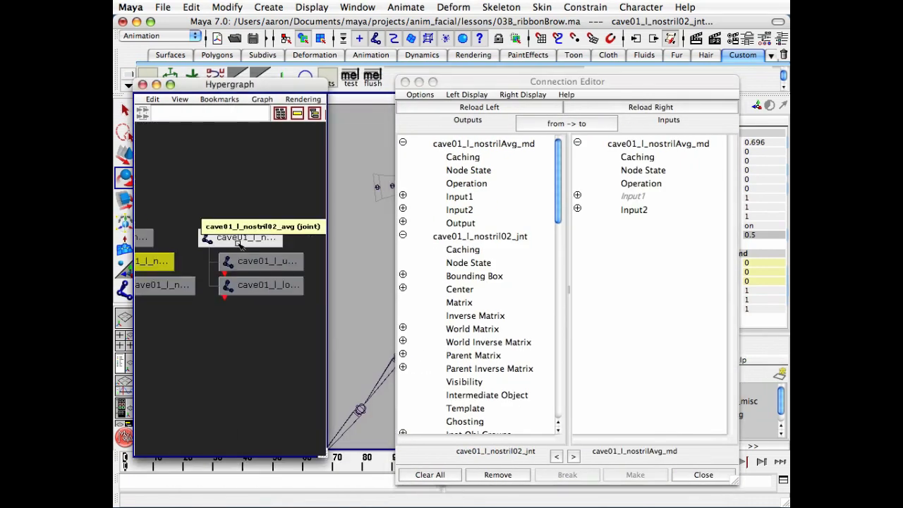
click(240, 244)
key(f)
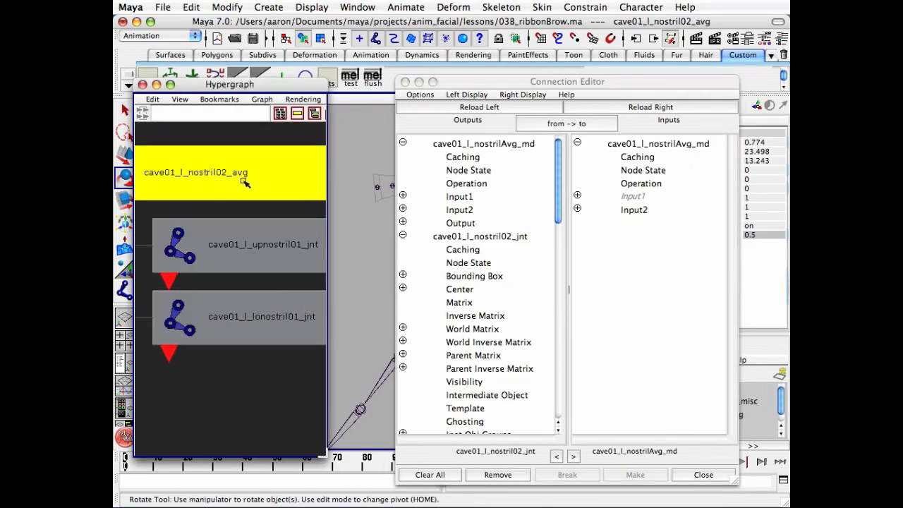
click(633, 107)
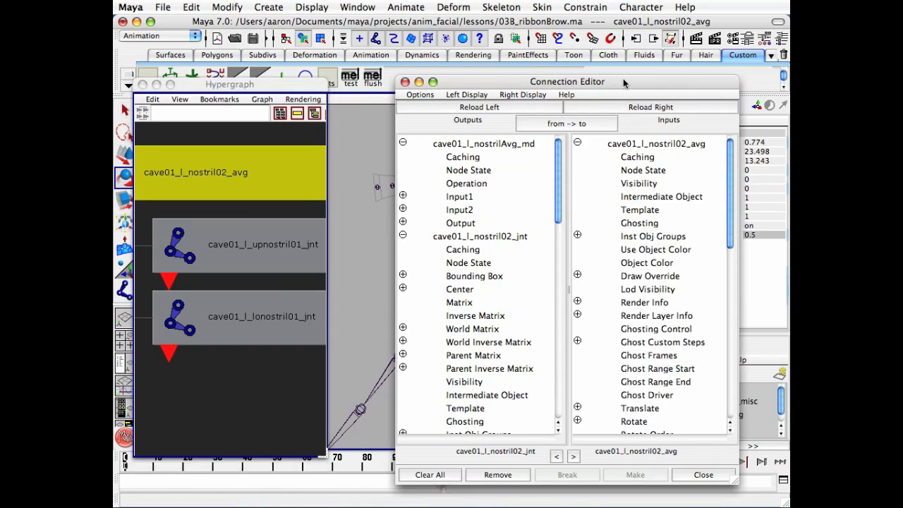
drag(624, 83, 377, 76)
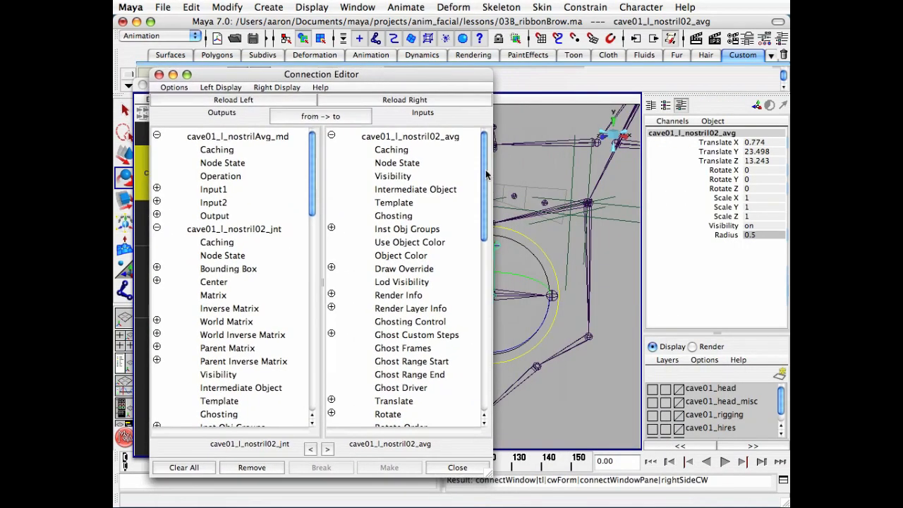
Step: Connect the Output of cave01_l_nostrilAvg_md to the Rotate attribute of cave01_l_nostril02_avg and close the Connection Editor
drag(483, 208, 490, 284)
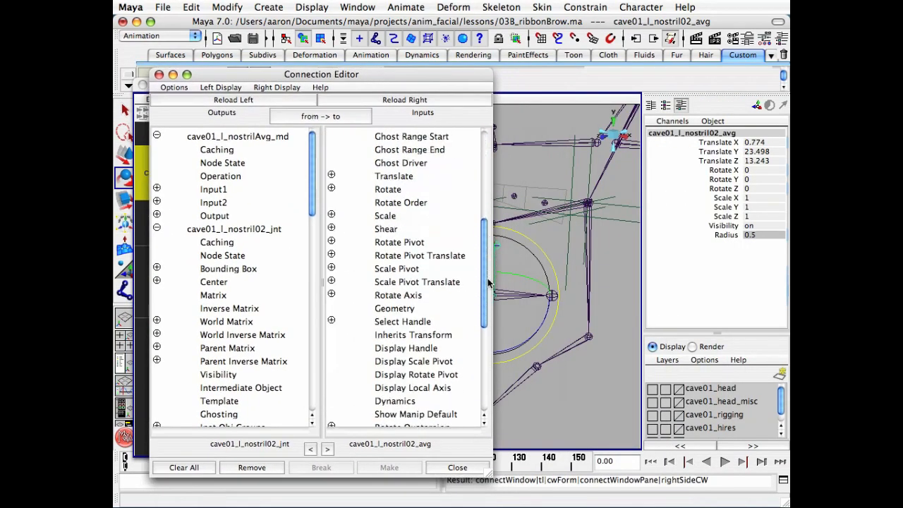
click(232, 218)
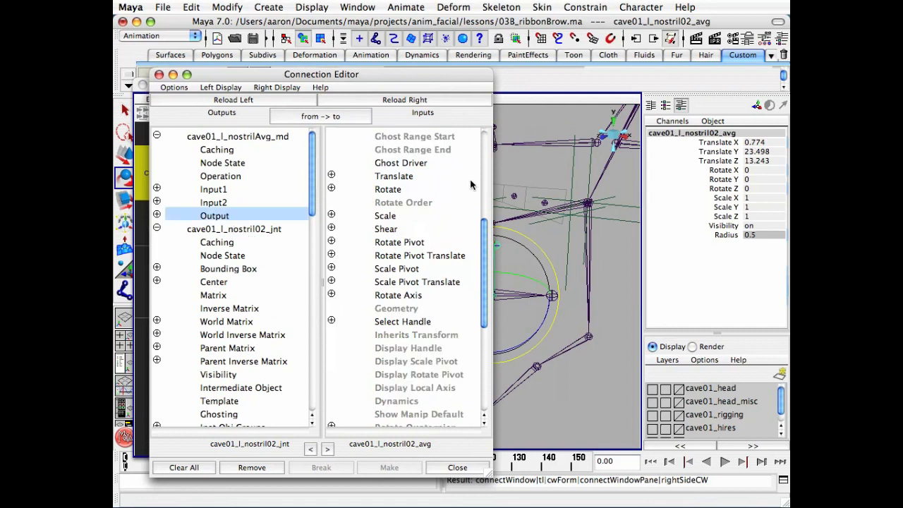
drag(479, 249, 485, 235)
click(387, 218)
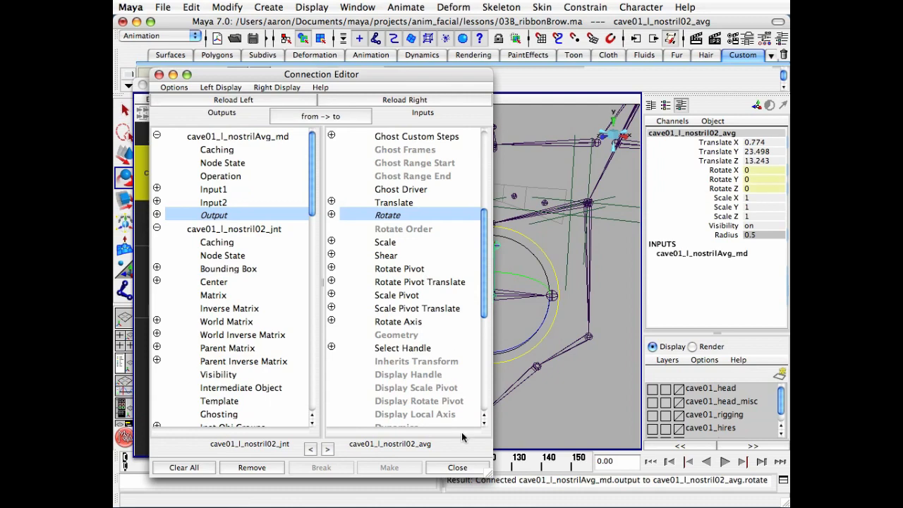
click(457, 468)
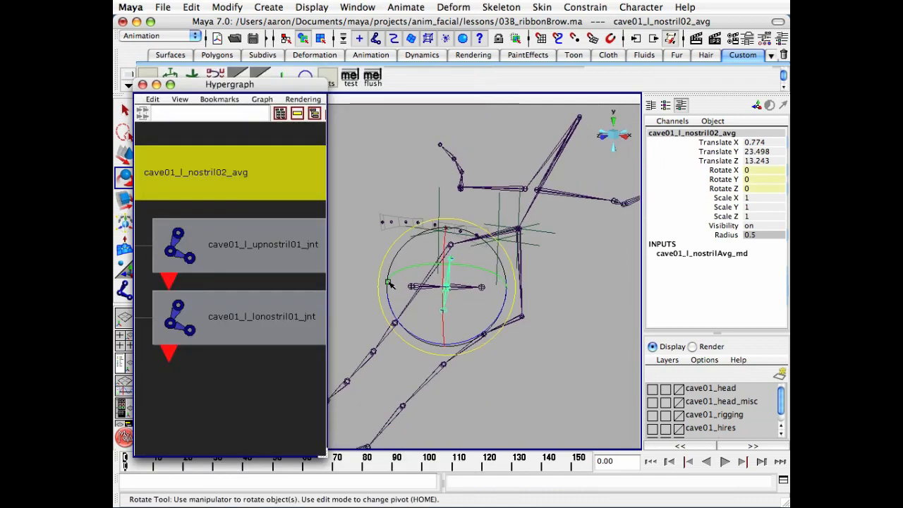
Step: Set Rotate Z of cave01_l_nostril02_jnt to -45 and inspect the rotation values of cave01_l_nostril02_avg
key(a)
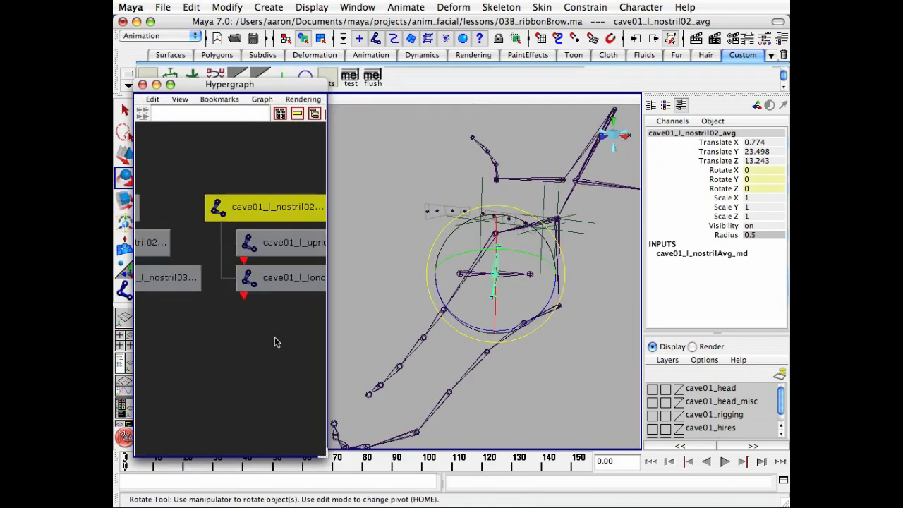
click(454, 251)
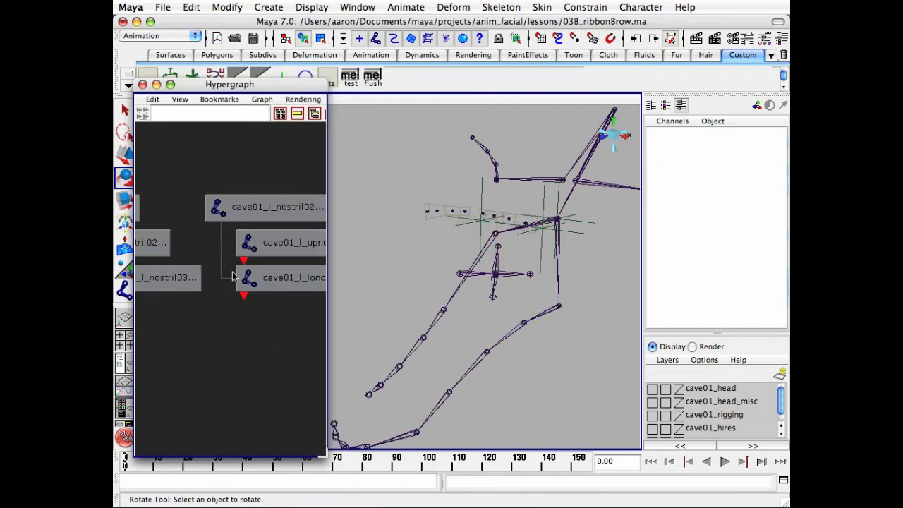
click(515, 275)
drag(528, 326, 471, 318)
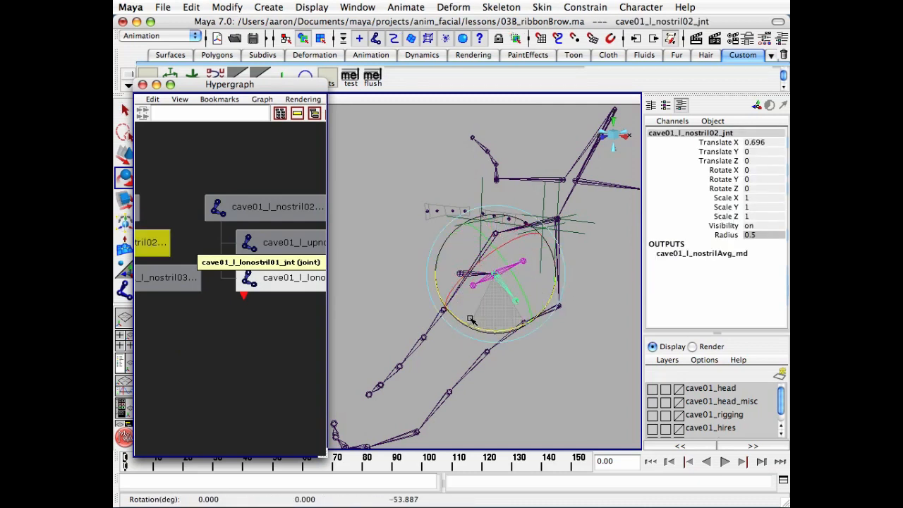
click(760, 189)
text(-45)
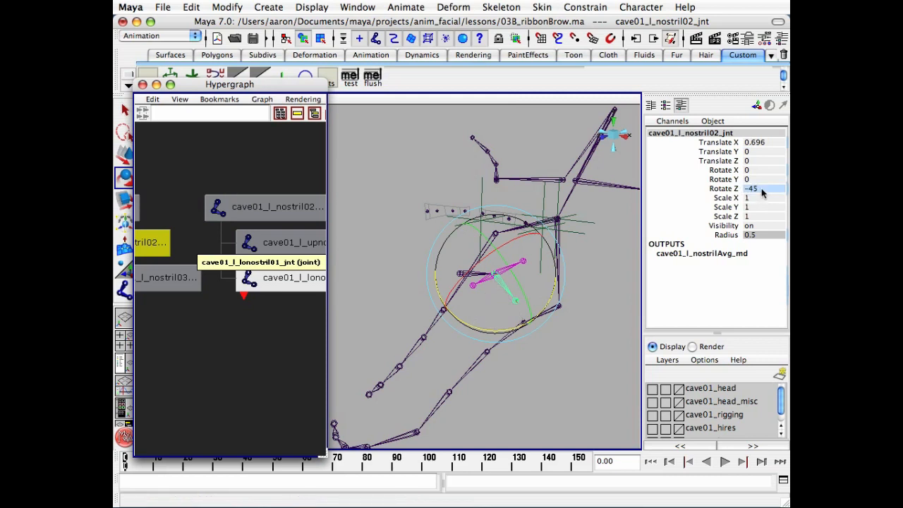
key(Return)
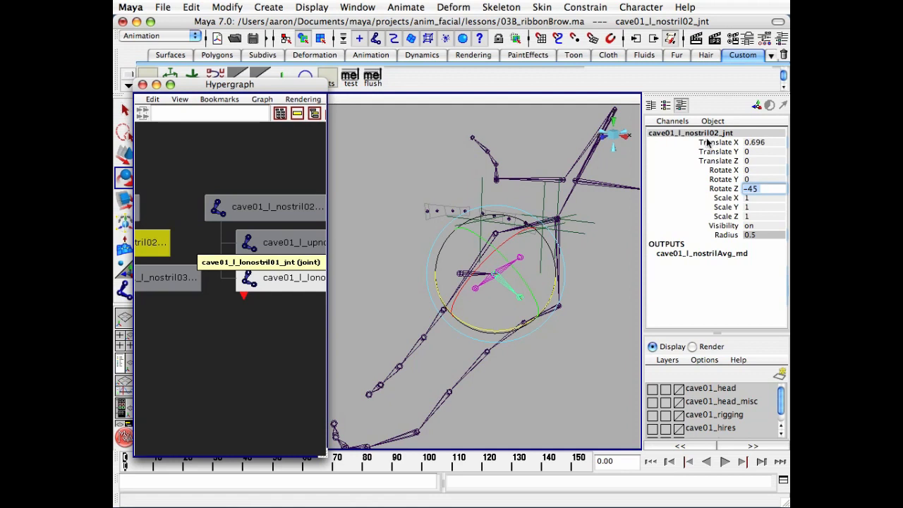
click(279, 211)
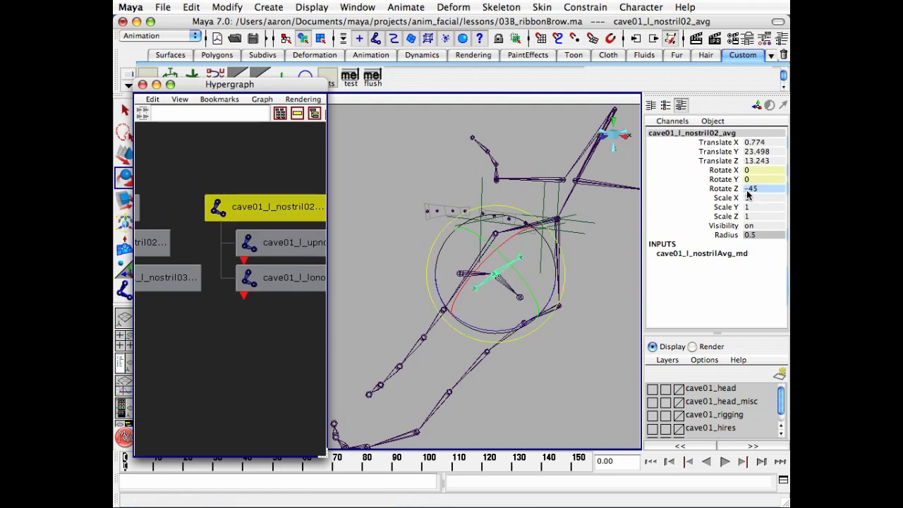
Step: Select cave01_l_nostril02_jnt, reset its Rotate Z to 0, and deselect it
click(246, 351)
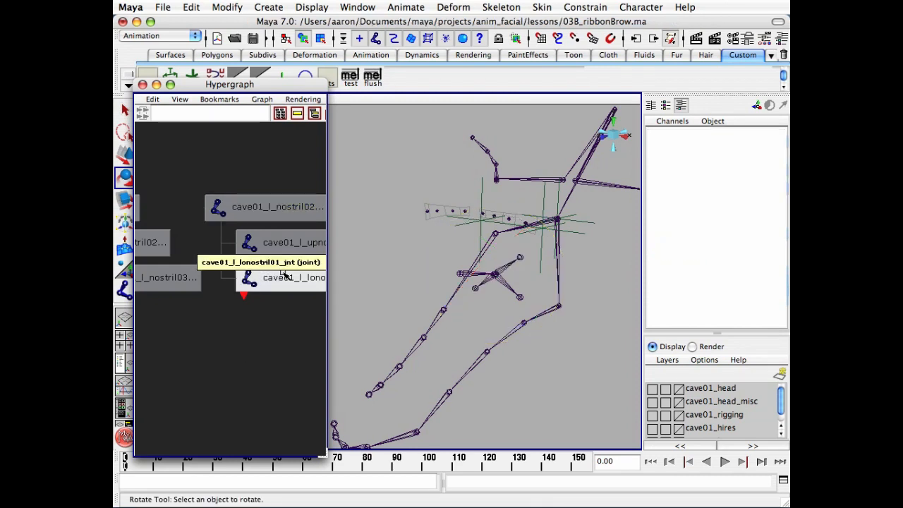
click(501, 290)
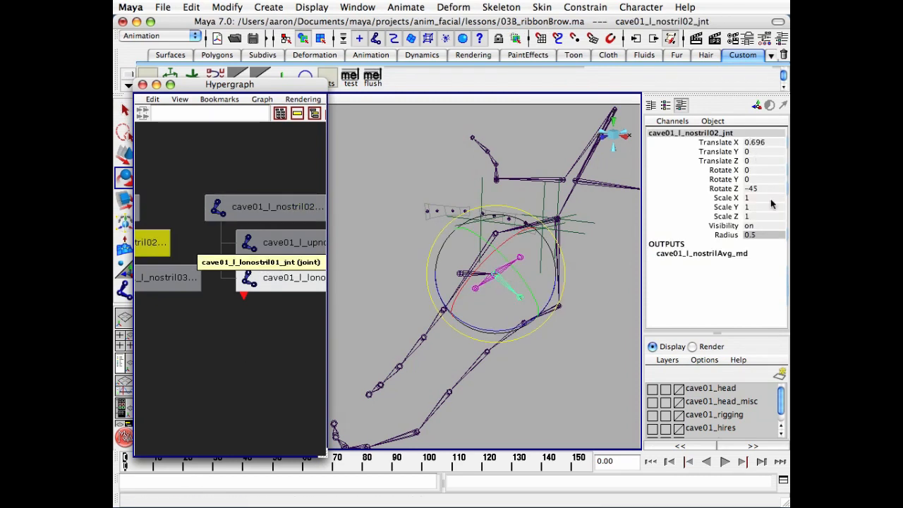
click(753, 189)
text(0)
key(Return)
click(434, 405)
Step: Parent cave01_l_nostril02_avg under cave01_l_nostril02_jnt in the Hypergraph hierarchy, slightly widen the Hypergraph, and clear the selection
alt+right_drag(272, 266, 232, 269)
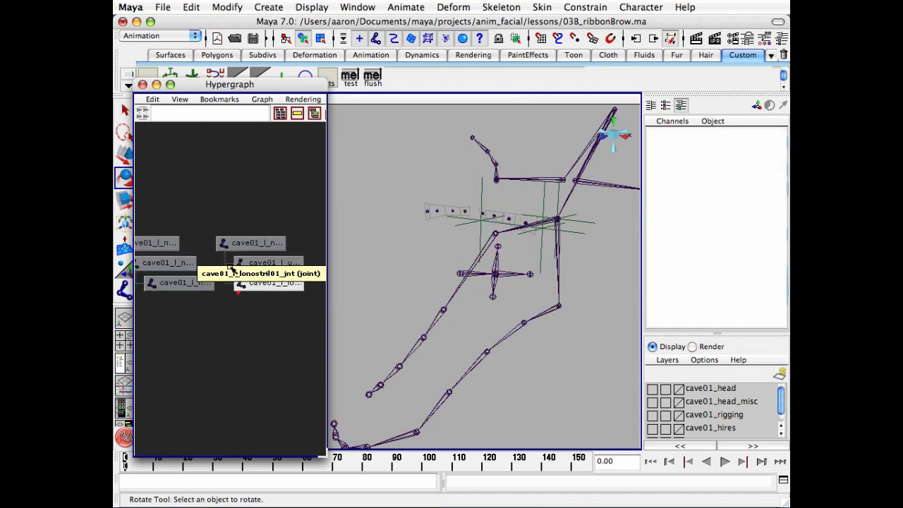
alt+middle_drag(233, 268, 225, 251)
alt+right_drag(195, 317, 202, 292)
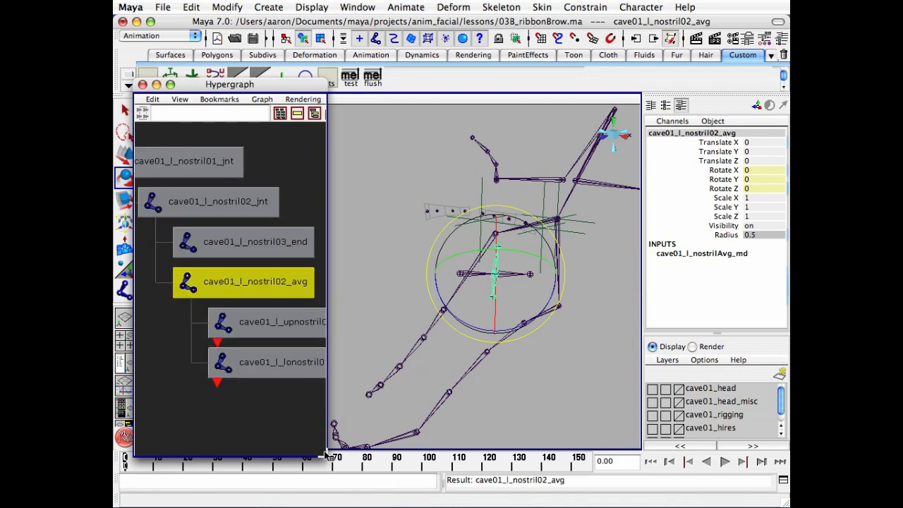
drag(330, 458, 347, 455)
click(276, 429)
Step: Select cave01_l_nostril02_jnt, undo a trial rotation about Z, and set its Rotate Z to -90
click(240, 212)
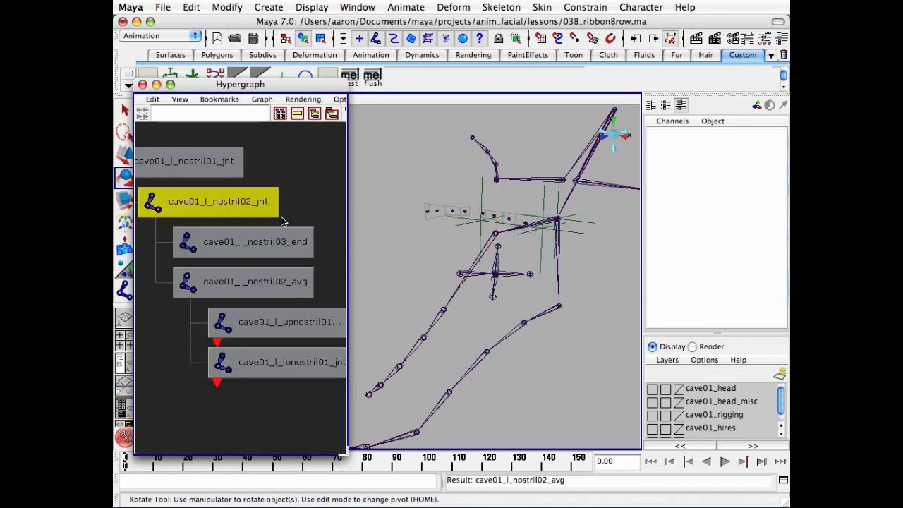
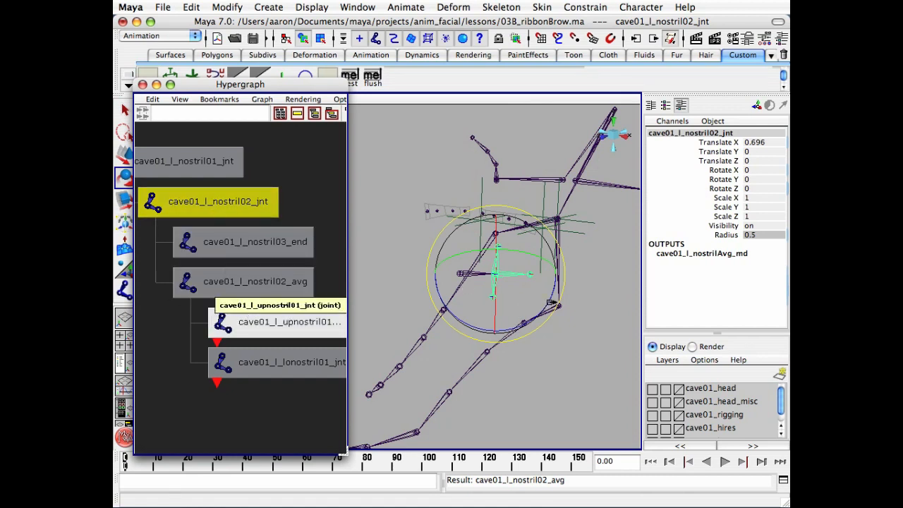
drag(551, 302, 504, 313)
key(z)
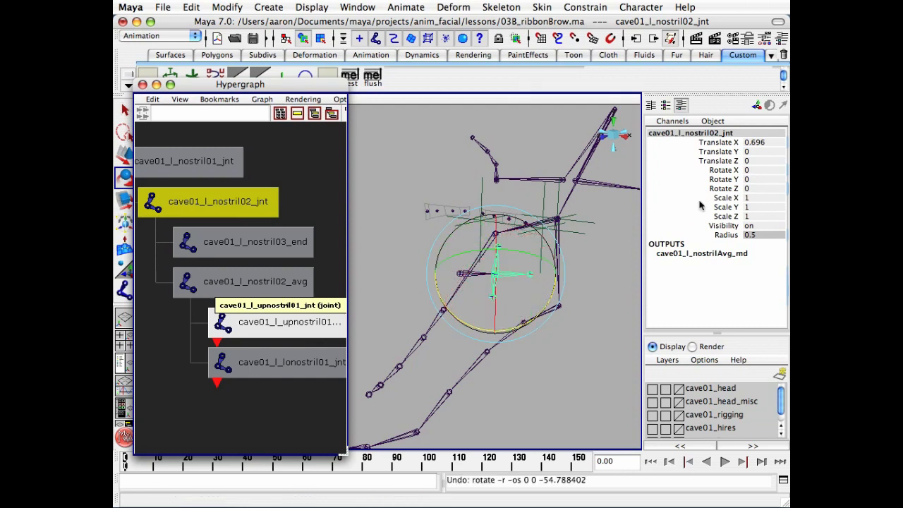
click(754, 188)
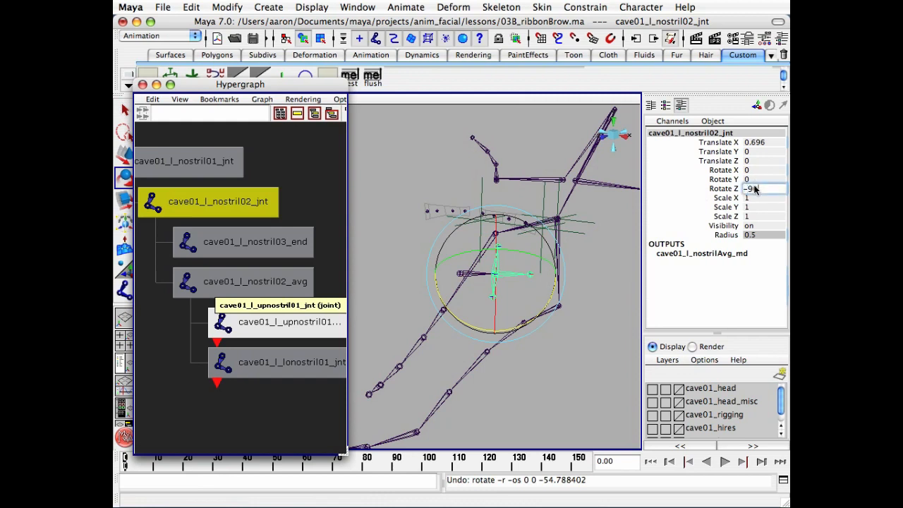
text(-9)
key(Return)
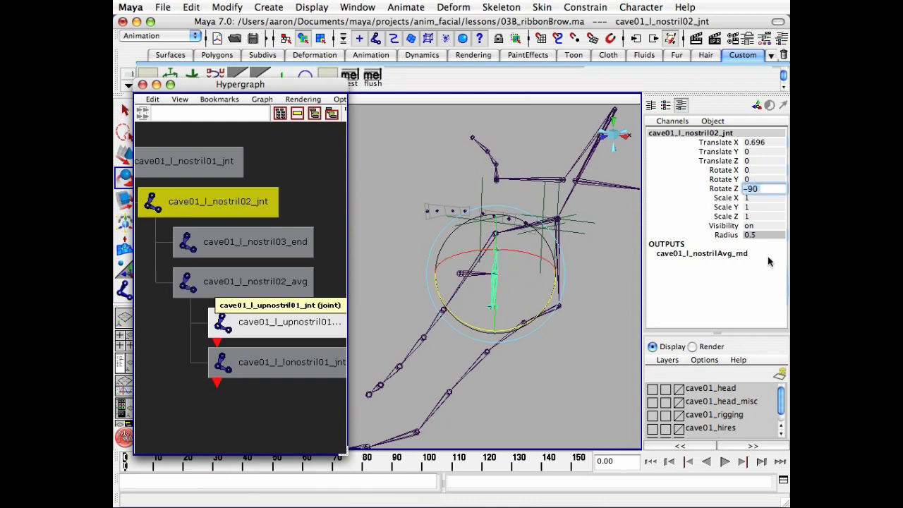
Step: Set Input2 X, Y and Z of cave01_l_nostrilAvg_md to -0.5
click(739, 253)
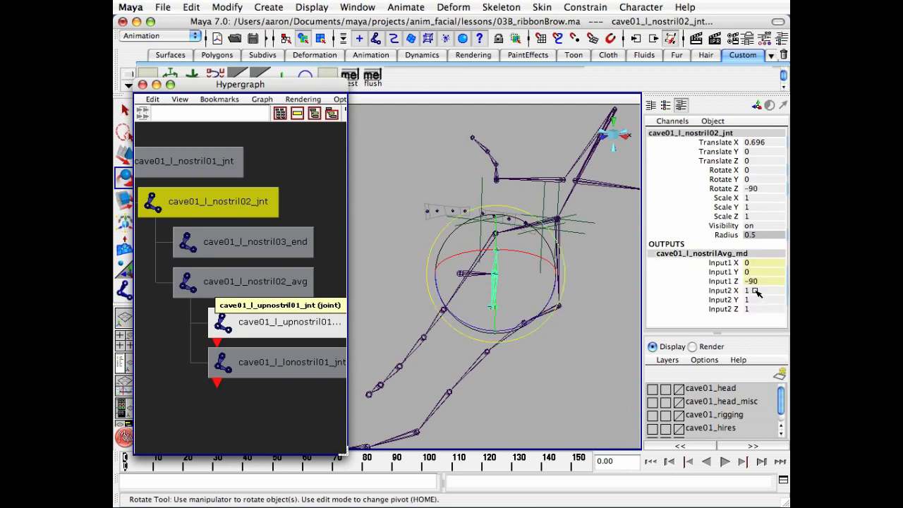
drag(756, 293, 756, 311)
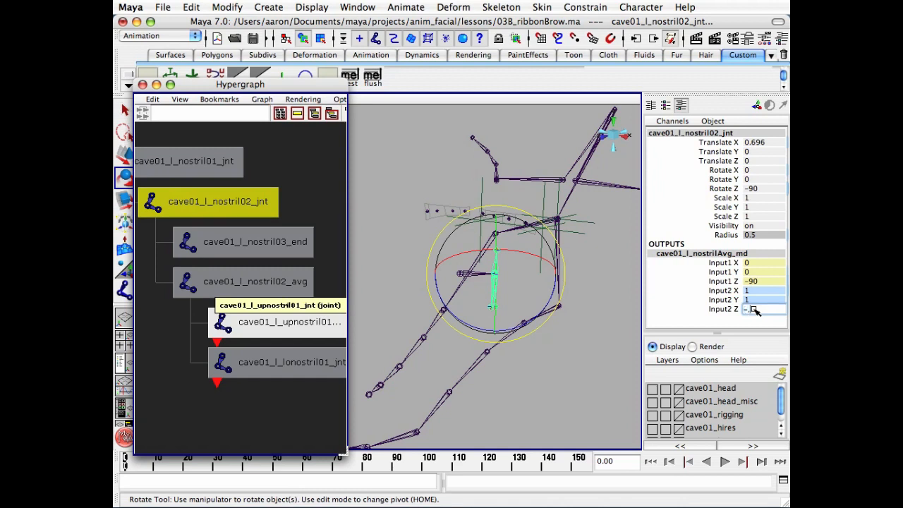
text(0.5)
key(Return)
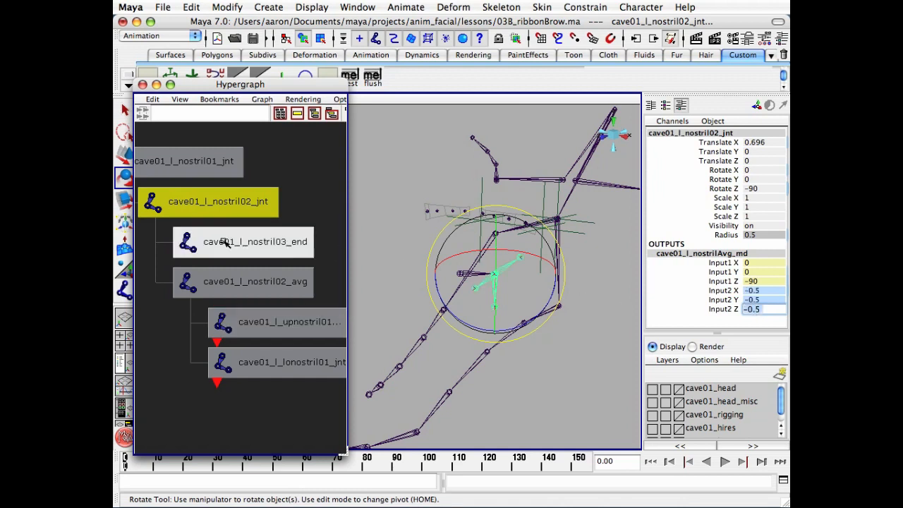
Step: Reselect cave01_l_nostril02_jnt on its own and return its Rotate Z to 0
click(310, 179)
click(276, 201)
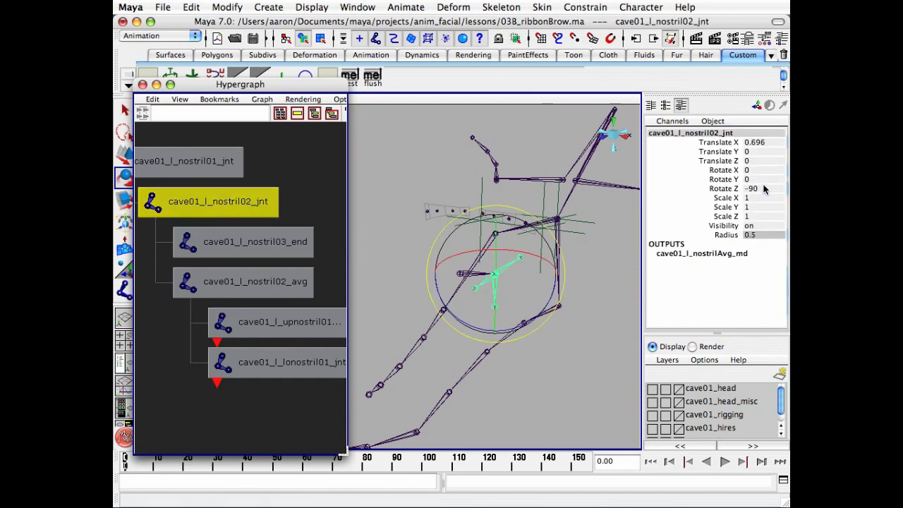
click(763, 188)
text(0)
key(Return)
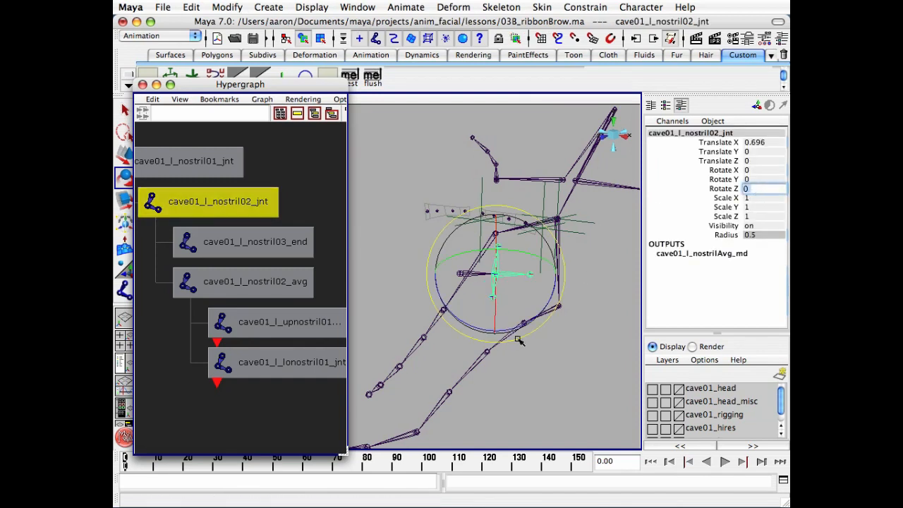
Step: Undo a trial Z rotation of cave01_l_nostril02_jnt and close the Hypergraph
drag(468, 325, 340, 333)
key(z)
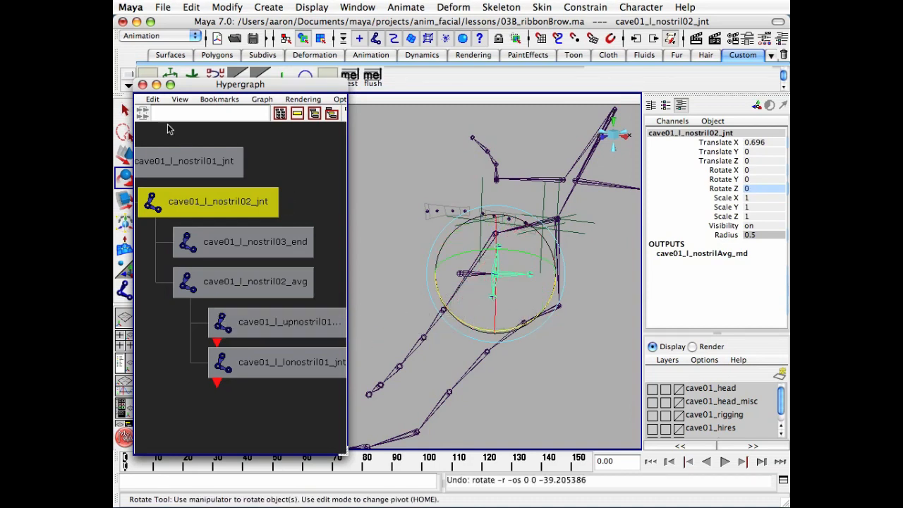
click(143, 84)
key(f)
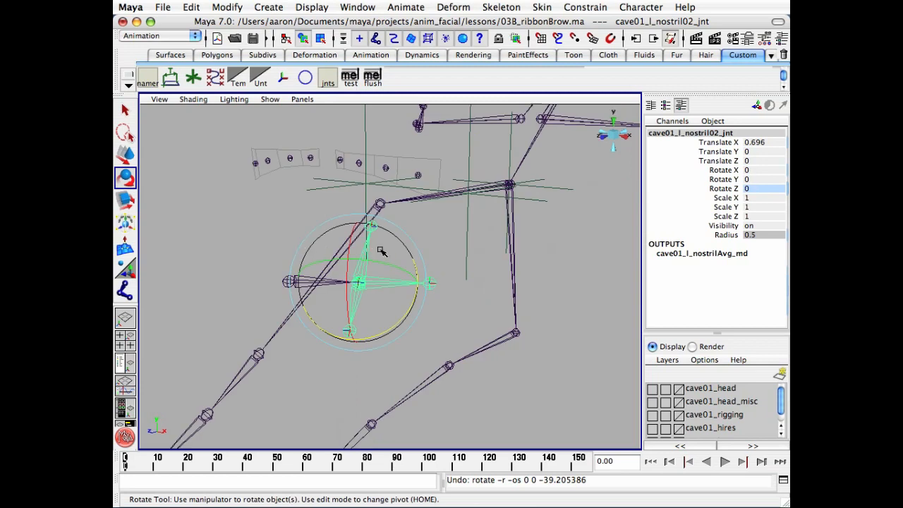
Step: Test the averaging joint by rotating cave01_l_nostril02_jnt both ways about Z, and reset Rotate Z to 0
drag(411, 309, 308, 355)
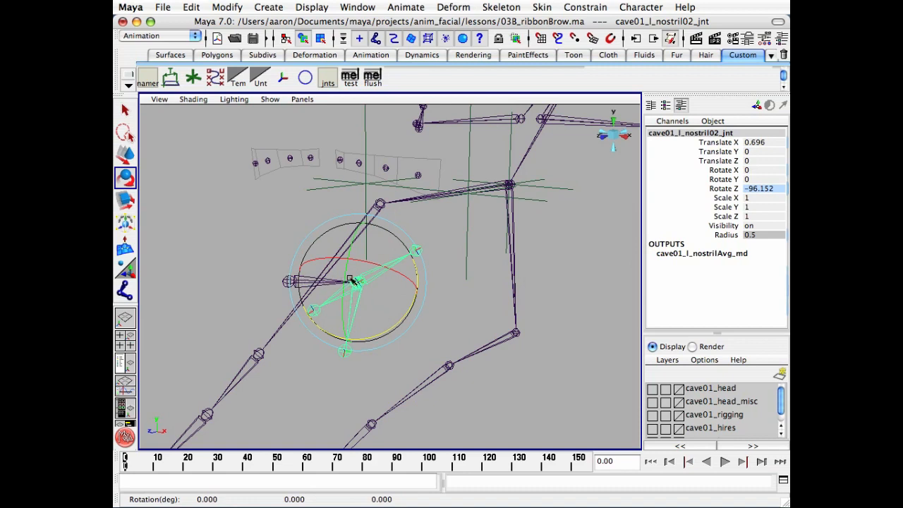
drag(397, 322, 256, 176)
click(750, 190)
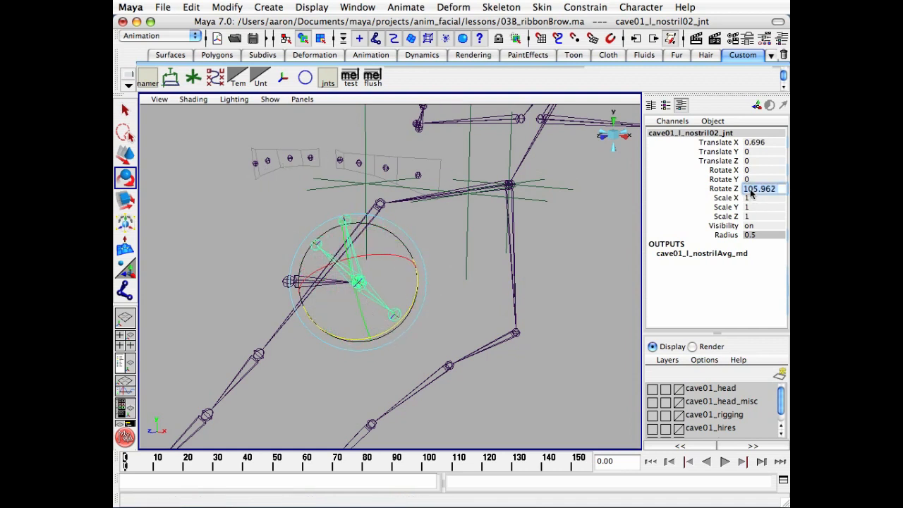
text(0)
key(Return)
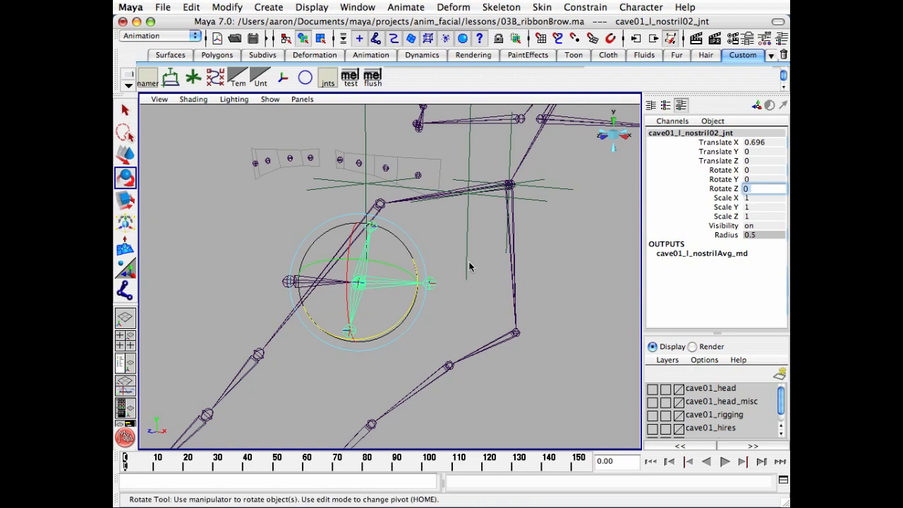
Step: Select the left nostril's root joint cave01_l_nostril01_jnt, examine its translate channels, and deselect it
text(q)
alt+drag(478, 280, 417, 280)
key(q)
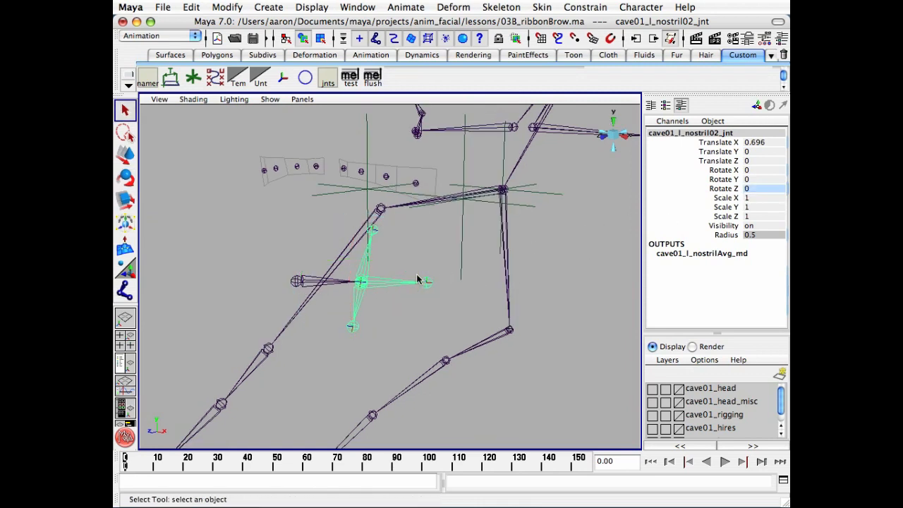
click(309, 280)
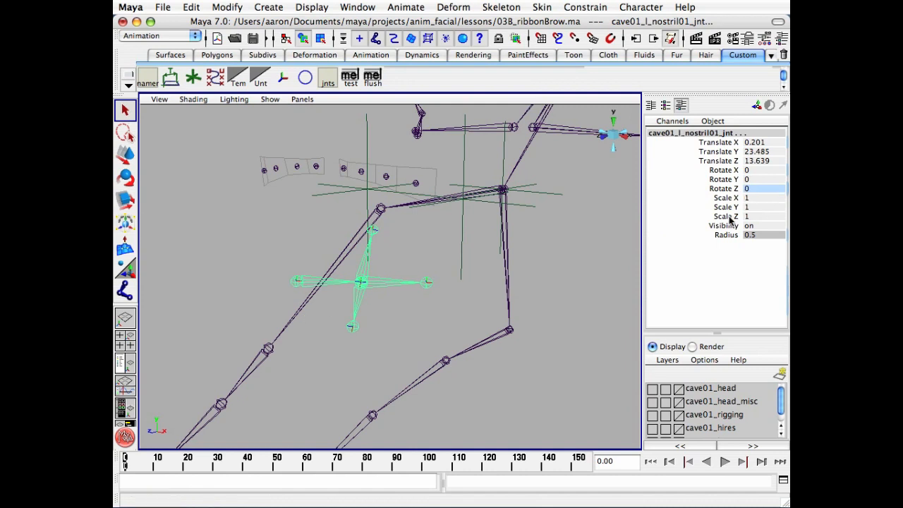
drag(739, 162, 727, 150)
key(w)
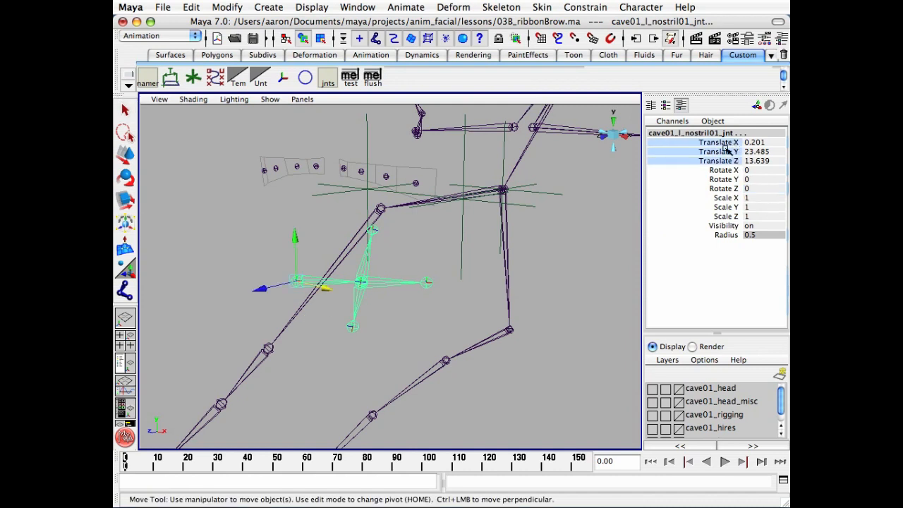
click(579, 348)
key(q)
alt+middle_drag(425, 298, 471, 286)
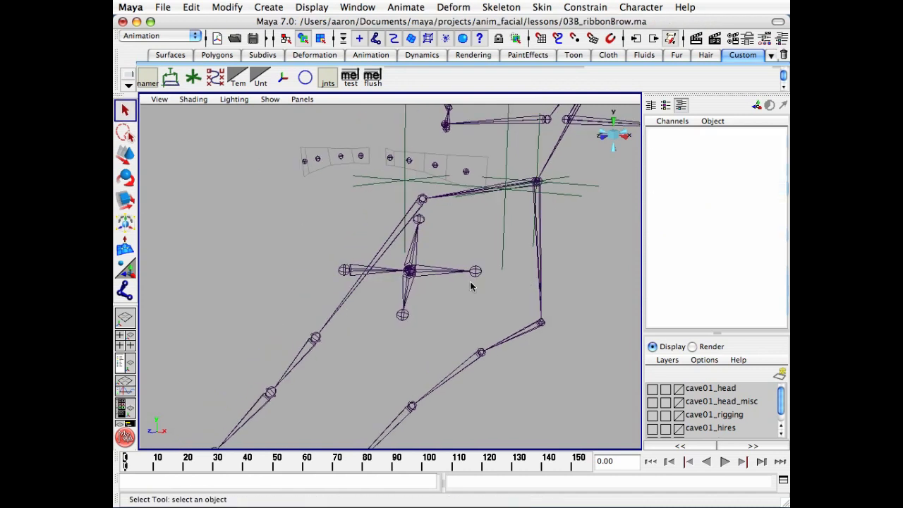
Step: Select the root joint cave01_l_nostril01_jnt from the Hypergraph hierarchy and close the Hypergraph
mouse_move(393, 282)
alt+mouse_down()
mouse_move(383, 284)
mouse_move(444, 278)
mouse_move(389, 291)
alt+mouse_up()
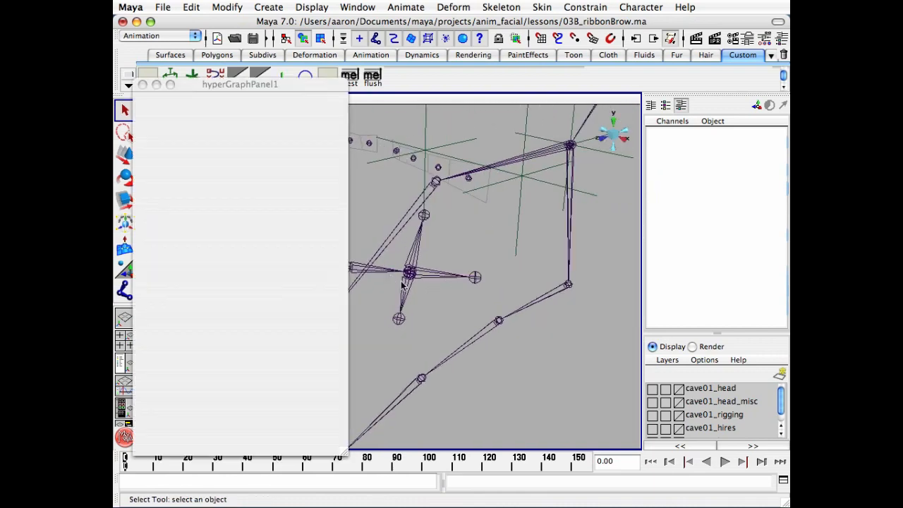
click(227, 206)
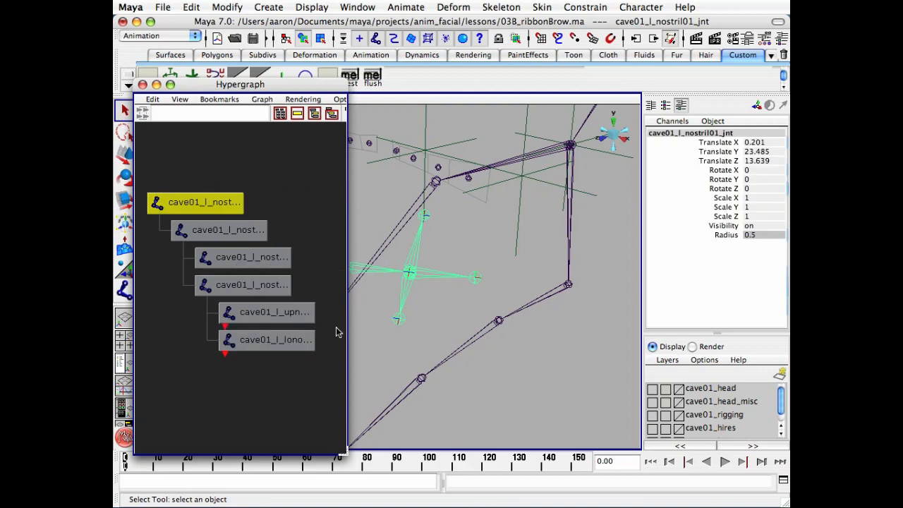
alt+drag(493, 261, 363, 285)
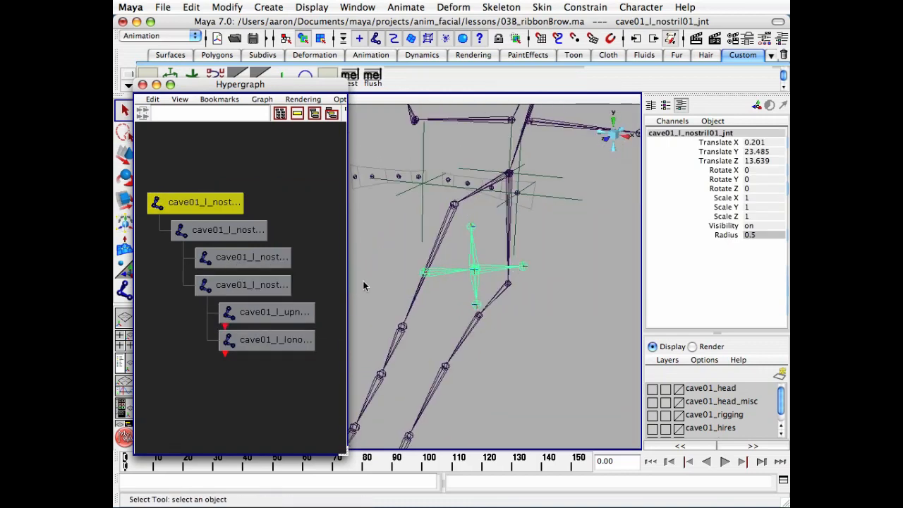
click(142, 84)
alt+drag(314, 218, 359, 273)
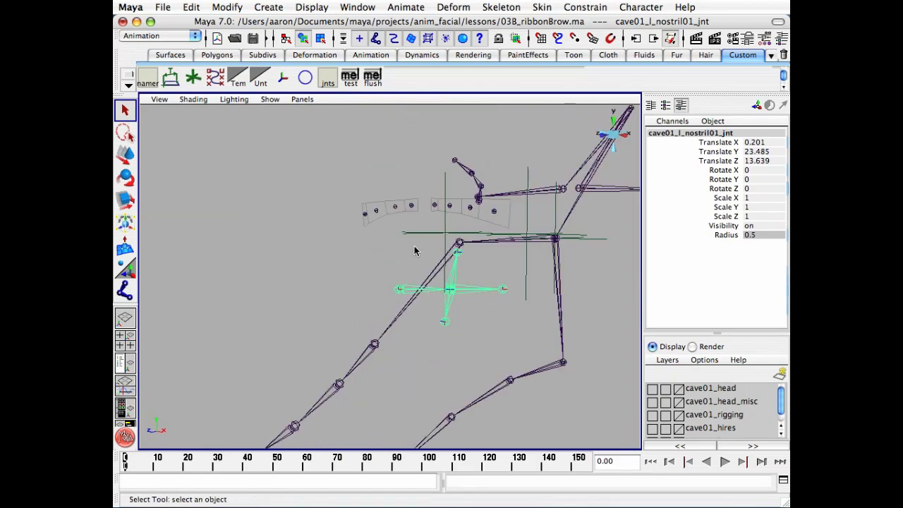
alt+drag(427, 304, 380, 332)
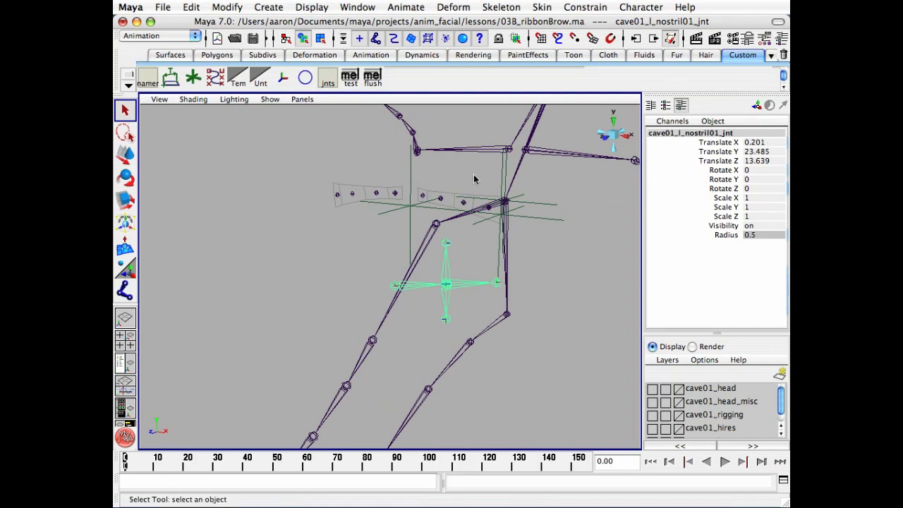
Step: Mirror the left nostril joint chain across YZ with the Behavior function, replacing _l_ with _r_ in the joint names
click(506, 7)
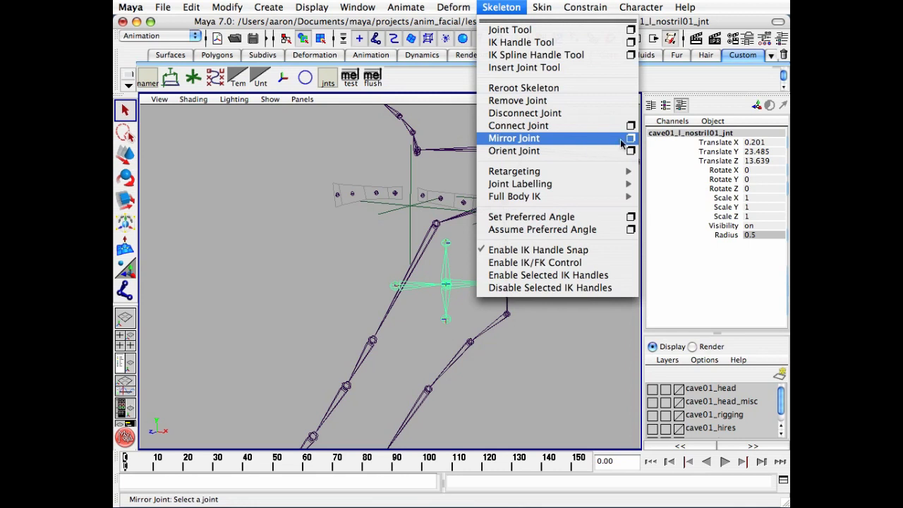
click(630, 139)
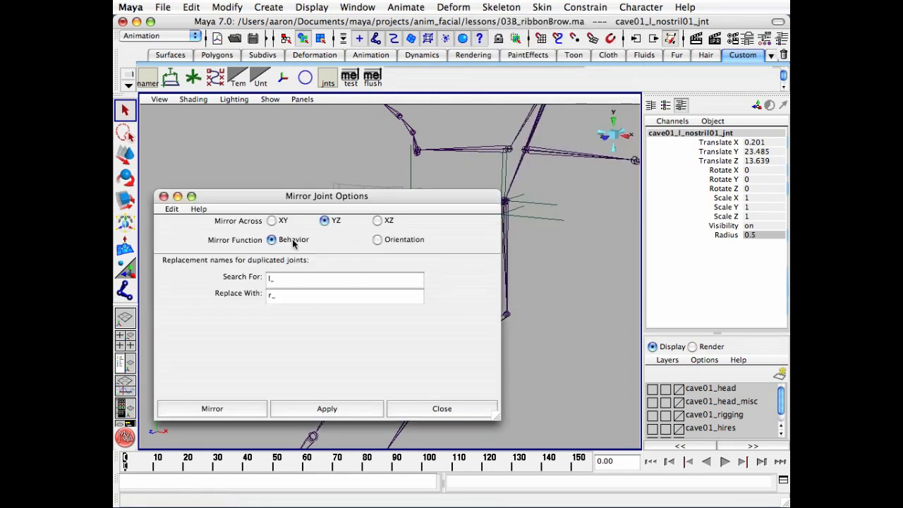
click(268, 280)
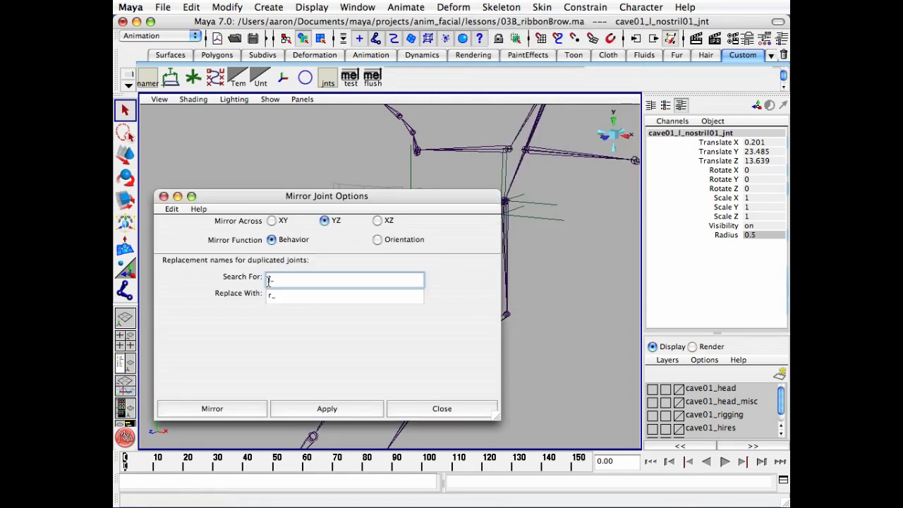
key(Tab)
key(BackSpace)
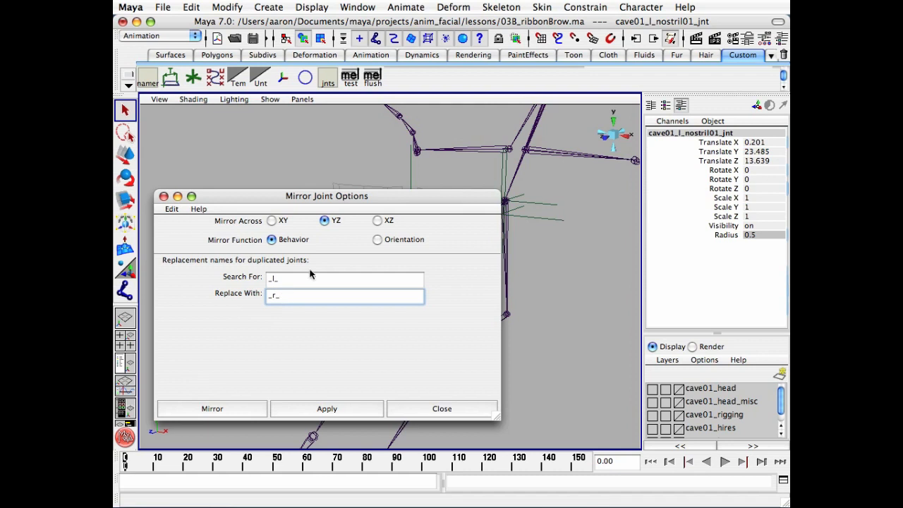
alt+drag(598, 144, 616, 146)
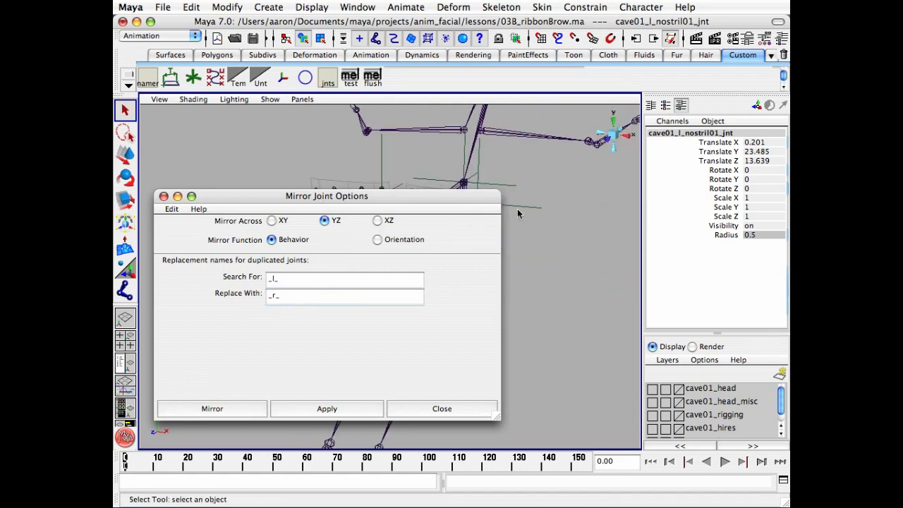
click(221, 411)
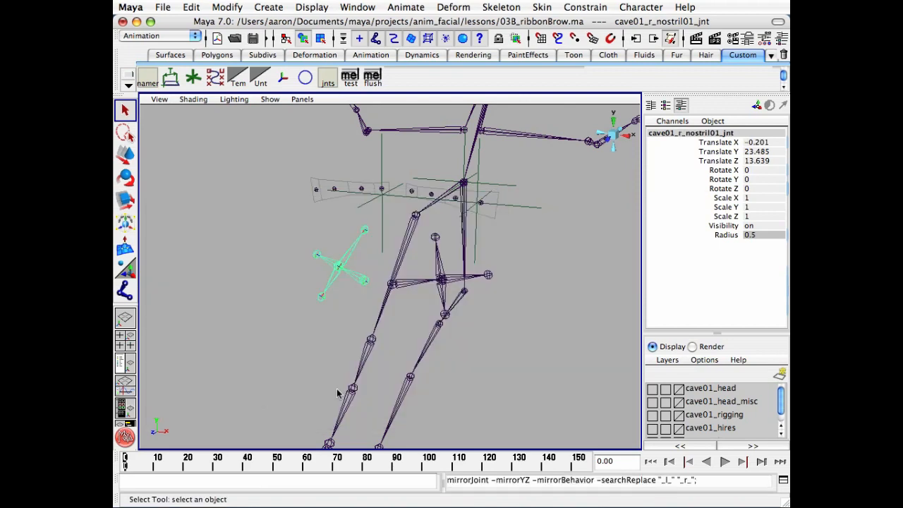
Step: Test the mirrored behavior by rotating cave01_l_nostril02_jnt and cave01_r_nostril02_jnt together, and clear the selection
alt+drag(338, 393, 472, 359)
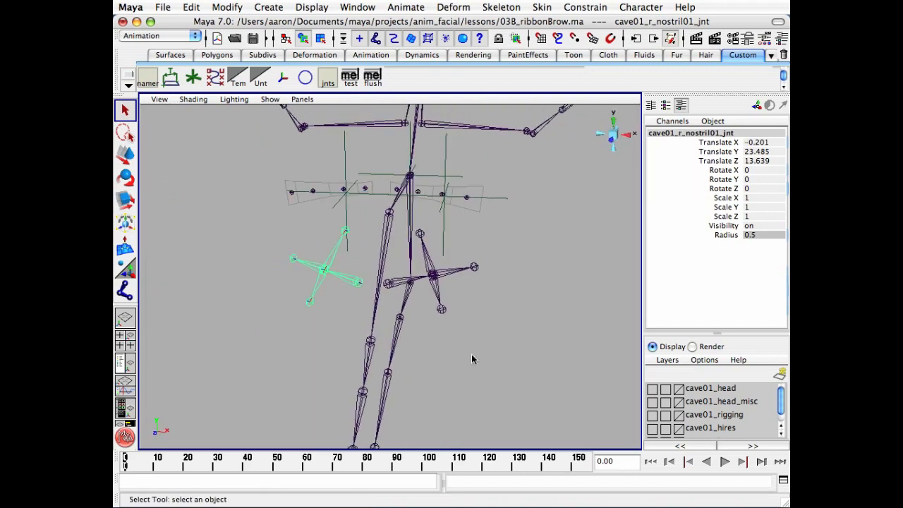
click(472, 359)
click(432, 274)
shift+click(323, 269)
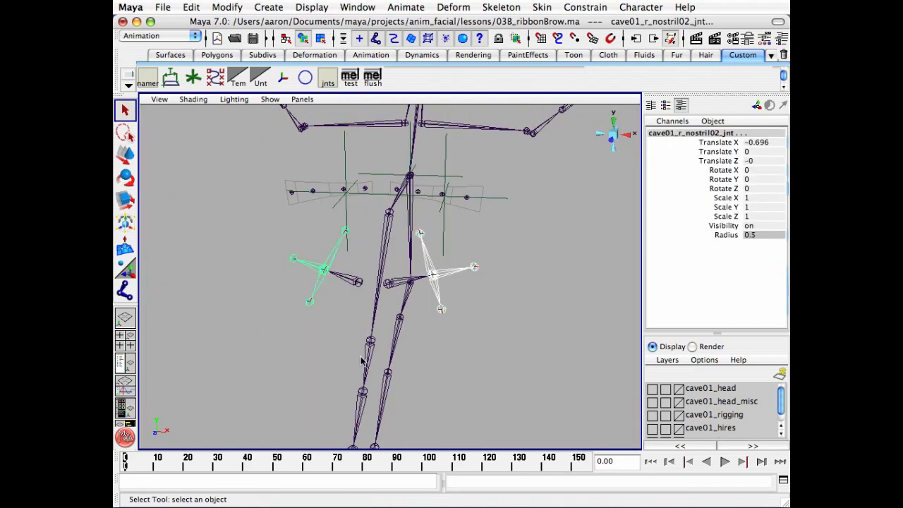
key(e)
drag(353, 308, 359, 336)
key(q)
click(424, 342)
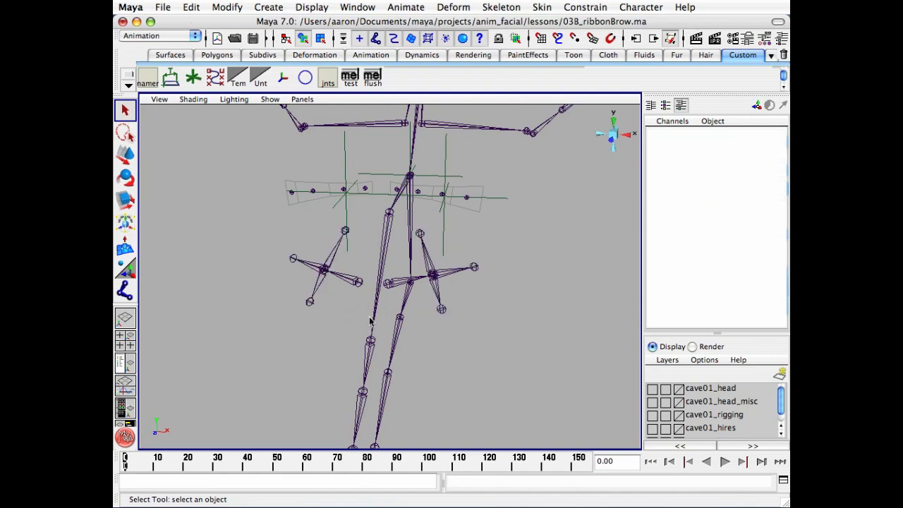
Step: Examine how the nostril joints sit in the shaded cave01_head mesh by temporarily showing its layer, and clear the selection
alt+drag(423, 343, 339, 318)
alt+right_drag(338, 317, 334, 324)
alt+drag(335, 325, 436, 365)
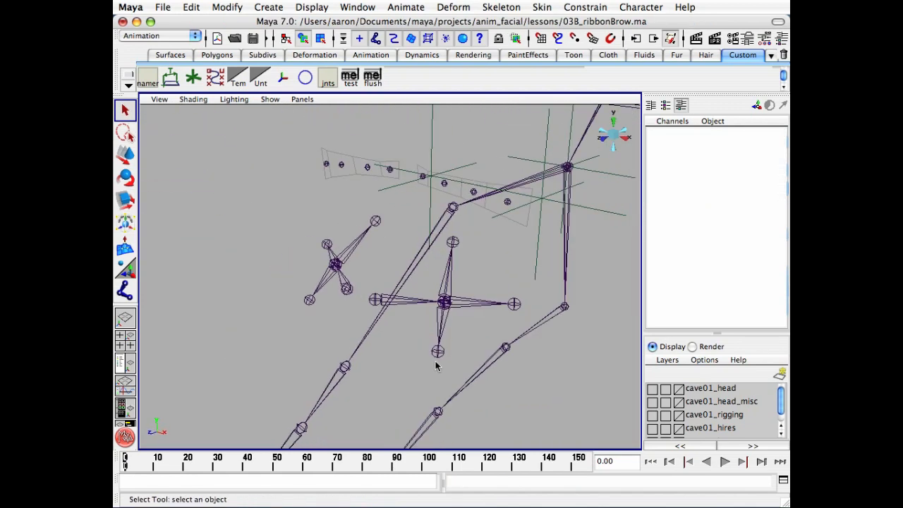
click(413, 274)
alt+drag(413, 273, 462, 265)
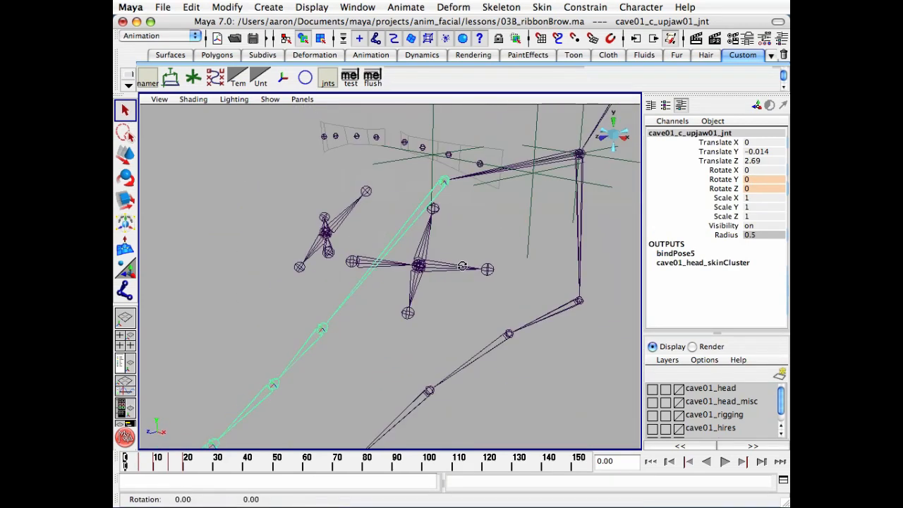
click(652, 388)
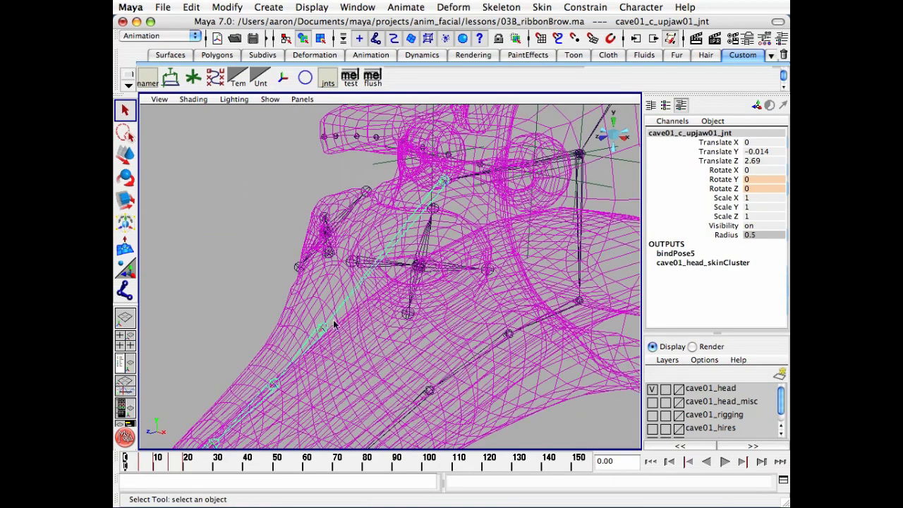
alt+drag(335, 324, 436, 216)
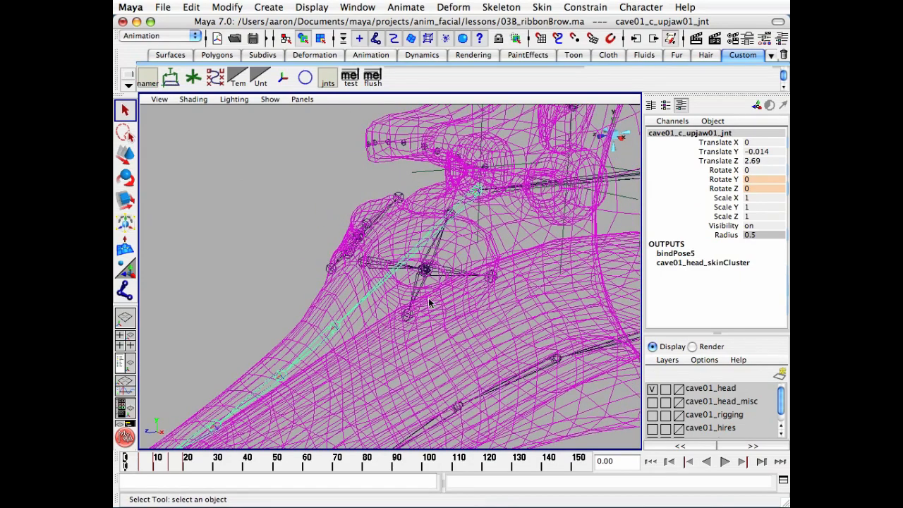
key(5)
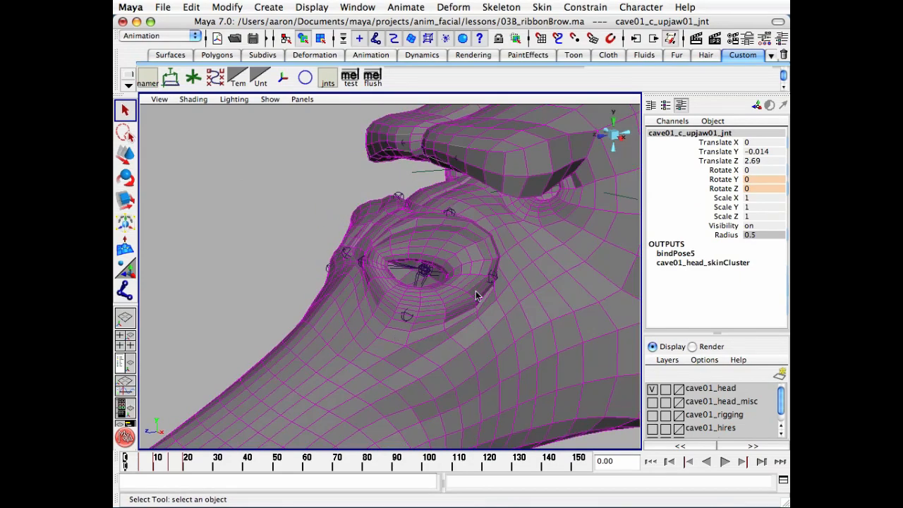
click(652, 389)
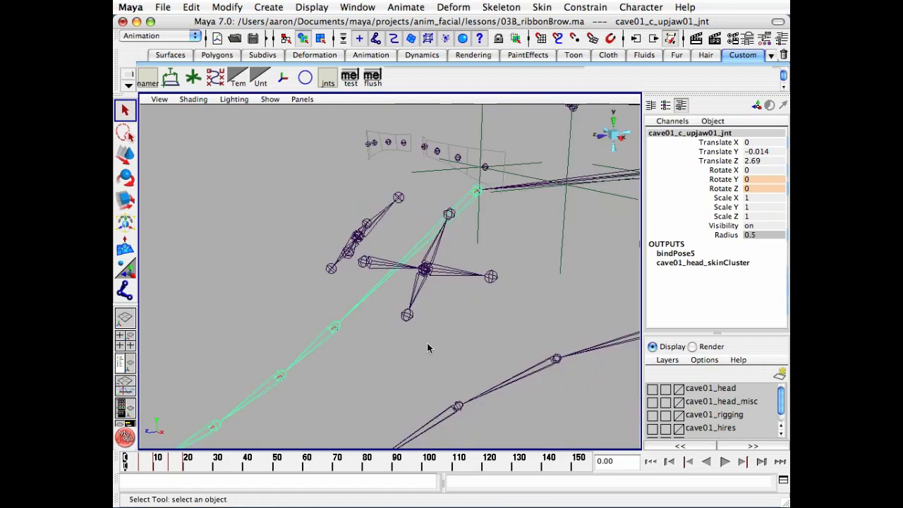
click(433, 336)
Step: Parent cave01_l_nostril01_jnt and cave01_r_nostril01_jnt to the upper jaw joint cave01_c_upjaw01_jnt, and deselect them
alt+drag(411, 339, 437, 329)
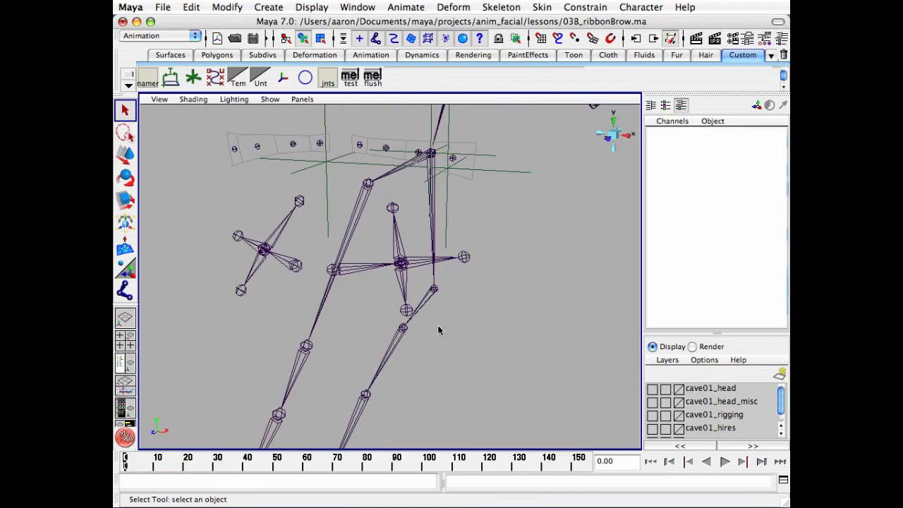
click(355, 270)
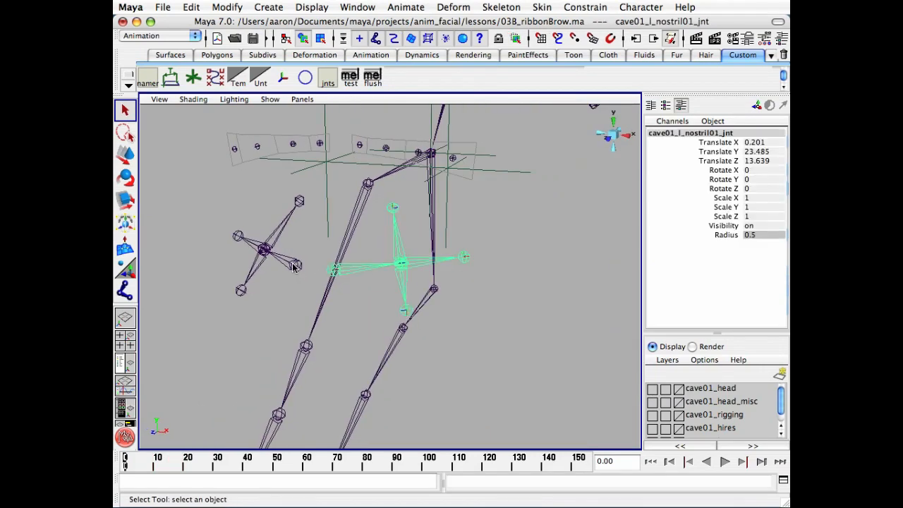
shift+click(295, 266)
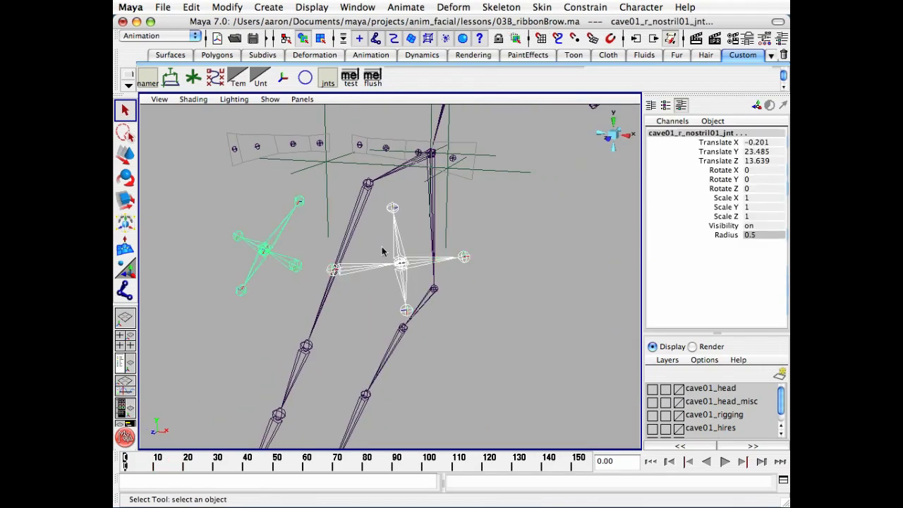
shift+click(360, 213)
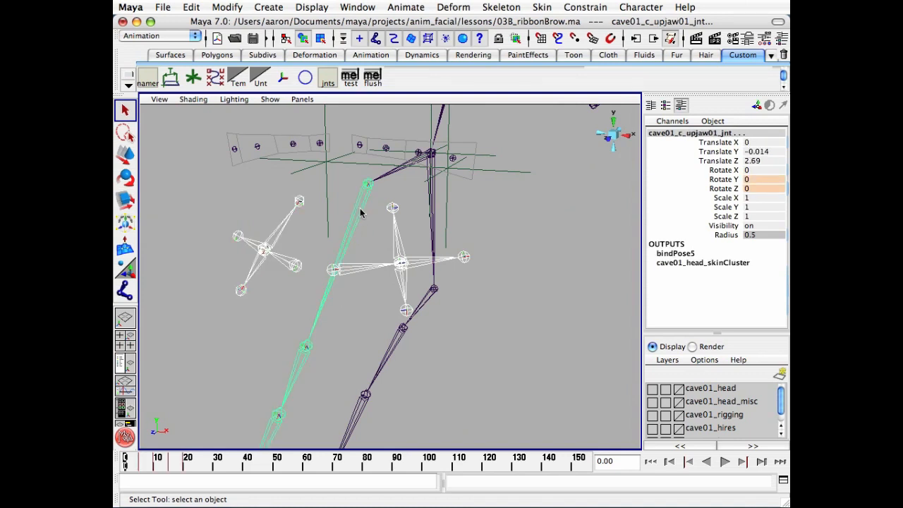
key(p)
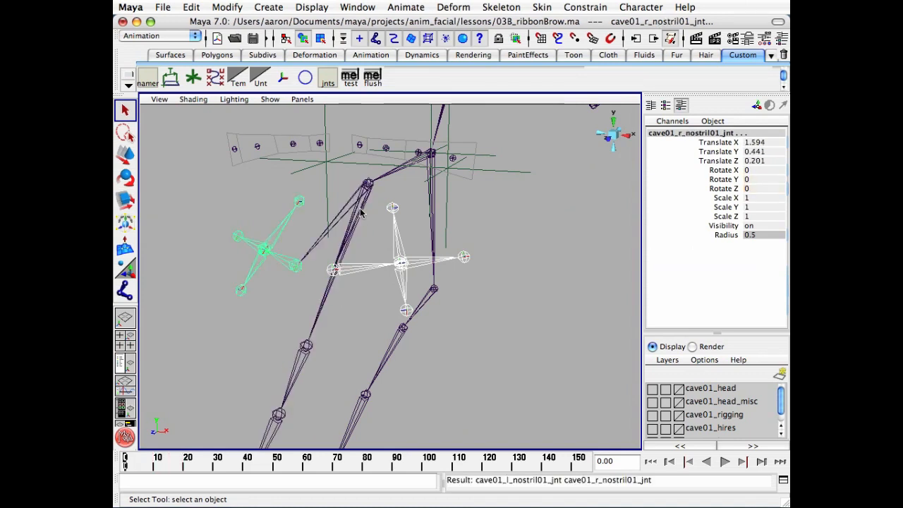
click(505, 332)
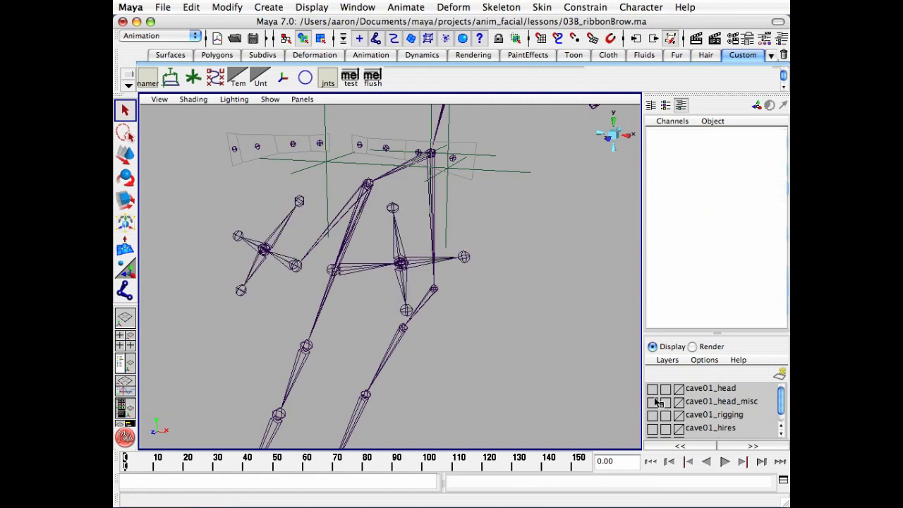
Step: Scrub the timeline to check how the nostril joints follow the upper jaw
alt+drag(485, 354, 327, 341)
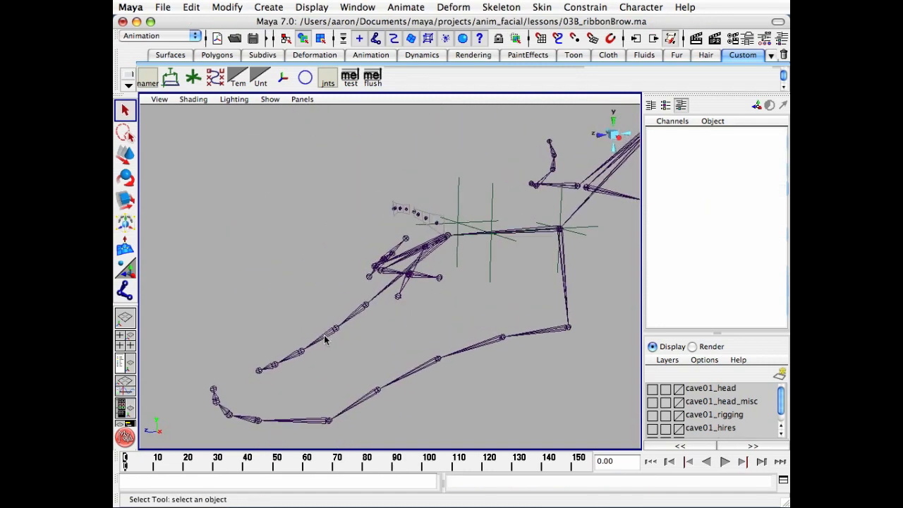
drag(125, 462, 211, 464)
alt+drag(317, 339, 387, 357)
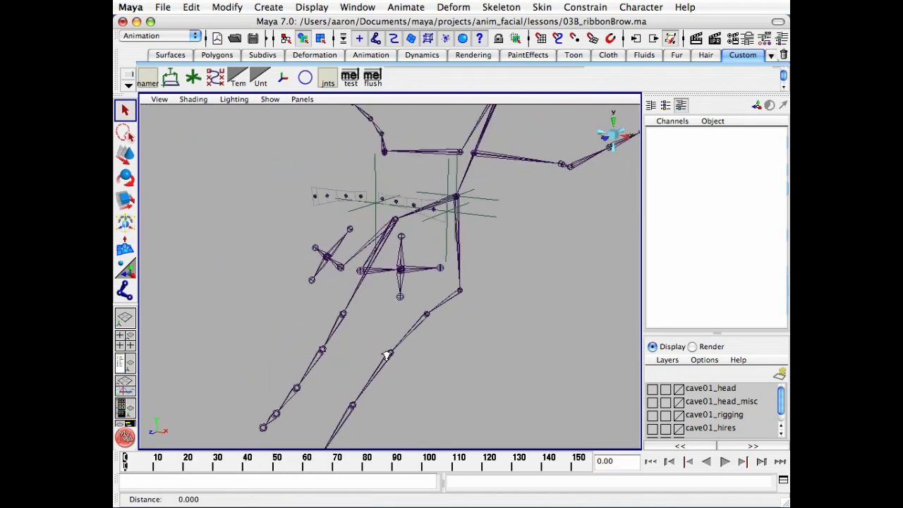
Step: Hide the Visibility and Radius channels of the left and right nostril01 and nostril02 joints
alt+right_drag(387, 356, 477, 343)
alt+drag(477, 343, 463, 308)
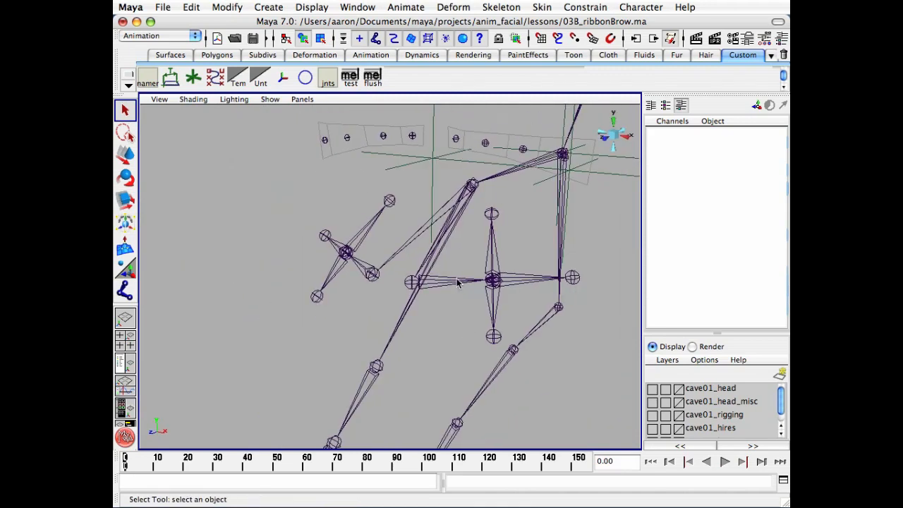
click(457, 283)
shift+click(372, 274)
click(532, 281)
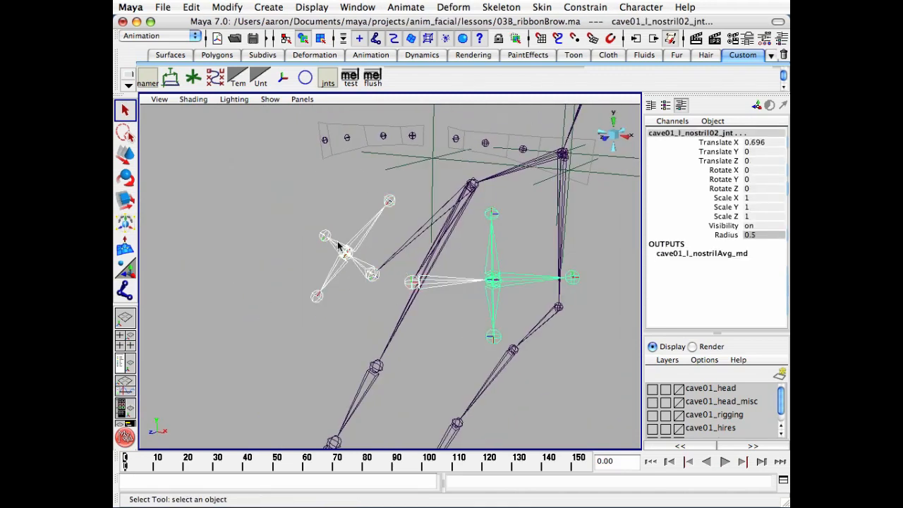
shift+click(339, 263)
alt+middle_drag(469, 316, 455, 308)
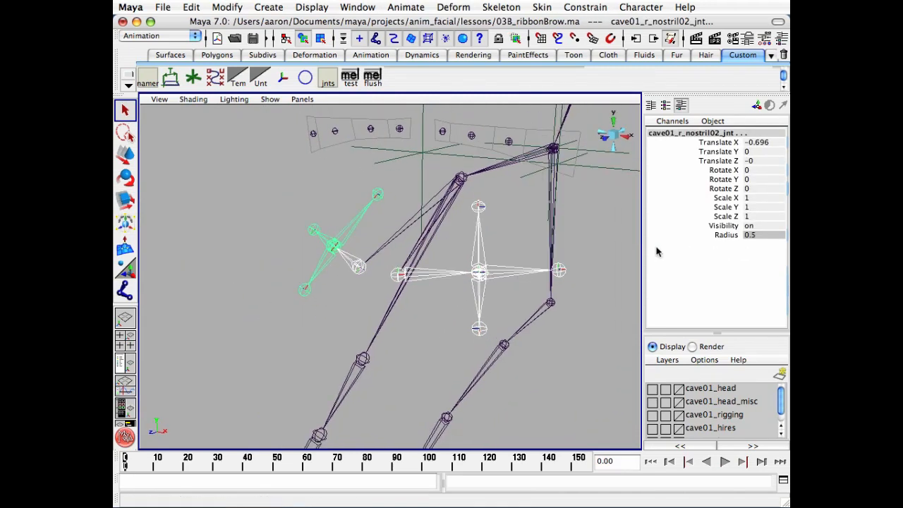
click(725, 226)
shift+click(727, 235)
right_click(726, 235)
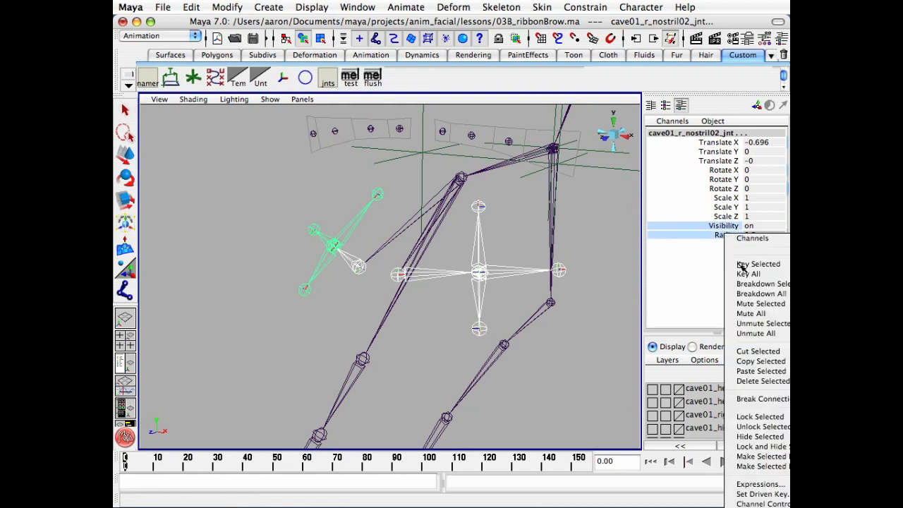
click(769, 437)
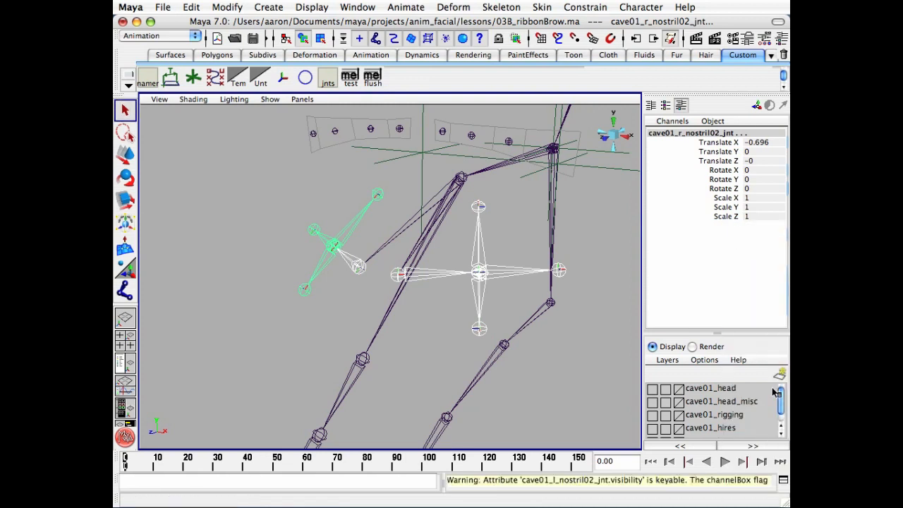
Step: Lock and hide Translate X, Y and Z on the selected nostril01 and nostril02 joints
drag(729, 146, 726, 161)
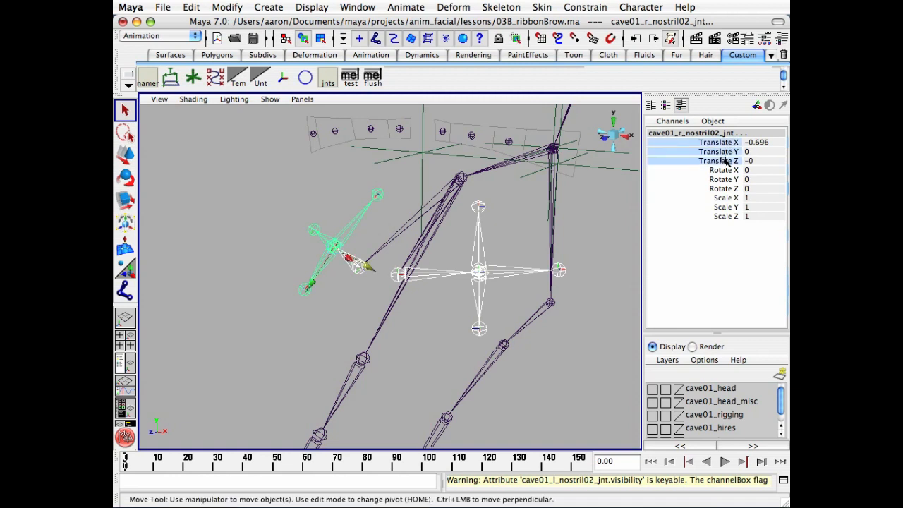
right_click(727, 161)
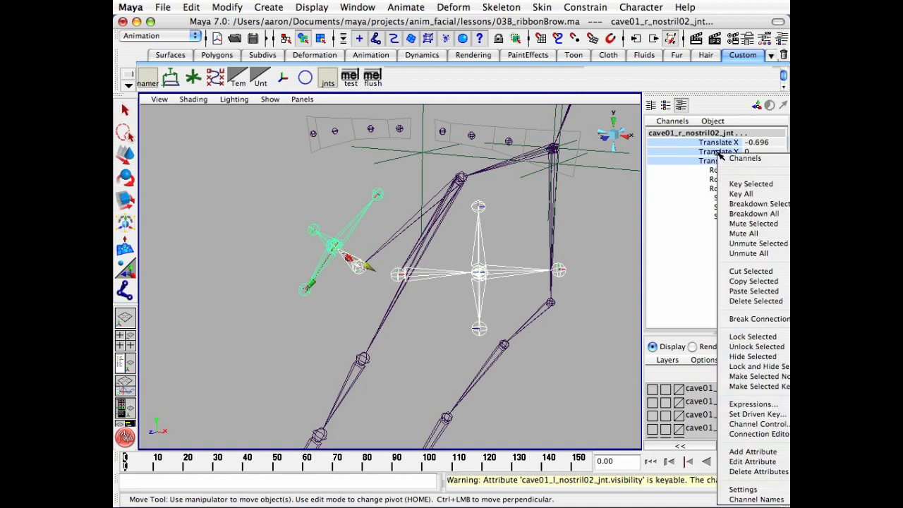
click(751, 368)
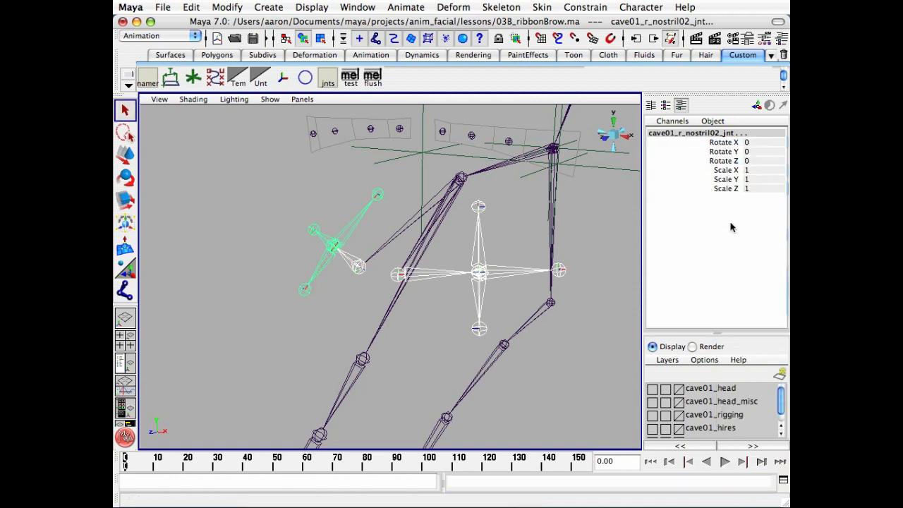
Step: Hide the Visibility and Radius channels of the six nostril end joints: nostril03, upnostril02 and lonostril02 on both sides
alt+drag(426, 244, 460, 237)
alt+drag(333, 237, 414, 256)
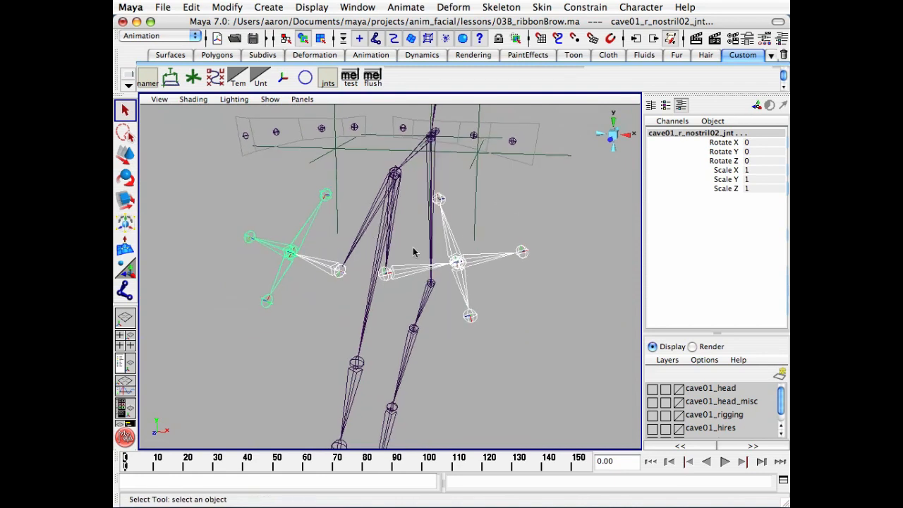
click(471, 317)
shift+click(521, 252)
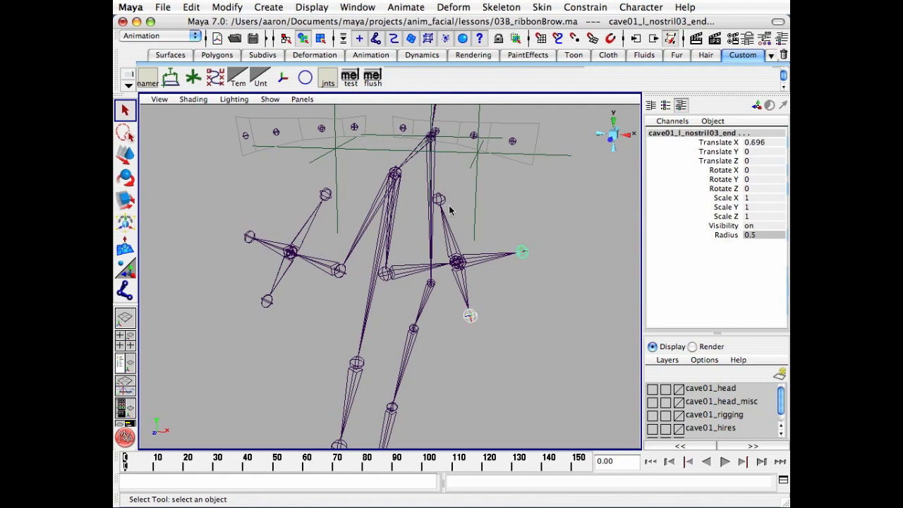
shift+click(439, 200)
shift+click(324, 195)
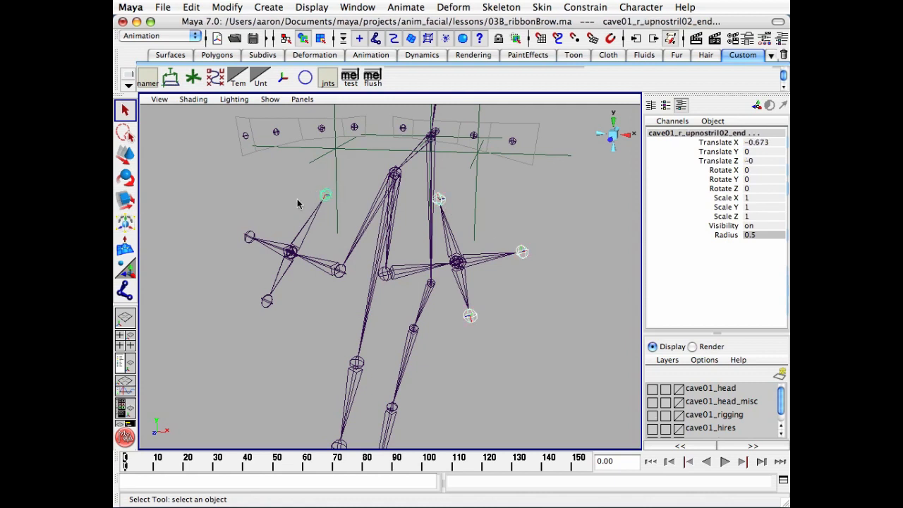
shift+click(248, 237)
shift+click(267, 302)
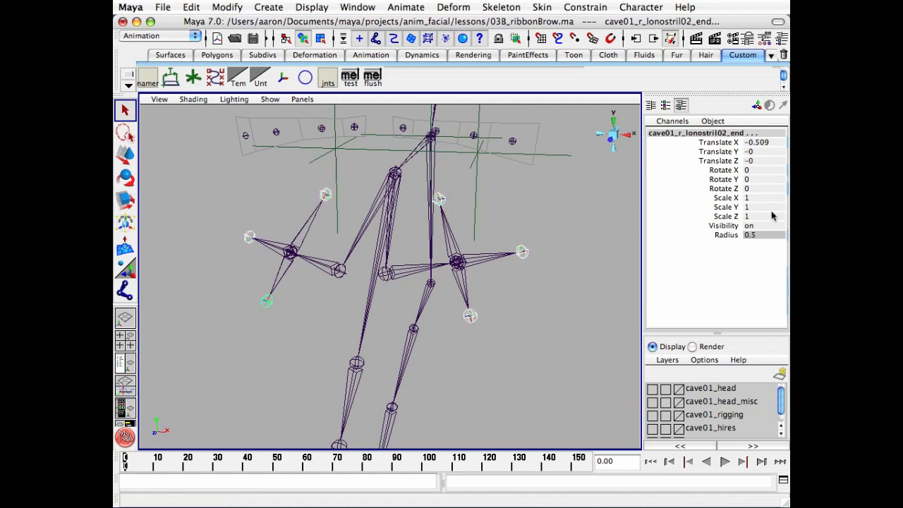
drag(717, 225, 717, 236)
right_click(720, 235)
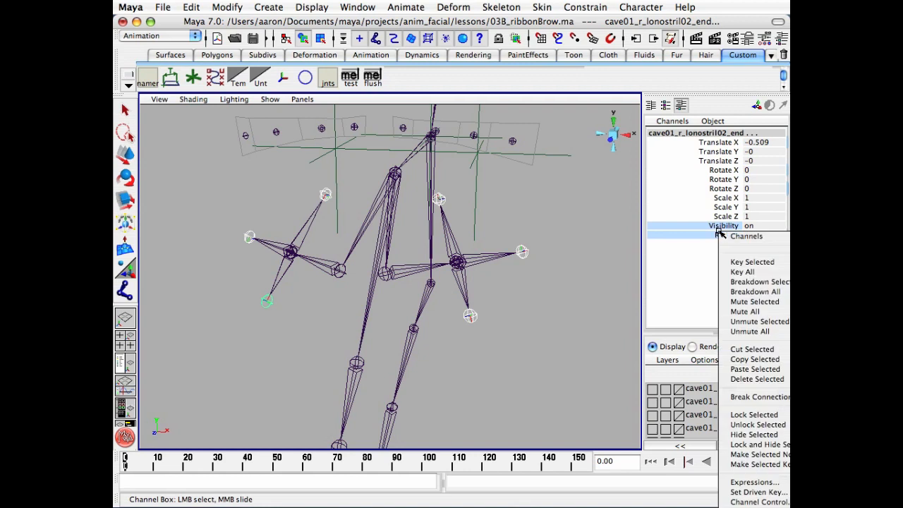
click(749, 435)
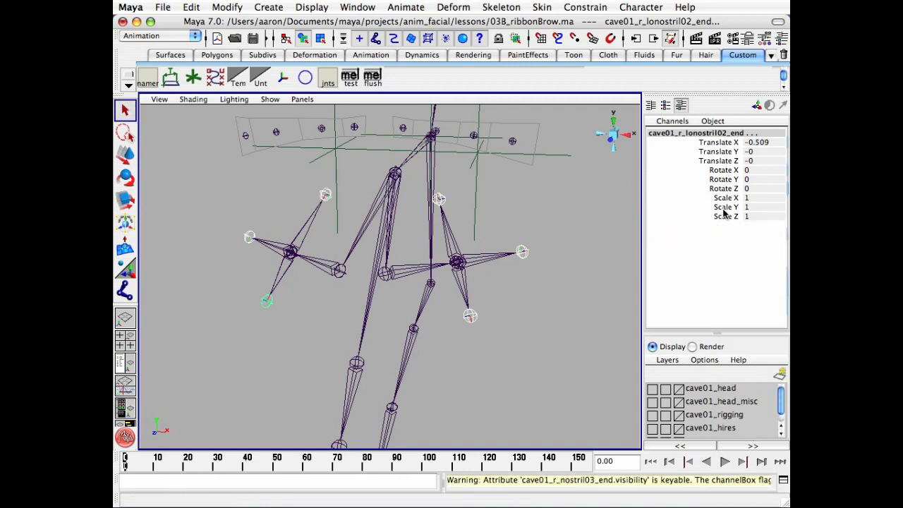
Step: Lock and hide all translate, rotate and scale channels on the six nostril end joints, and deselect them
drag(726, 217, 723, 142)
right_click(721, 151)
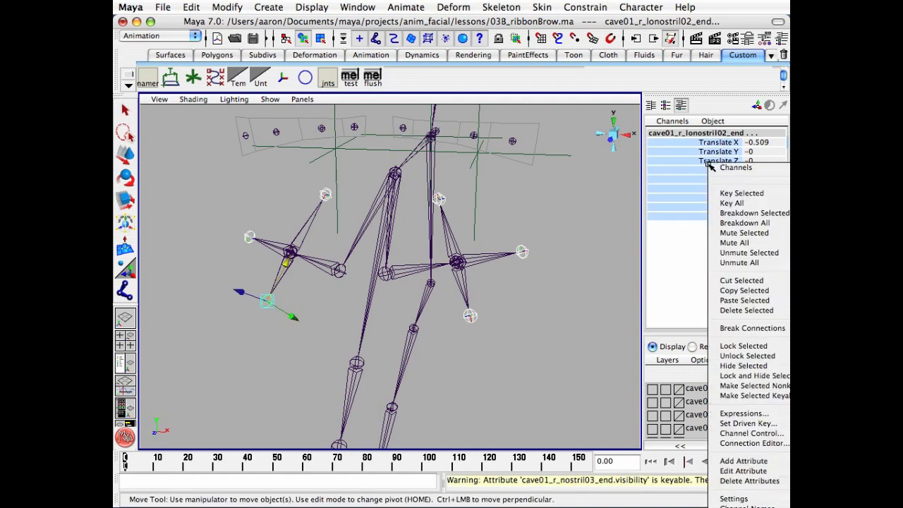
click(741, 376)
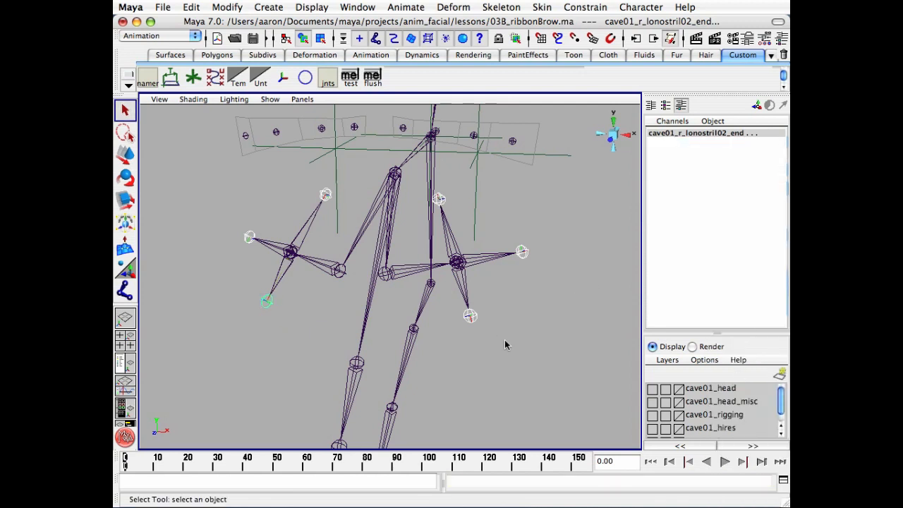
click(478, 335)
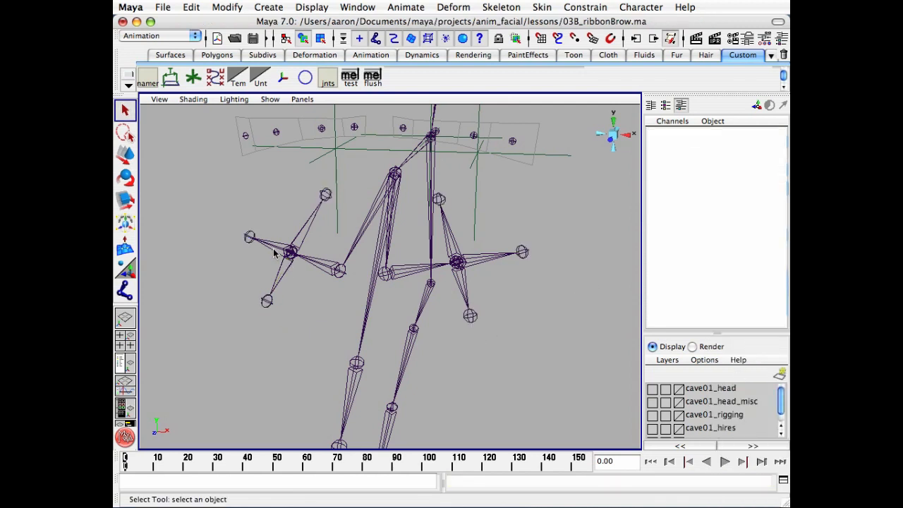
Step: Hide the Visibility and Radius channels of the upnostril01 and lonostril01 joints on both sides
click(273, 254)
click(314, 323)
click(280, 270)
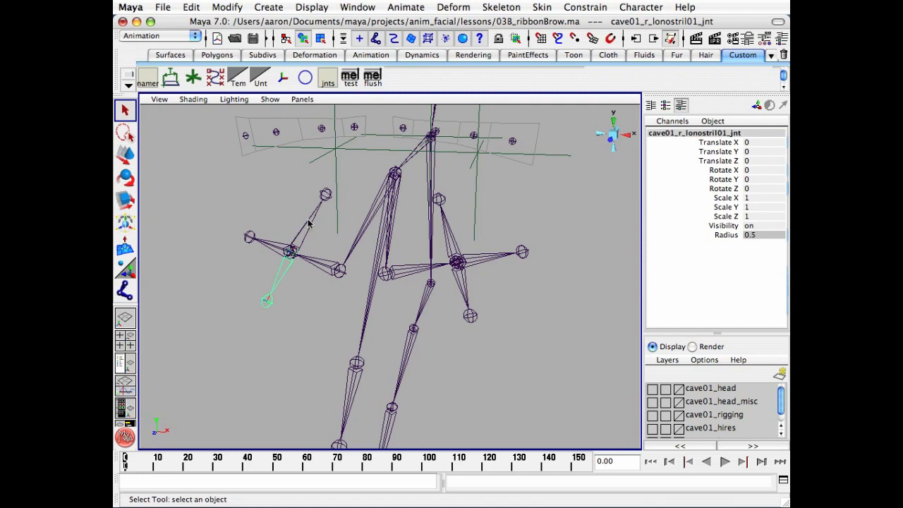
click(309, 224)
click(448, 237)
click(466, 295)
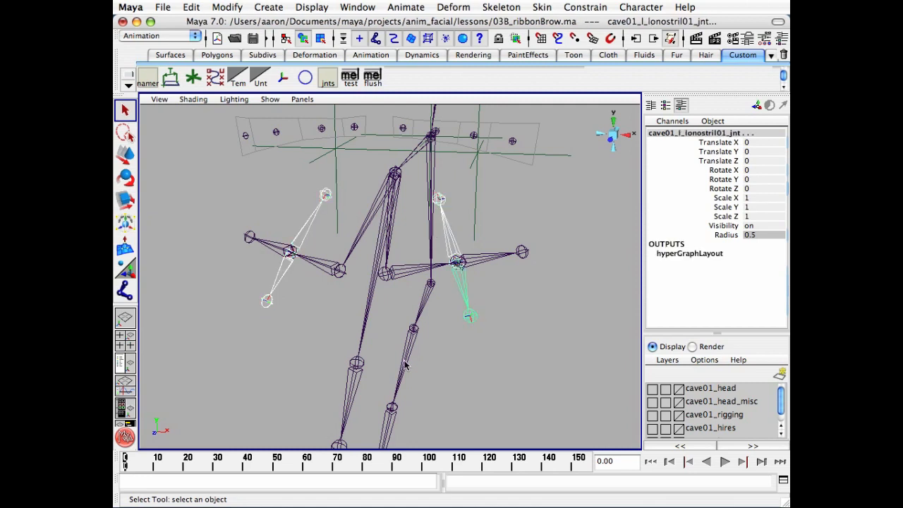
click(726, 225)
drag(727, 225, 727, 235)
right_drag(727, 235, 752, 449)
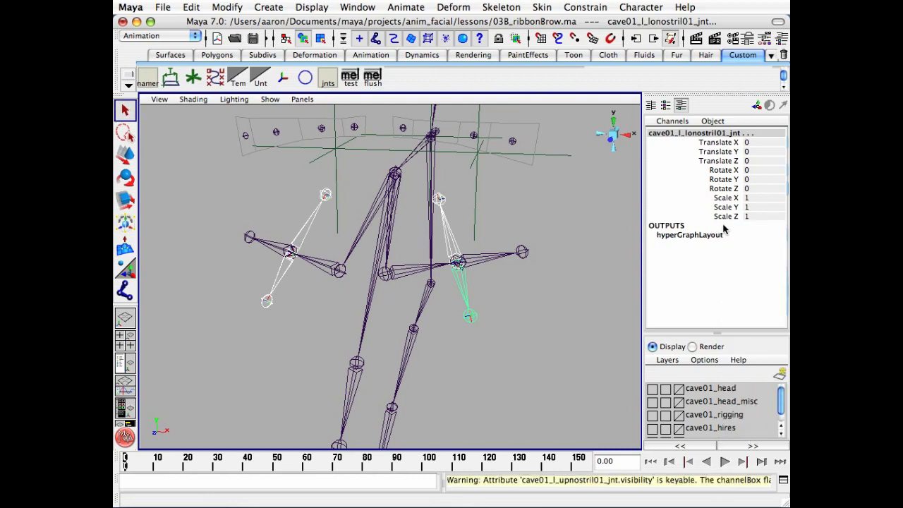
Step: Lock and hide Translate X, Y and Z on the selected upnostril01 and lonostril01 joints, and clear the selection
drag(728, 164, 727, 143)
right_drag(726, 142, 763, 364)
key(q)
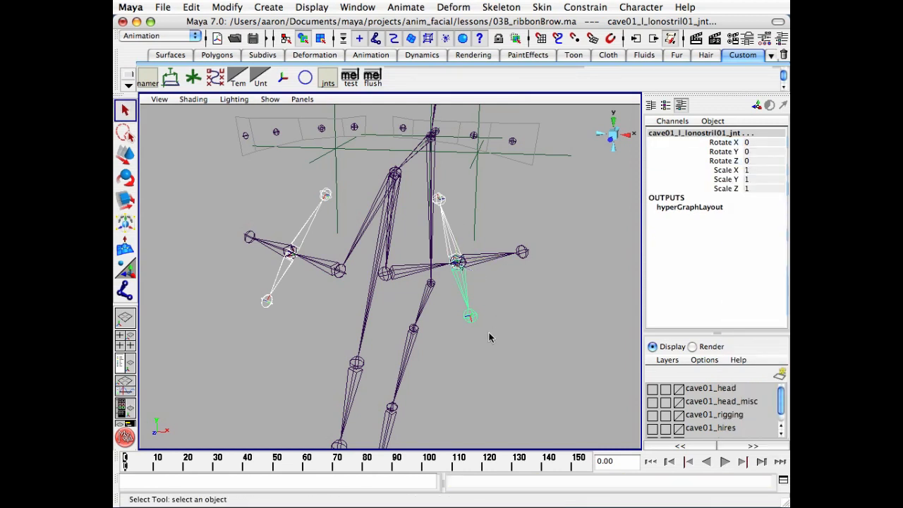
click(472, 302)
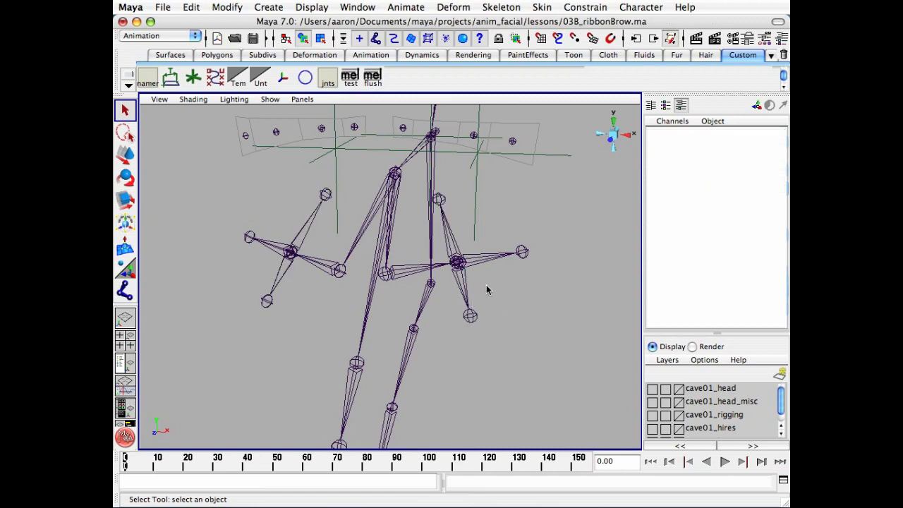
Step: Examine the nostril joints inside the wireframe cave01_head_geo mesh by selecting it and toggling the cave01_head layer's visibility
alt+drag(486, 289, 401, 297)
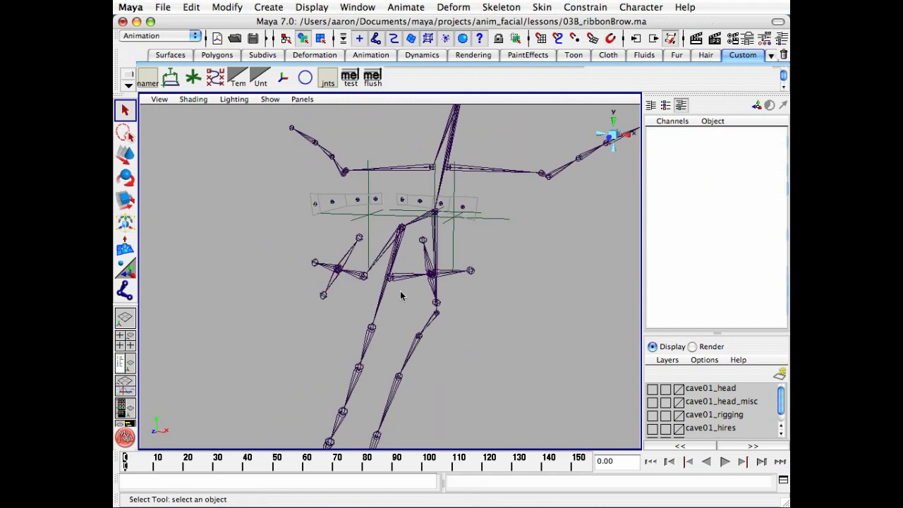
click(653, 389)
alt+drag(402, 339, 430, 343)
key(4)
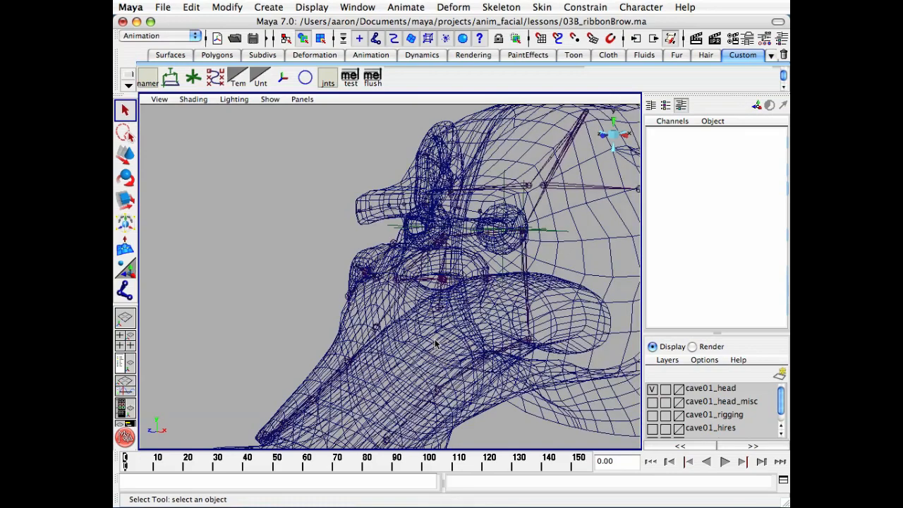
alt+right_drag(435, 344, 547, 296)
click(525, 261)
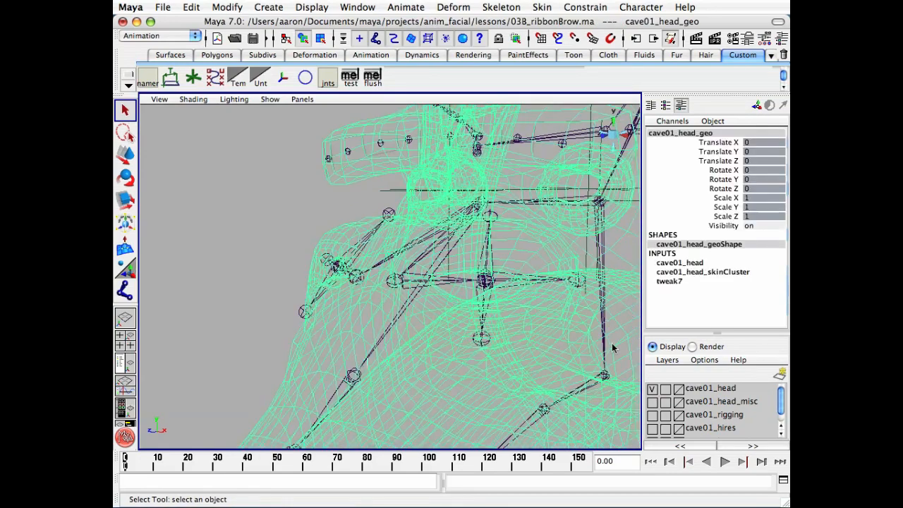
click(652, 388)
alt+right_drag(536, 328, 478, 321)
alt+drag(478, 320, 451, 307)
click(653, 389)
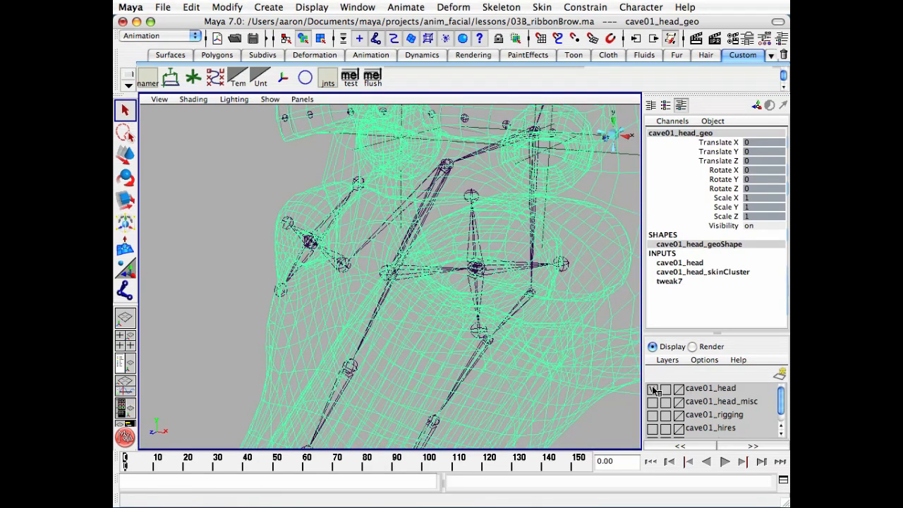
Step: Hide the cave01_head layer and add the left nostril joints to the head geometry selection
click(653, 390)
click(461, 255)
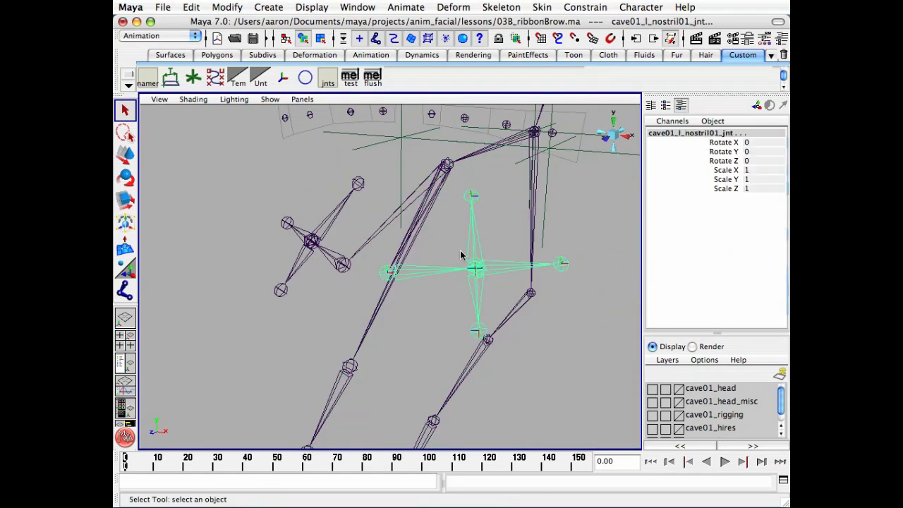
click(469, 240)
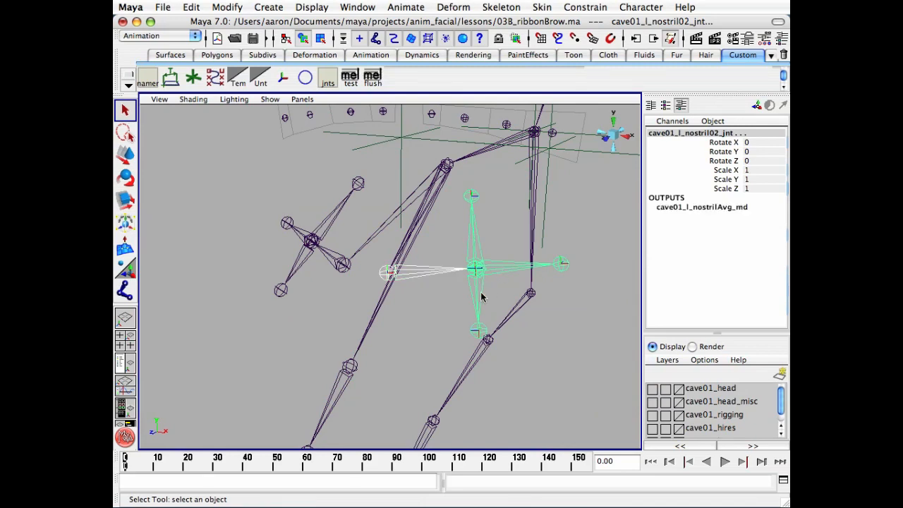
shift+click(475, 247)
shift+click(480, 298)
Step: Add the right nostril joints, including the upper and lower ones, to the selection
alt+drag(365, 298, 492, 302)
click(324, 267)
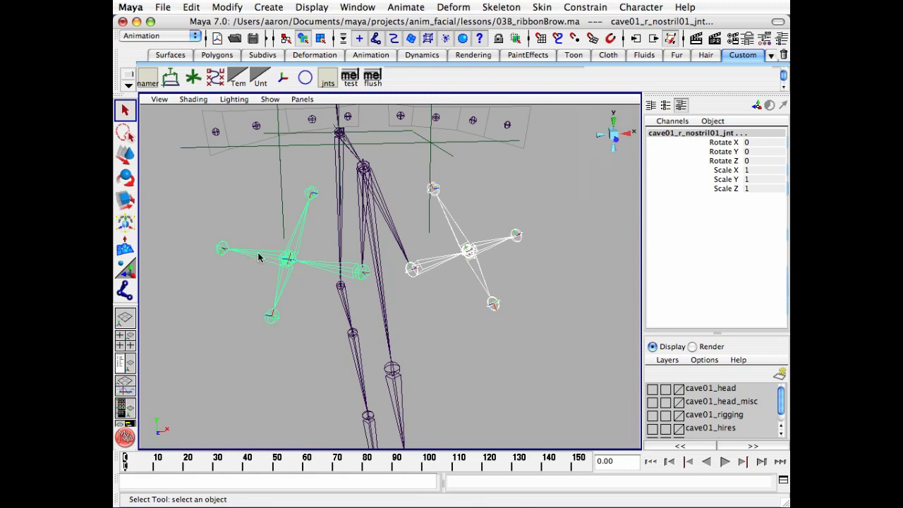
click(299, 232)
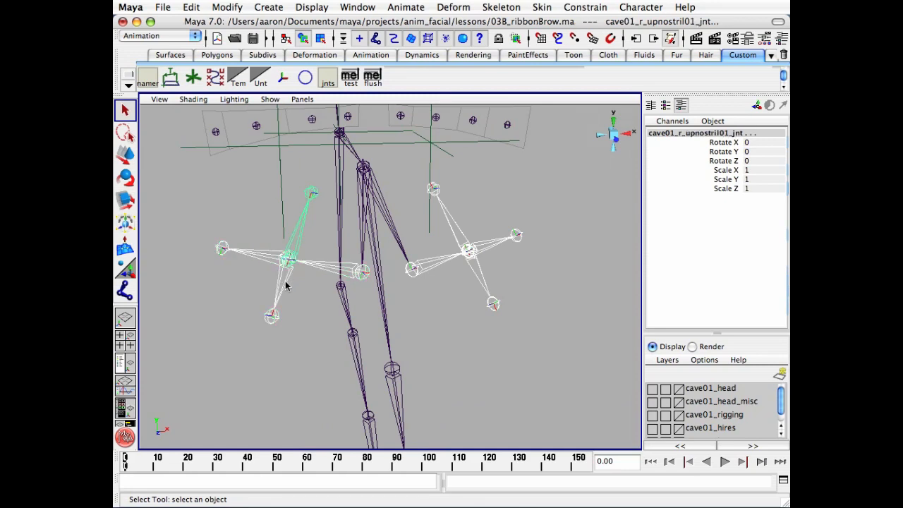
click(286, 284)
Step: Show the cave01_head layer and add the selected joints as smooth skin influences with locked weights and default weight 0
click(653, 389)
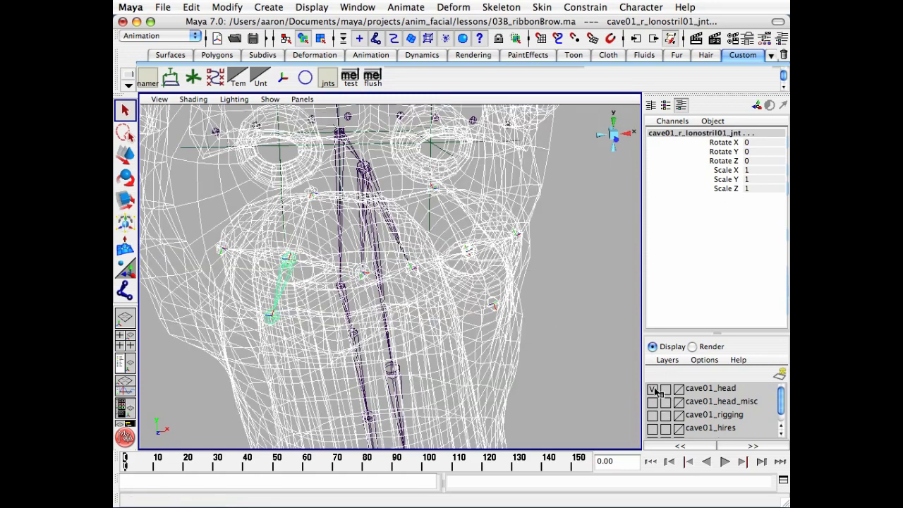
alt+right_drag(558, 345, 411, 345)
alt+drag(462, 345, 381, 339)
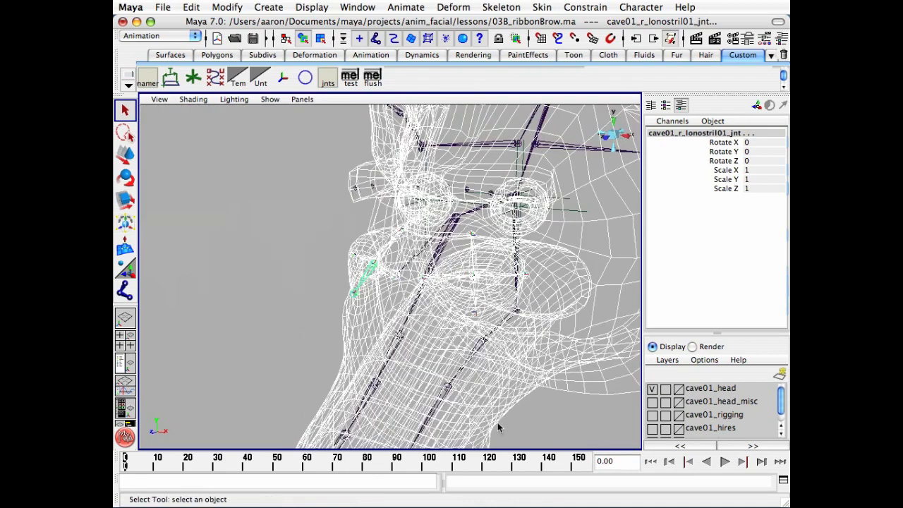
click(541, 7)
mouse_move(599, 83)
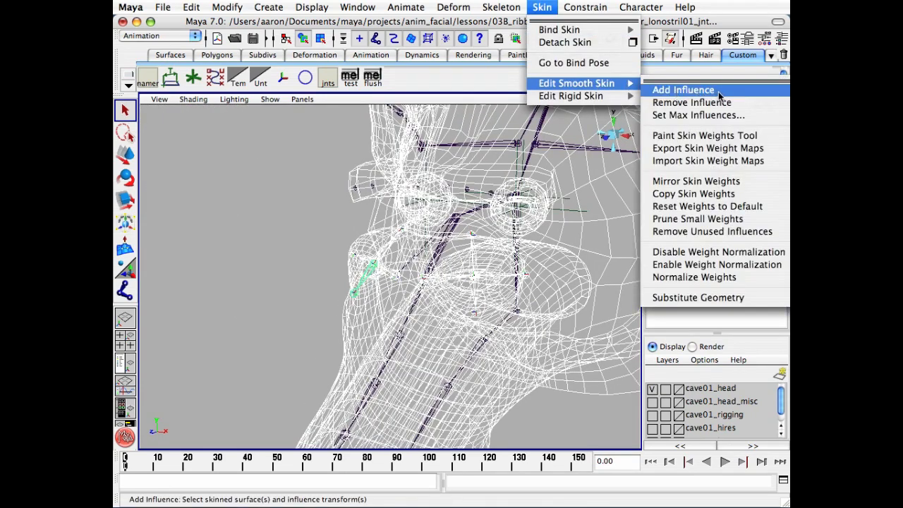
click(780, 92)
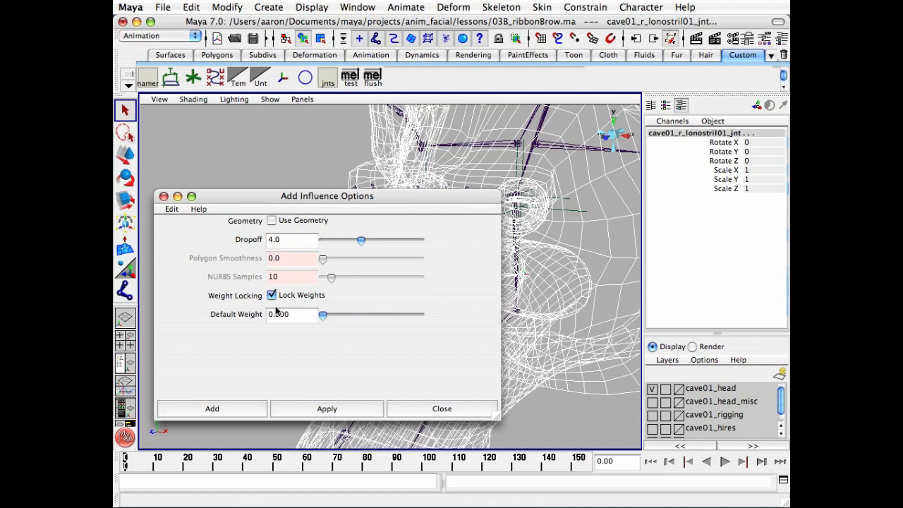
click(213, 409)
click(215, 378)
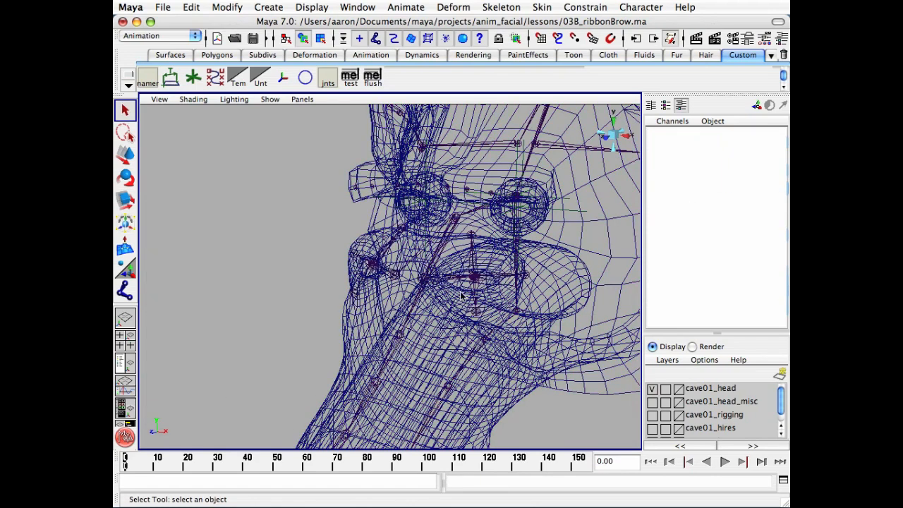
Step: Check the left nostril joints' connection to the head skin cluster and switch the view to shaded display
click(475, 278)
click(476, 296)
click(451, 276)
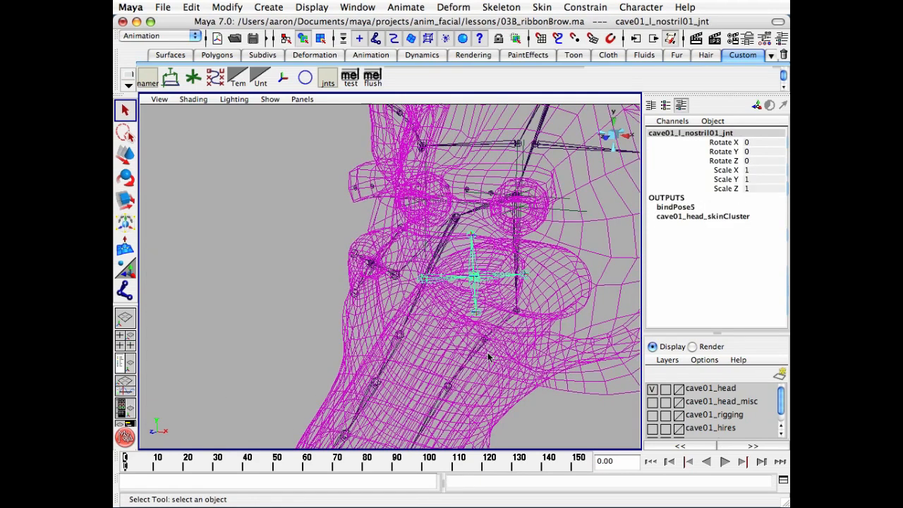
click(496, 283)
click(496, 275)
alt+drag(350, 292, 369, 294)
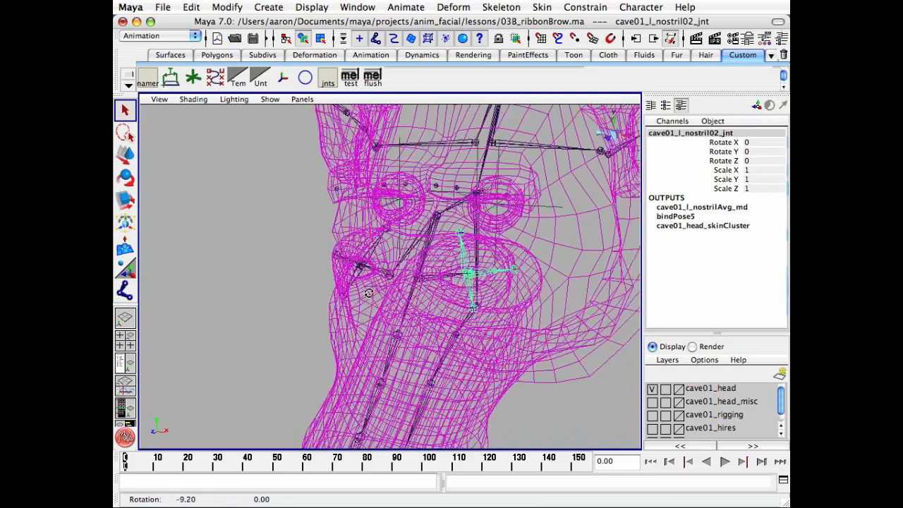
key(5)
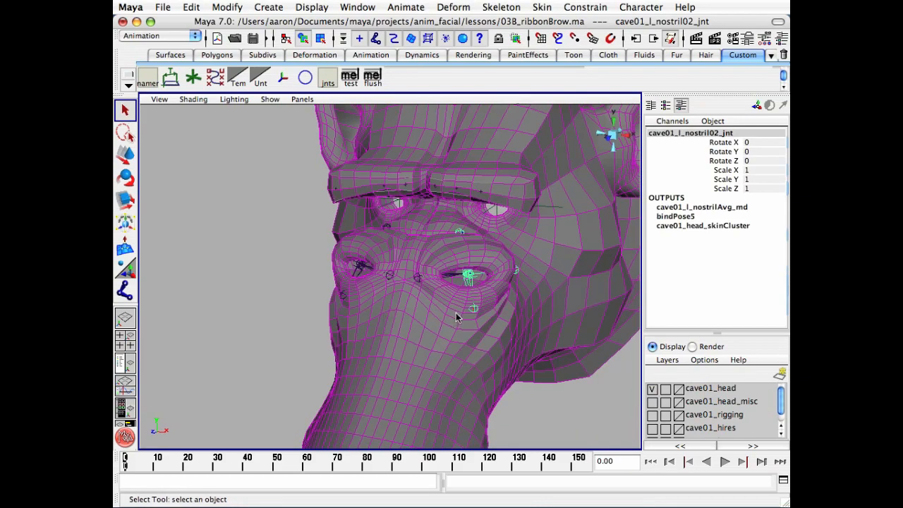
Step: Try rotating the cave01_l_nostril02_jnt joint, undo the rotation and clear the selection
key(e)
drag(443, 324, 508, 292)
key(z)
key(q)
click(262, 367)
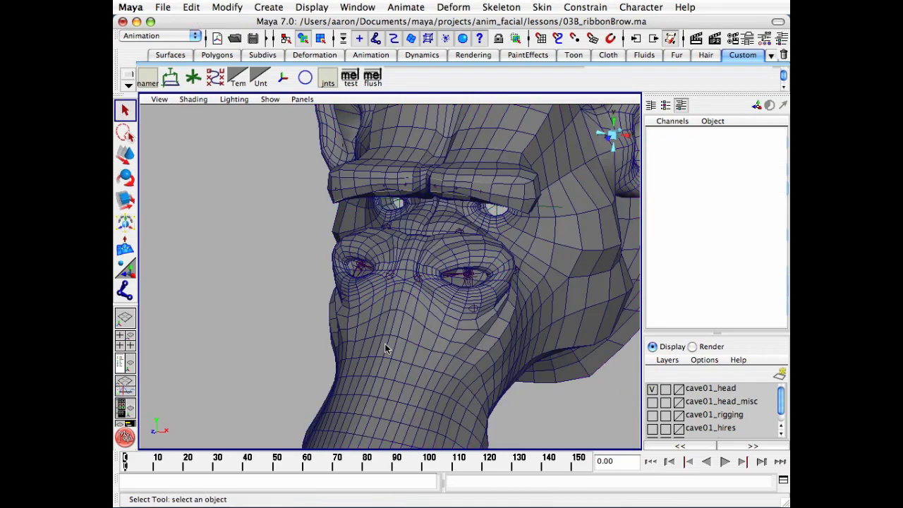
Step: Examine the layout of the nostril joints with the cave01_head layer temporarily hidden
click(652, 388)
alt+right_drag(458, 352, 489, 355)
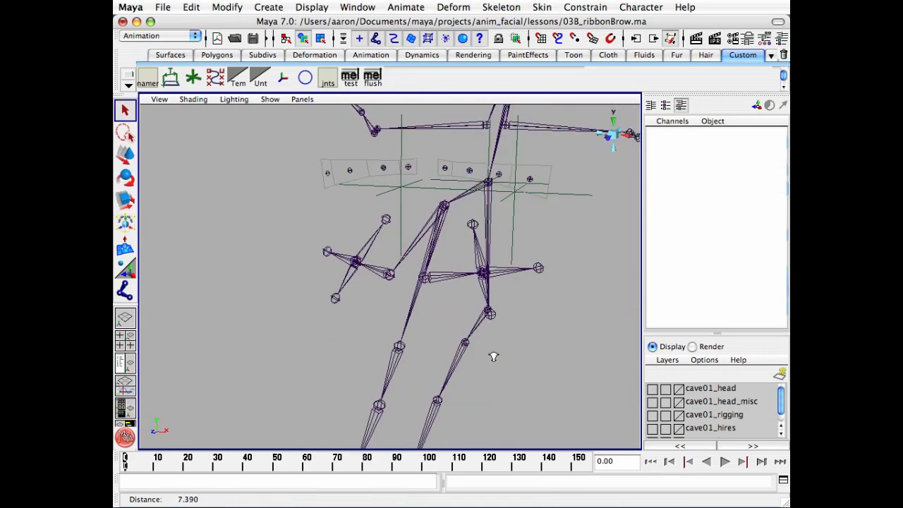
alt+drag(490, 354, 482, 322)
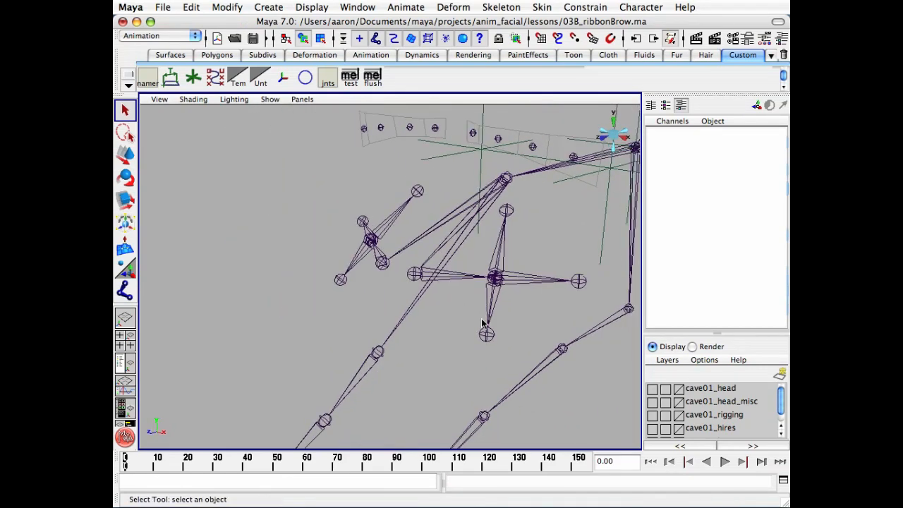
click(652, 388)
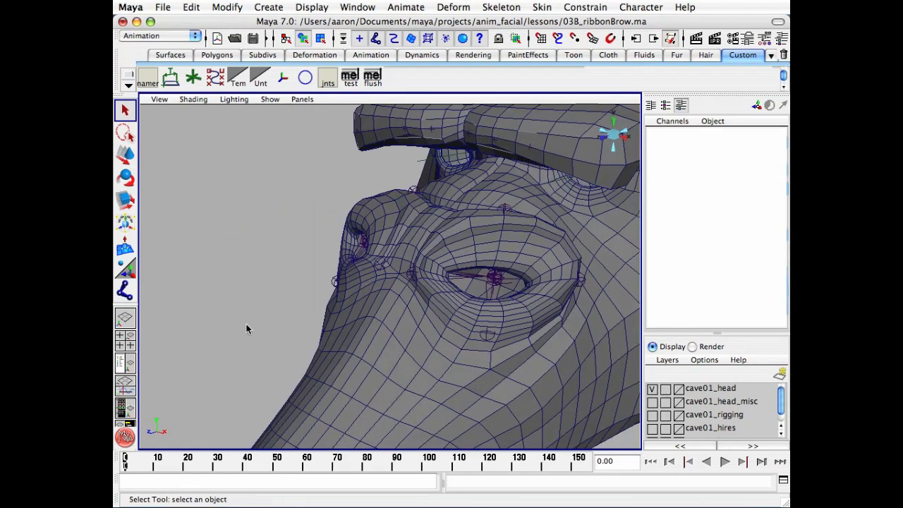
Step: Turn off all object types in the selection mask and enable only surfaces
right_click(357, 40)
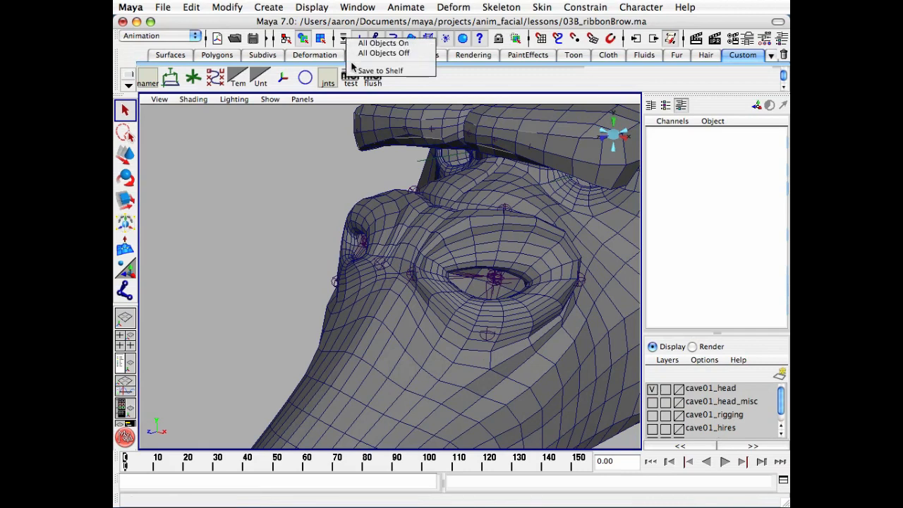
click(354, 56)
click(411, 38)
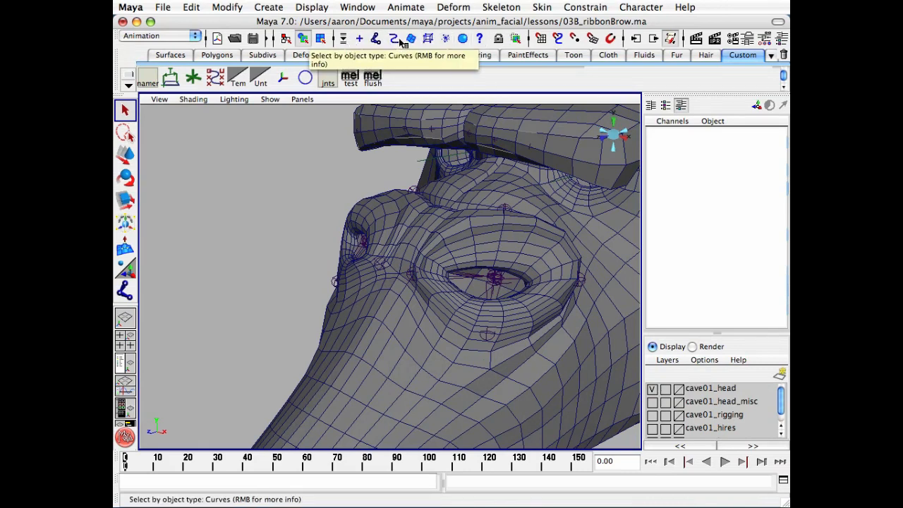
alt+middle_drag(480, 178, 427, 176)
alt+right_drag(428, 175, 371, 208)
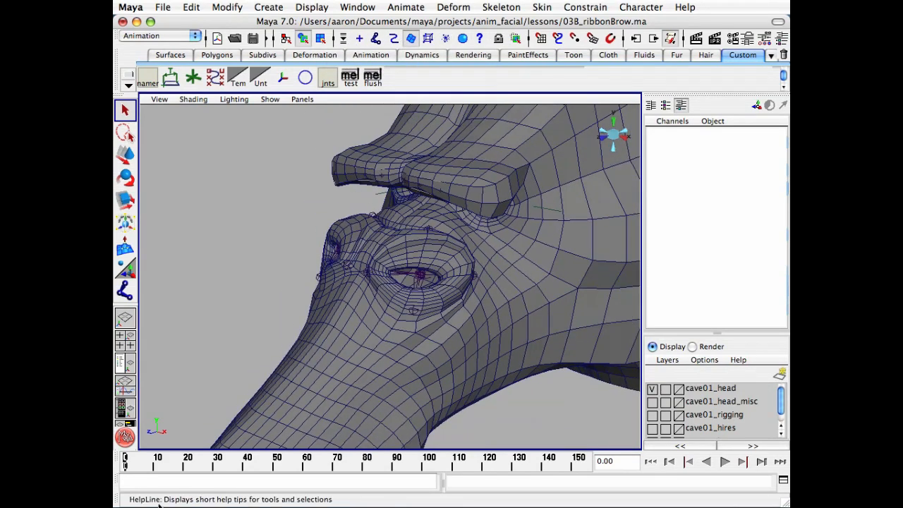
Step: Display the Range Slider and set the playback end time to 200
right_click(119, 460)
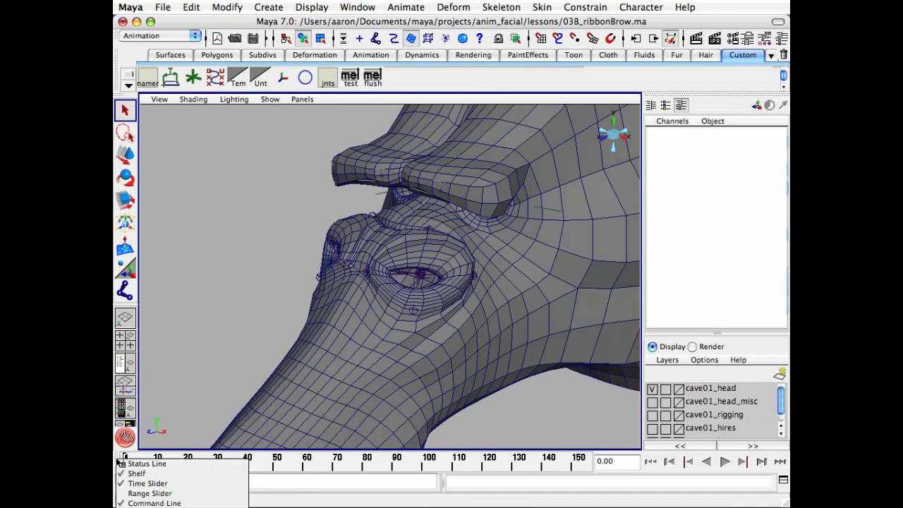
click(144, 493)
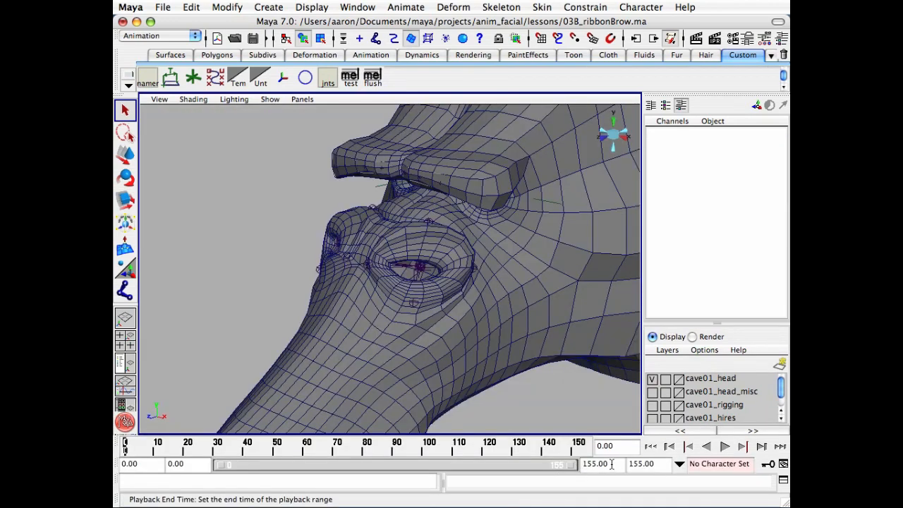
drag(611, 464, 582, 465)
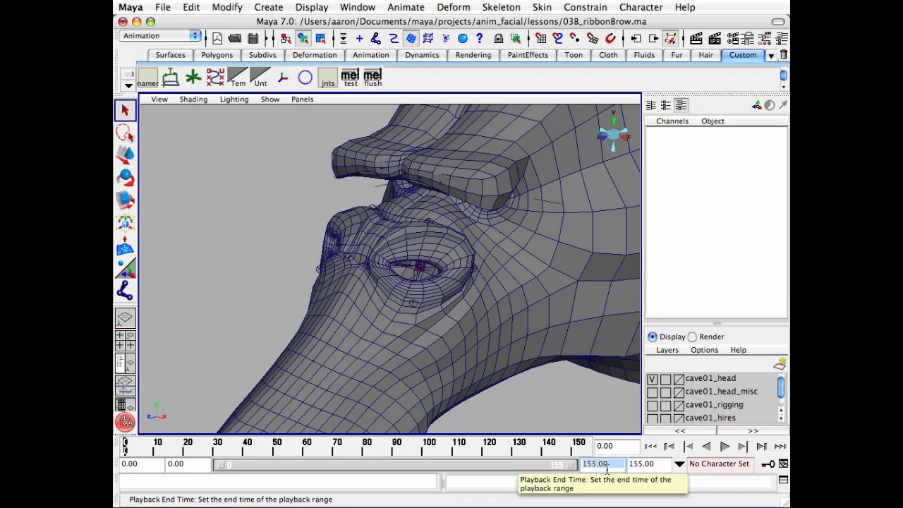
text(200)
key(Return)
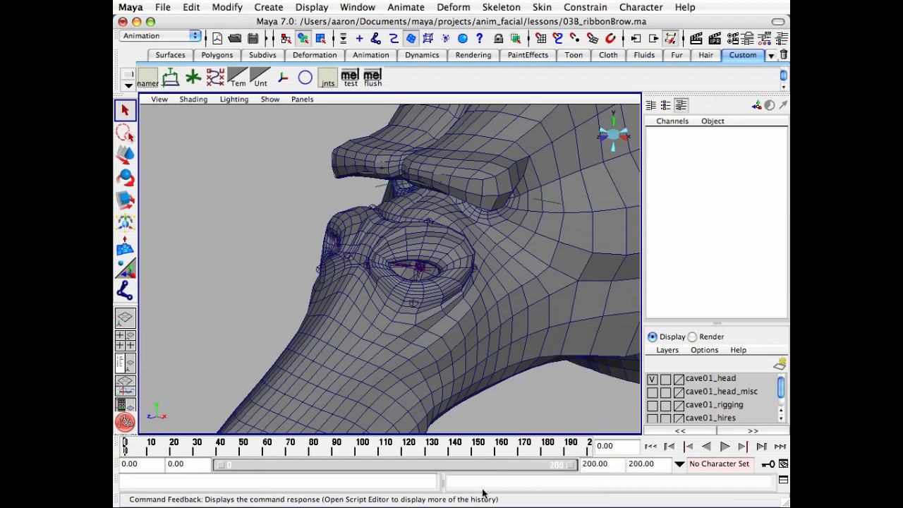
Step: Set the playback start time to 155 and go to frame 155
click(172, 465)
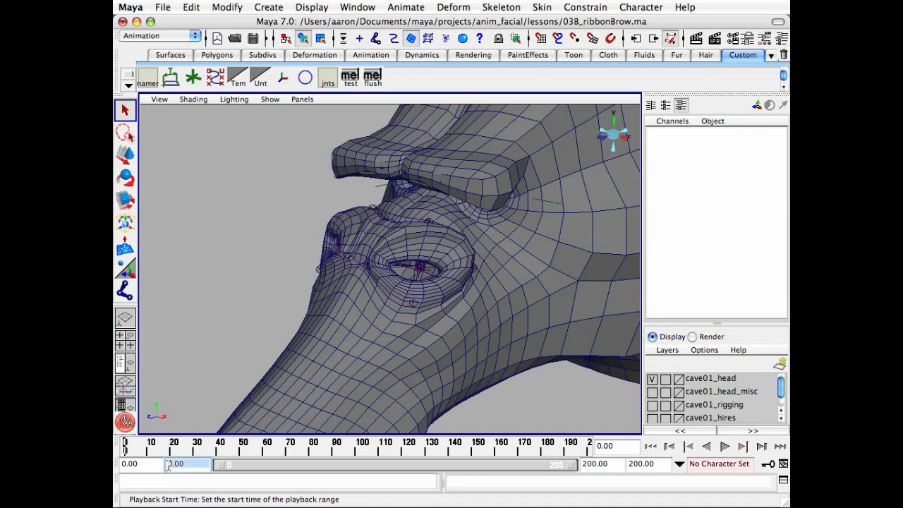
text(155)
key(Return)
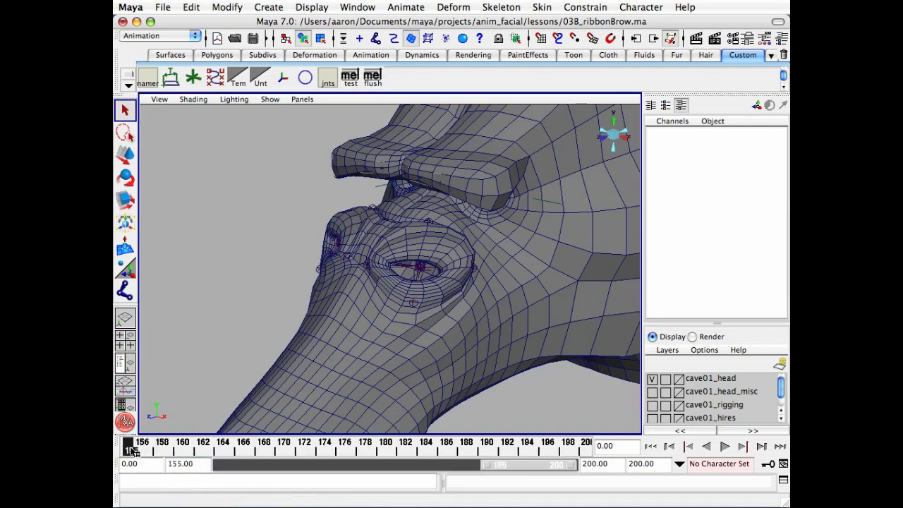
click(131, 450)
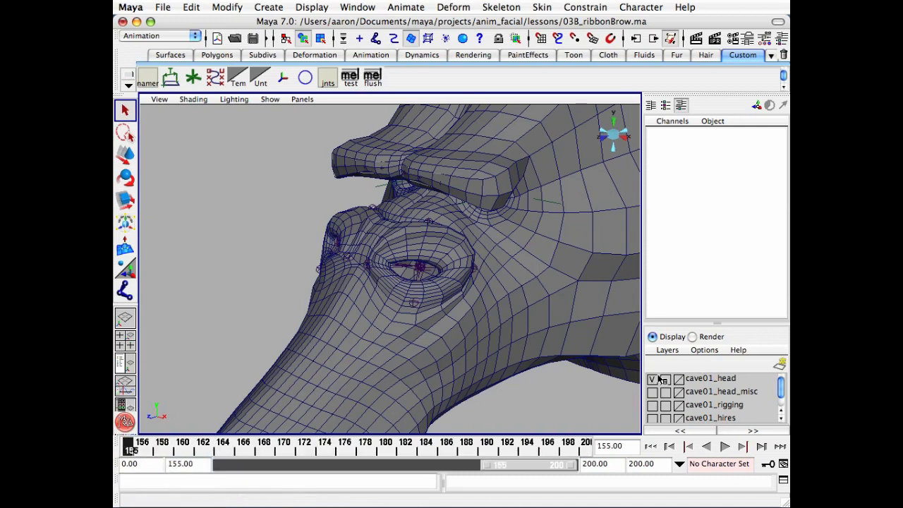
Step: Hide the cave01_head layer, make joints selectable and select the left and right nostril01 joints
click(652, 378)
mouse_move(518, 345)
alt+mouse_down()
mouse_move(527, 360)
mouse_move(517, 359)
alt+mouse_up()
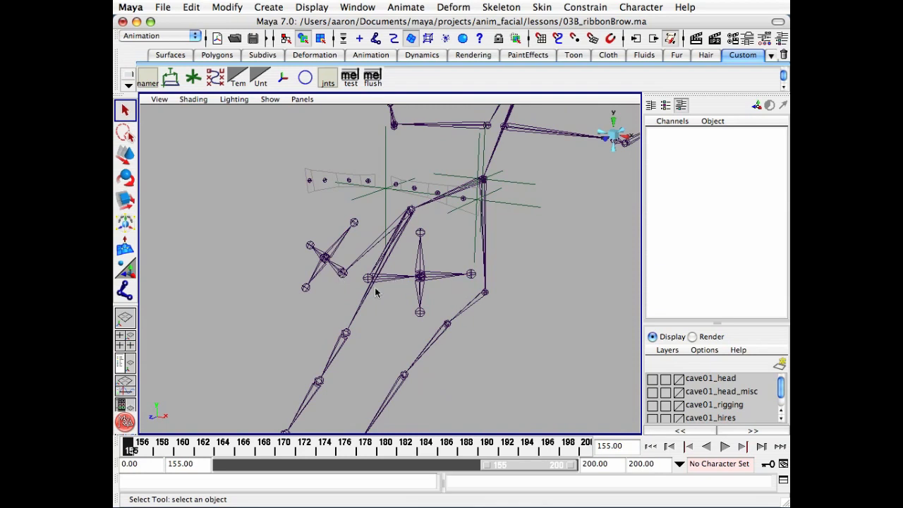
alt+middle_drag(416, 309, 473, 328)
alt+drag(472, 328, 464, 309)
click(379, 43)
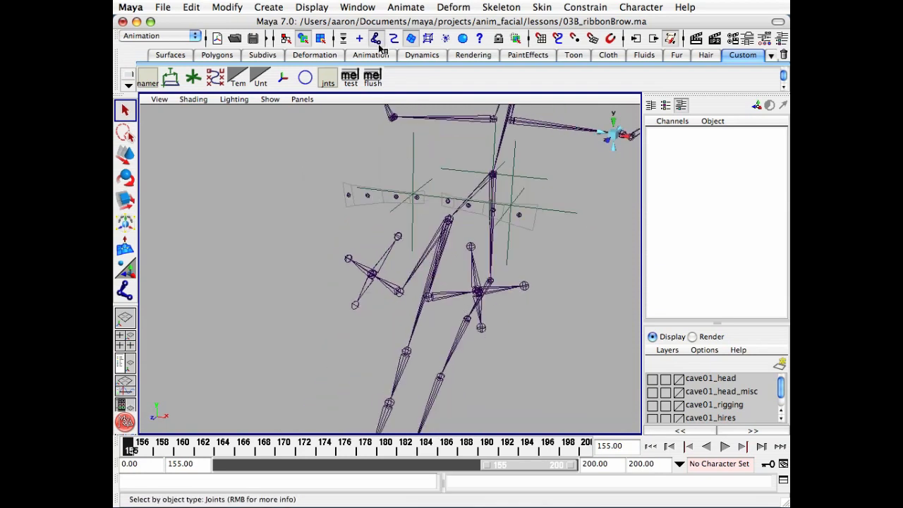
click(434, 299)
click(387, 289)
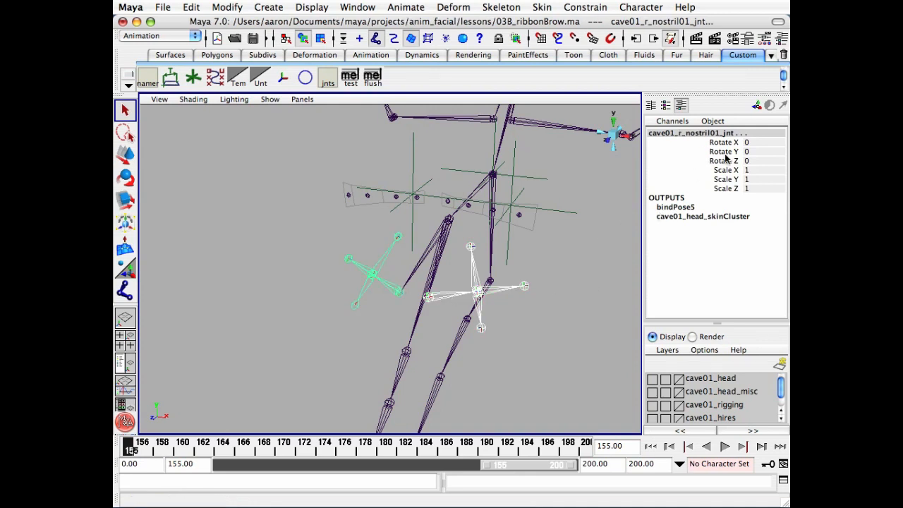
Step: Key only the Rotate Z channel of both nostril01 joints at frame 155
key(e)
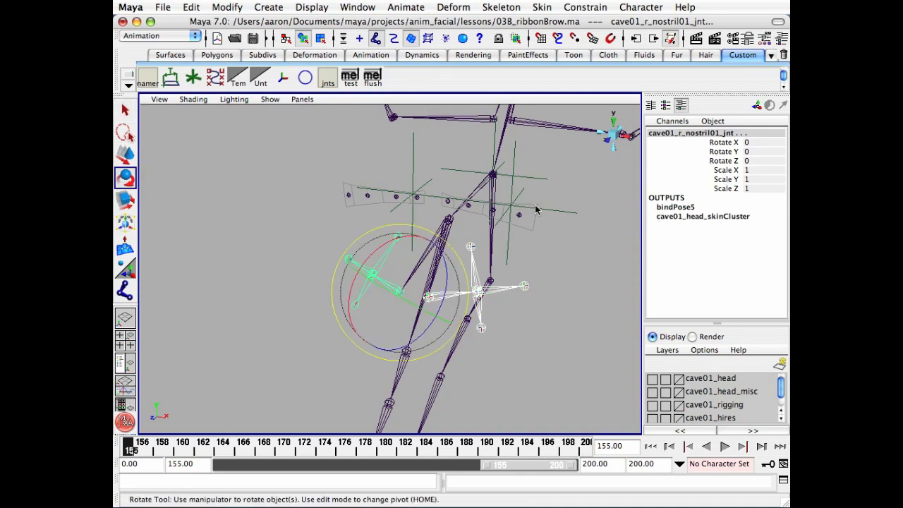
click(730, 189)
click(725, 161)
right_click(725, 163)
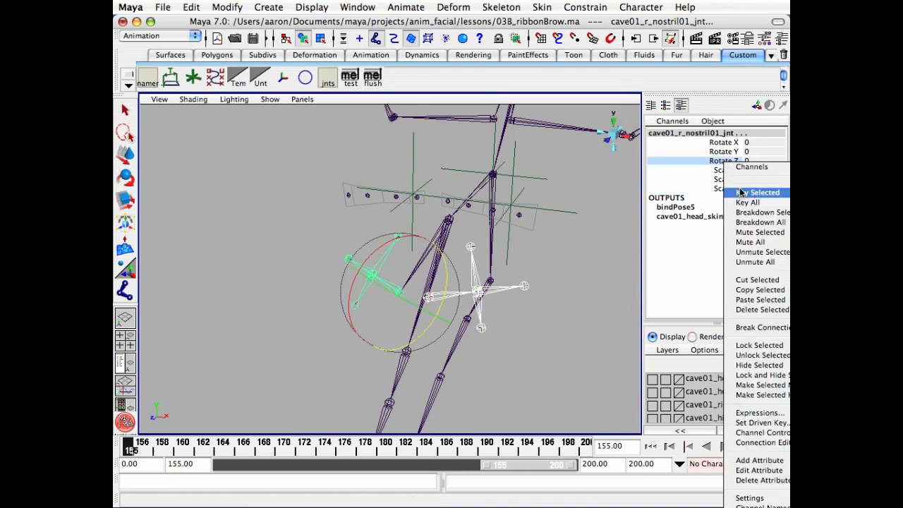
click(744, 195)
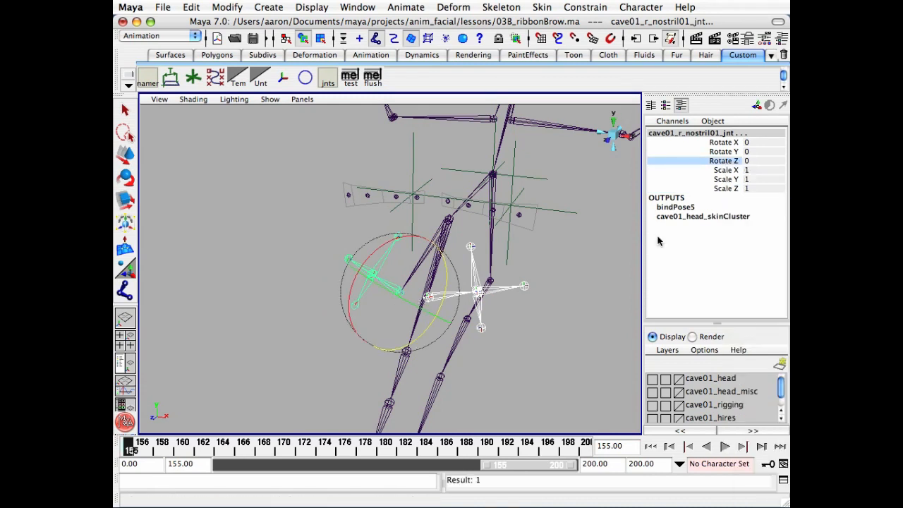
Step: At frame 160, set Rotate Z of both nostril01 joints to 5 and key that channel
click(182, 448)
mouse_move(296, 364)
middle_down()
mouse_move(312, 369)
mouse_move(242, 372)
mouse_move(290, 372)
middle_up()
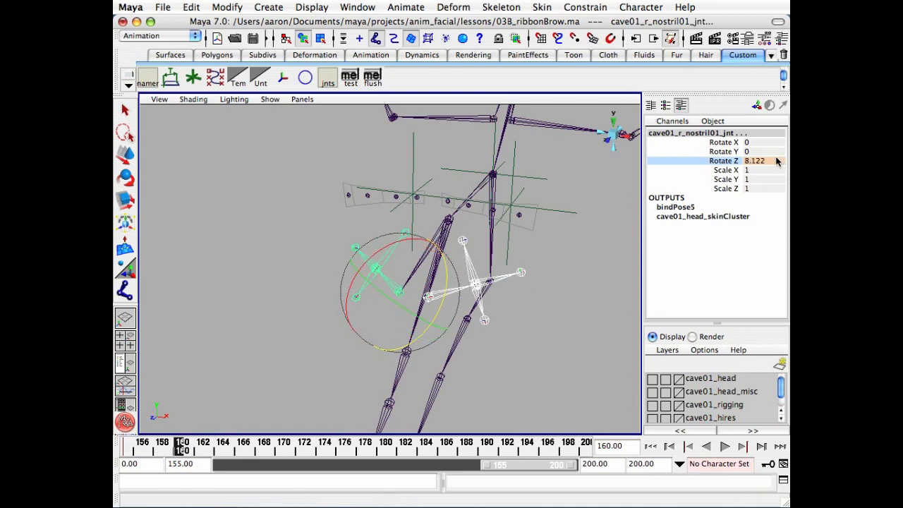
click(766, 162)
text(5)
key(Return)
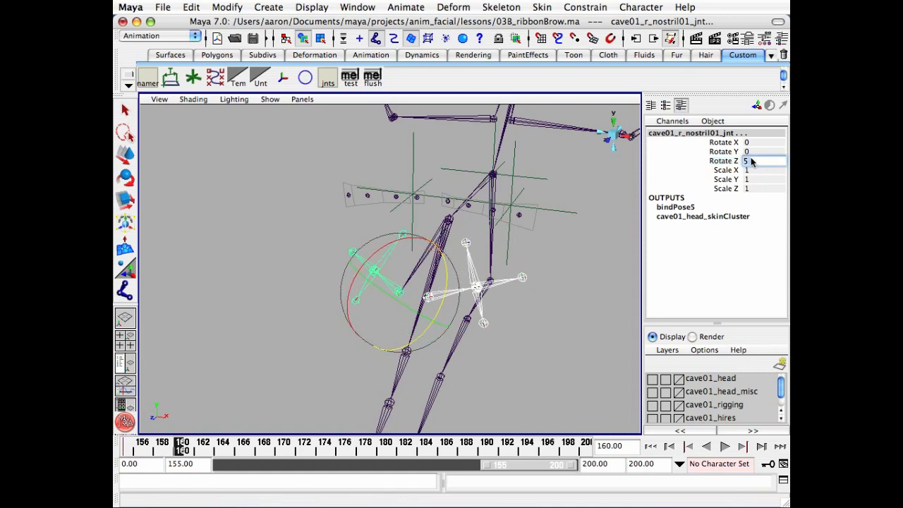
click(722, 161)
right_drag(721, 161, 732, 195)
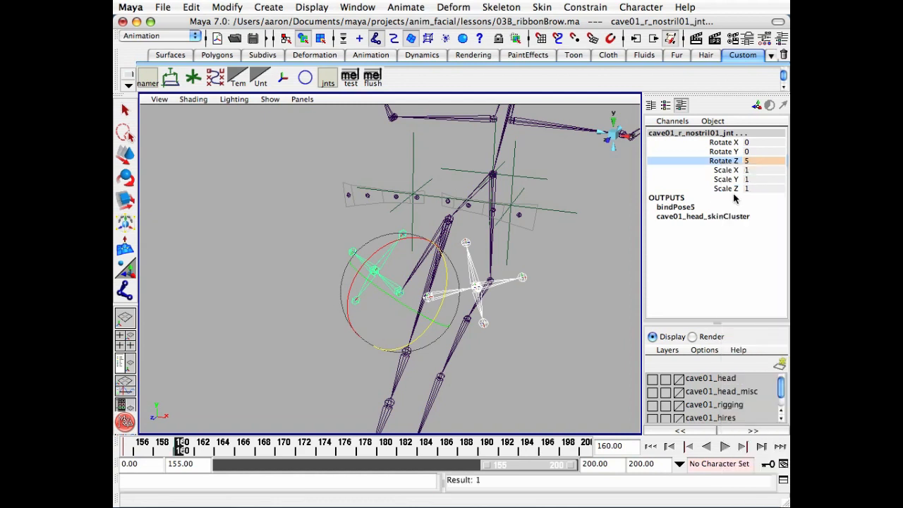
Step: At frame 165, set Rotate Z of both nostril01 joints to -20 and key that channel
click(232, 452)
middle_drag(522, 332, 543, 357)
click(754, 161)
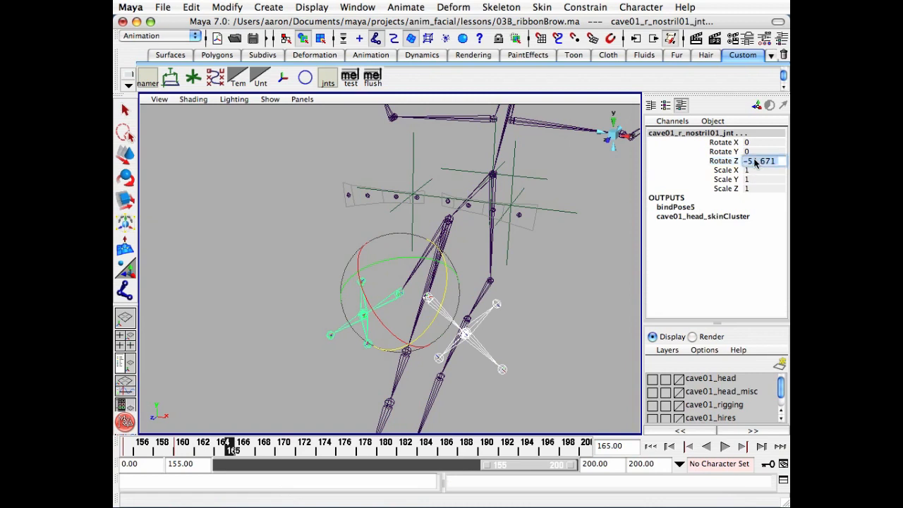
text(-20)
key(Return)
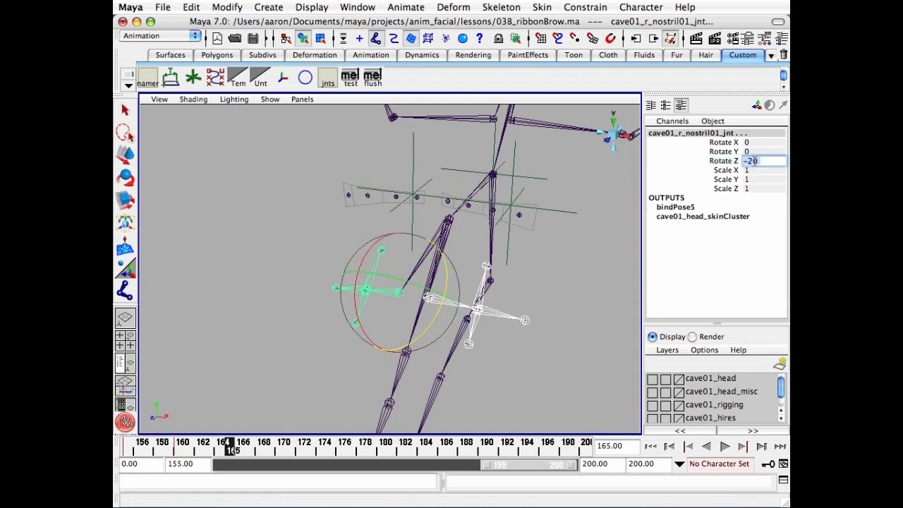
right_drag(717, 165, 686, 196)
Step: At frame 170, set Rotate Z of both nostril01 joints to 0 and key that channel
click(282, 450)
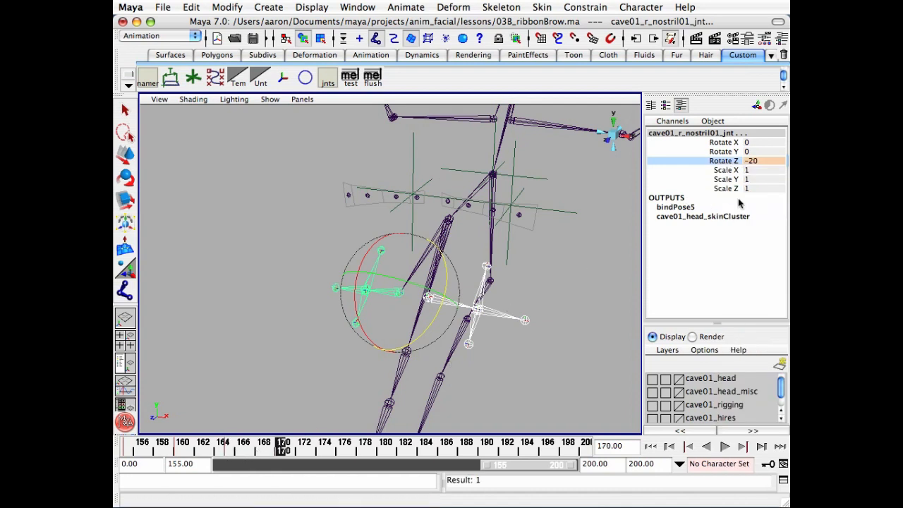
click(755, 161)
text(0)
key(Return)
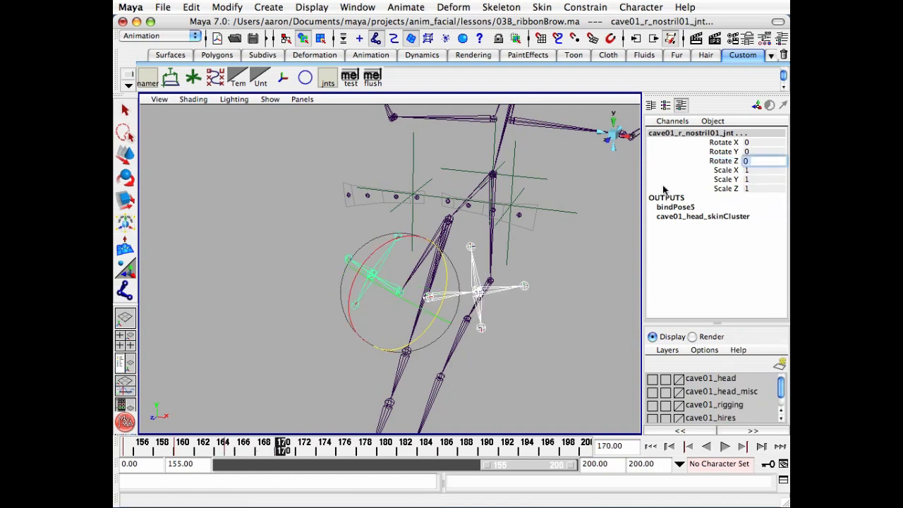
right_drag(704, 166, 726, 193)
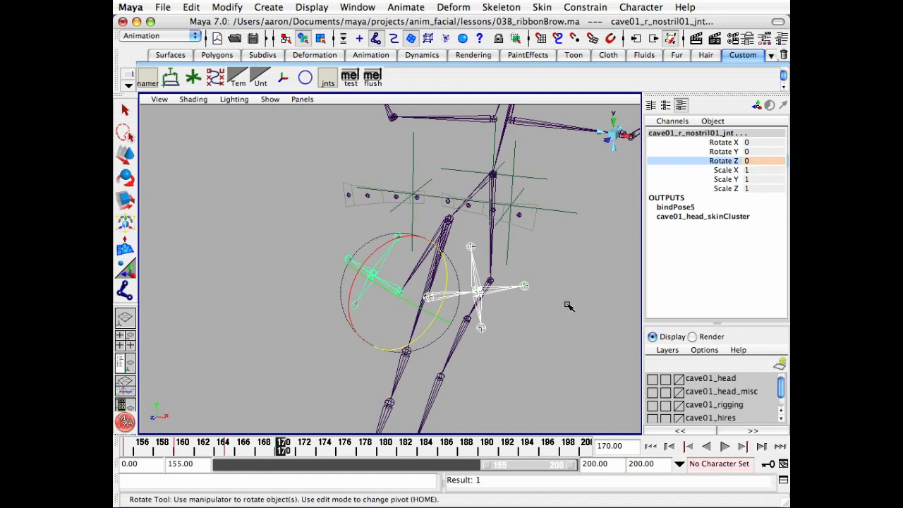
Step: Select the left and right nostril02 joints and key only their Rotate Z channel at frame 170
click(514, 297)
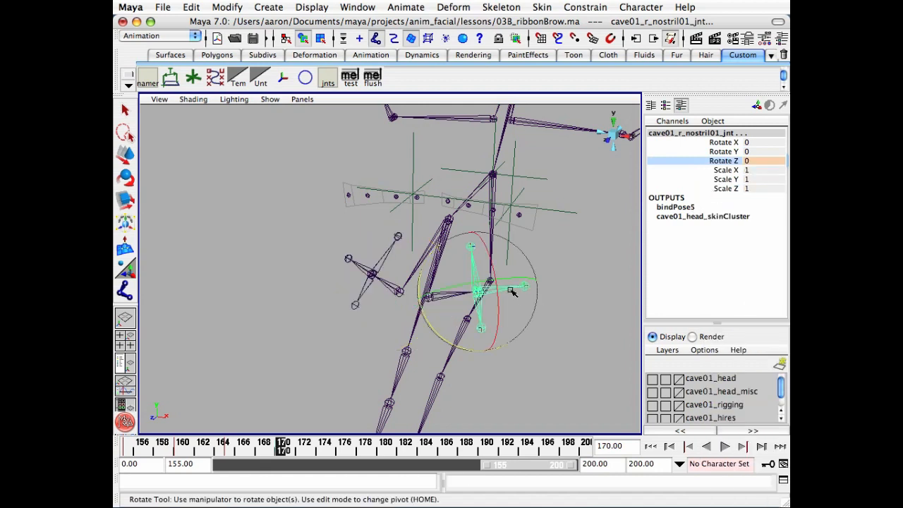
click(366, 271)
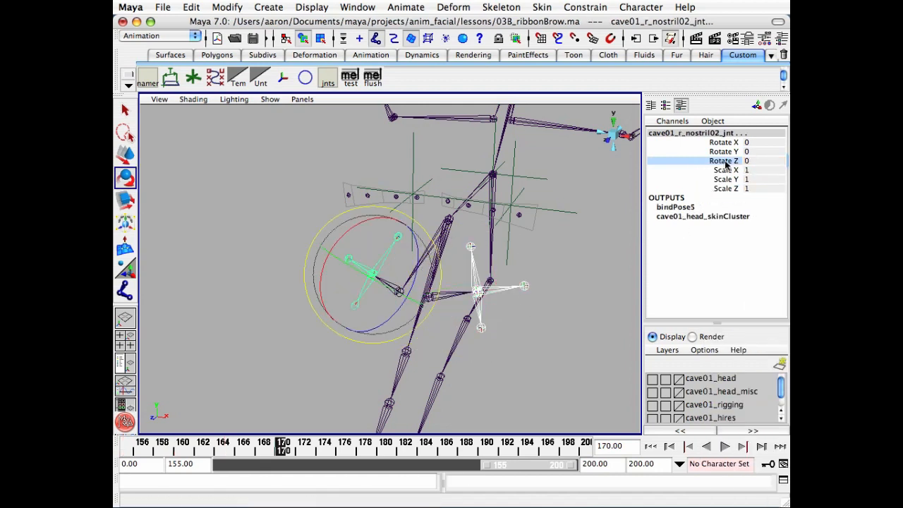
right_drag(726, 164, 737, 192)
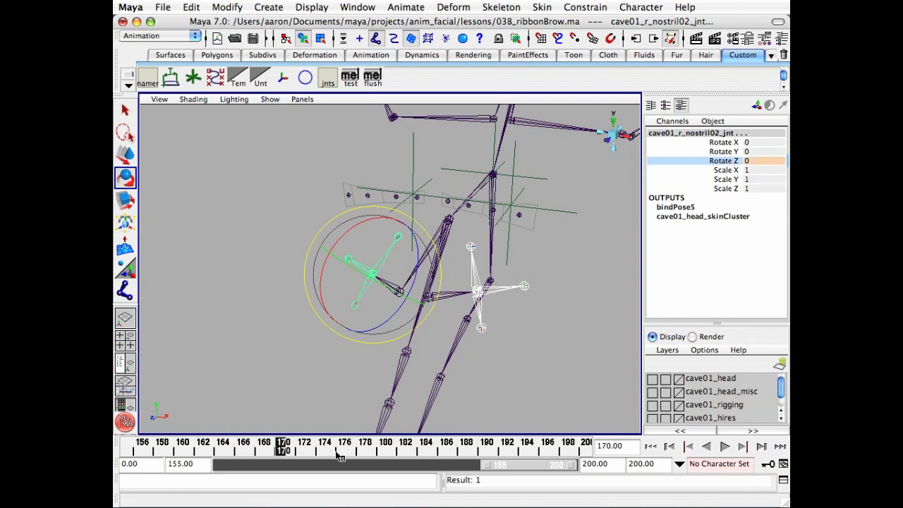
Step: Go to frame 175, select the left nostril02 joint and try a Z rotation on it
click(335, 450)
middle_drag(470, 374, 468, 371)
key(ctrl+z)
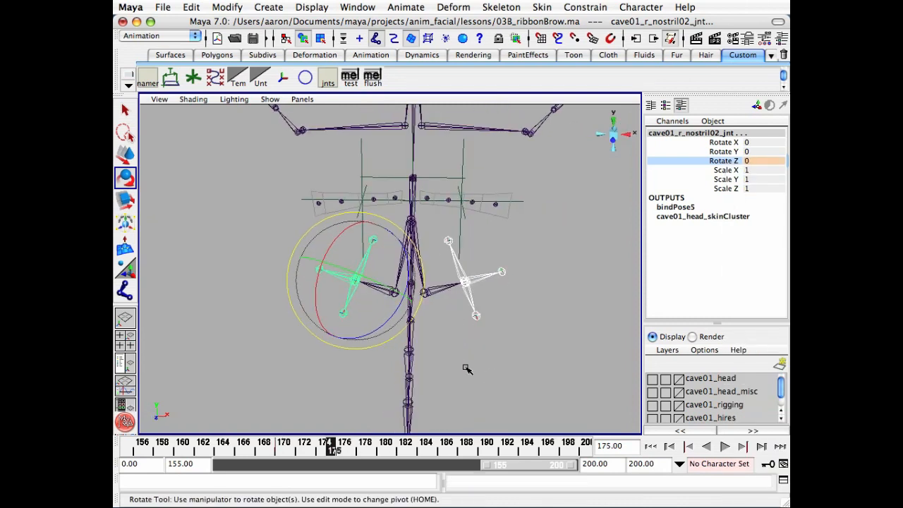
click(497, 369)
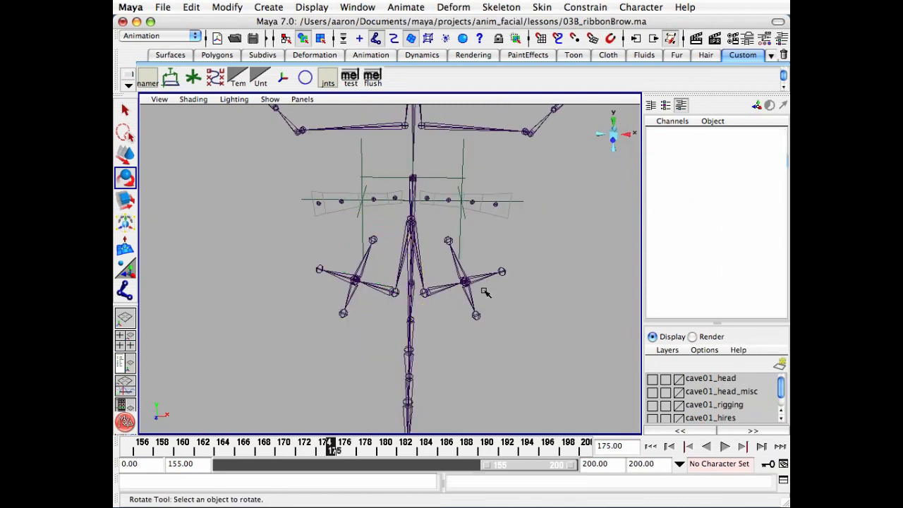
click(487, 281)
drag(439, 332, 479, 342)
key(ctrl+z)
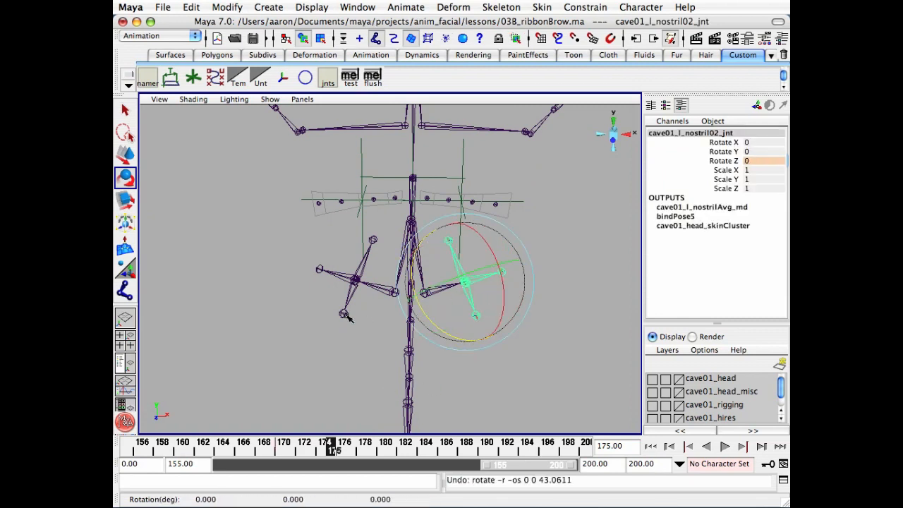
Step: Add the right nostril02 joint to the selection, set Rotate Z of both joints to 45 and key it at frame 175
click(362, 287)
drag(385, 328, 349, 349)
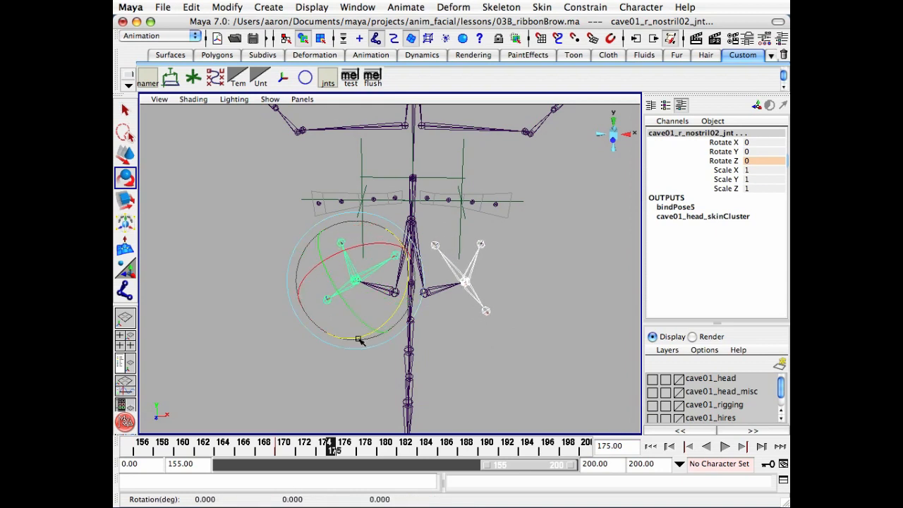
text(45)
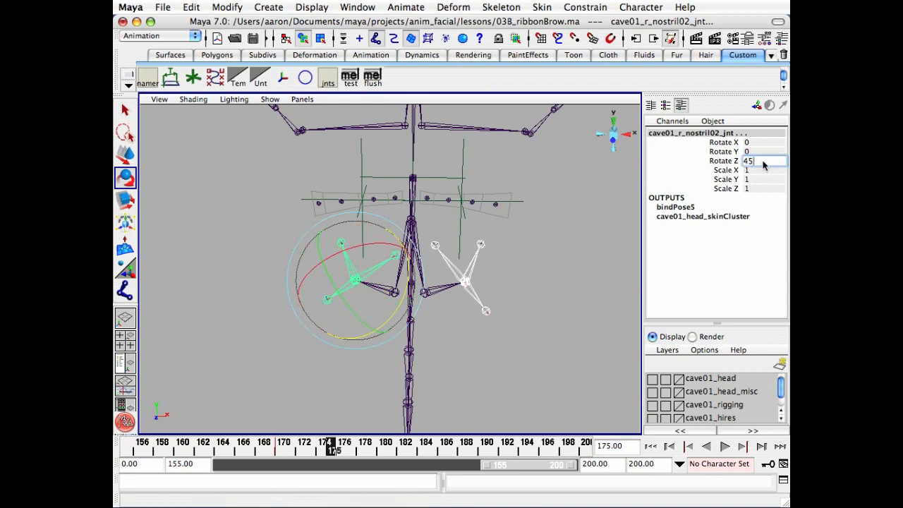
key(Return)
click(726, 163)
right_click(726, 163)
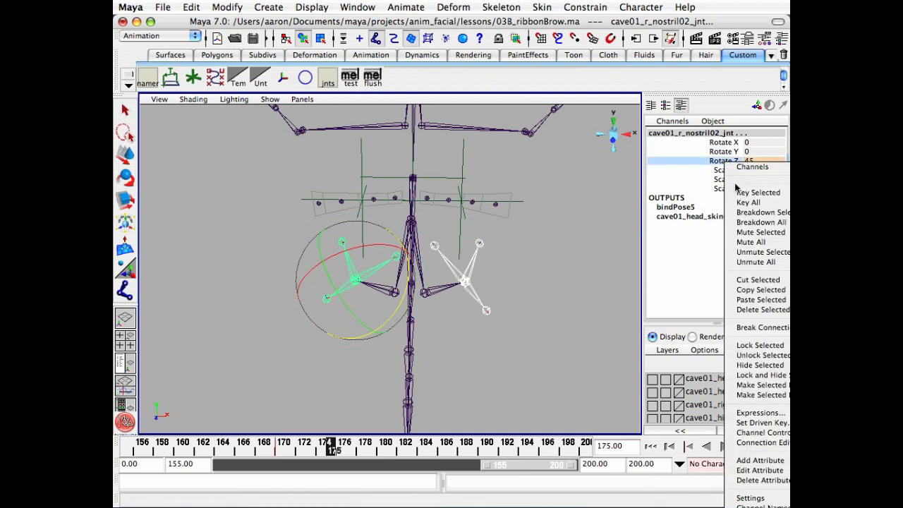
click(699, 185)
Step: At frame 180, set Rotate Z of both nostril02 joints to -45 and key that channel
key(period)
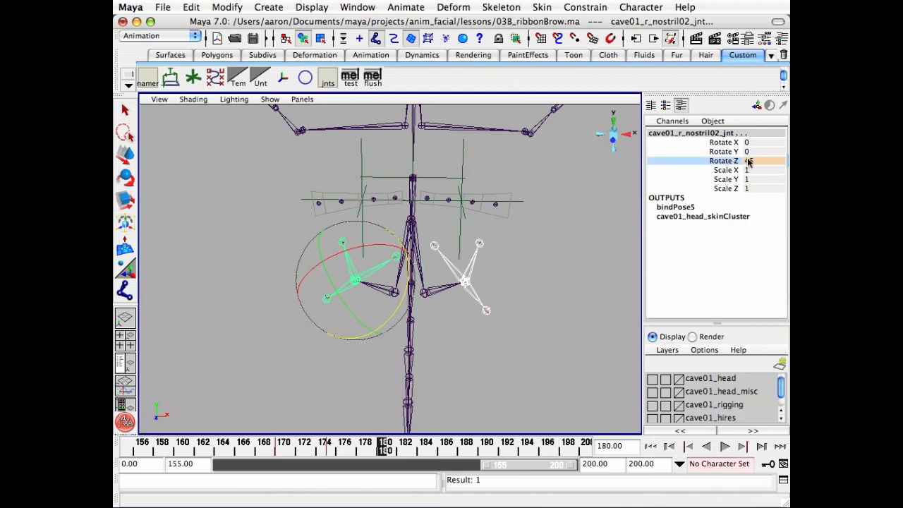
double_click(748, 161)
text(-)
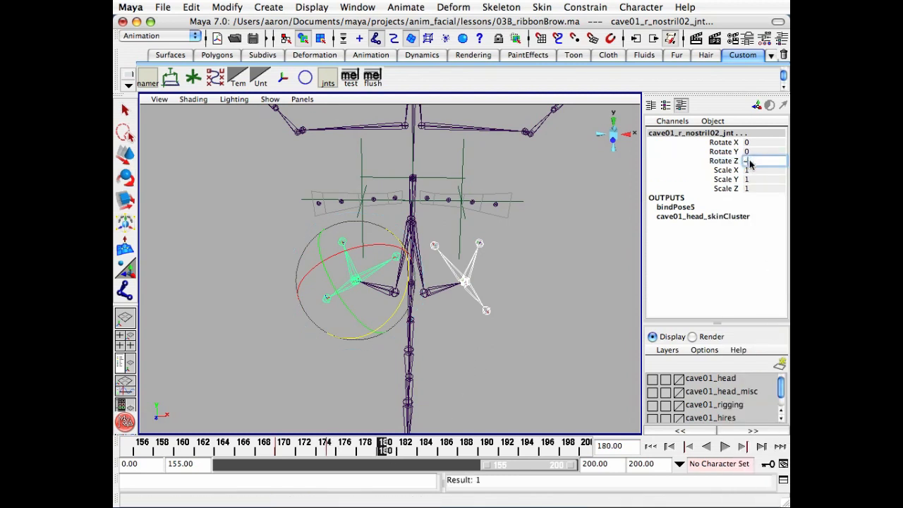
text(45)
key(Return)
click(723, 161)
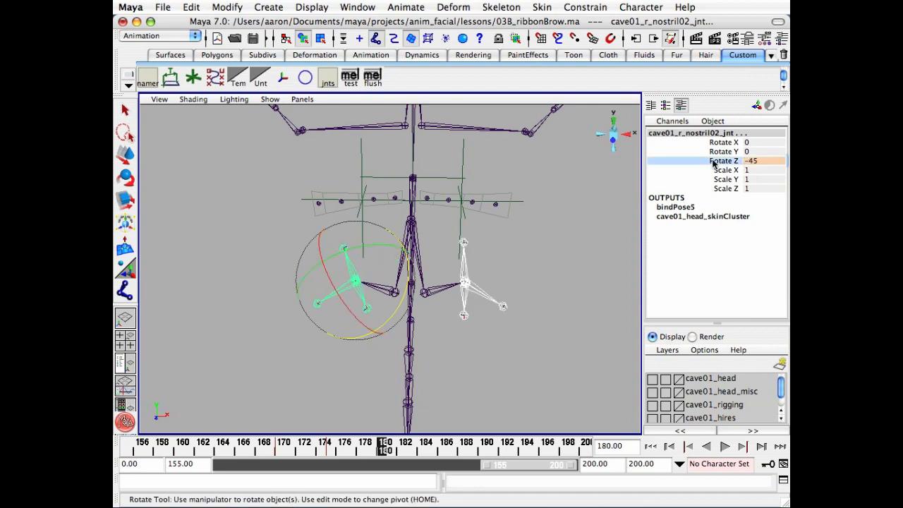
right_click(723, 161)
click(730, 188)
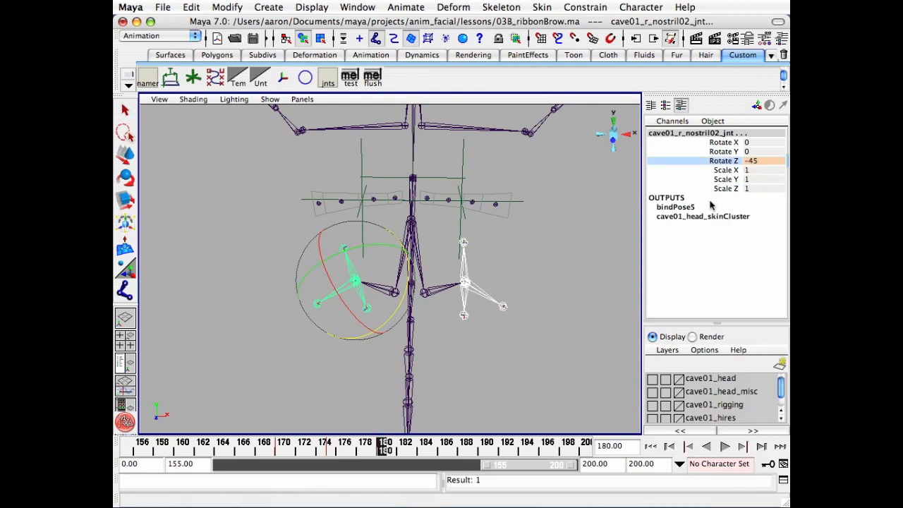
Step: At frame 185, set Rotate Z of both nostril02 joints to 0, key that channel and deselect the joints
click(433, 451)
click(756, 160)
text(0)
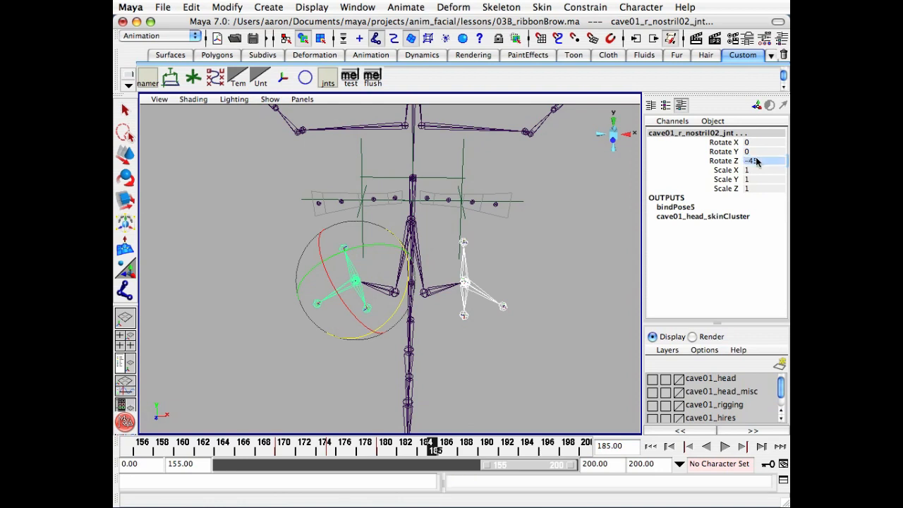
key(Return)
right_drag(730, 161, 740, 187)
click(548, 327)
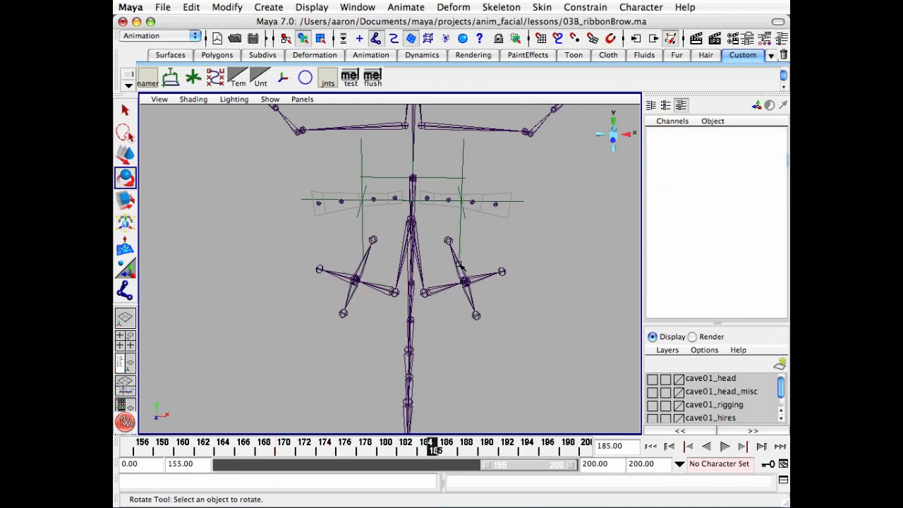
Step: Select the left and right upnostril01 joints and key only their Scale X channel at frame 185
click(459, 266)
click(362, 264)
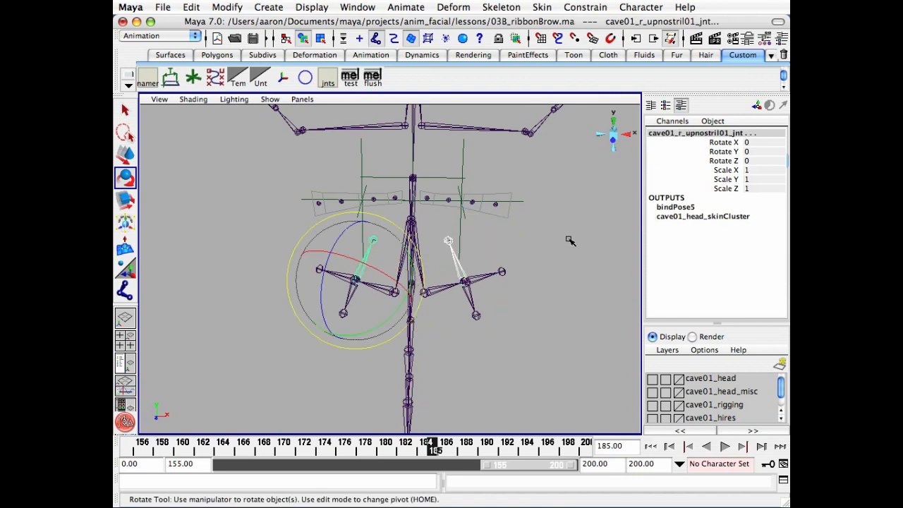
click(726, 170)
key(r)
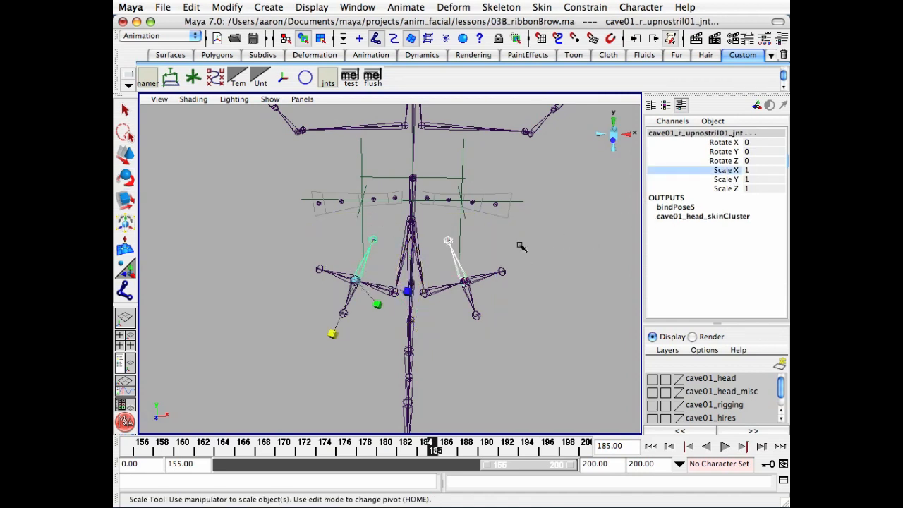
drag(336, 336, 314, 363)
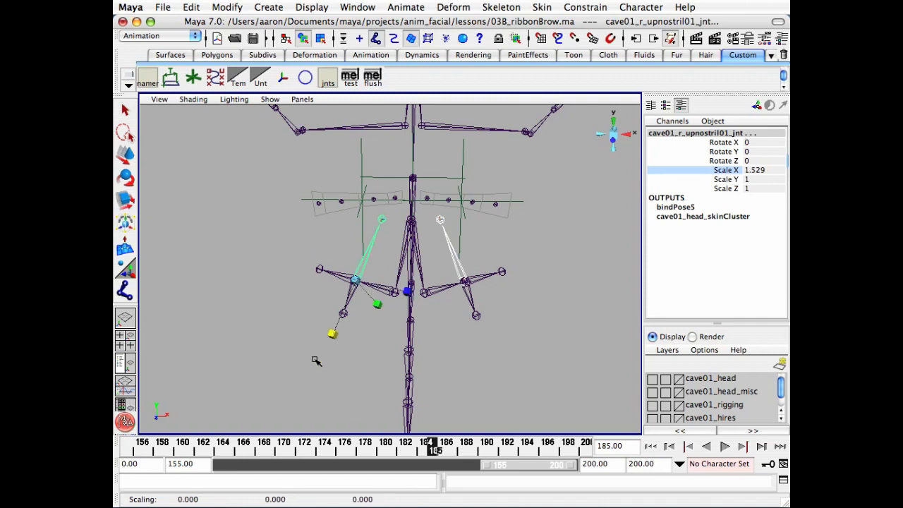
right_click(681, 171)
click(698, 200)
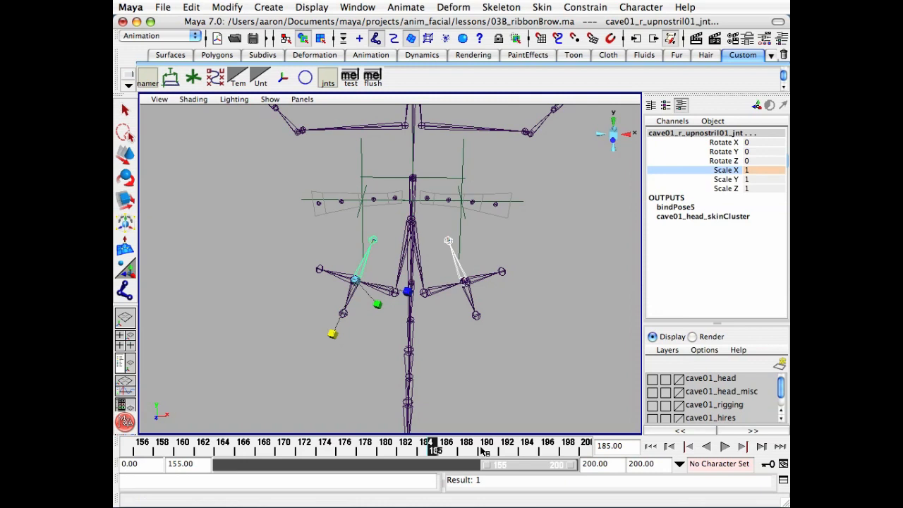
Step: At frame 190, set Scale X of both upnostril01 joints to 1.5 and key that channel
click(484, 450)
middle_drag(332, 342, 333, 353)
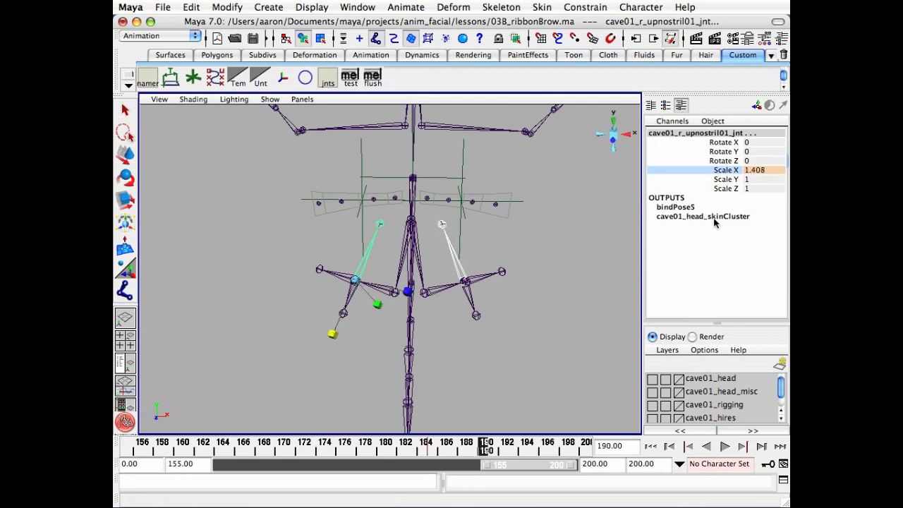
double_click(766, 171)
text(1.5)
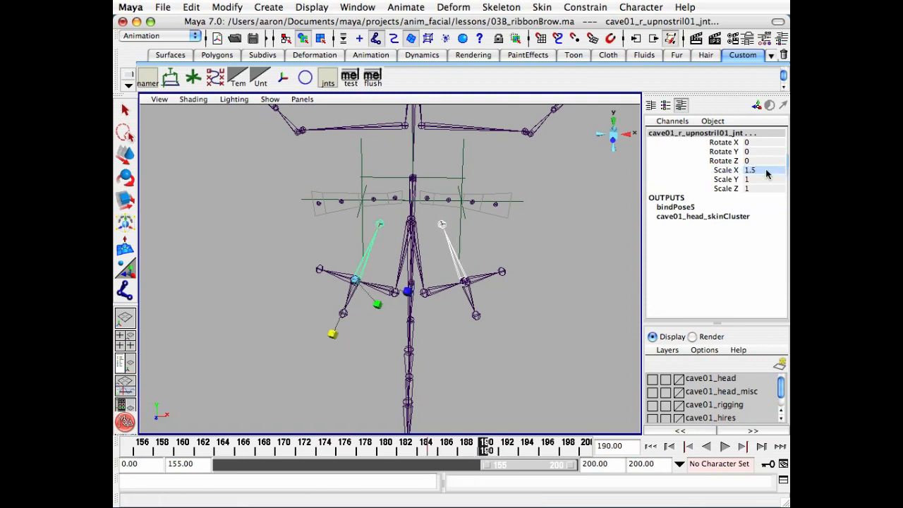
key(Return)
click(730, 172)
right_click(729, 172)
click(754, 201)
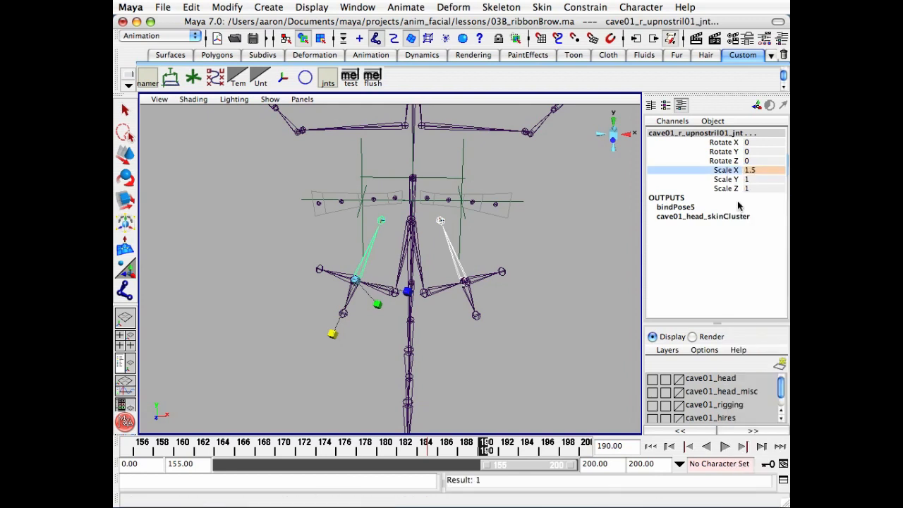
Step: At frame 195, set Scale X of both upnostril01 joints to 1 and key that channel
drag(491, 449, 532, 450)
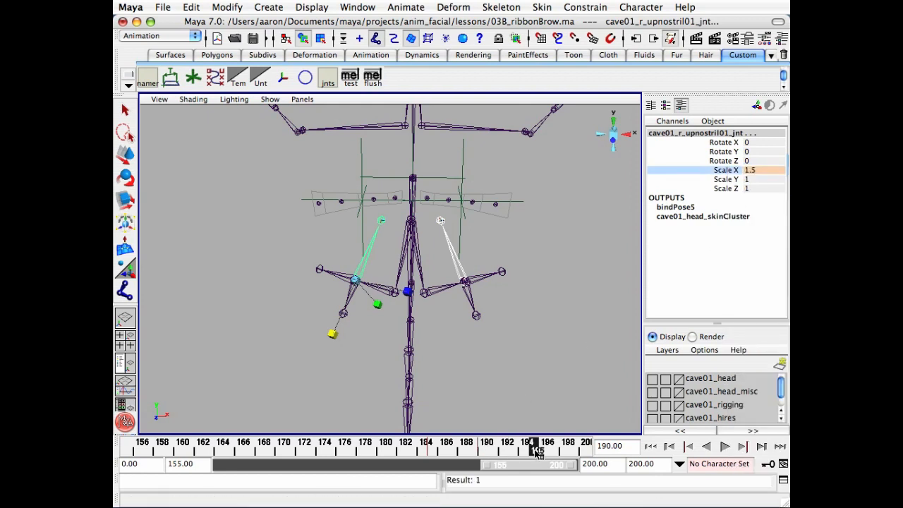
double_click(766, 172)
text(1)
key(Return)
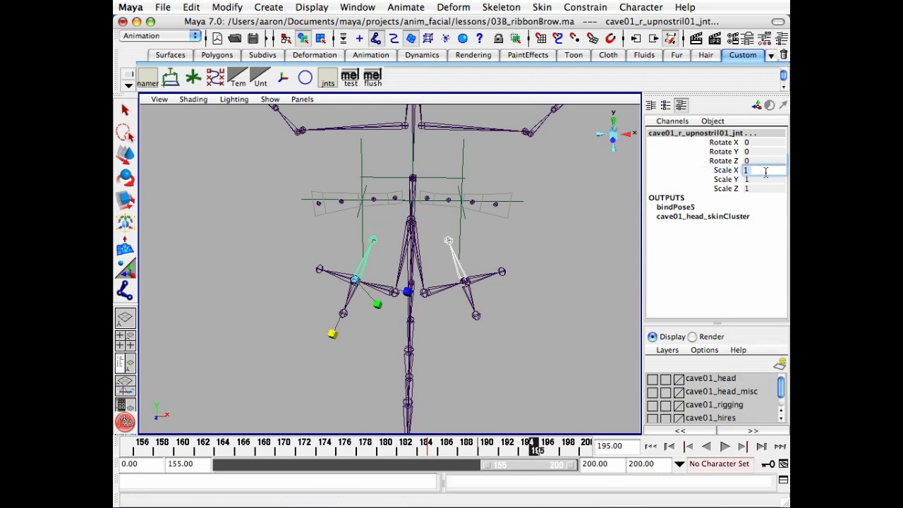
click(704, 170)
right_click(704, 170)
click(733, 202)
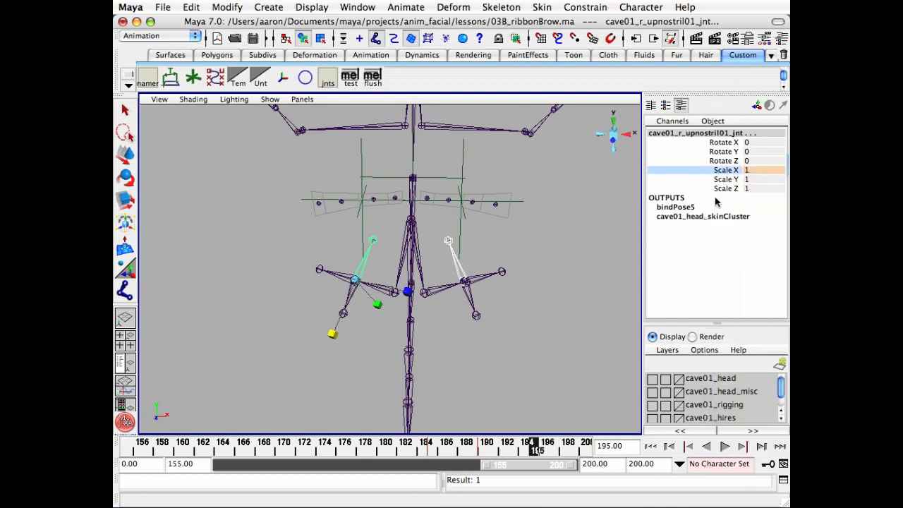
Step: Select the left and right lonostril01 joints and key only their Scale X channel at frame 195
click(477, 315)
key(e)
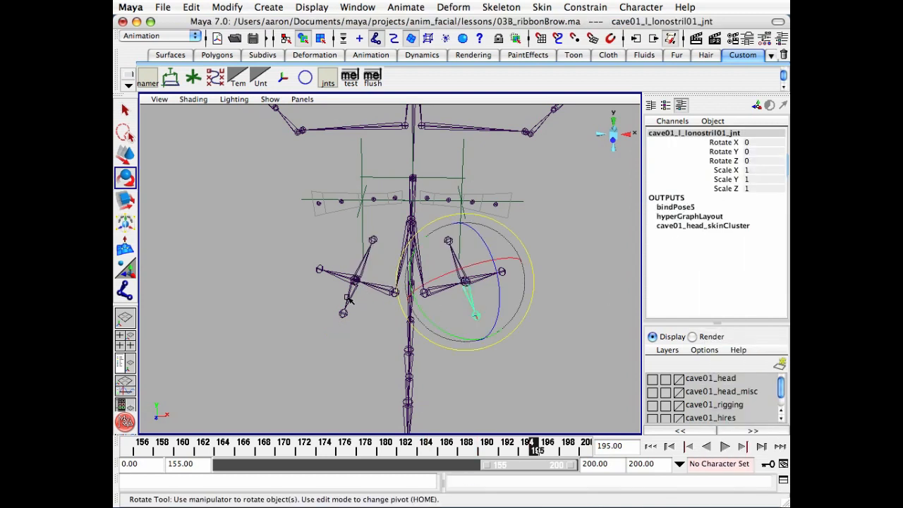
click(344, 311)
click(719, 170)
right_click(719, 171)
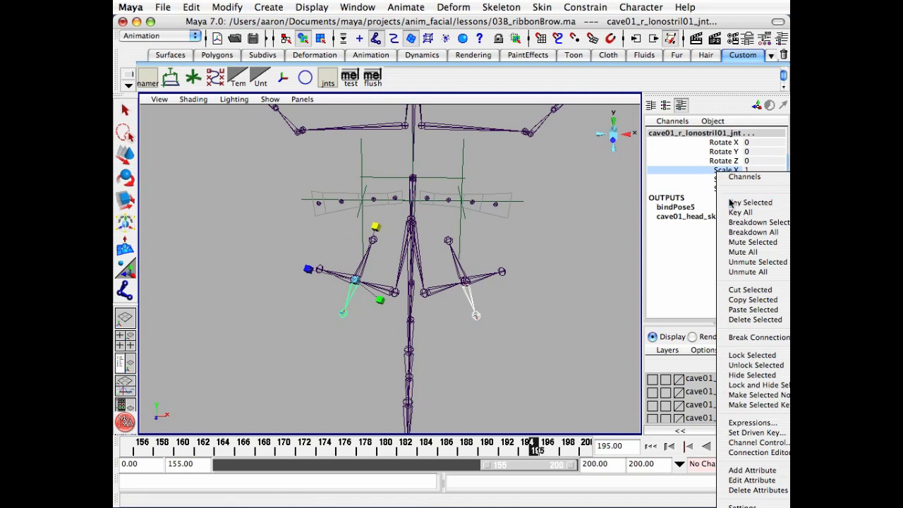
click(731, 203)
Step: Set the playback end time to 210 and go to frame 200
click(585, 465)
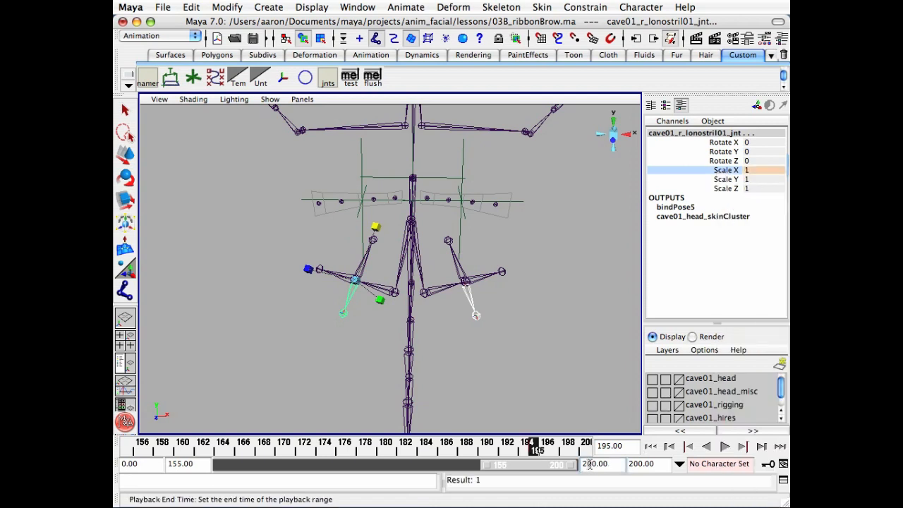
text(210)
key(Return)
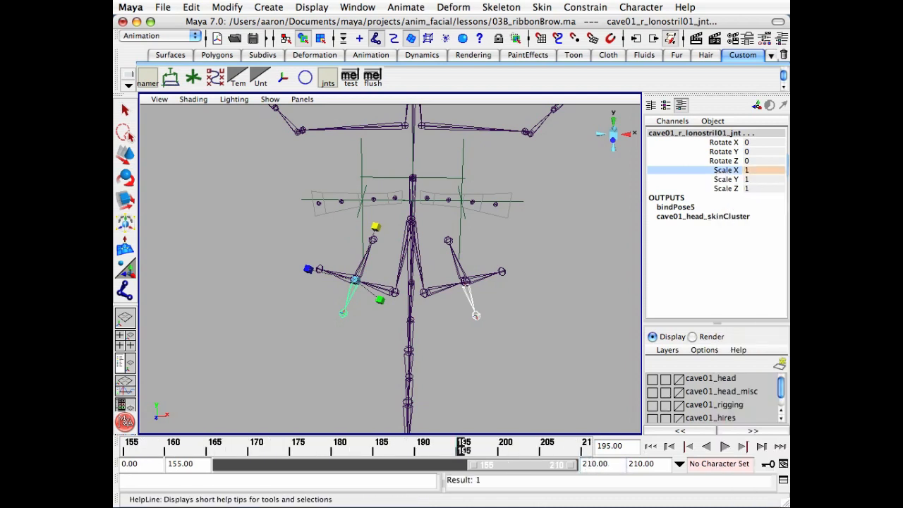
click(503, 452)
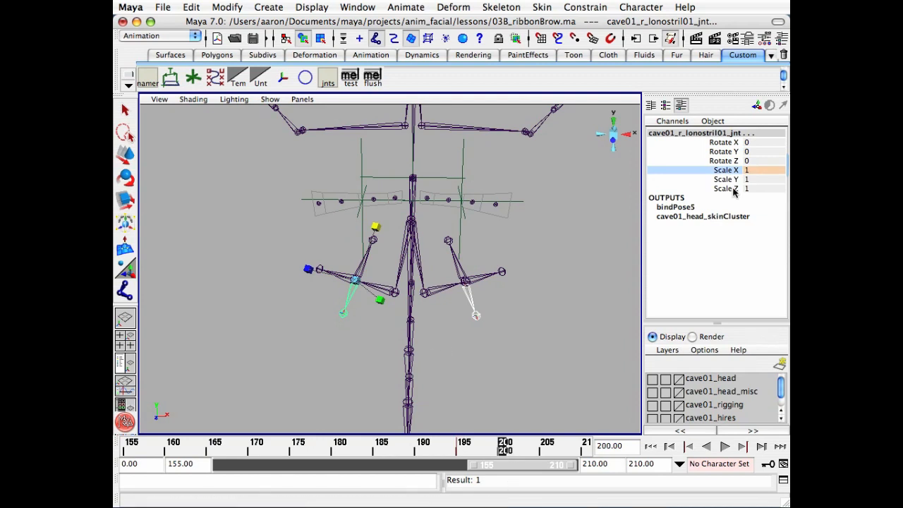
Step: At frame 200, set Scale X of both lonostril01 joints to 1.5 and key that channel
click(759, 172)
text(0.5)
key(Return)
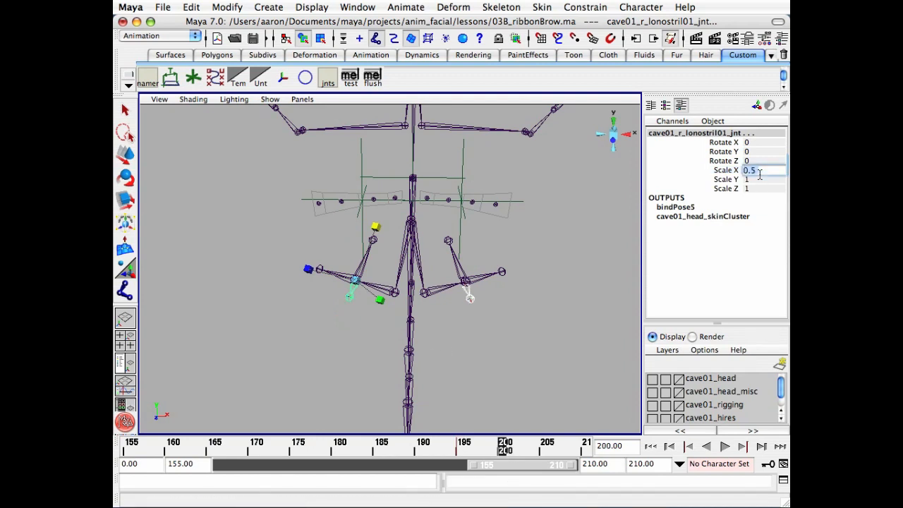
text(1.5)
key(Return)
right_click(731, 174)
click(755, 202)
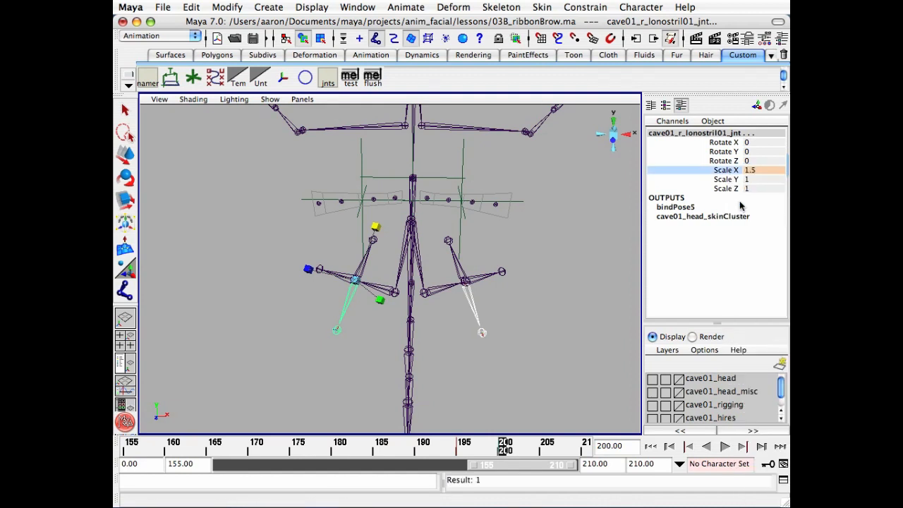
Step: Go to frame 205 and set Scale X of both lonostril01 joints to 1
click(546, 446)
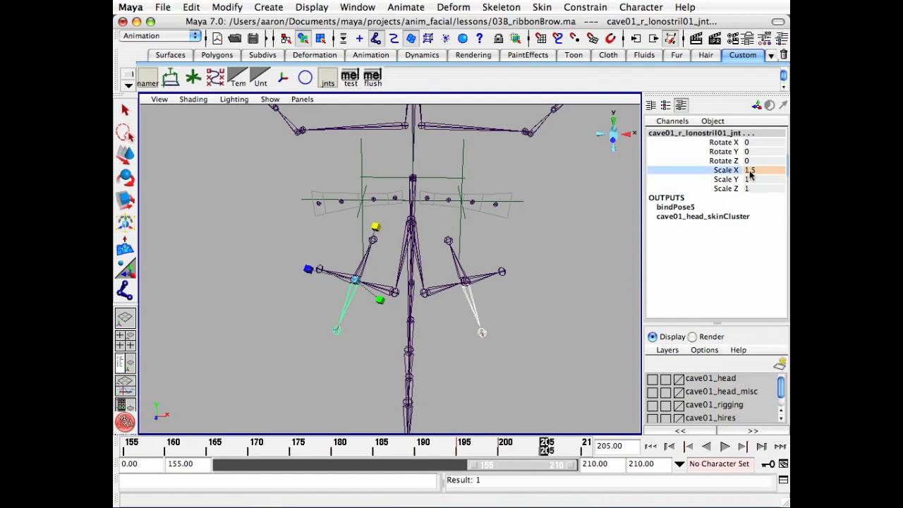
click(750, 171)
text(1)
key(Return)
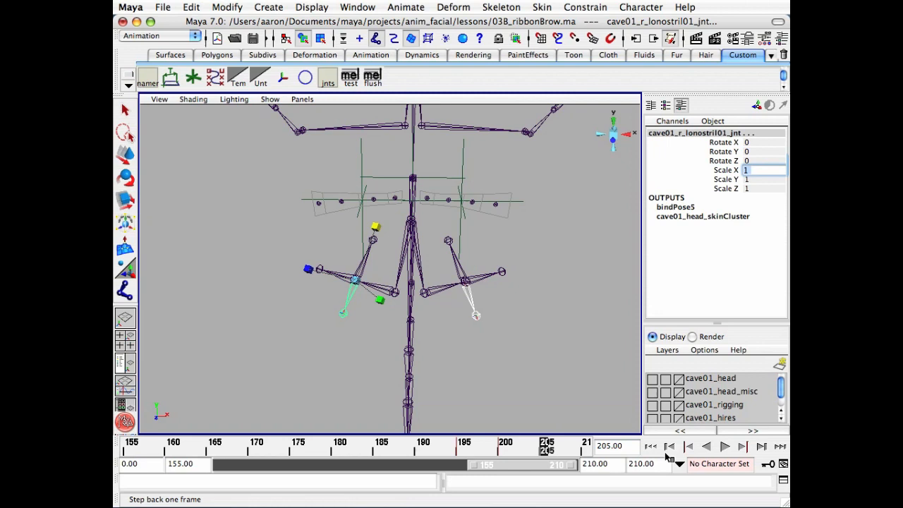
Step: Set the playback end time to 205, deselect the joints, and scrub through the animation
click(607, 465)
text(20)
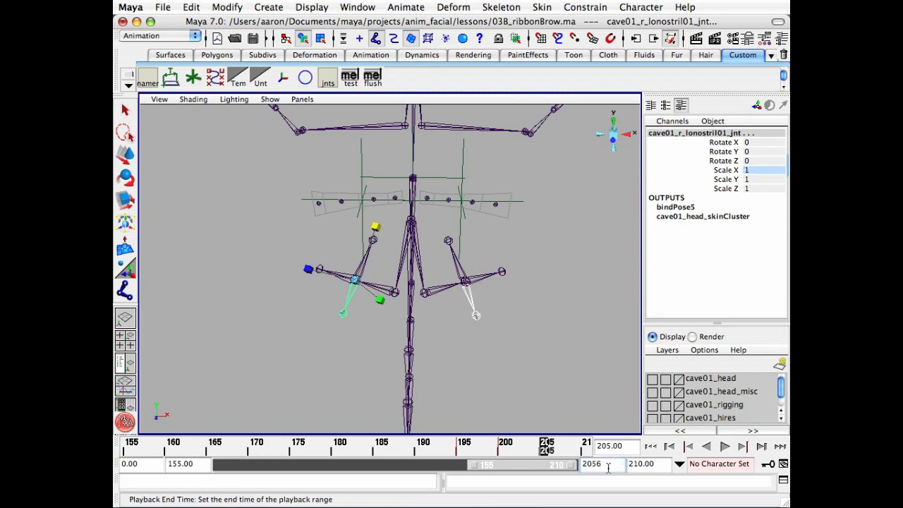
text(5)
key(Return)
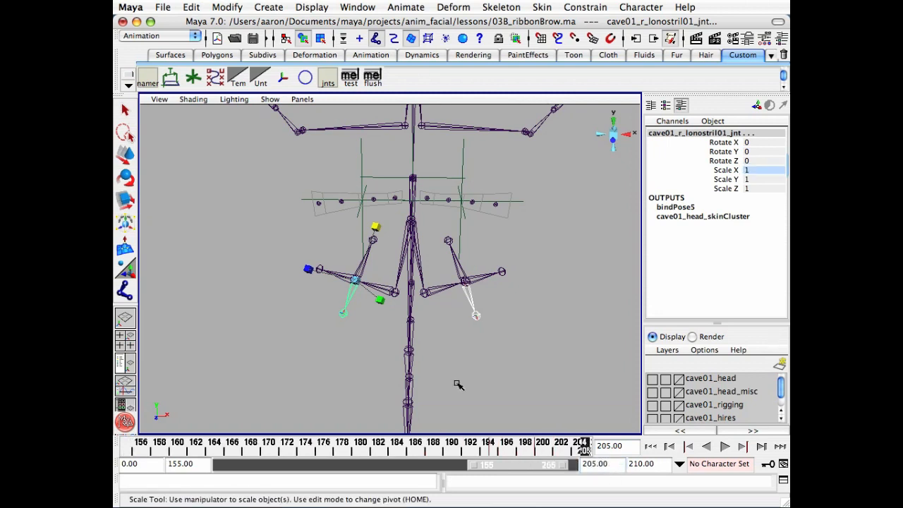
key(q)
click(498, 379)
drag(130, 449, 221, 450)
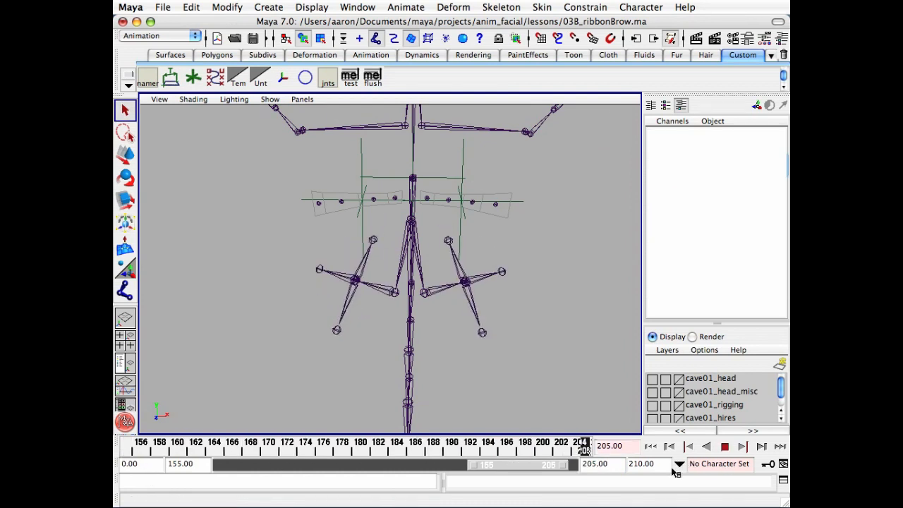
Step: Stop the playback and set the playback end time to 210
key(Escape)
click(594, 464)
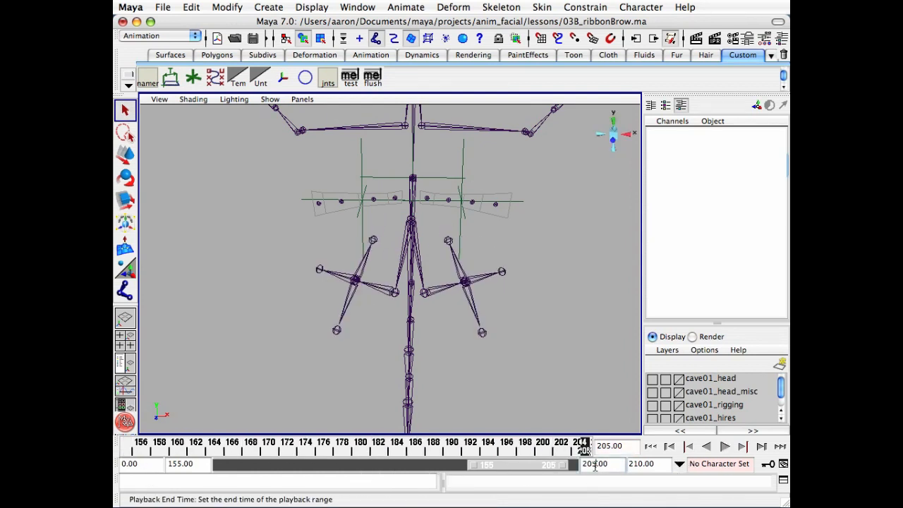
text(210)
key(Return)
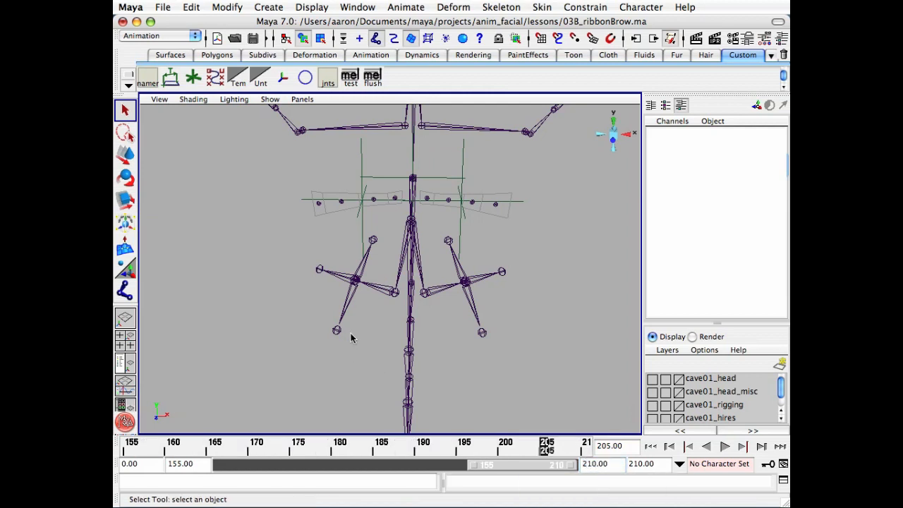
Step: Select both lonostril01 joints, set their Scale X to 1 at frame 210, and key that channel
click(344, 302)
click(474, 311)
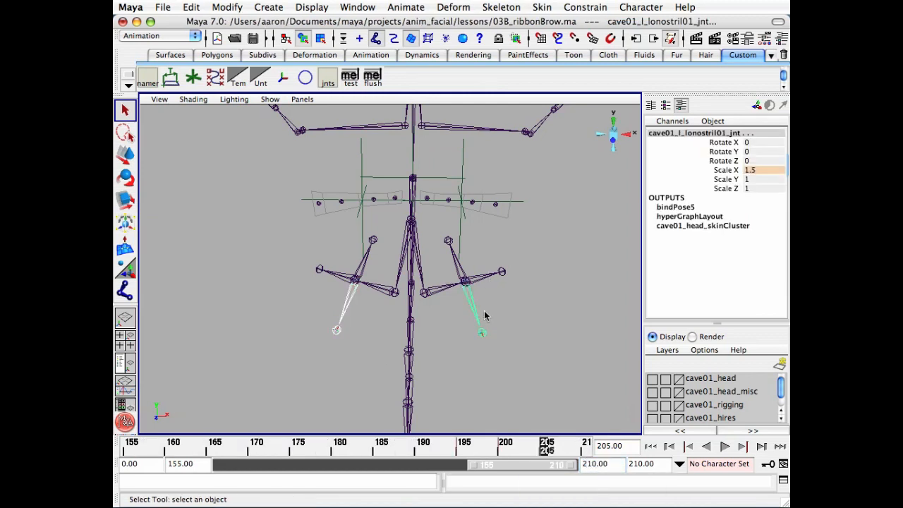
key(.)
click(756, 172)
text(1)
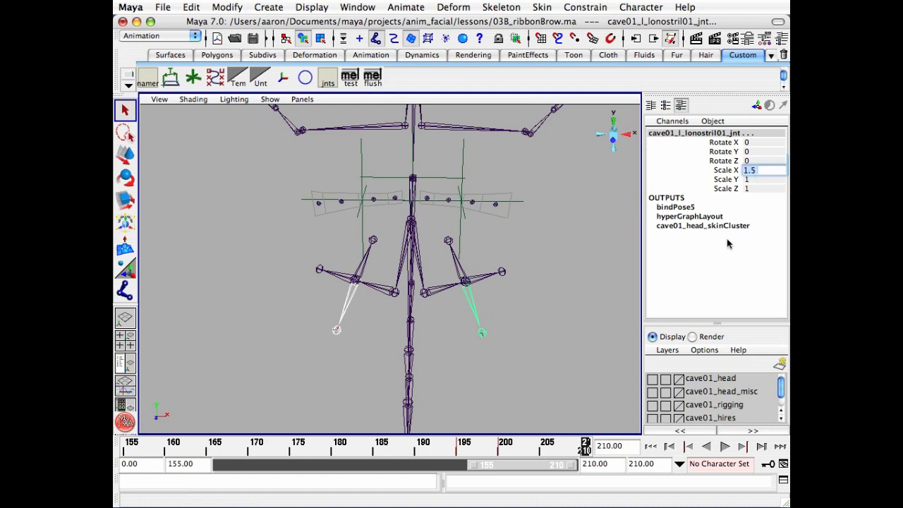
key(Return)
click(723, 171)
key(r)
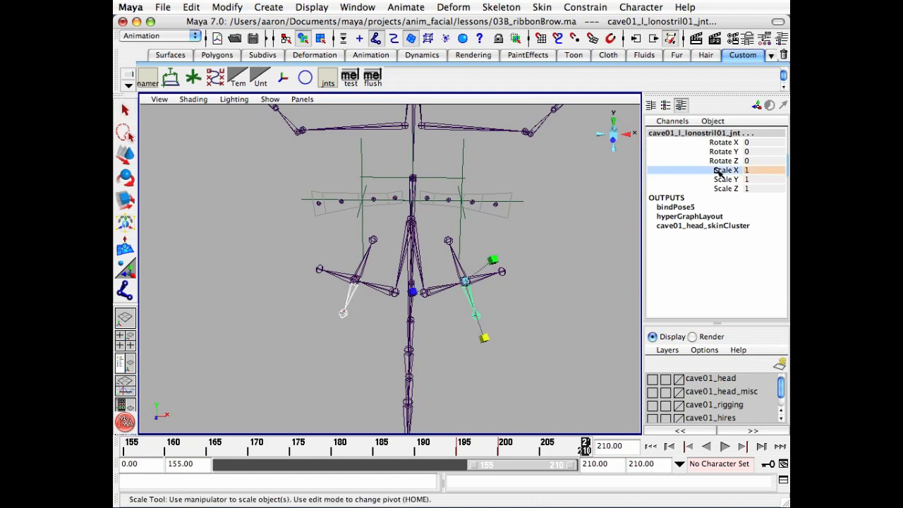
right_drag(723, 171, 730, 202)
Step: Clear the joint selection and review the nostril test animation over frames 155 to 210, ending at frame 155
key(q)
click(555, 331)
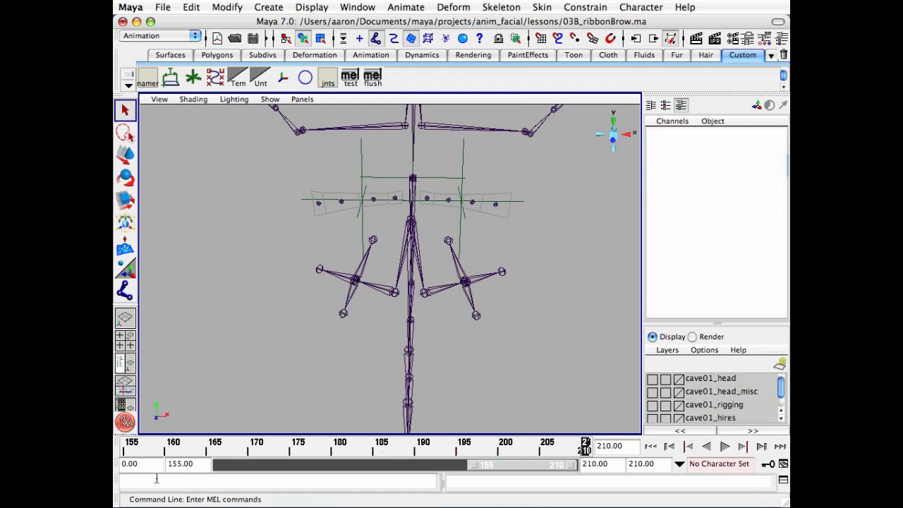
drag(131, 449, 599, 448)
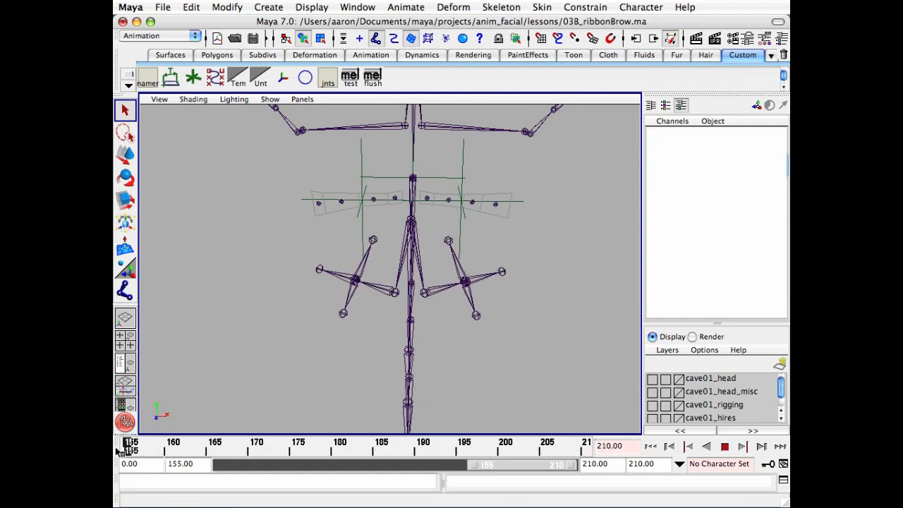
key(Escape)
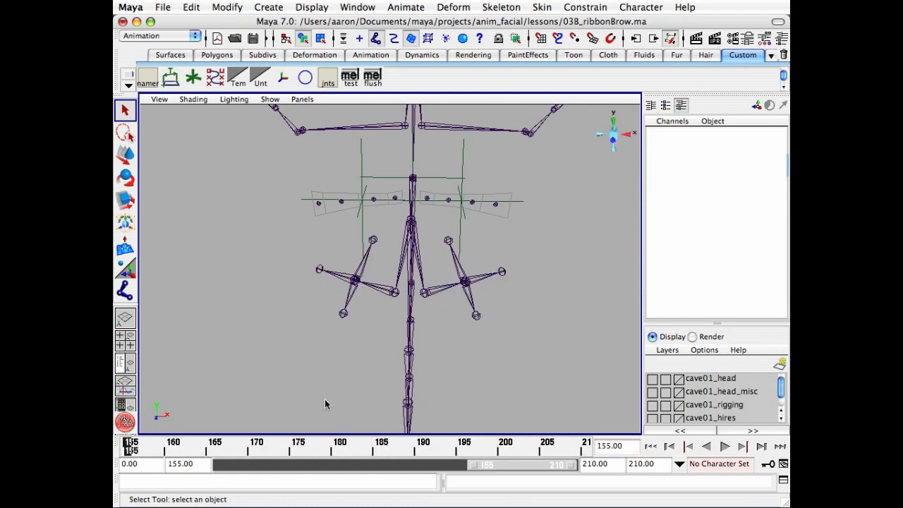
Step: Make the cave01_head layer visible and exclude joints from viewport selection
click(652, 380)
alt+drag(489, 364, 457, 357)
click(376, 38)
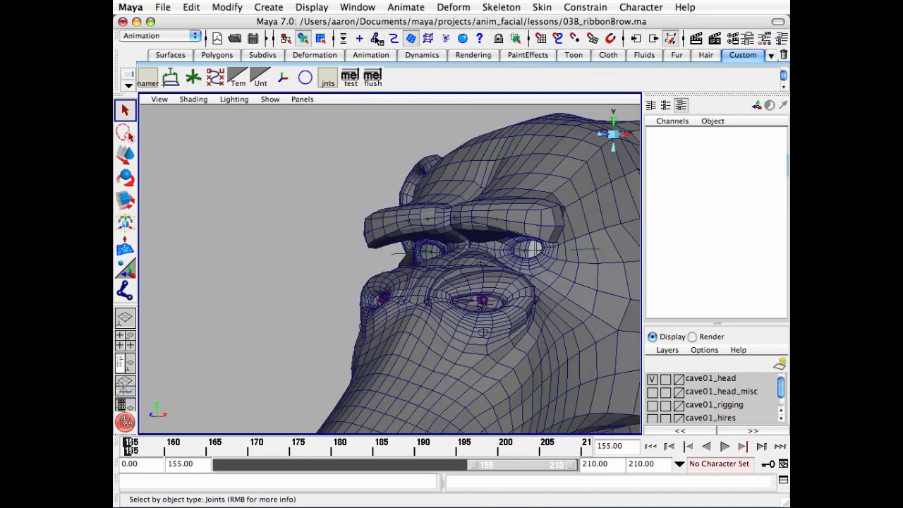
alt+drag(424, 211, 416, 244)
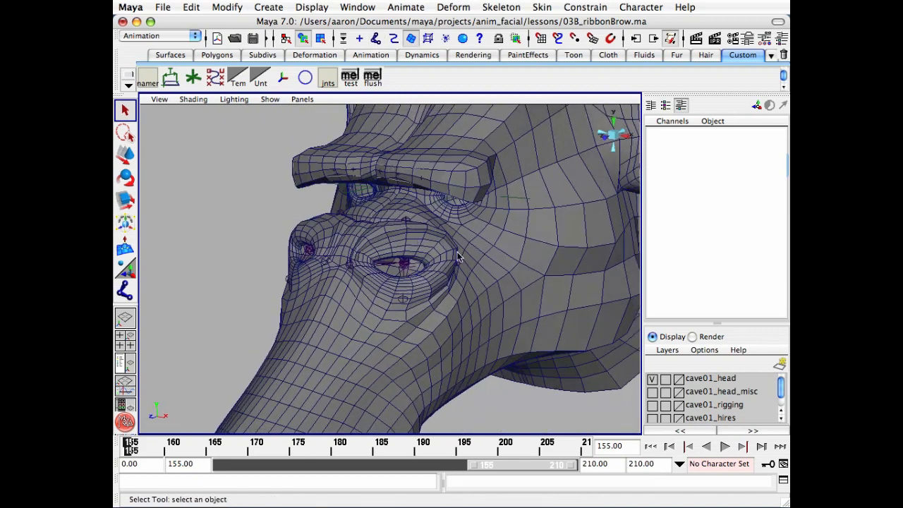
click(478, 297)
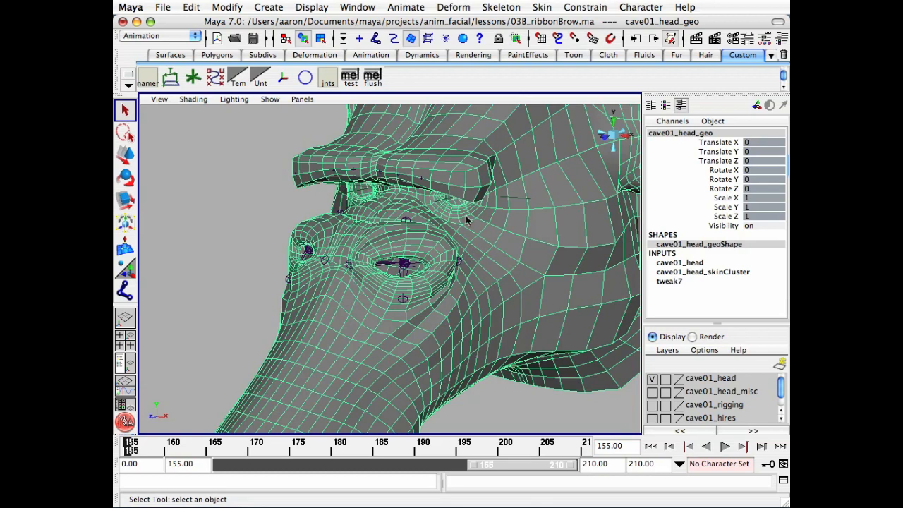
alt+drag(467, 221, 507, 35)
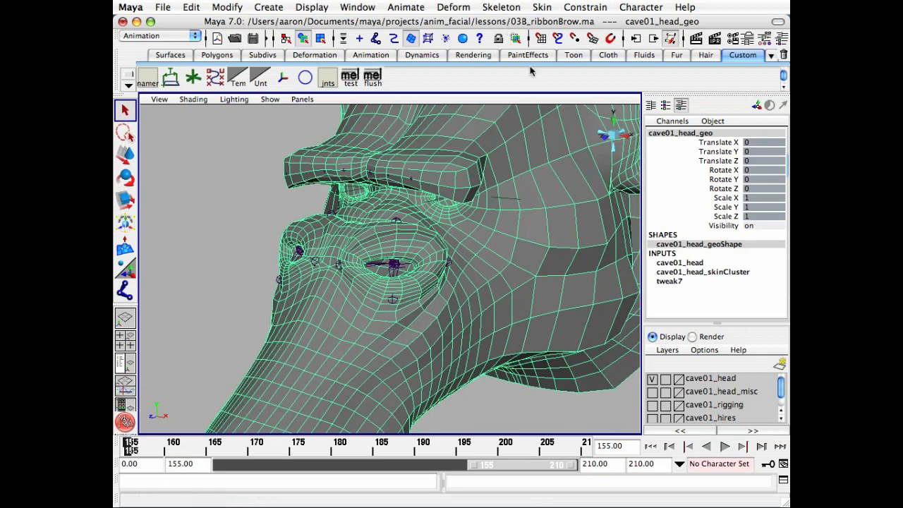
click(543, 7)
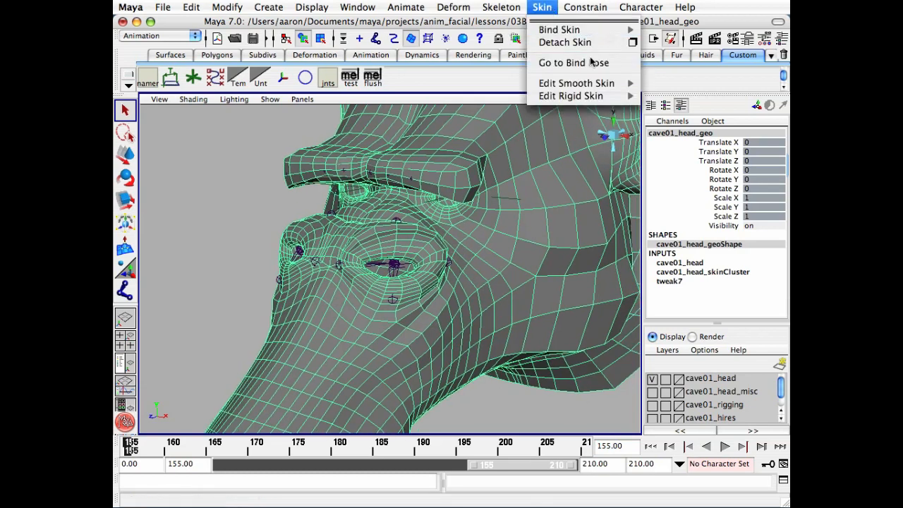
mouse_move(617, 84)
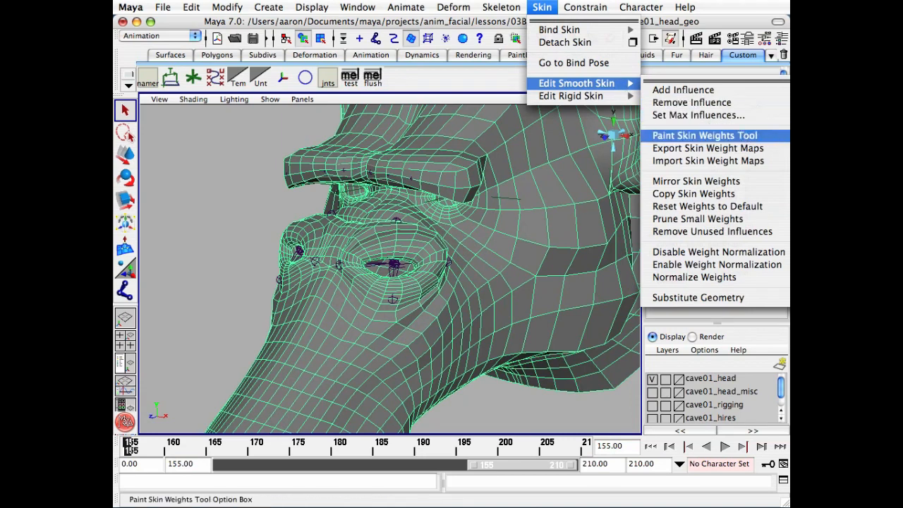
click(201, 198)
click(201, 198)
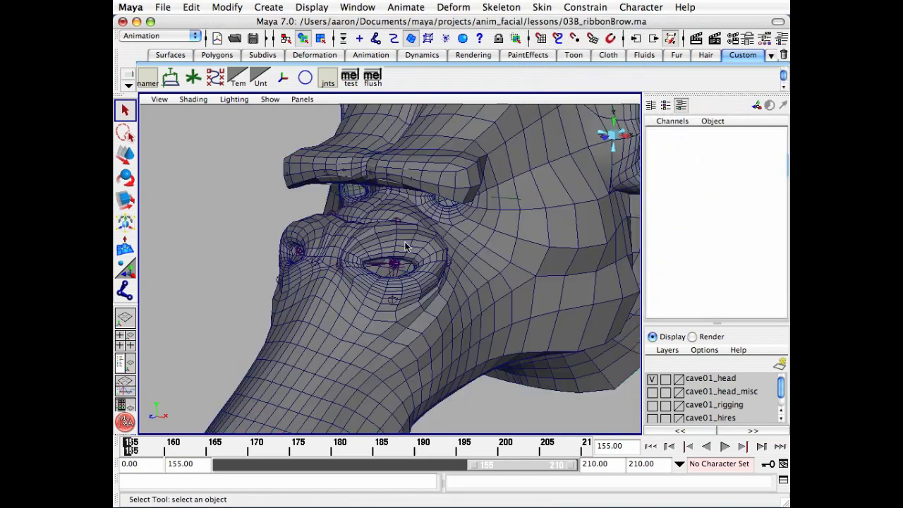
Step: Activate Paint Skin Weights for the head mesh's cave01_head_skinCluster and open the tool's settings
click(481, 249)
mouse_move(489, 238)
right_down()
mouse_move(494, 371)
mouse_move(522, 374)
mouse_move(586, 411)
mouse_move(680, 411)
right_up()
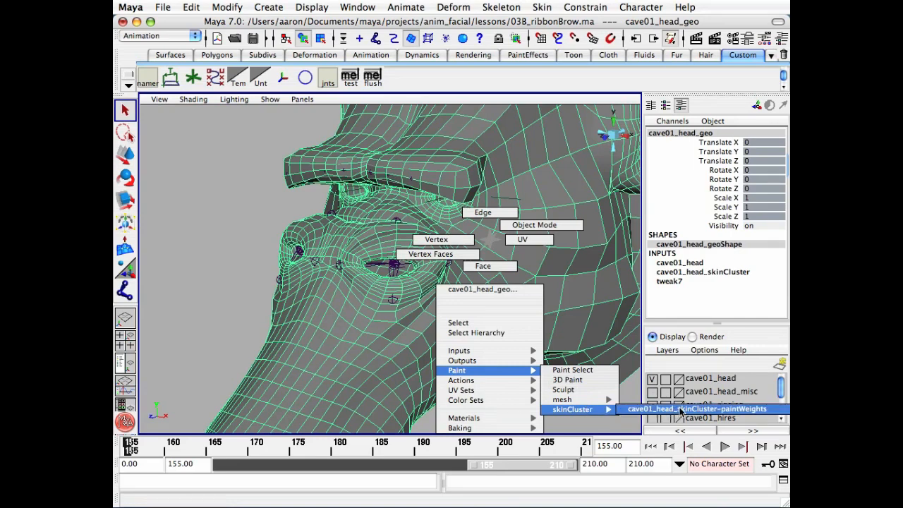
right_drag(680, 410, 680, 410)
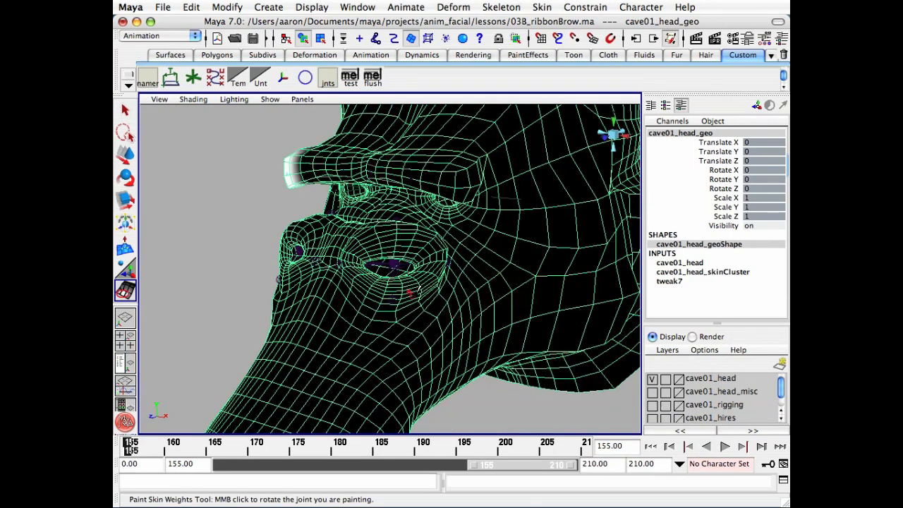
alt+right_drag(398, 333, 545, 319)
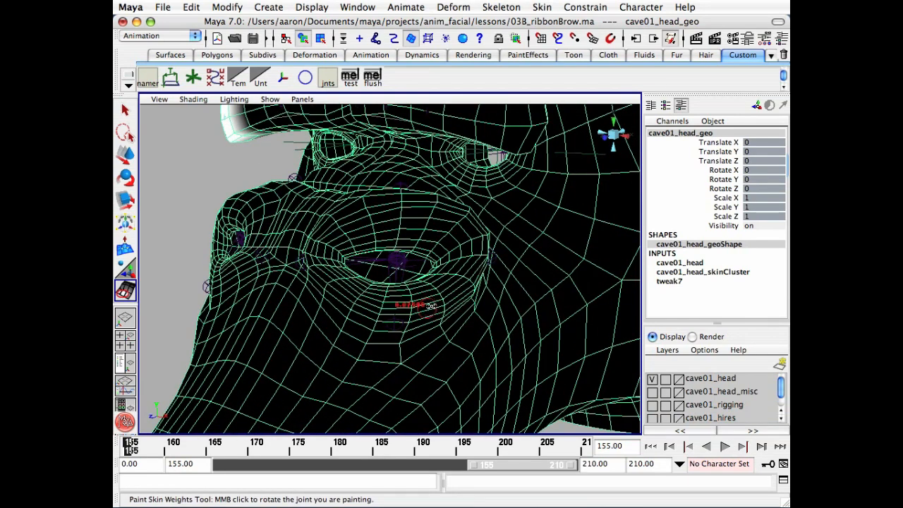
double_click(125, 291)
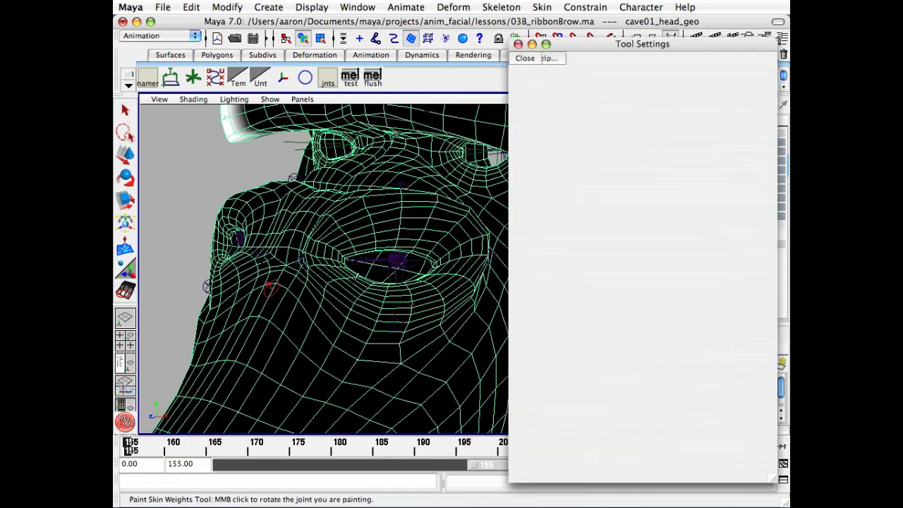
alt+drag(316, 214, 303, 219)
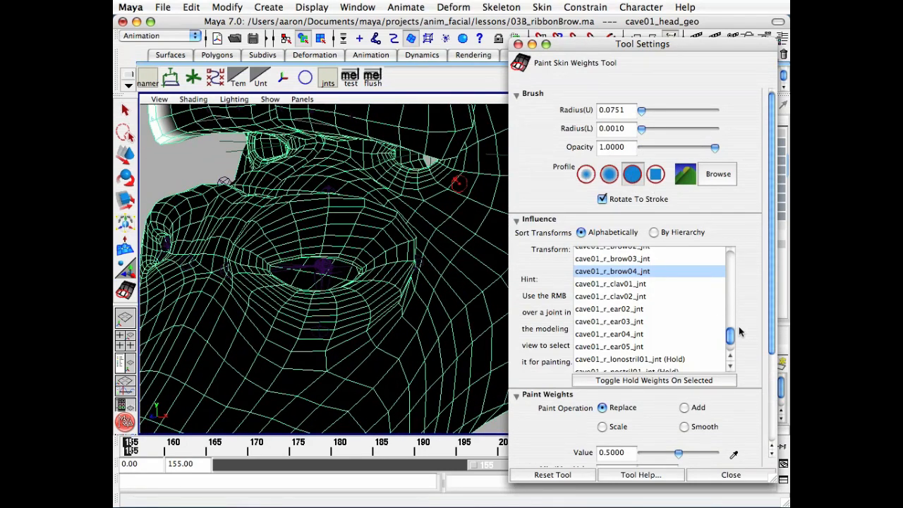
Step: Release the weight hold on the right-side lonostril01, nostril01, nostril02 and upnostril01 joints
drag(730, 337, 730, 344)
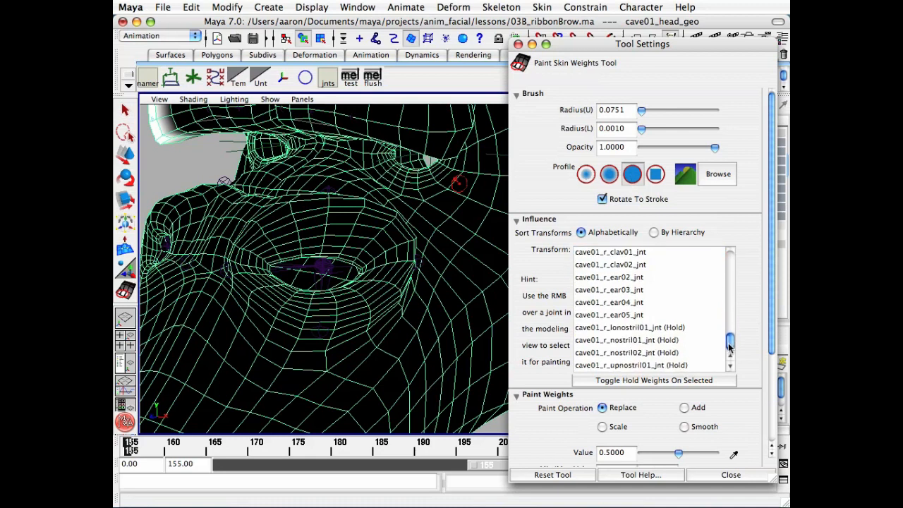
click(648, 331)
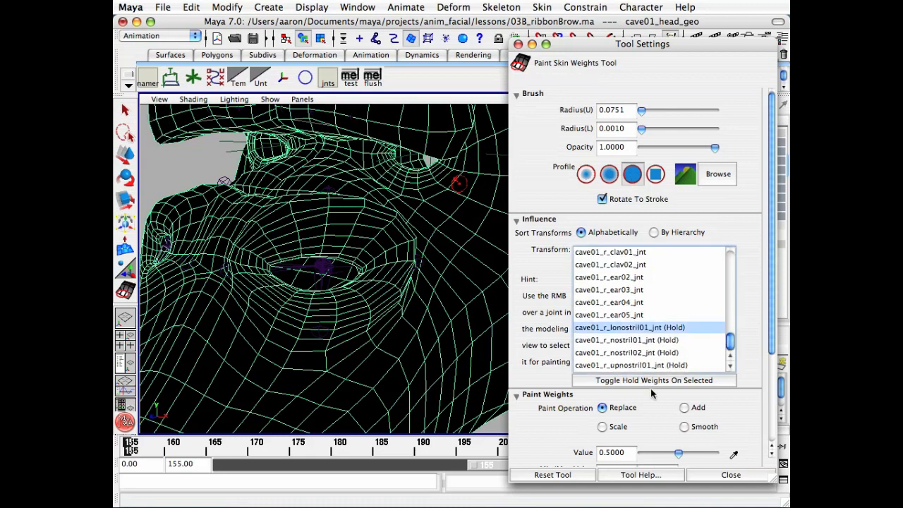
click(650, 381)
click(651, 340)
click(653, 381)
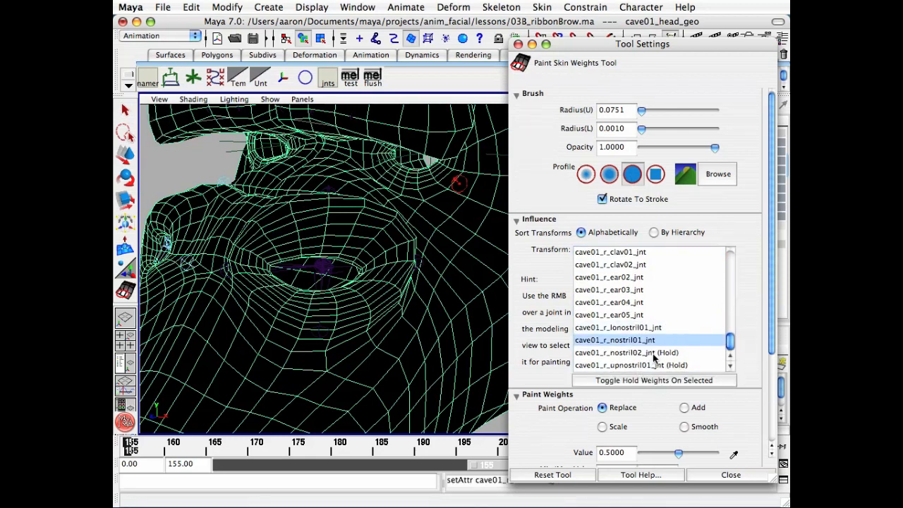
click(653, 353)
click(659, 380)
click(661, 365)
click(662, 380)
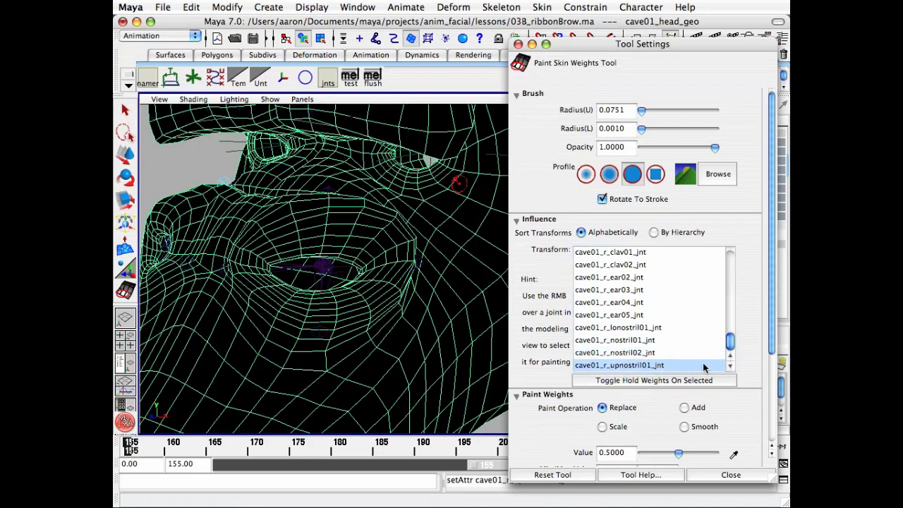
Step: Release the weight hold on the left-side upnostril01, nostril02, nostril01 and lonostril01 joints
drag(731, 346, 731, 318)
click(666, 341)
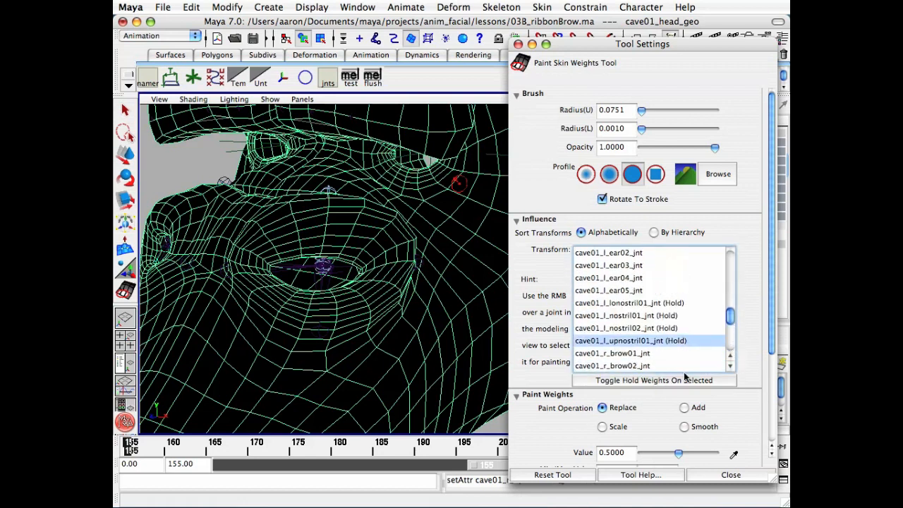
scroll(681, 372, down, 1)
click(669, 297)
click(675, 380)
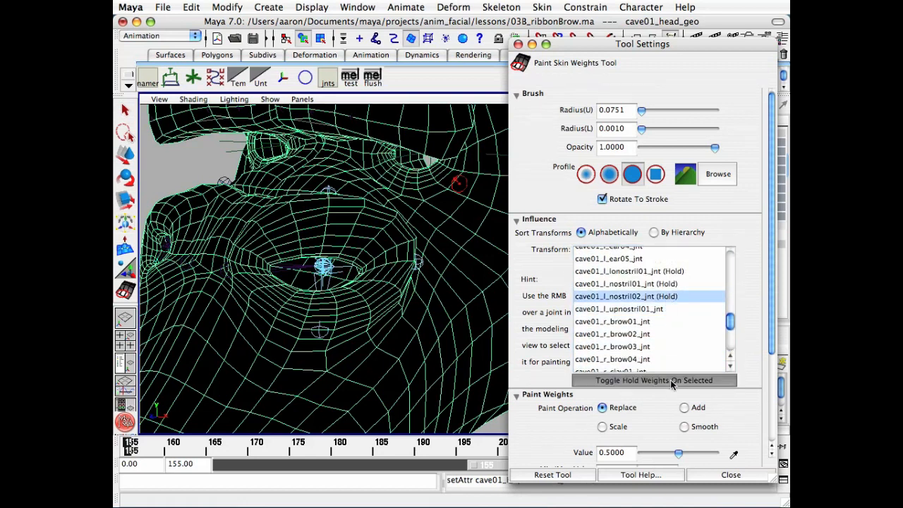
click(668, 297)
click(678, 383)
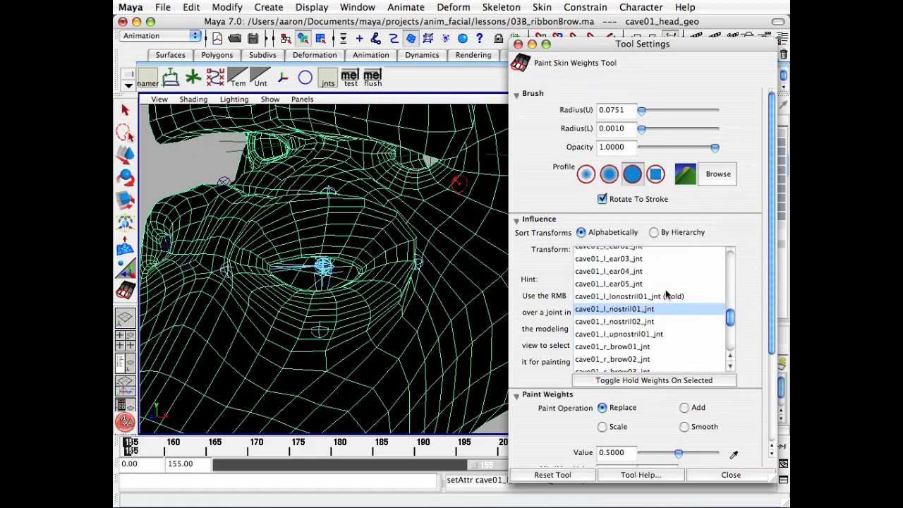
click(667, 296)
click(674, 380)
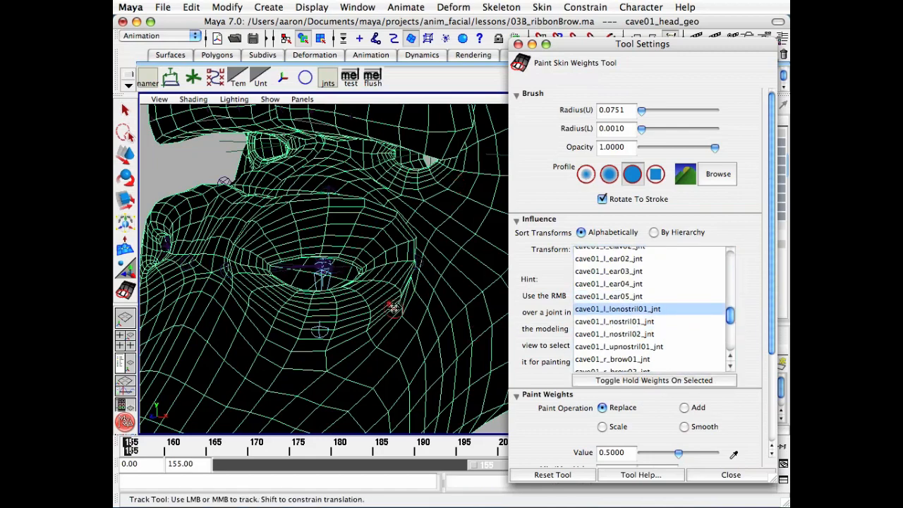
Step: Set the skin-weight paint value to 1.0 and reduce the brush's upper radius to 0.0539
alt+middle_drag(393, 308, 426, 343)
alt+drag(426, 342, 400, 332)
alt+middle_drag(401, 332, 377, 338)
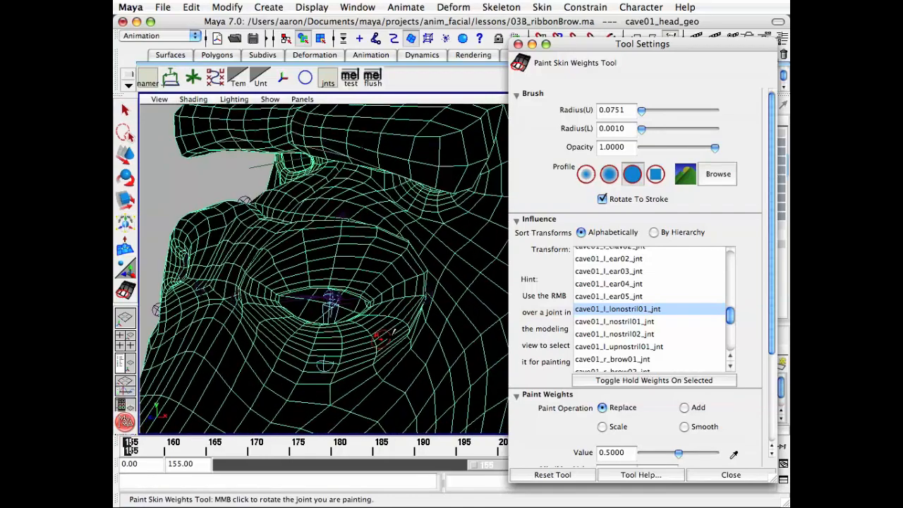
drag(677, 455, 748, 452)
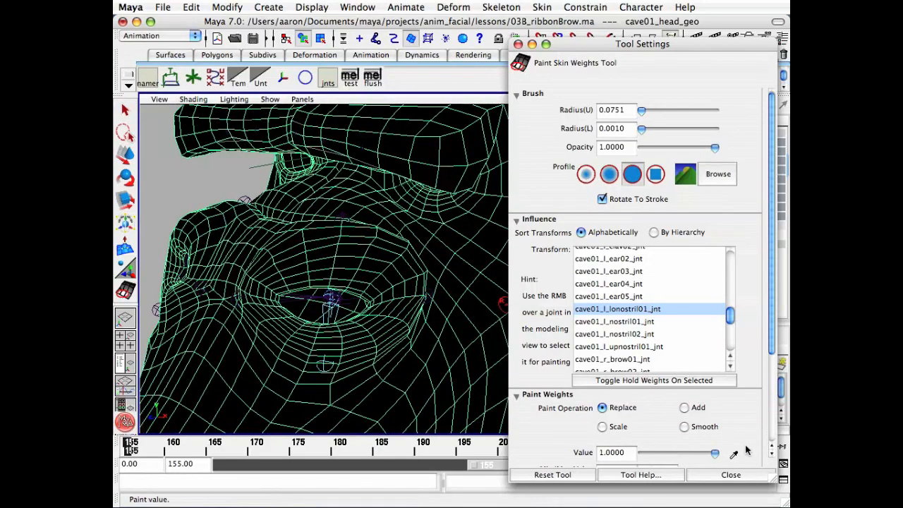
alt+drag(381, 325, 384, 317)
alt+middle_drag(384, 318, 362, 291)
mouse_move(362, 291)
alt+mouse_down()
mouse_move(386, 295)
mouse_move(399, 305)
mouse_move(391, 312)
mouse_move(435, 301)
mouse_move(469, 322)
alt+mouse_up()
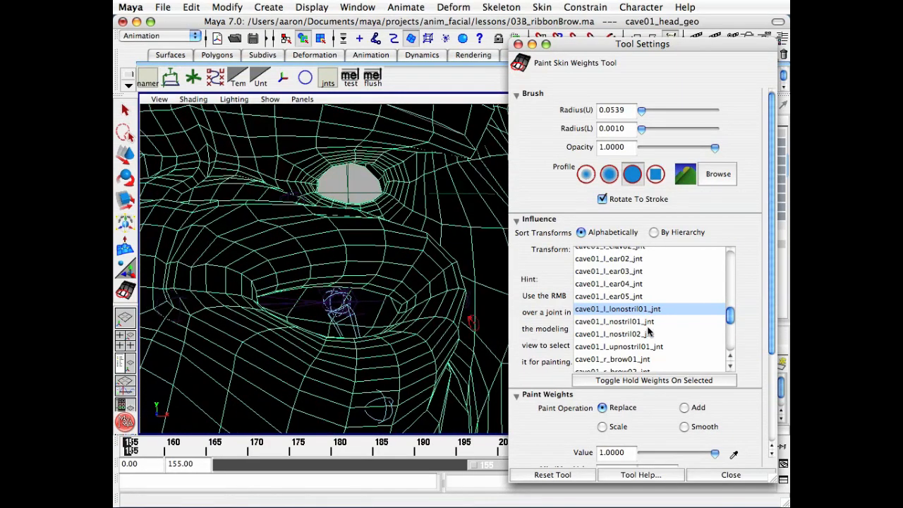
Step: Paint full weight for cave01_l_nostril02_jnt over the outer wing of the character's left nostril
click(613, 333)
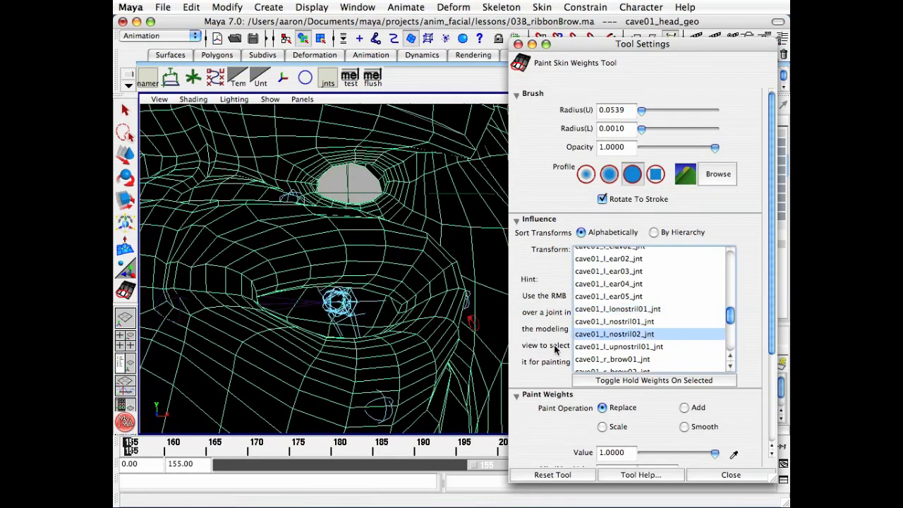
mouse_move(416, 328)
alt+mouse_down()
mouse_move(398, 318)
mouse_move(403, 323)
mouse_move(443, 280)
mouse_move(353, 296)
mouse_move(438, 270)
alt+mouse_up()
alt+drag(349, 303, 367, 319)
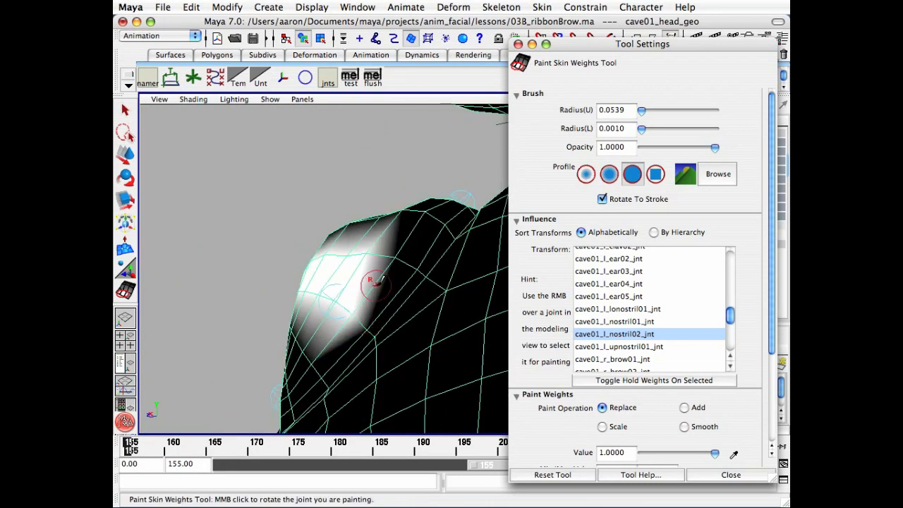
mouse_move(374, 281)
mouse_down()
mouse_move(395, 257)
mouse_move(374, 302)
mouse_move(374, 292)
mouse_move(340, 288)
mouse_move(331, 296)
mouse_move(356, 314)
mouse_up()
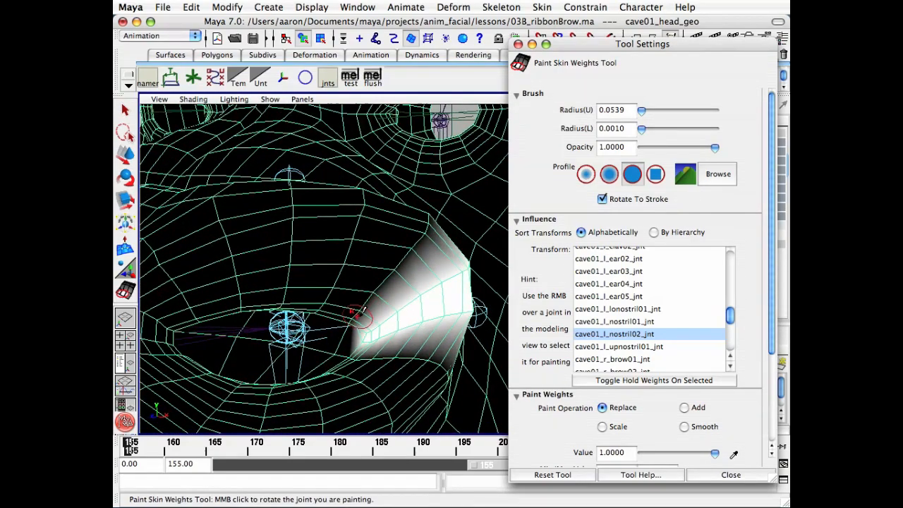
alt+drag(421, 241, 426, 234)
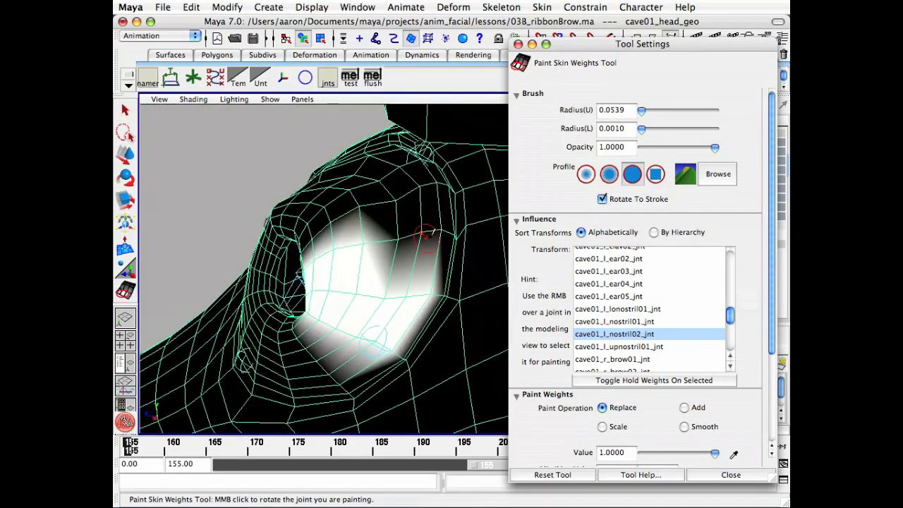
mouse_move(366, 242)
alt+mouse_down()
mouse_move(425, 233)
mouse_move(421, 299)
mouse_move(336, 354)
mouse_move(459, 353)
mouse_move(391, 360)
alt+mouse_up()
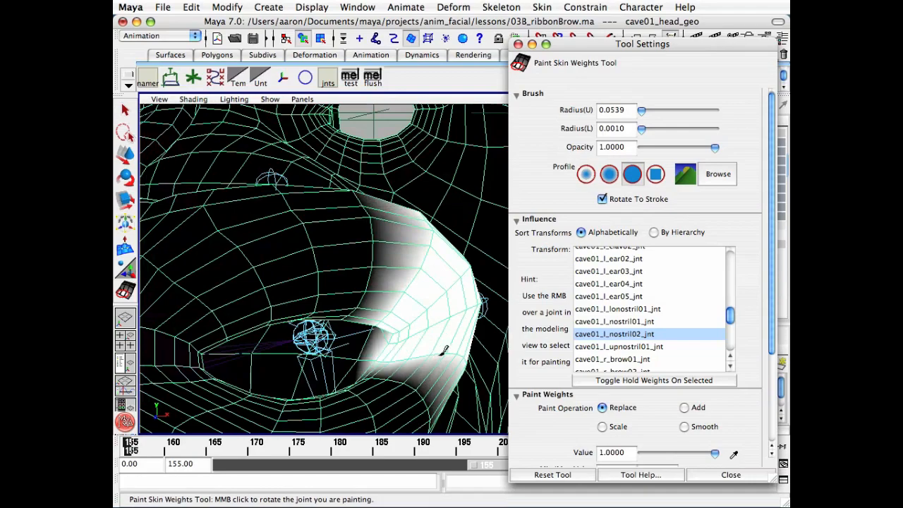
Step: Extend the cave01_l_nostril02_jnt weight at value 1.0 around the nostril's lower outer rim and underside
alt+drag(445, 349, 367, 324)
alt+right_drag(402, 317, 429, 266)
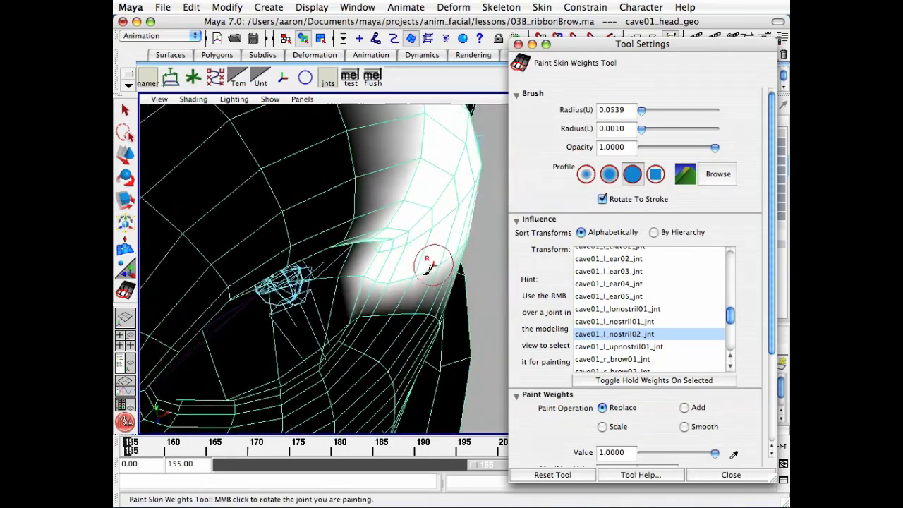
alt+drag(406, 305, 230, 358)
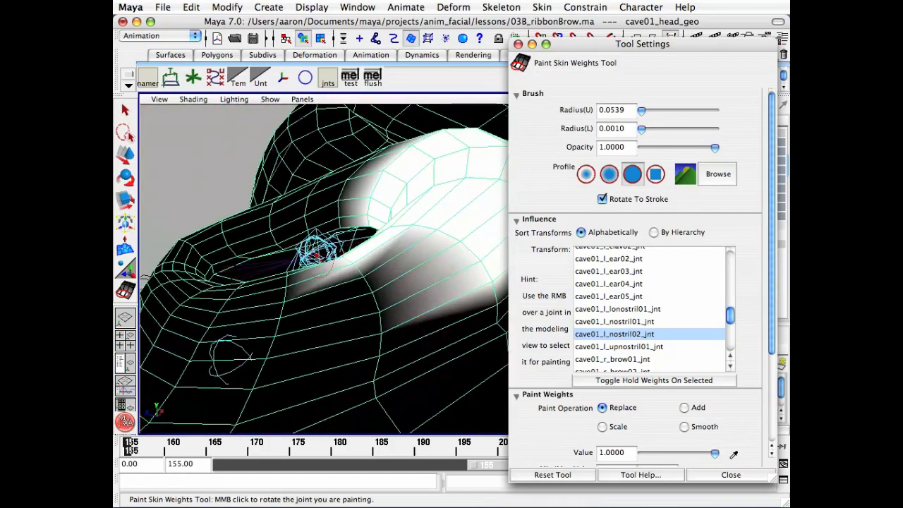
alt+drag(370, 272, 452, 346)
alt+right_drag(452, 346, 405, 332)
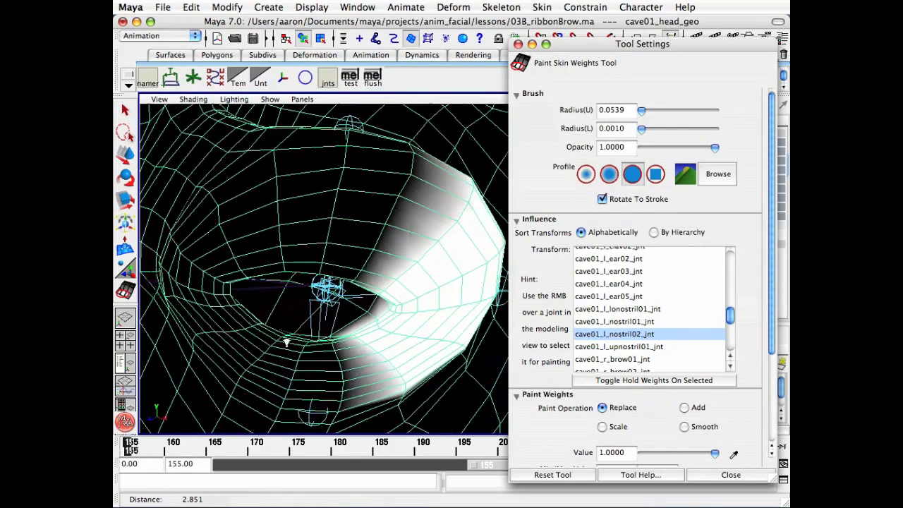
alt+drag(406, 332, 369, 319)
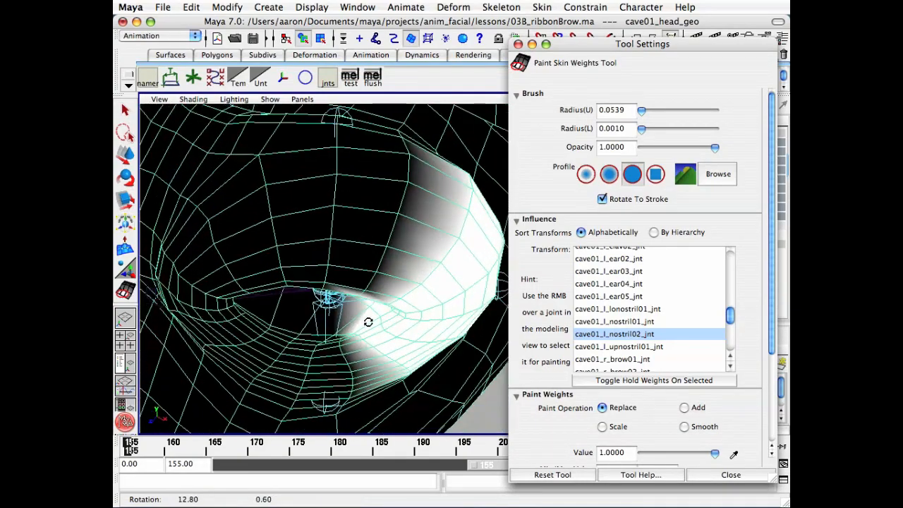
mouse_move(413, 153)
alt+mouse_down()
mouse_move(362, 268)
mouse_move(389, 274)
mouse_move(504, 250)
alt+mouse_up()
alt+right_drag(504, 251, 298, 266)
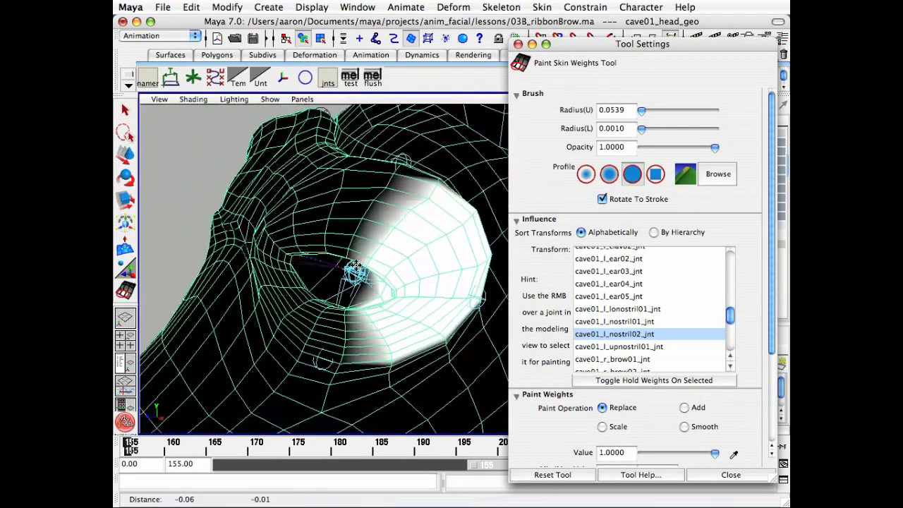
Step: Paint full weight for cave01_l_nostril01_jnt over the inner side of the left nostril, beside the septum
click(621, 321)
mouse_move(395, 304)
alt+right_down()
mouse_move(339, 332)
mouse_move(342, 347)
mouse_move(304, 343)
mouse_move(398, 324)
alt+right_up()
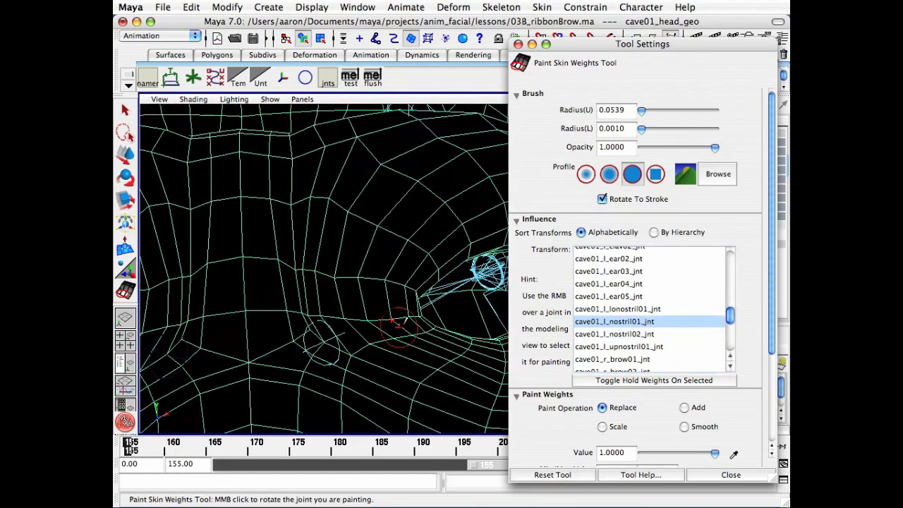
drag(341, 272, 378, 282)
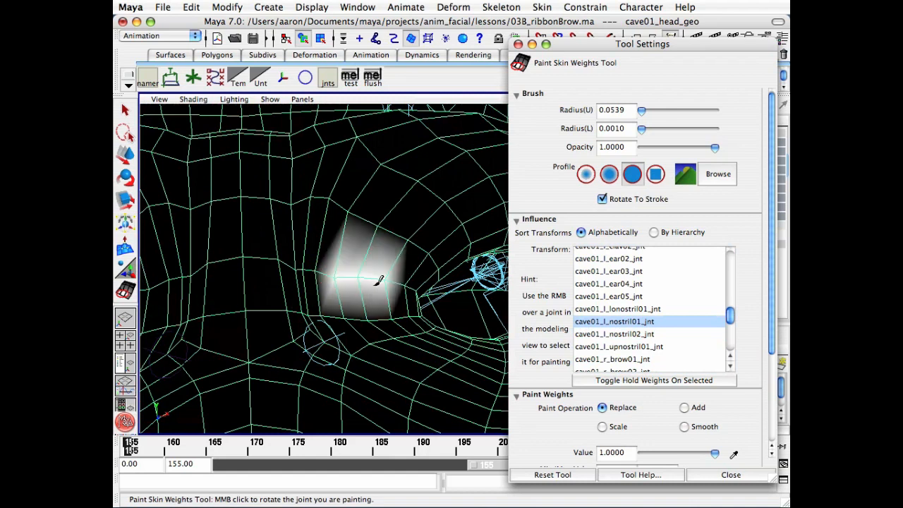
mouse_move(356, 213)
mouse_down()
mouse_move(423, 261)
mouse_move(445, 244)
mouse_move(391, 305)
mouse_up()
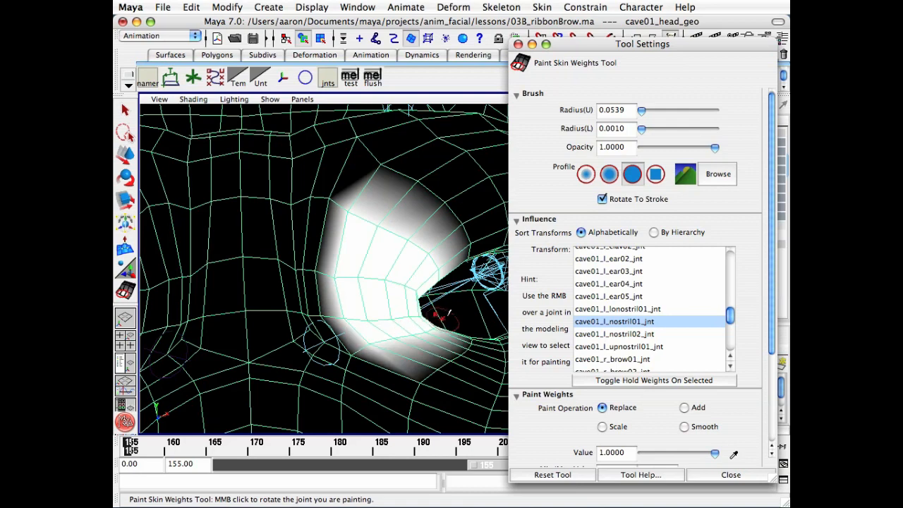
mouse_move(442, 315)
alt+right_down()
mouse_move(272, 302)
mouse_move(355, 297)
alt+right_up()
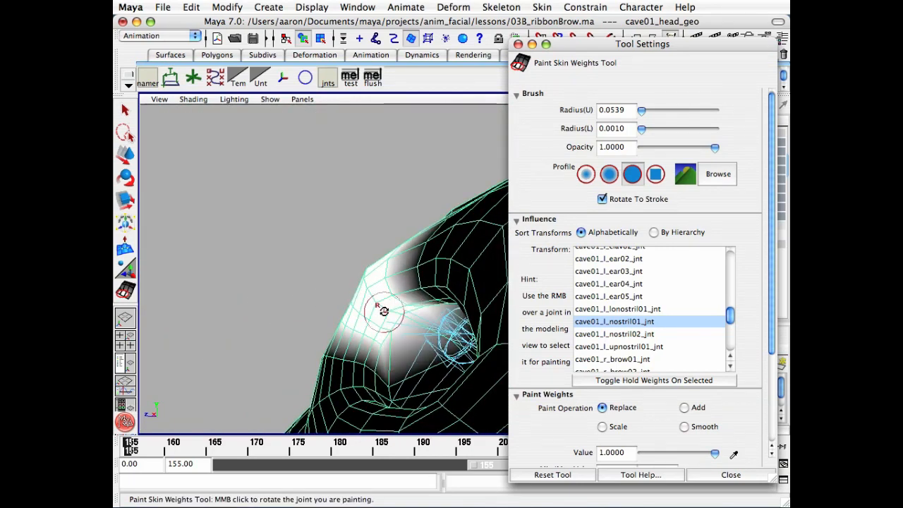
Step: Extend the cave01_l_nostril01_jnt weight at value 1.0 into the nostril's inner rim and up its front side
alt+right_drag(383, 311, 452, 310)
mouse_move(452, 310)
alt+mouse_down()
mouse_move(358, 326)
mouse_move(374, 344)
alt+mouse_up()
alt+drag(424, 324, 296, 346)
mouse_move(374, 336)
alt+mouse_down()
mouse_move(389, 332)
mouse_move(417, 281)
alt+mouse_up()
mouse_move(412, 192)
mouse_down()
mouse_move(432, 285)
mouse_move(429, 256)
mouse_move(427, 279)
mouse_move(437, 302)
mouse_move(452, 305)
mouse_up()
alt+right_drag(457, 305, 352, 326)
alt+drag(352, 327, 381, 331)
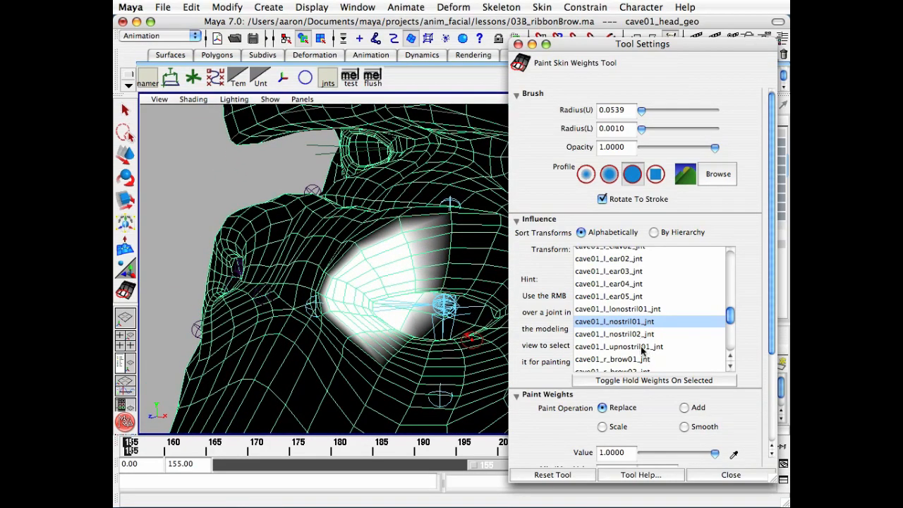
Step: Paint a vertical strip of cave01_l_upnostril01_jnt weight from the top of the left nostril to its rim, comparing the neighbouring nostril joints
click(619, 347)
alt+drag(395, 311, 430, 278)
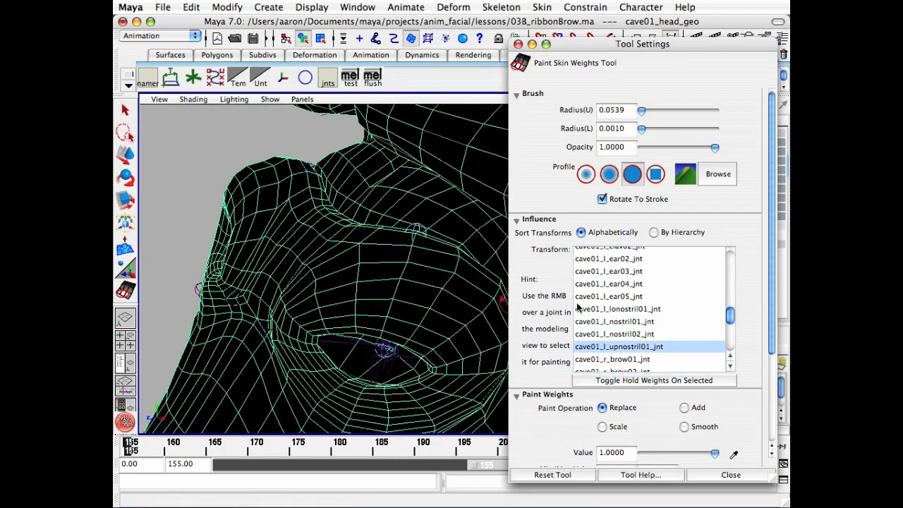
click(624, 333)
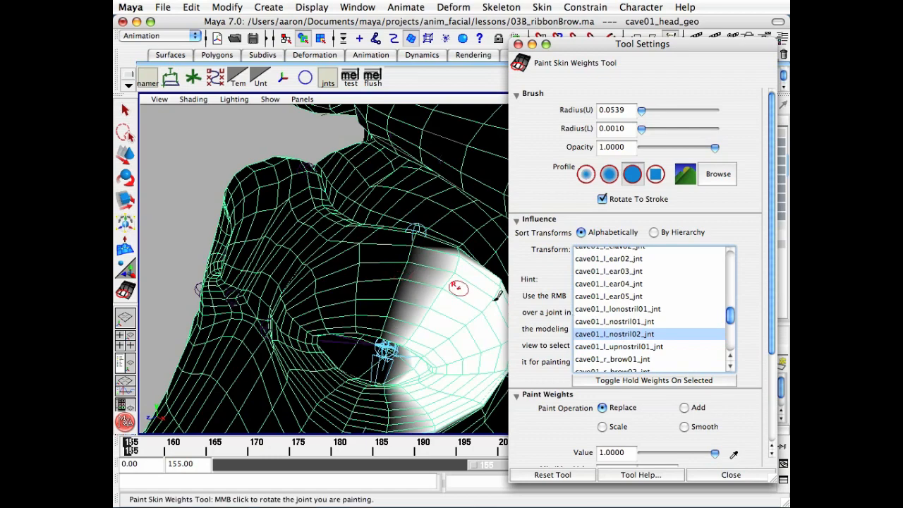
click(638, 347)
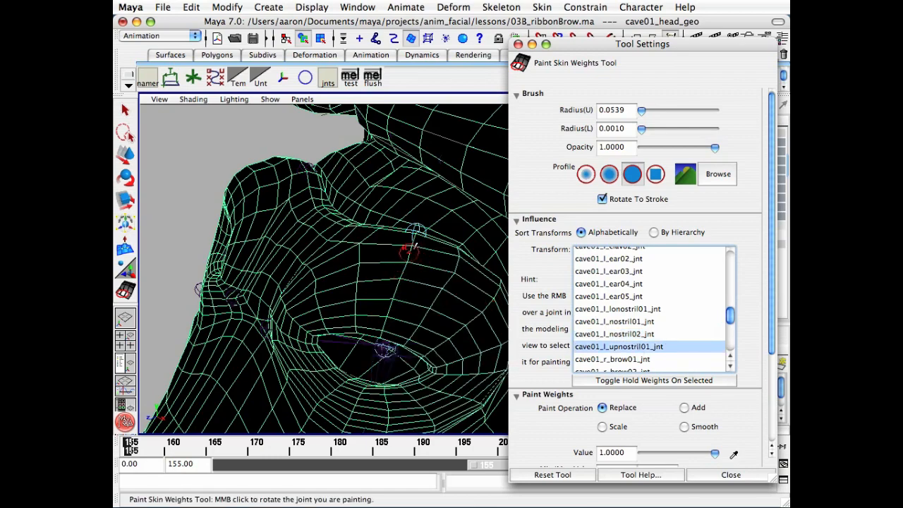
mouse_move(386, 323)
alt+mouse_down()
mouse_move(354, 273)
mouse_move(383, 286)
mouse_move(369, 321)
mouse_move(374, 311)
alt+mouse_up()
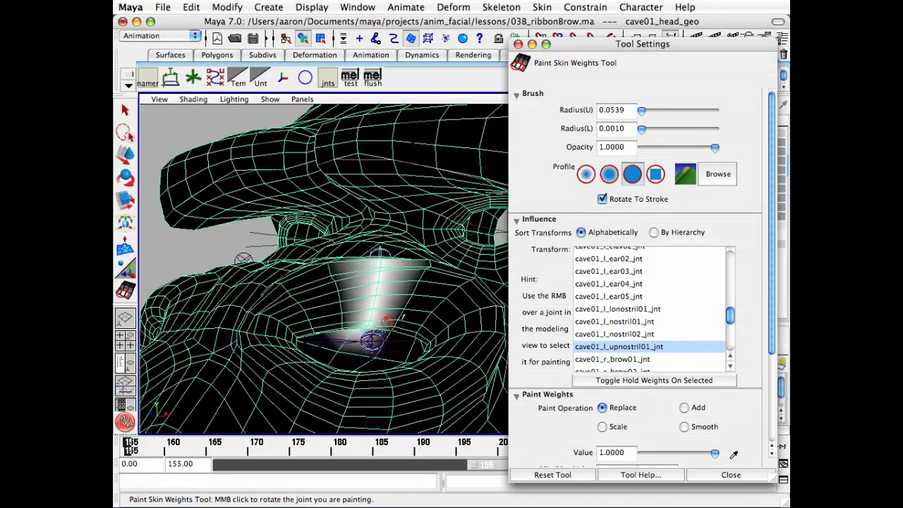
click(635, 322)
click(637, 347)
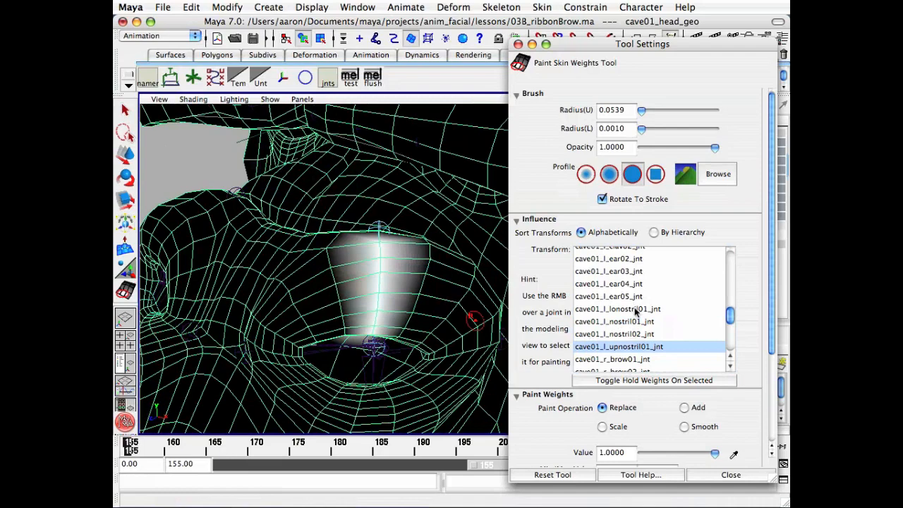
Step: Paint full weight for cave01_l_lonostril01_jnt across the lower rim and underside of the left nostril
click(637, 311)
alt+drag(365, 314, 364, 282)
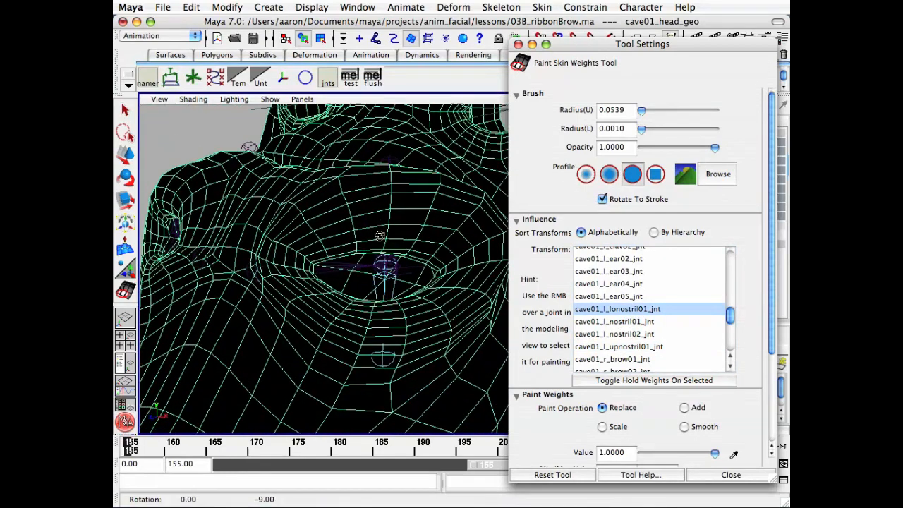
click(638, 335)
click(636, 324)
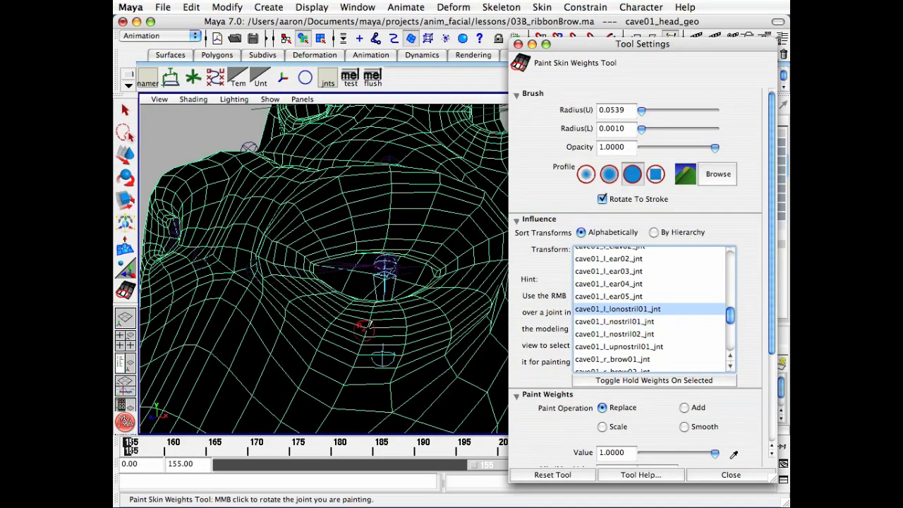
mouse_move(364, 326)
mouse_down()
mouse_move(378, 298)
mouse_move(369, 322)
mouse_move(457, 323)
mouse_move(399, 311)
mouse_up()
mouse_move(336, 326)
alt+mouse_down()
mouse_move(333, 341)
mouse_move(349, 314)
mouse_move(381, 312)
mouse_move(381, 341)
mouse_move(429, 313)
alt+mouse_up()
alt+right_drag(430, 313, 345, 312)
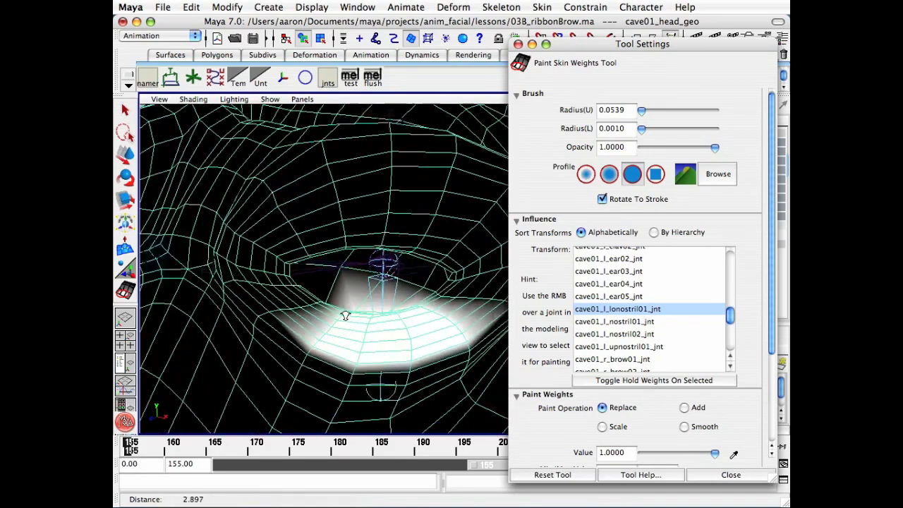
alt+drag(345, 312, 363, 308)
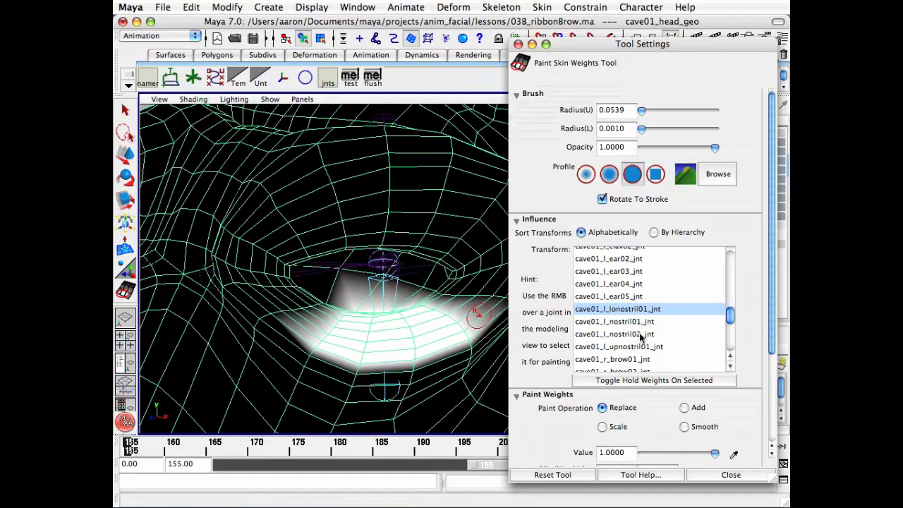
Step: Paint cave01_l_nostril02_jnt weight at value 1.0 inside the outer half of the nostril opening
click(640, 335)
alt+drag(376, 273, 391, 282)
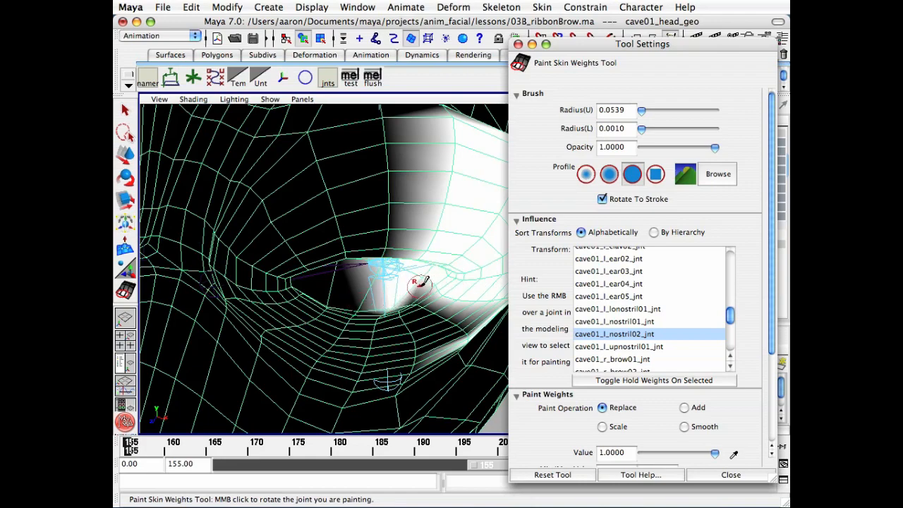
mouse_move(419, 282)
alt+mouse_down()
mouse_move(405, 268)
mouse_move(416, 280)
mouse_move(403, 288)
mouse_move(423, 267)
mouse_move(417, 282)
alt+mouse_up()
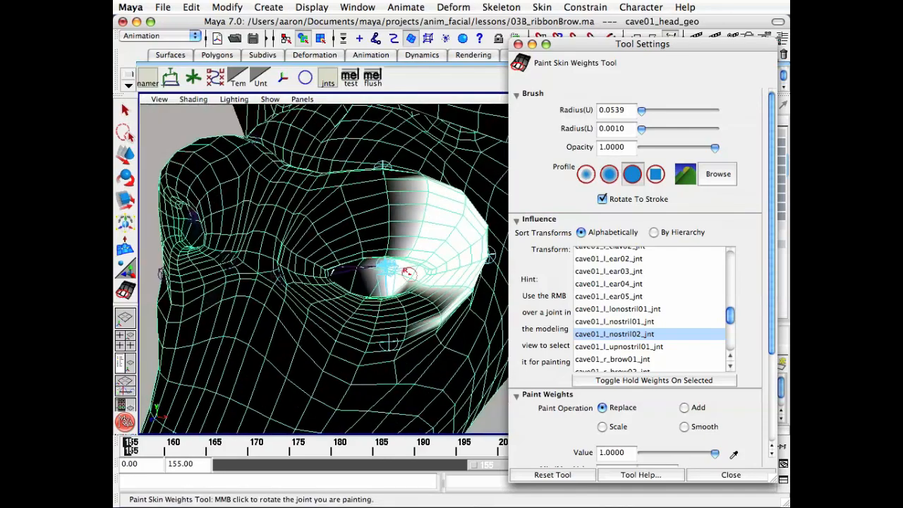
Step: Set the paint value to 0.5 and blend the cave01_l_nostril02_jnt weight along the nostril's lower outer edge
click(625, 455)
text(.5)
key(Return)
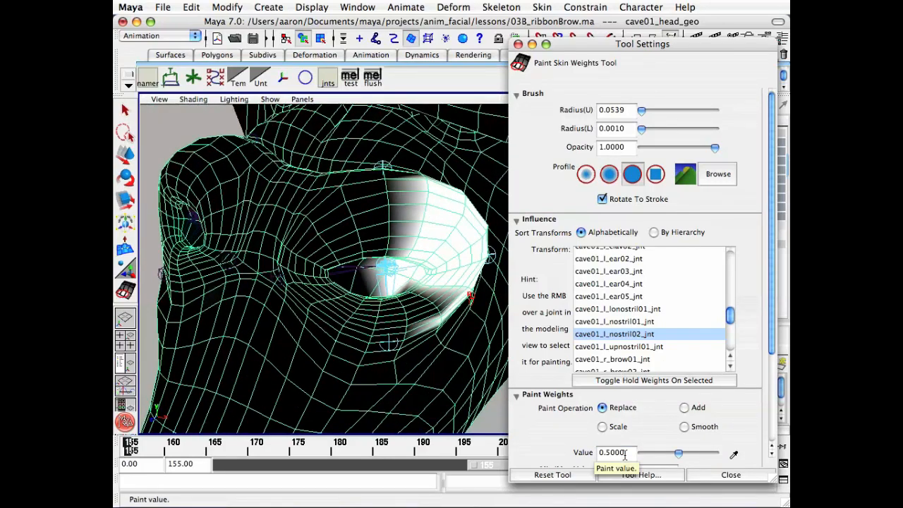
mouse_move(409, 275)
alt+mouse_down()
mouse_move(395, 262)
mouse_move(379, 266)
mouse_move(417, 335)
mouse_move(395, 282)
mouse_move(434, 318)
alt+mouse_up()
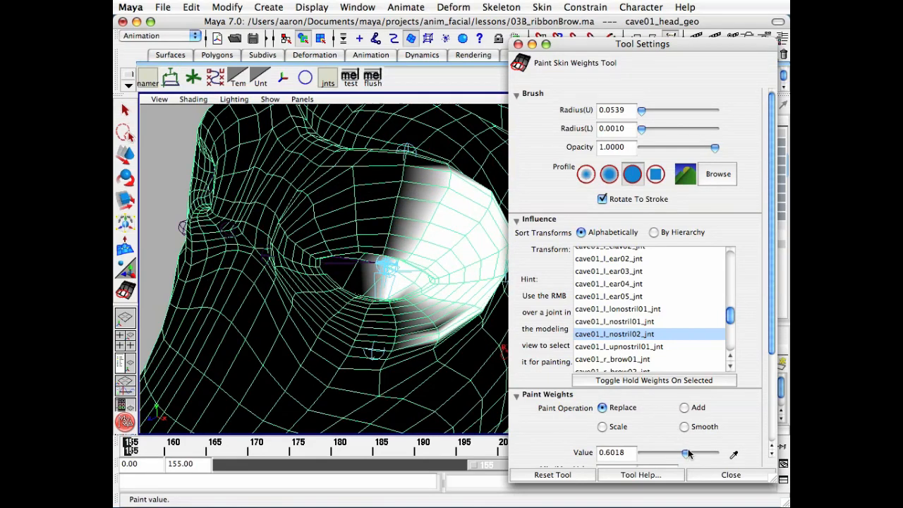
Step: Return the paint value to 1.0, repaint cave01_l_nostril02_jnt at the nostril's lower outer edge, and undo the last stroke
drag(688, 454, 716, 454)
mouse_move(417, 303)
alt+mouse_down()
mouse_move(408, 295)
mouse_move(434, 326)
mouse_move(410, 302)
alt+mouse_up()
key(z)
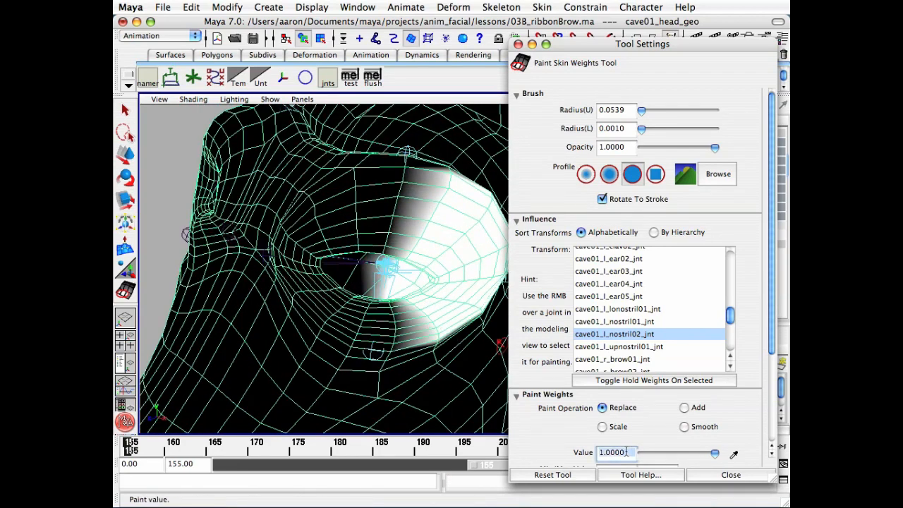
Step: Set the paint value to 0.5 and switch to cave01_l_lonostril01_jnt to blend its weight beneath the left nostril
double_click(627, 452)
key(BackSpace)
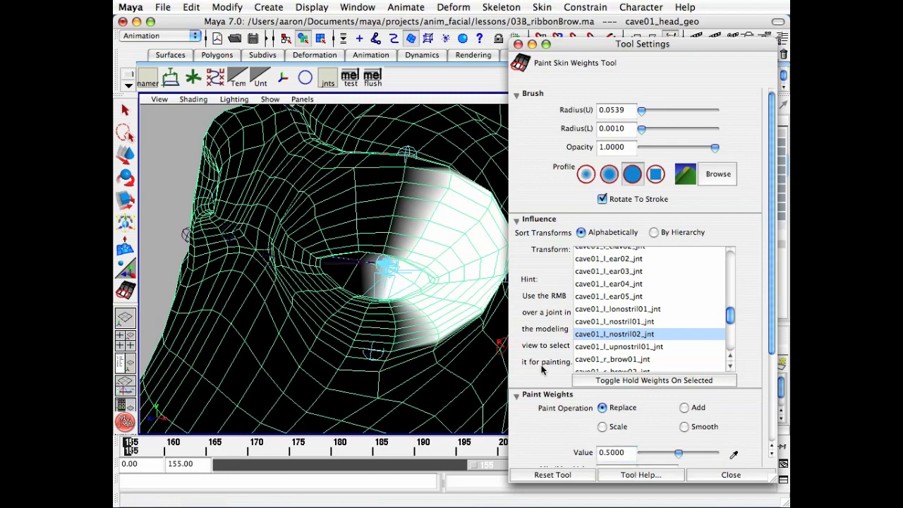
alt+right_drag(363, 314, 438, 304)
alt+middle_drag(437, 304, 432, 258)
alt+drag(431, 258, 422, 285)
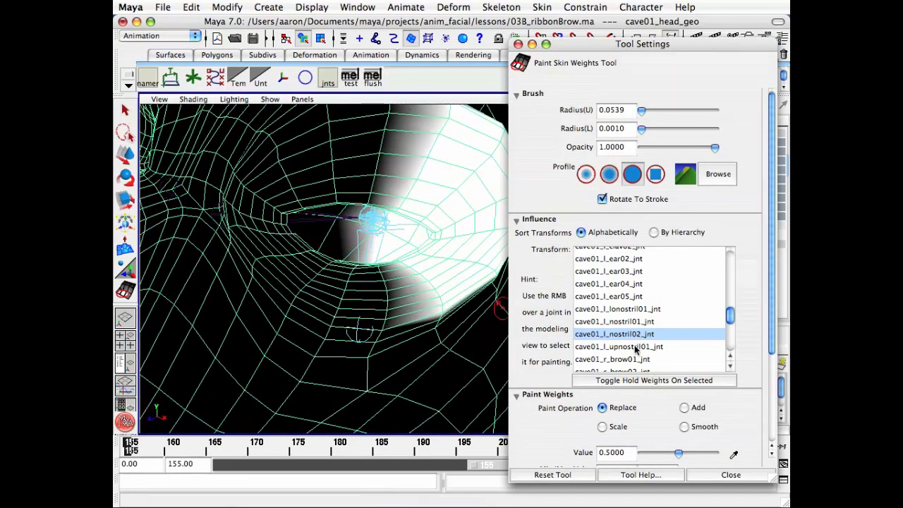
click(629, 309)
alt+drag(417, 294, 392, 255)
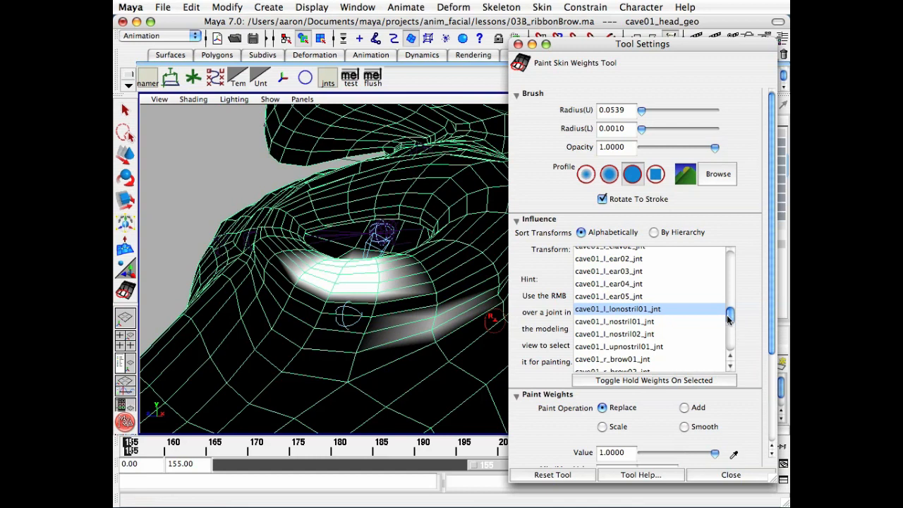
Step: Inspect the cave01_c_head02_jnt, cave01_c_lojaw01_jnt and cave01_c_upjaw01_jnt influences for weight around the left nostril
drag(728, 319, 661, 259)
click(633, 265)
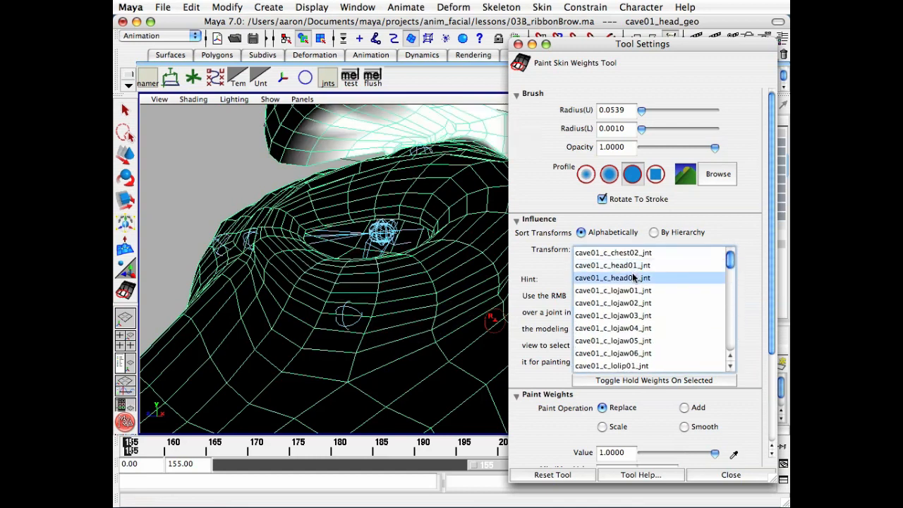
click(634, 277)
click(639, 290)
drag(728, 272, 722, 292)
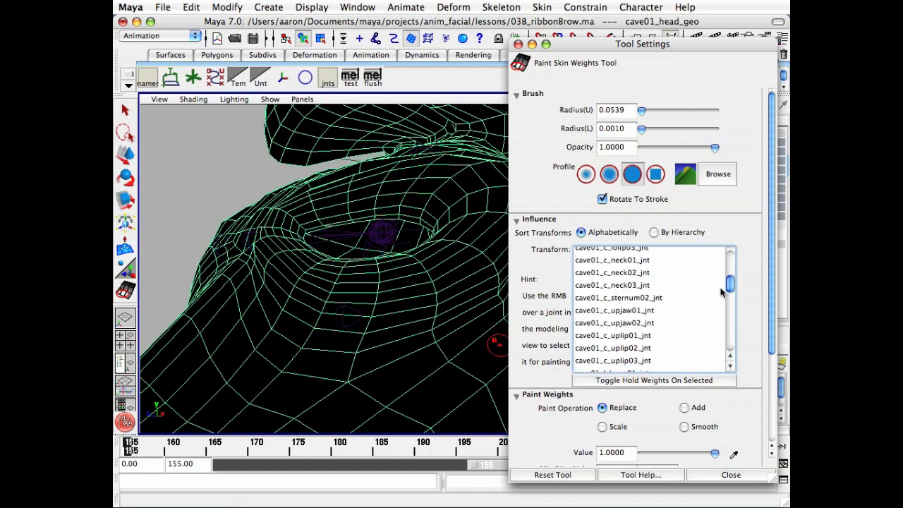
click(614, 313)
mouse_move(453, 309)
alt+mouse_down()
mouse_move(414, 292)
mouse_move(353, 322)
mouse_move(353, 292)
mouse_move(397, 295)
mouse_move(396, 325)
alt+mouse_up()
alt+drag(456, 300, 482, 332)
Step: Review the weight distribution of cave01_l_nostril01_jnt, cave01_l_nostril02_jnt and cave01_l_lonostril01_jnt around the left nostril
drag(728, 285, 727, 319)
click(630, 297)
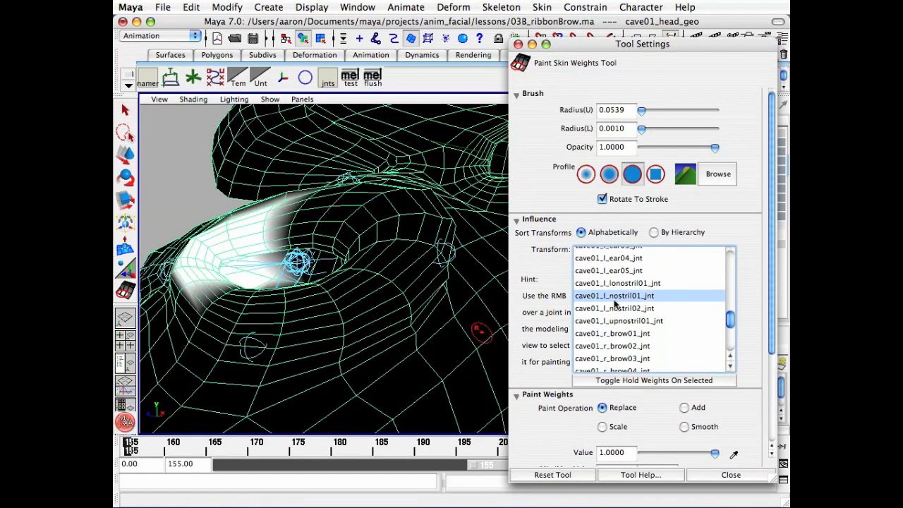
mouse_move(305, 329)
alt+mouse_down()
mouse_move(309, 342)
mouse_move(275, 356)
mouse_move(177, 370)
mouse_move(347, 315)
mouse_move(367, 325)
alt+mouse_up()
click(632, 311)
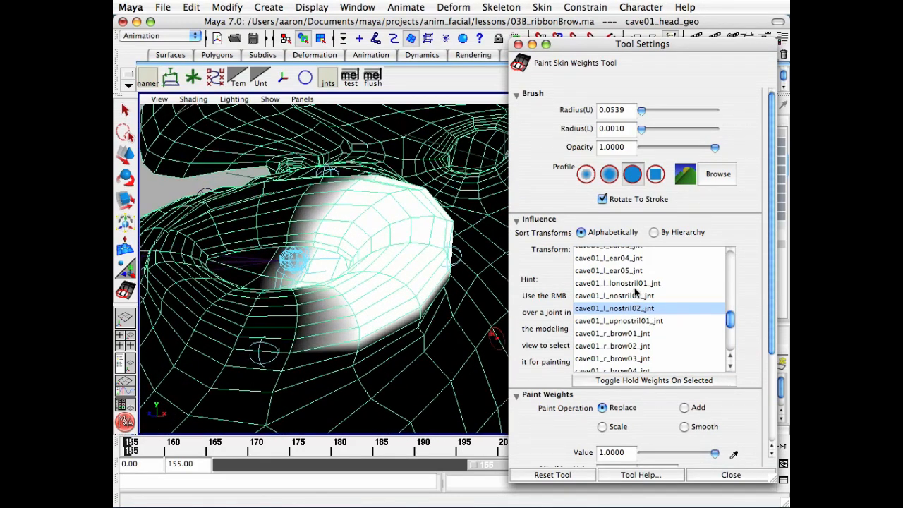
click(635, 284)
mouse_move(339, 289)
alt+mouse_down()
mouse_move(215, 335)
mouse_move(384, 333)
alt+mouse_up()
click(638, 296)
mouse_move(303, 329)
alt+mouse_down()
mouse_move(324, 328)
mouse_move(303, 313)
mouse_move(315, 323)
mouse_move(306, 328)
mouse_move(330, 330)
mouse_move(333, 318)
alt+mouse_up()
alt+right_drag(333, 323, 332, 333)
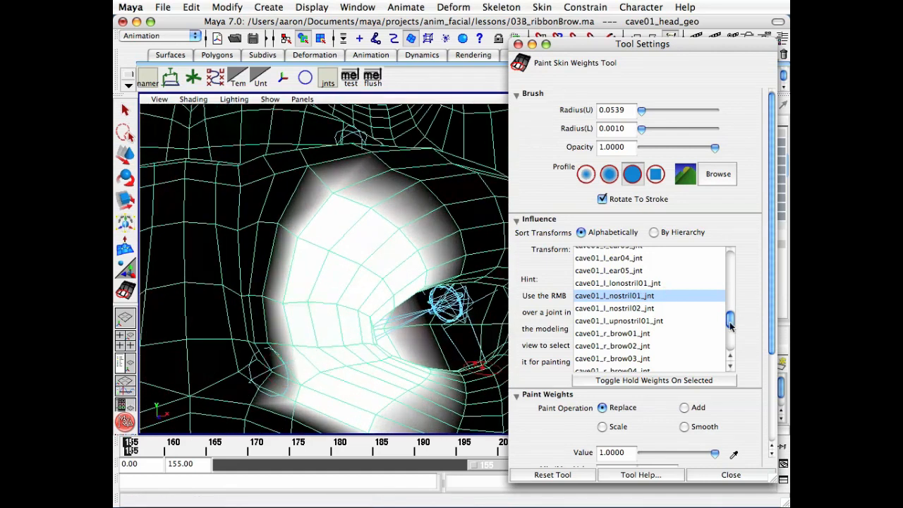
Step: Paint cave01_c_upjaw01_jnt weight on the face around the left nostril's edge, and set the paint value to 0.5
drag(730, 323, 730, 249)
scroll(659, 295, down, 5)
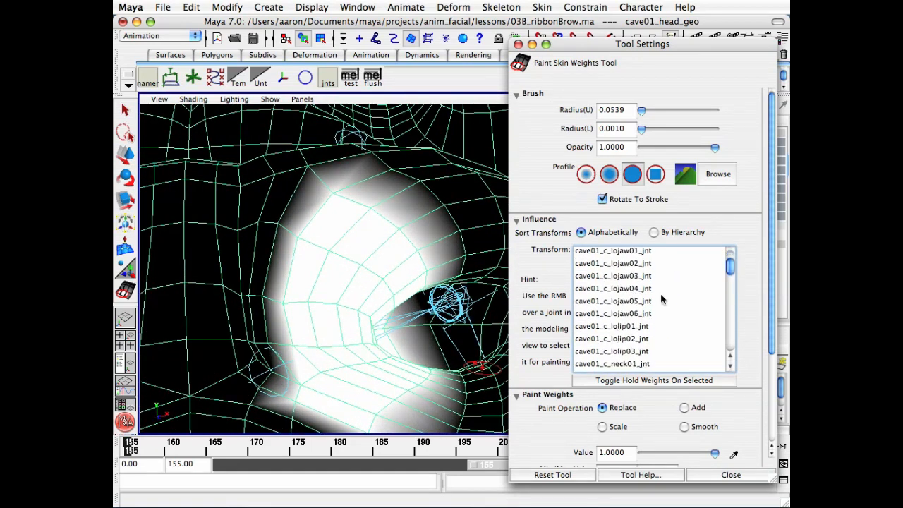
click(622, 330)
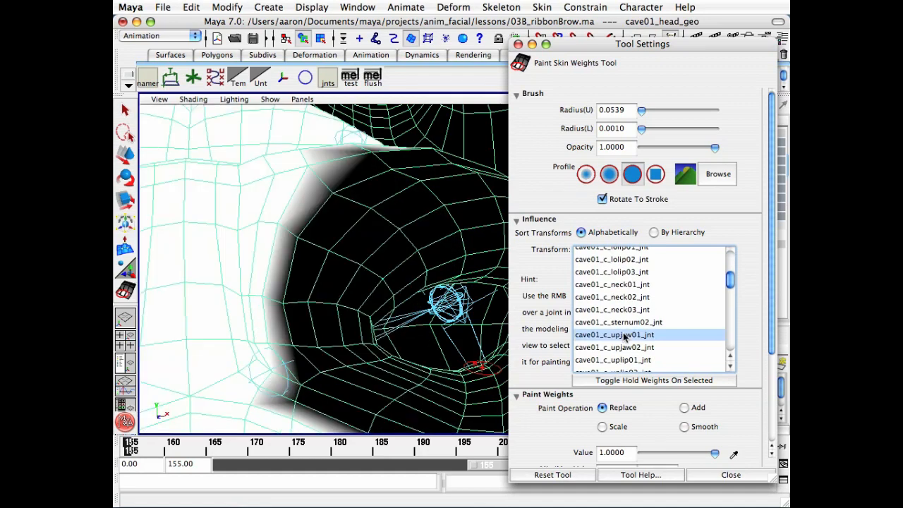
alt+drag(353, 296, 332, 240)
mouse_move(296, 323)
mouse_down()
mouse_move(337, 361)
mouse_move(452, 380)
mouse_move(369, 322)
mouse_move(336, 323)
mouse_move(350, 329)
mouse_up()
mouse_move(436, 314)
alt+mouse_down()
mouse_move(450, 332)
mouse_move(366, 329)
alt+mouse_up()
mouse_move(414, 309)
alt+mouse_down()
mouse_move(393, 329)
mouse_move(372, 293)
mouse_move(457, 262)
mouse_move(439, 308)
mouse_move(357, 375)
mouse_move(395, 351)
alt+mouse_up()
alt+right_drag(393, 350, 397, 323)
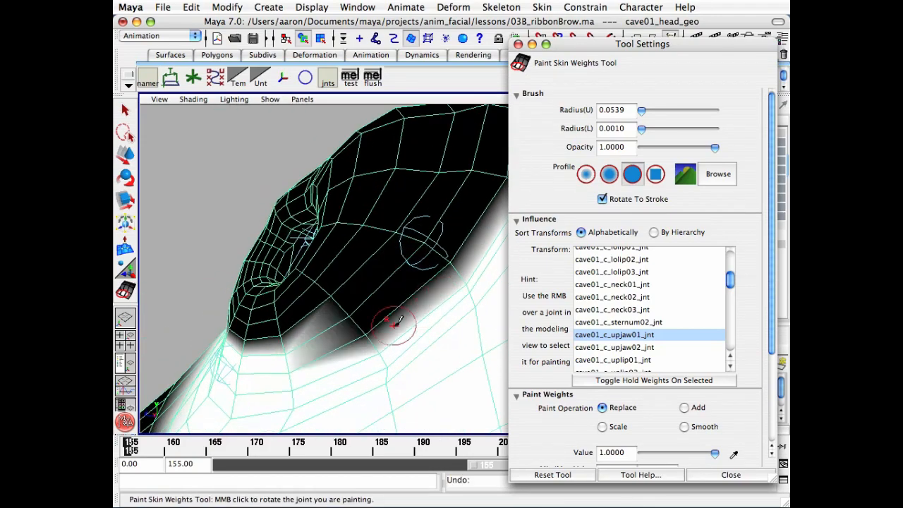
alt+drag(397, 322, 494, 347)
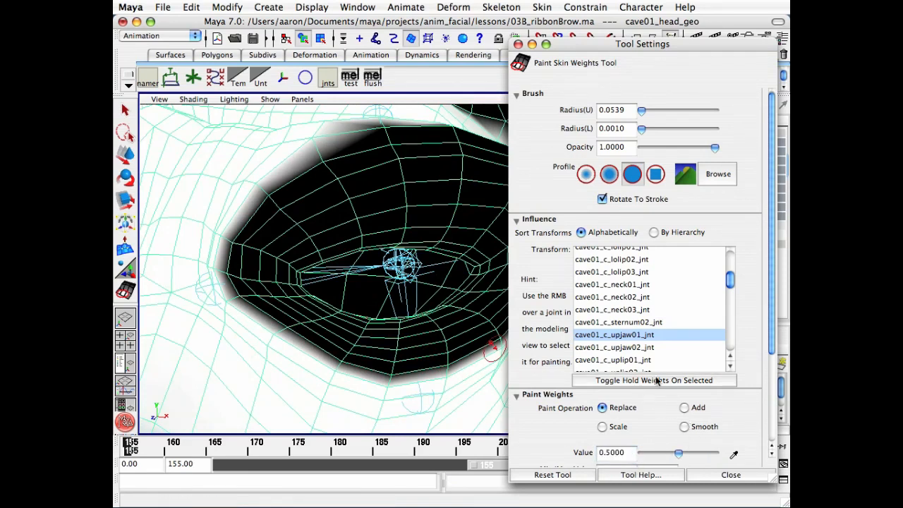
Step: Blend the cave01_l_upnostril01_jnt weight at value 0.5 across the mesh columns on either side above the left nostril
scroll(655, 323, down, 7)
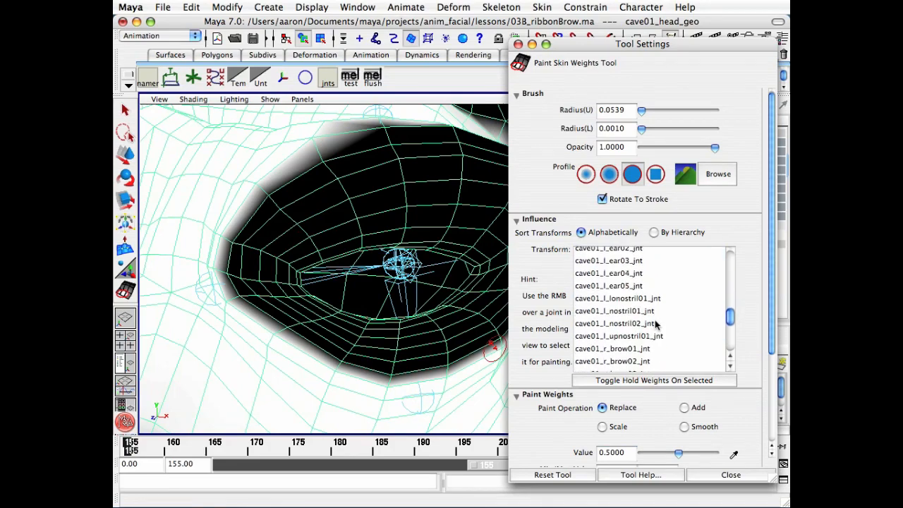
click(635, 309)
mouse_move(421, 335)
alt+mouse_down()
mouse_move(371, 332)
mouse_move(431, 211)
alt+mouse_up()
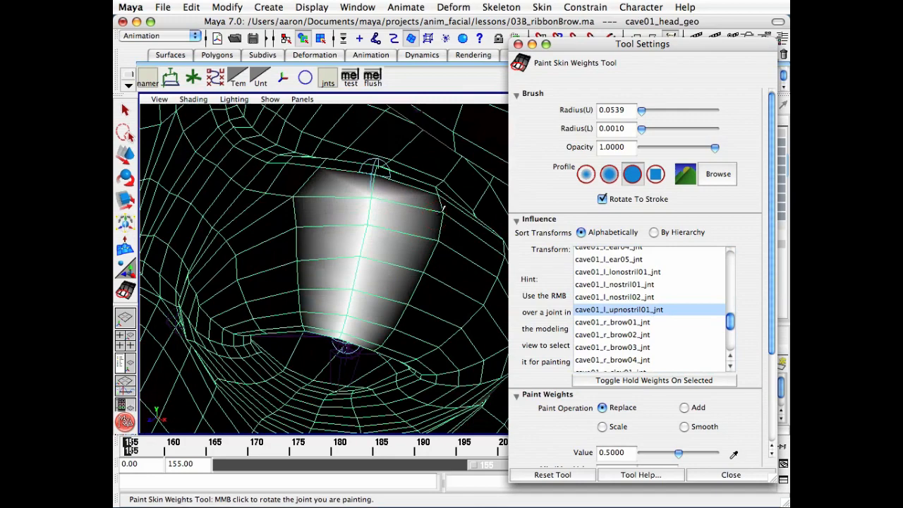
mouse_move(386, 338)
alt+mouse_down()
mouse_move(402, 261)
mouse_move(384, 247)
mouse_move(392, 231)
mouse_move(374, 258)
mouse_move(331, 273)
mouse_move(305, 256)
mouse_move(301, 271)
alt+mouse_up()
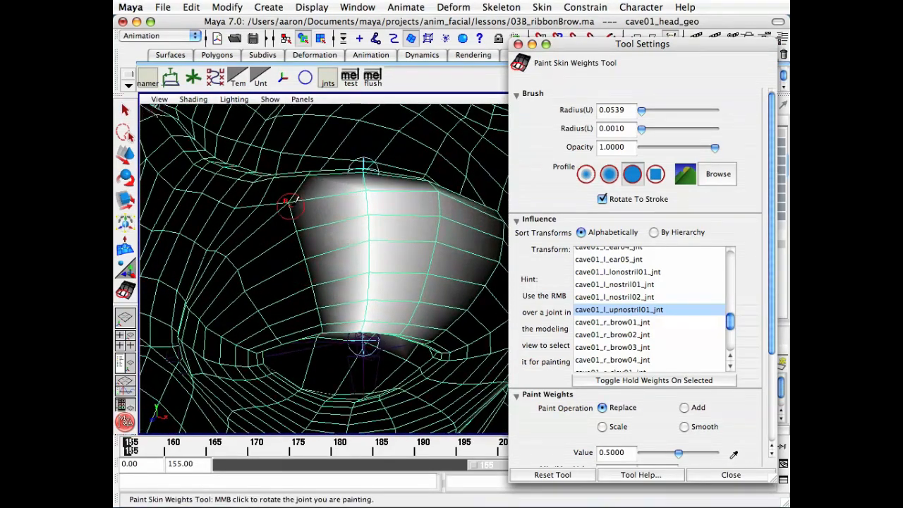
mouse_move(290, 206)
mouse_down()
mouse_move(322, 329)
mouse_move(306, 271)
mouse_move(323, 278)
mouse_up()
key(z)
alt+drag(297, 197, 343, 264)
alt+right_drag(343, 264, 353, 256)
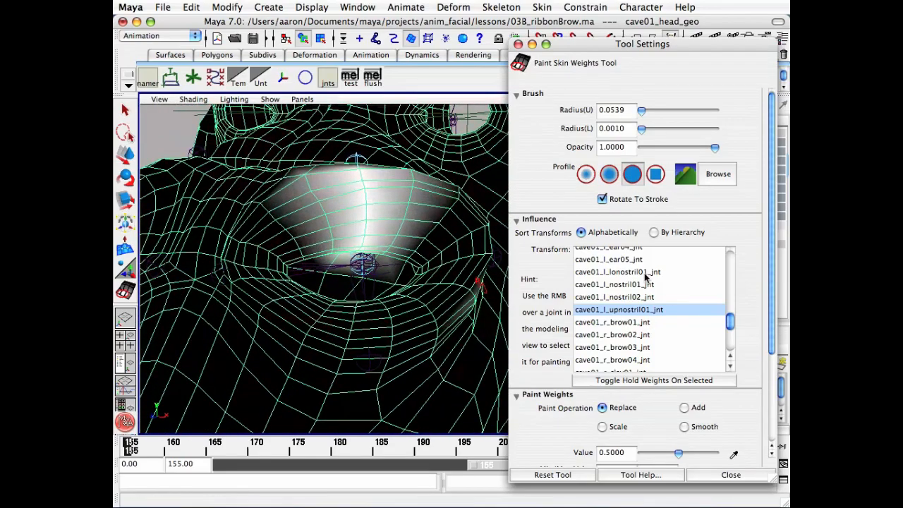
Step: Blend the cave01_l_lonostril01_jnt weight at value 0.5 toward both sides of the left nostril's lower rim
click(646, 273)
alt+drag(366, 258, 373, 282)
mouse_move(374, 282)
alt+right_down()
mouse_move(407, 315)
mouse_move(386, 263)
mouse_move(364, 290)
alt+right_up()
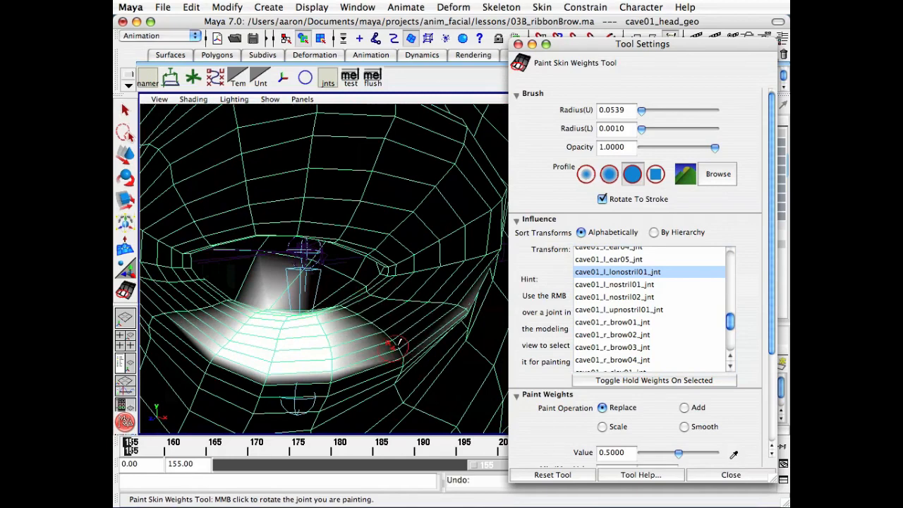
alt+drag(331, 296, 271, 318)
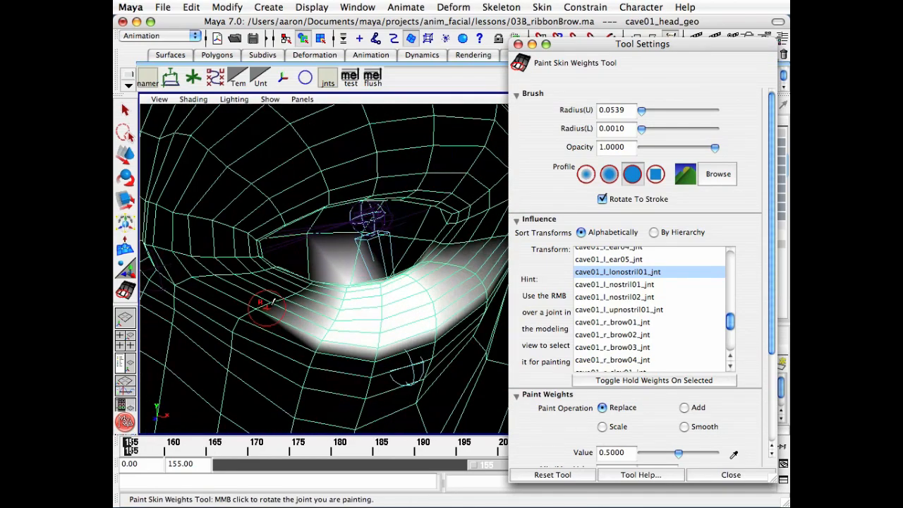
alt+drag(378, 274, 277, 262)
mouse_move(258, 185)
alt+mouse_down()
mouse_move(289, 240)
mouse_move(302, 296)
mouse_move(423, 267)
alt+mouse_up()
Step: Switch to cave01_l_nostril02_jnt and blend its weight along the nostril's lower outer edge at value 0.5
click(652, 297)
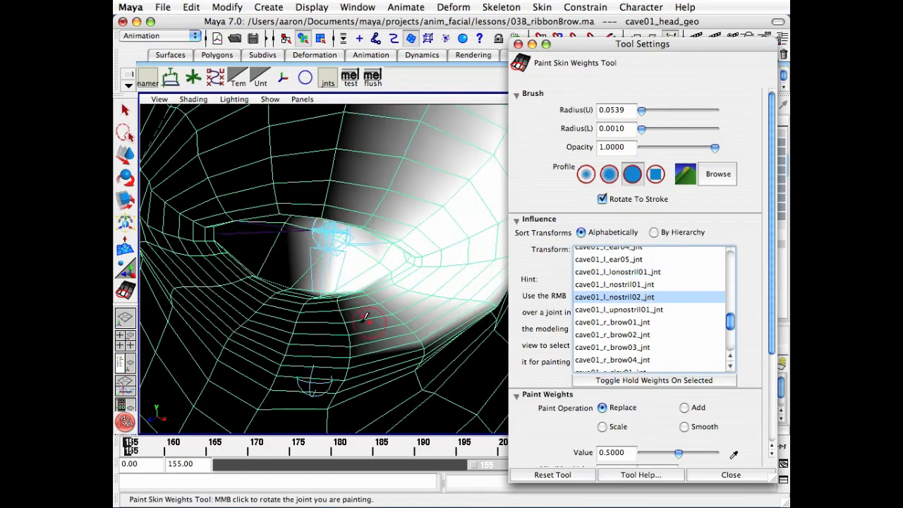
mouse_move(368, 311)
alt+mouse_down()
mouse_move(357, 313)
mouse_move(352, 288)
mouse_move(273, 258)
mouse_move(321, 254)
alt+mouse_up()
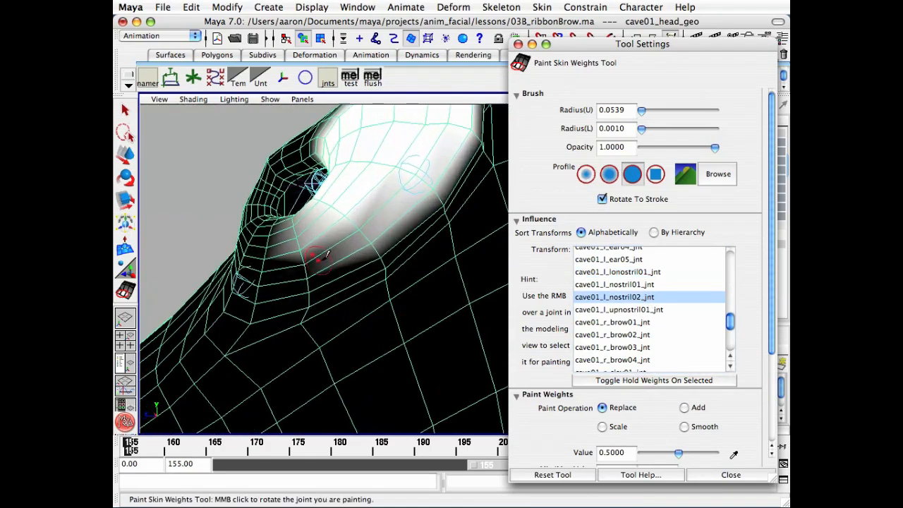
alt+drag(368, 221, 356, 383)
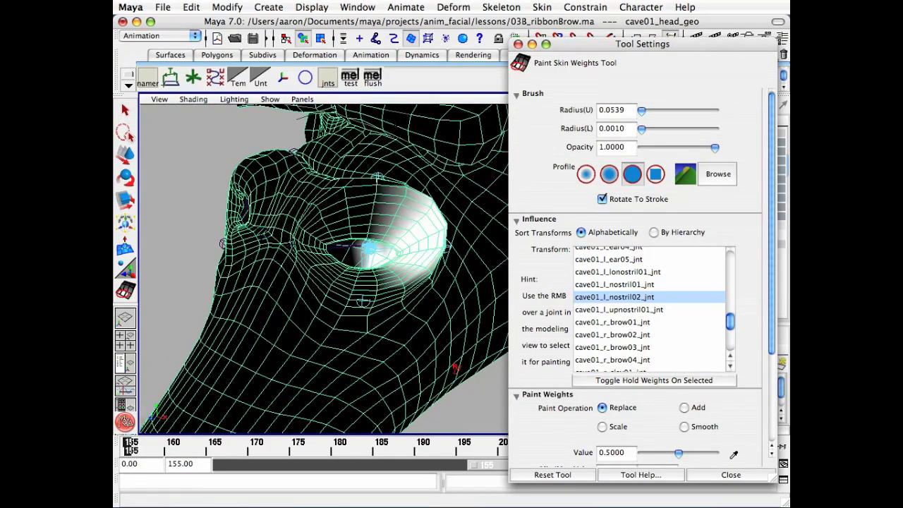
Step: Play back the nostril test animation to check the deformation, and stop playback
double_click(638, 47)
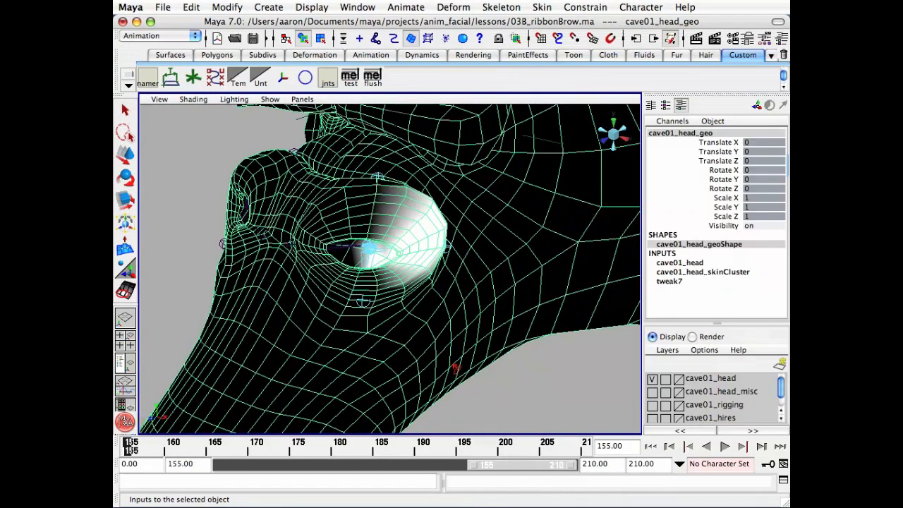
alt+drag(274, 335, 266, 345)
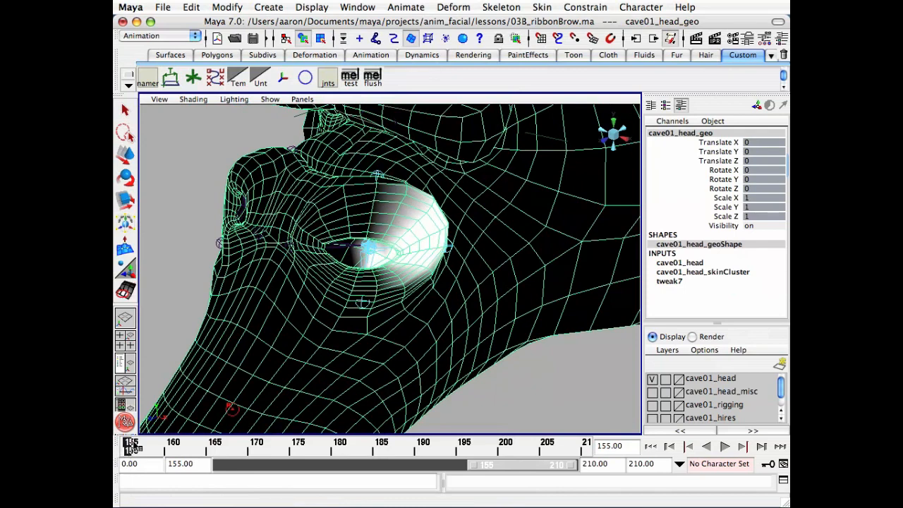
key(alt+v)
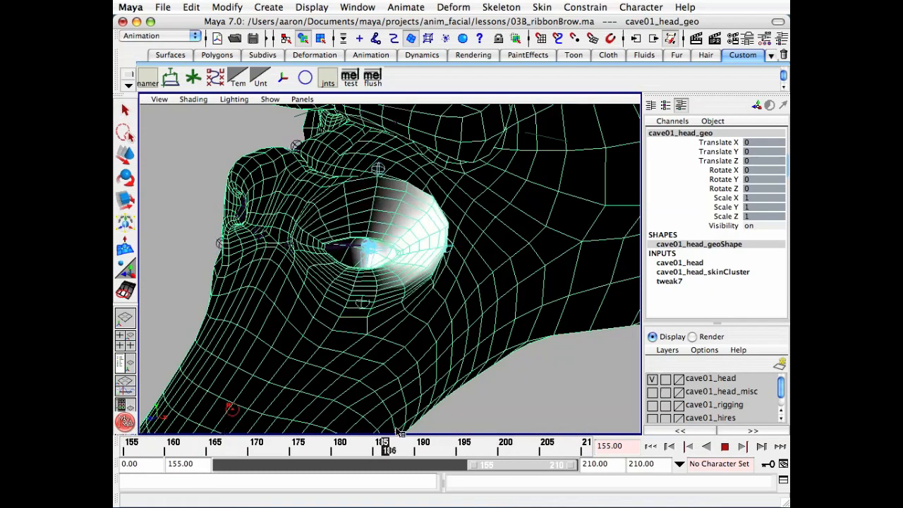
key(Escape)
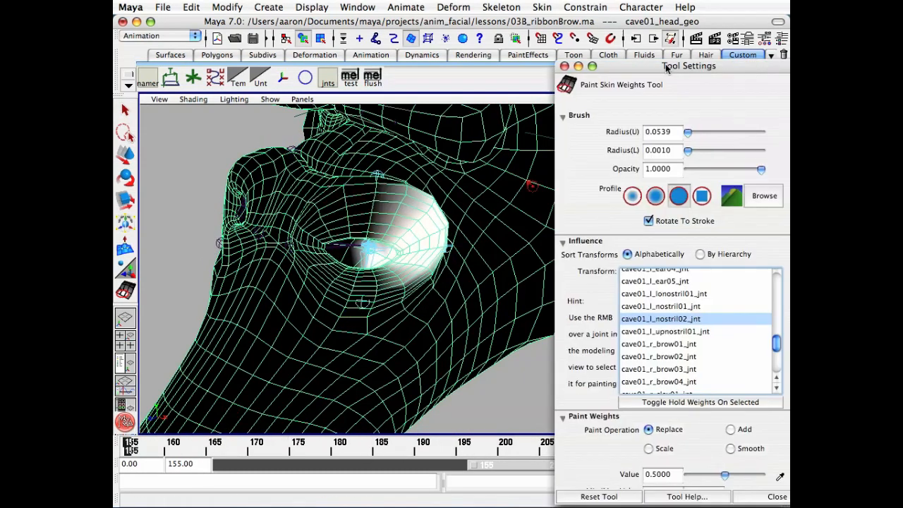
Step: Configure the skin weights brush with the soft profile, 0.25 opacity, the Add operation and a paint value of 0.25
drag(665, 66, 627, 54)
click(617, 189)
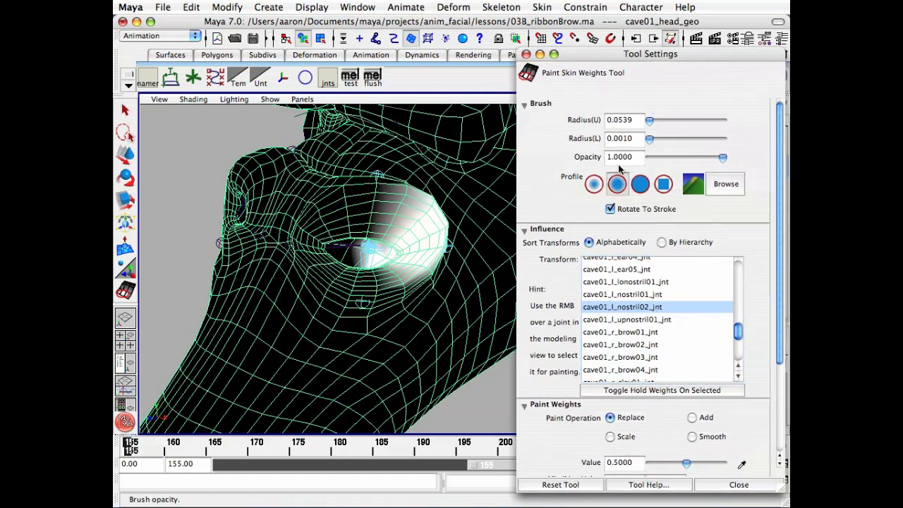
click(620, 158)
text(.25)
key(Return)
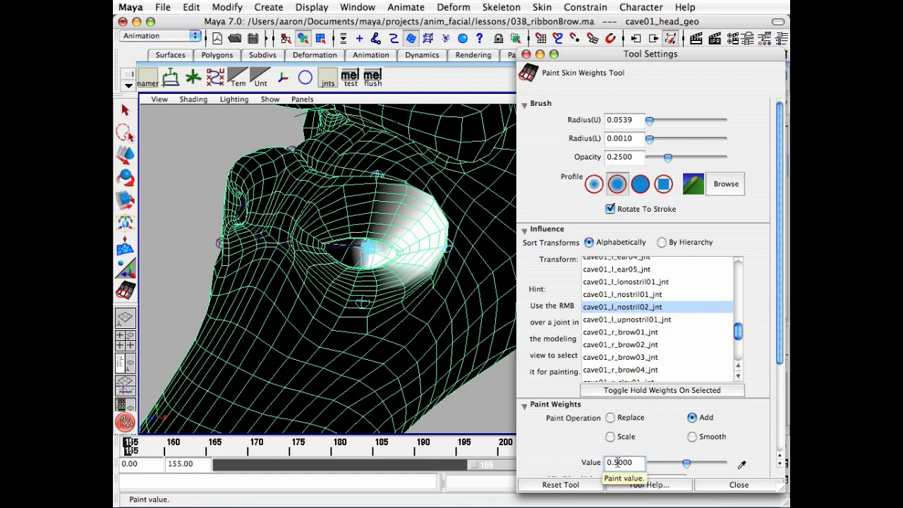
text(2)
key(Return)
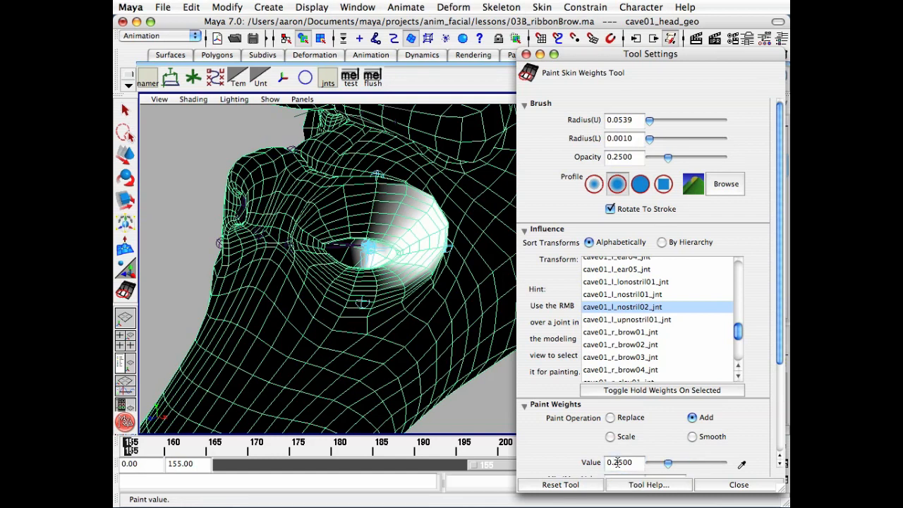
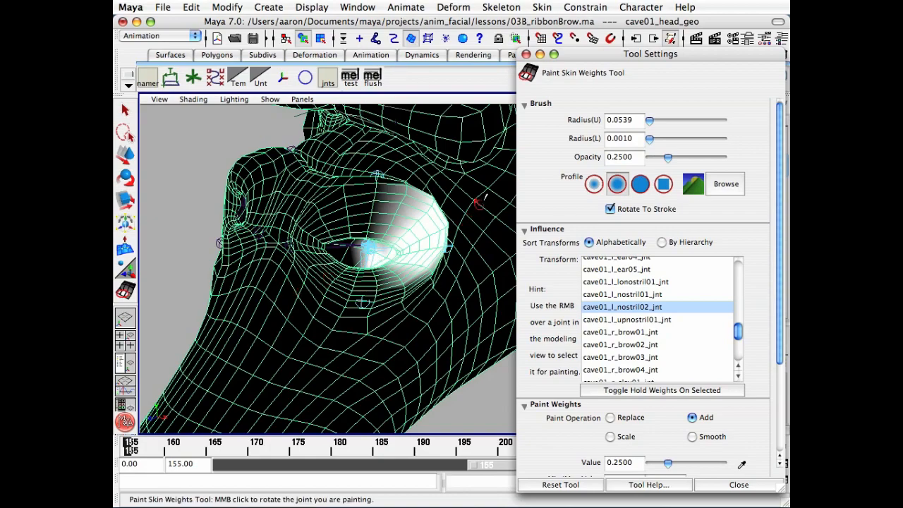
Step: Go to frame 160 and reduce the brush's upper radius to 0.0259 for detail painting at the nostril's outer crease
alt+drag(399, 236, 434, 228)
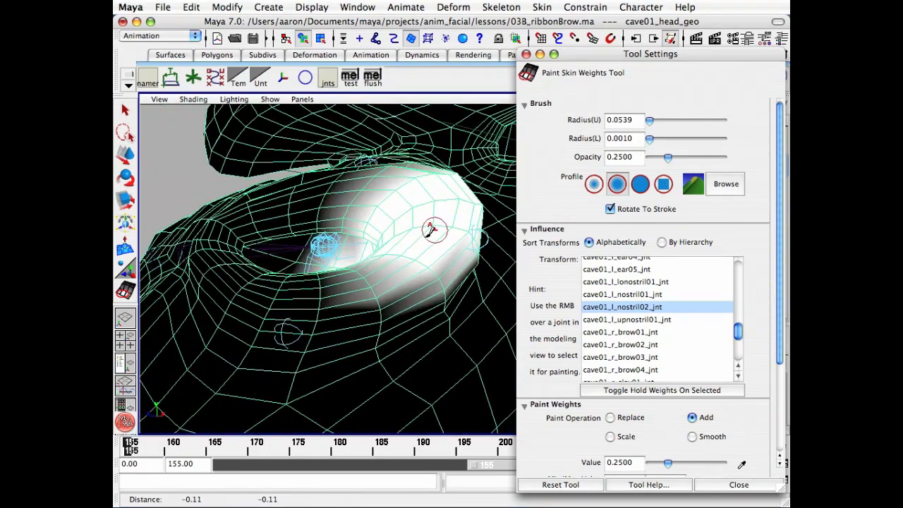
click(172, 452)
mouse_move(172, 452)
mouse_down()
mouse_move(190, 452)
mouse_move(172, 452)
mouse_up()
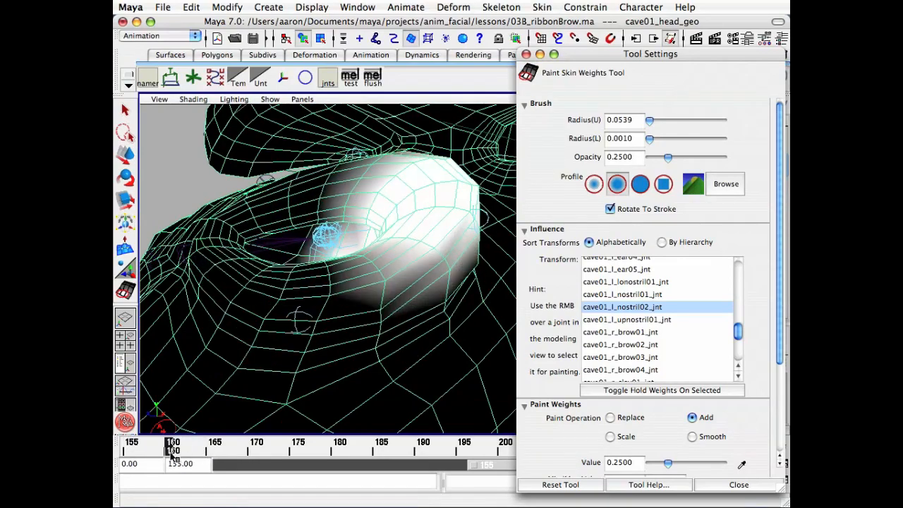
alt+middle_drag(165, 374, 314, 303)
mouse_move(315, 303)
alt+mouse_down()
mouse_move(371, 283)
mouse_move(375, 268)
alt+mouse_up()
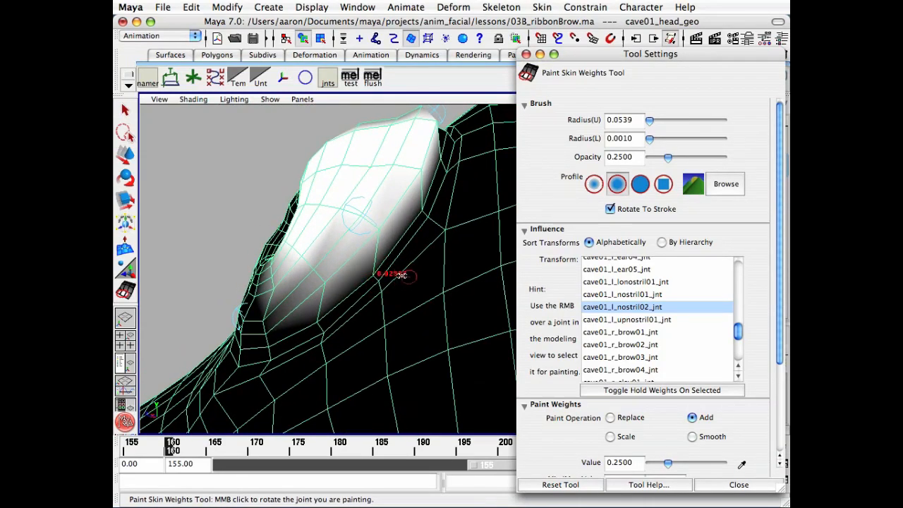
mouse_move(416, 266)
alt+mouse_down()
mouse_move(403, 268)
mouse_move(389, 222)
mouse_move(379, 262)
alt+mouse_up()
mouse_move(403, 196)
alt+mouse_down()
mouse_move(417, 226)
mouse_move(399, 261)
alt+mouse_up()
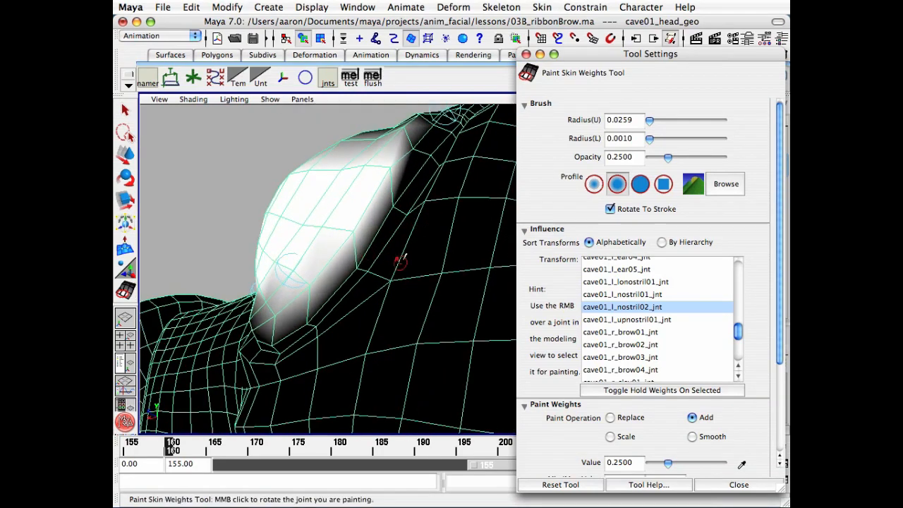
mouse_move(416, 339)
alt+right_down()
mouse_move(364, 327)
mouse_move(346, 250)
alt+right_up()
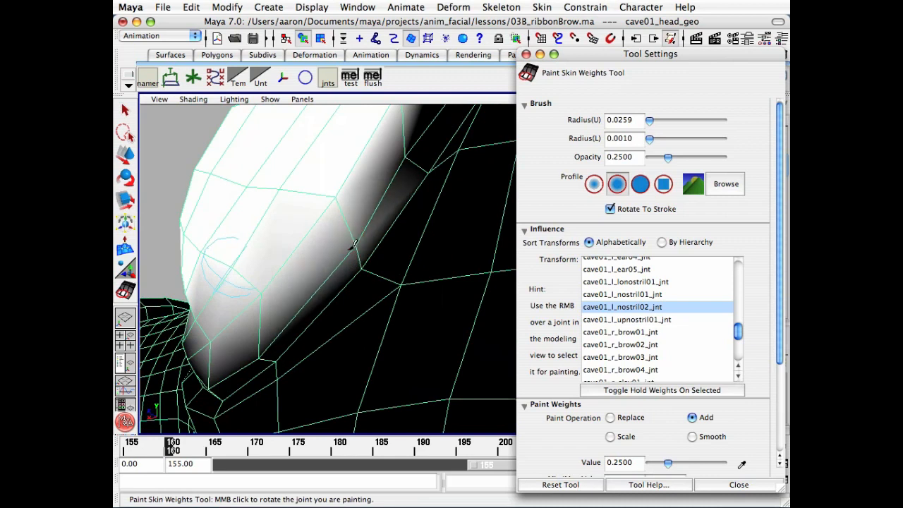
Step: Add cave01_l_nostril02_jnt weight in soft strokes along the upper outer crease of the left nostril
mouse_move(404, 145)
mouse_down()
mouse_move(416, 127)
mouse_move(403, 141)
mouse_move(427, 127)
mouse_move(424, 138)
mouse_up()
mouse_move(372, 250)
mouse_down()
mouse_move(351, 236)
mouse_move(368, 231)
mouse_move(369, 283)
mouse_move(313, 289)
mouse_move(347, 256)
mouse_move(381, 266)
mouse_move(447, 201)
mouse_move(487, 186)
mouse_move(476, 204)
mouse_move(472, 197)
mouse_up()
click(453, 164)
click(453, 165)
click(452, 165)
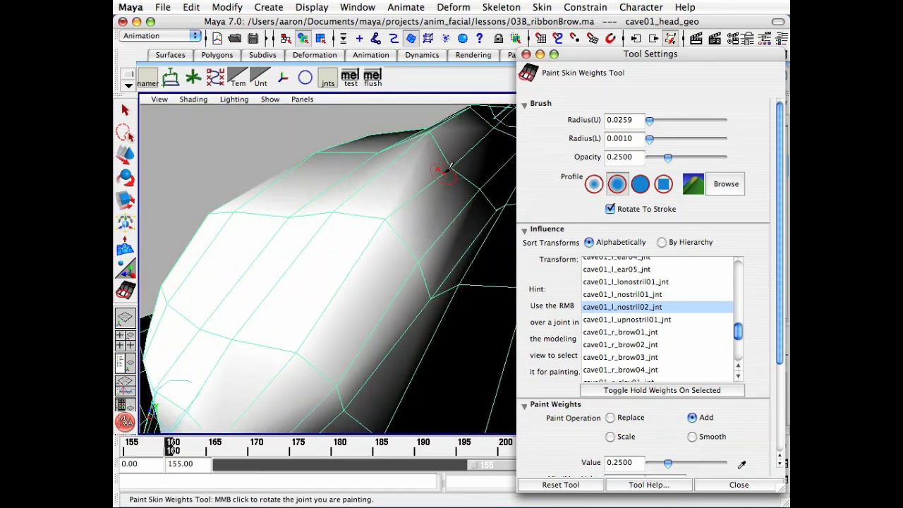
click(455, 163)
click(456, 158)
click(455, 158)
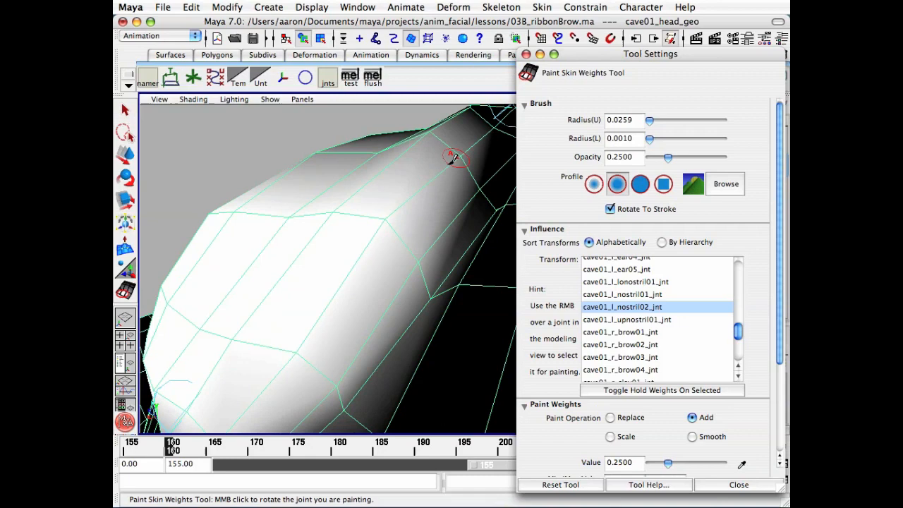
click(479, 185)
click(487, 179)
click(480, 182)
click(476, 184)
Step: Add cave01_l_nostril01_jnt weight in soft strokes along the lower crease on the inner side of the left nostril
alt+middle_drag(399, 226, 402, 111)
mouse_move(402, 111)
alt+mouse_down()
mouse_move(420, 143)
mouse_move(399, 245)
alt+mouse_up()
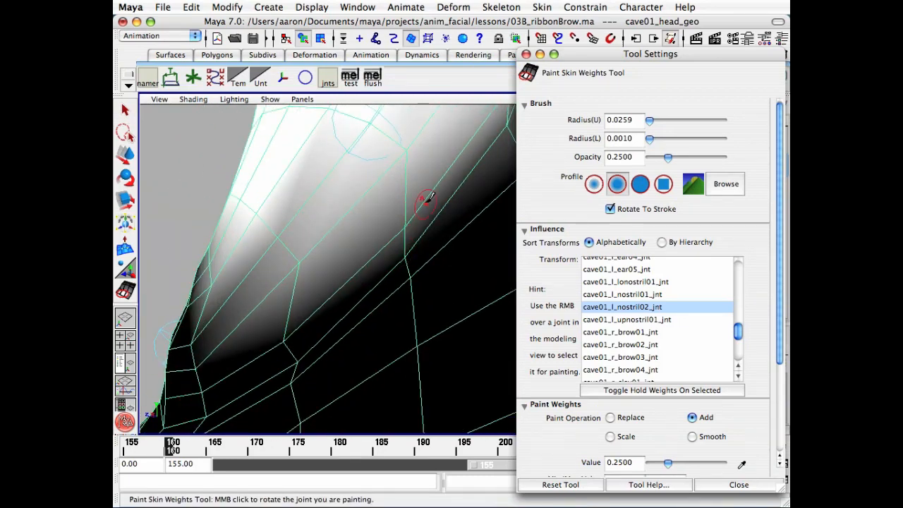
alt+right_drag(427, 200, 345, 226)
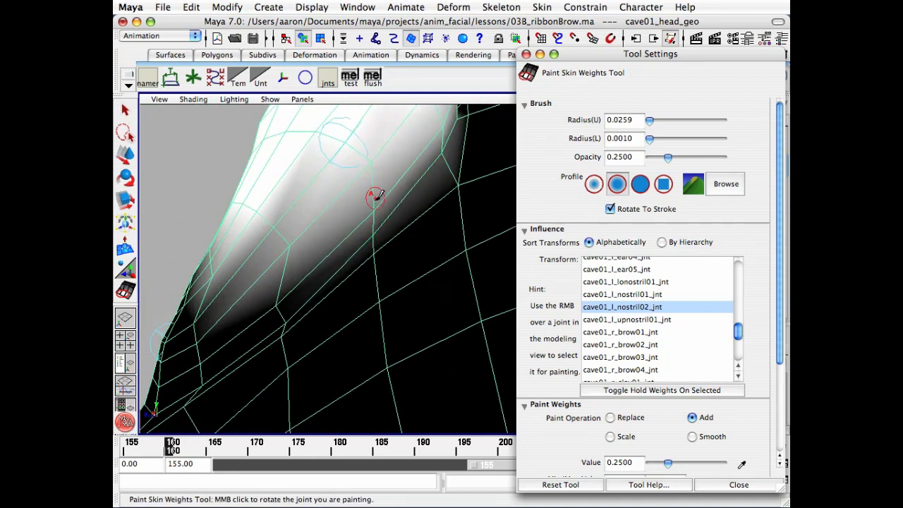
alt+drag(374, 197, 338, 253)
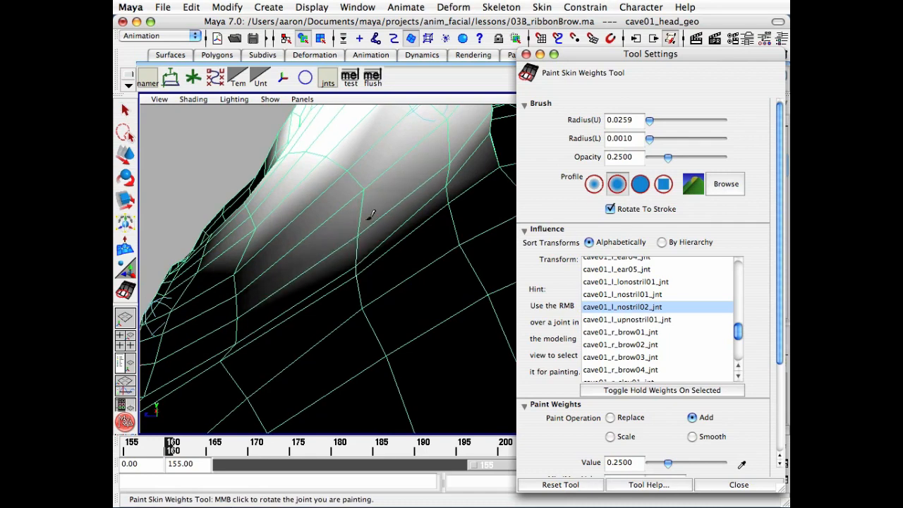
mouse_move(354, 239)
alt+mouse_down()
mouse_move(403, 235)
mouse_move(332, 275)
mouse_move(381, 253)
mouse_move(363, 291)
mouse_move(377, 267)
mouse_move(343, 303)
mouse_move(360, 282)
mouse_move(376, 300)
mouse_move(497, 291)
alt+mouse_up()
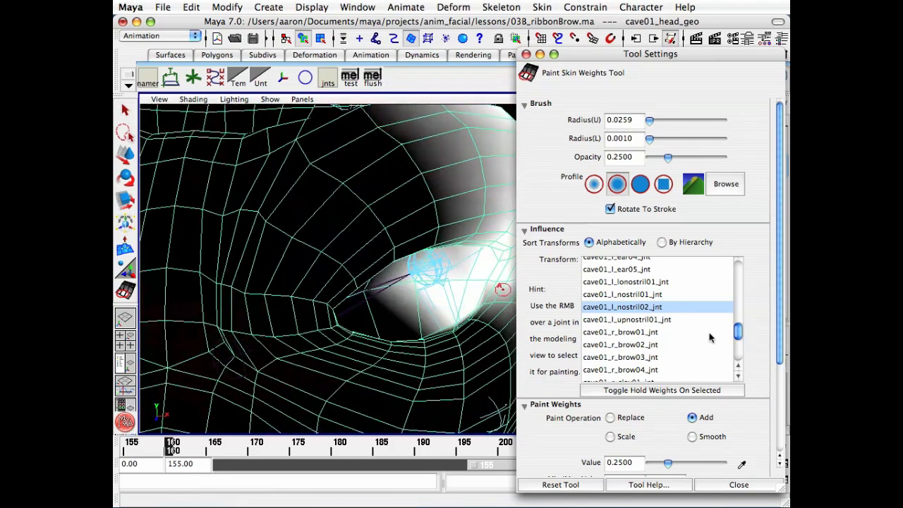
click(636, 296)
mouse_move(350, 300)
alt+mouse_down()
mouse_move(388, 289)
mouse_move(370, 305)
mouse_move(378, 304)
alt+mouse_up()
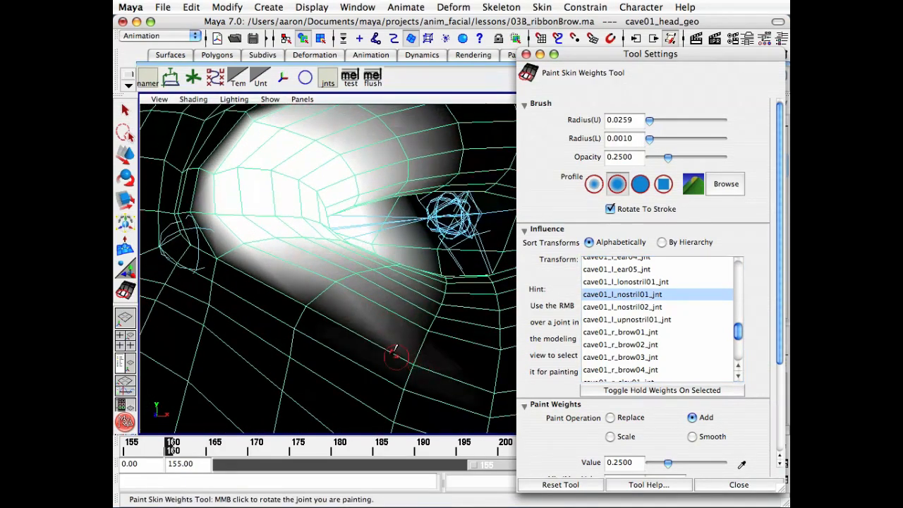
drag(305, 303, 312, 330)
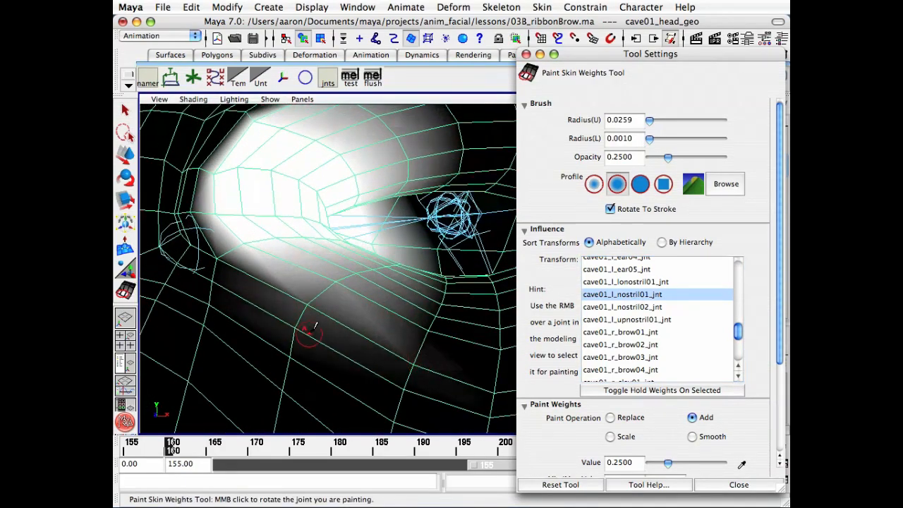
mouse_move(222, 256)
mouse_down()
mouse_move(222, 269)
mouse_move(234, 273)
mouse_move(226, 308)
mouse_move(206, 272)
mouse_move(211, 282)
mouse_move(233, 176)
mouse_move(244, 187)
mouse_move(251, 169)
mouse_move(237, 141)
mouse_move(232, 261)
mouse_move(242, 218)
mouse_up()
Step: Add cave01_l_nostril01_jnt weight along the upper crease on the inner side of the left nostril
alt+right_drag(242, 218, 246, 302)
alt+drag(247, 302, 275, 268)
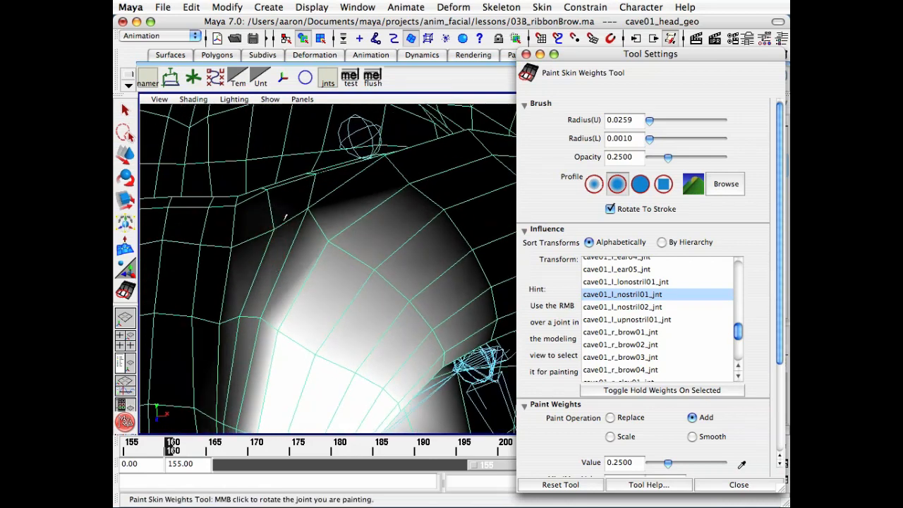
mouse_move(271, 212)
mouse_down()
mouse_move(307, 196)
mouse_move(282, 237)
mouse_move(274, 230)
mouse_move(284, 262)
mouse_move(248, 303)
mouse_move(244, 288)
mouse_move(240, 335)
mouse_move(285, 312)
mouse_move(272, 290)
mouse_move(281, 270)
mouse_move(317, 250)
mouse_up()
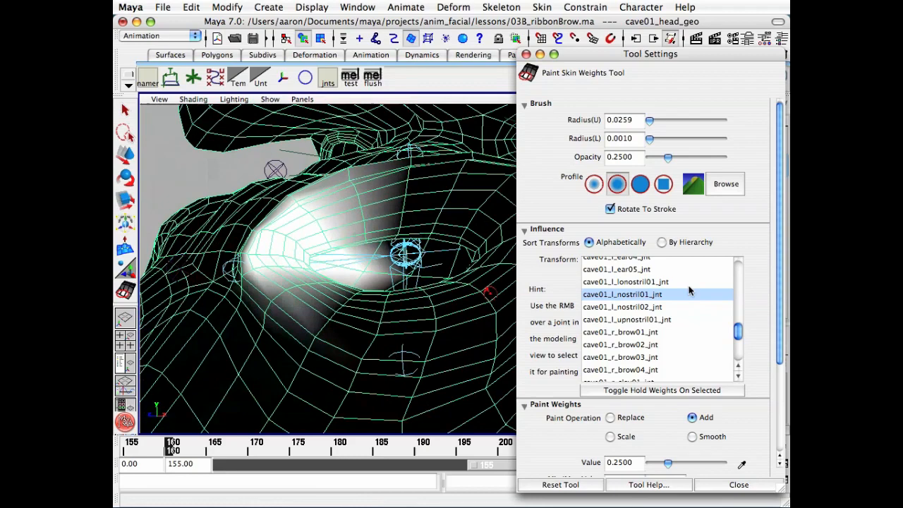
click(651, 320)
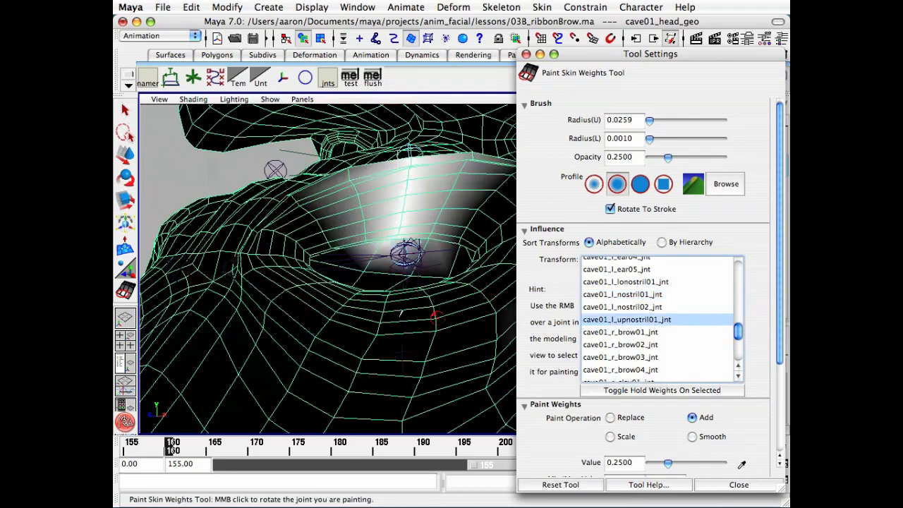
drag(175, 452, 214, 454)
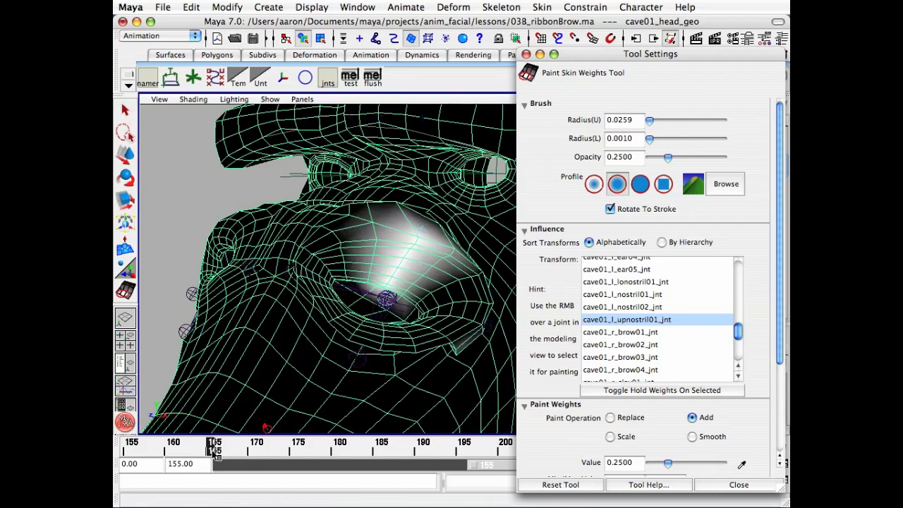
mouse_move(328, 321)
alt+mouse_down()
mouse_move(293, 326)
mouse_move(317, 331)
alt+mouse_up()
alt+middle_drag(317, 331, 317, 332)
alt+right_drag(317, 331, 403, 322)
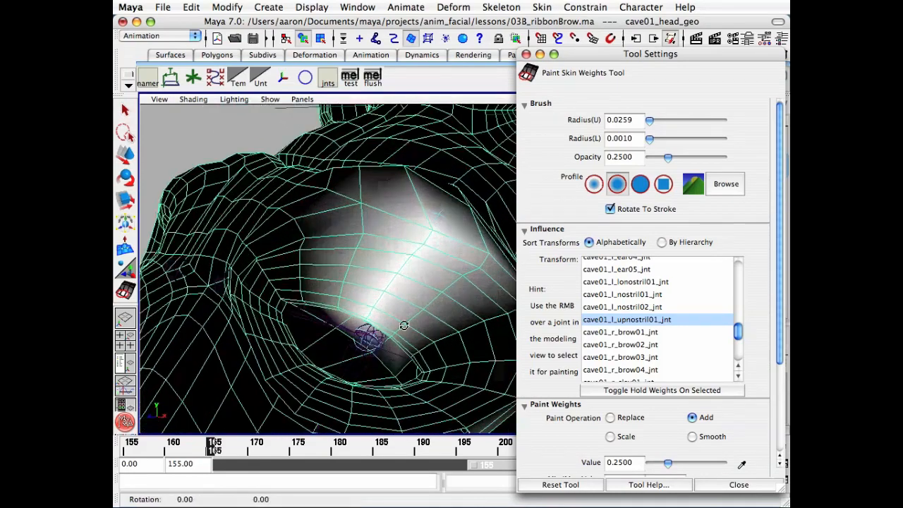
alt+drag(403, 322, 341, 313)
alt+middle_drag(342, 313, 306, 302)
mouse_move(306, 302)
alt+mouse_down()
mouse_move(276, 300)
mouse_move(343, 325)
mouse_move(378, 277)
alt+mouse_up()
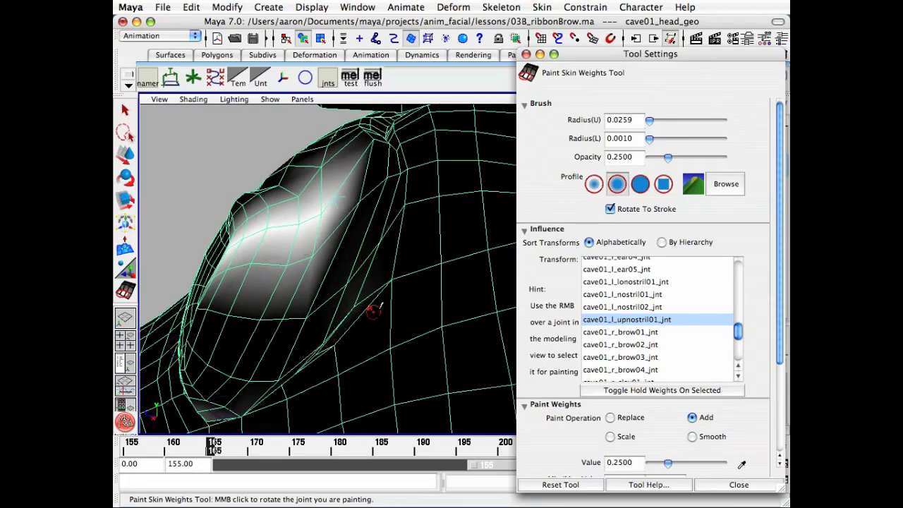
key(z)
key(z)
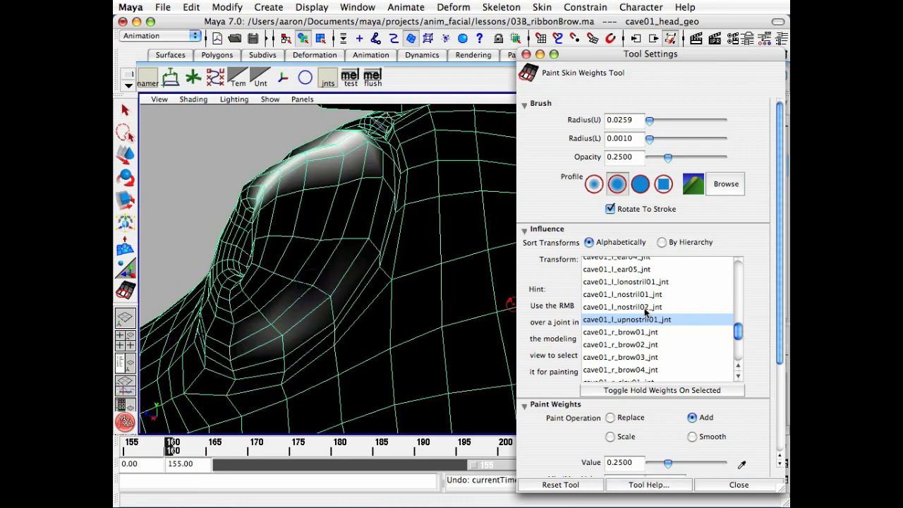
Step: Go to frame 165 and add cave01_l_nostril02_jnt weight along the outer crease of the left nostril
click(214, 446)
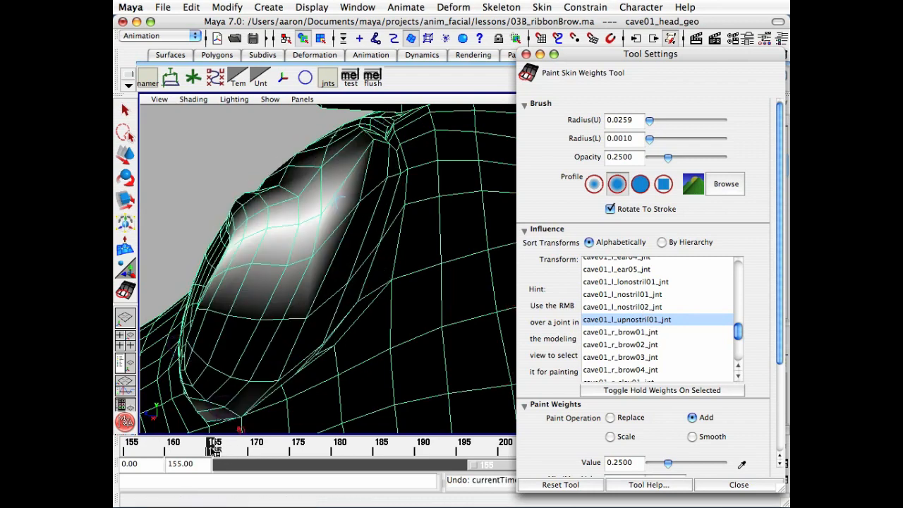
click(623, 307)
alt+drag(381, 261, 347, 270)
alt+right_drag(346, 271, 344, 298)
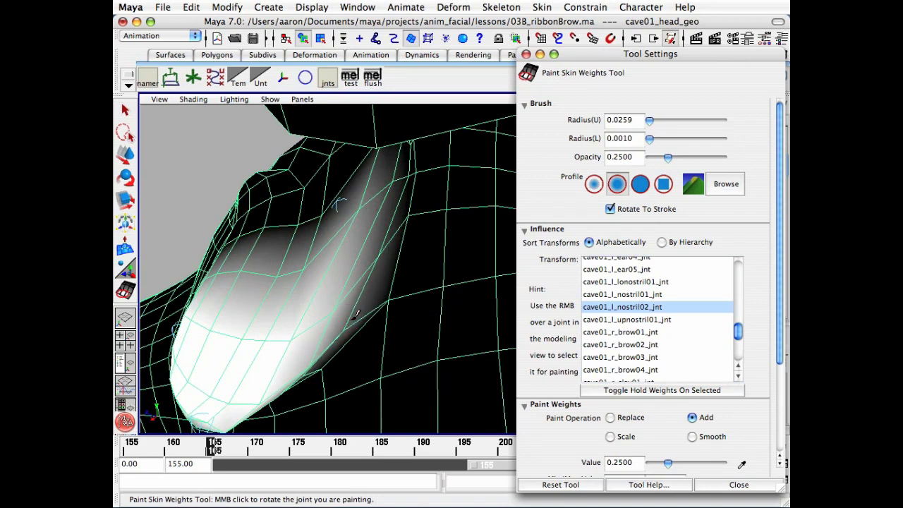
mouse_move(356, 314)
mouse_down()
mouse_move(396, 296)
mouse_move(350, 323)
mouse_move(402, 221)
mouse_move(416, 232)
mouse_move(435, 216)
mouse_up()
mouse_move(419, 175)
mouse_down()
mouse_move(372, 208)
mouse_move(378, 141)
mouse_move(393, 177)
mouse_move(414, 151)
mouse_move(417, 260)
mouse_move(431, 225)
mouse_move(420, 268)
mouse_up()
Step: Switch the brush to the Gaussian profile and add cave01_l_nostril02_jnt weight to the crease vertices where the nostril wing meets the cheek
click(593, 183)
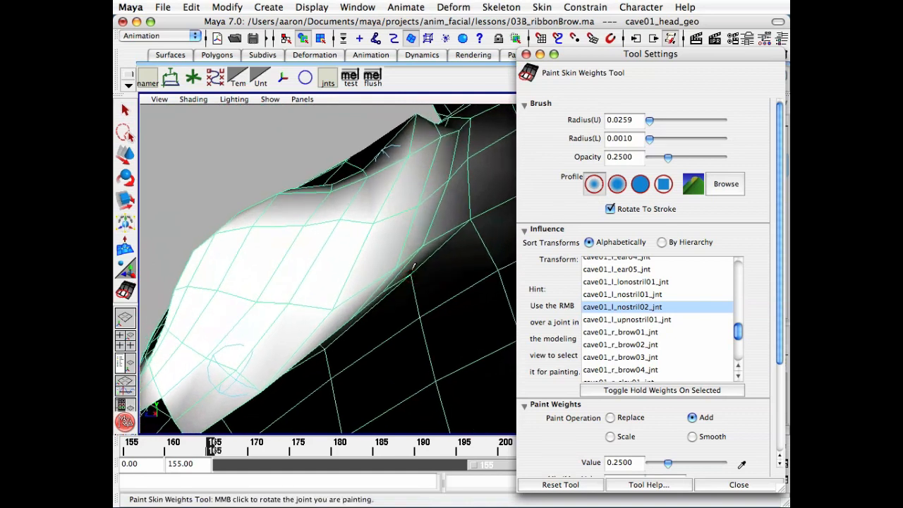
mouse_move(413, 267)
middle_down()
mouse_move(452, 238)
mouse_move(461, 242)
mouse_move(436, 295)
middle_up()
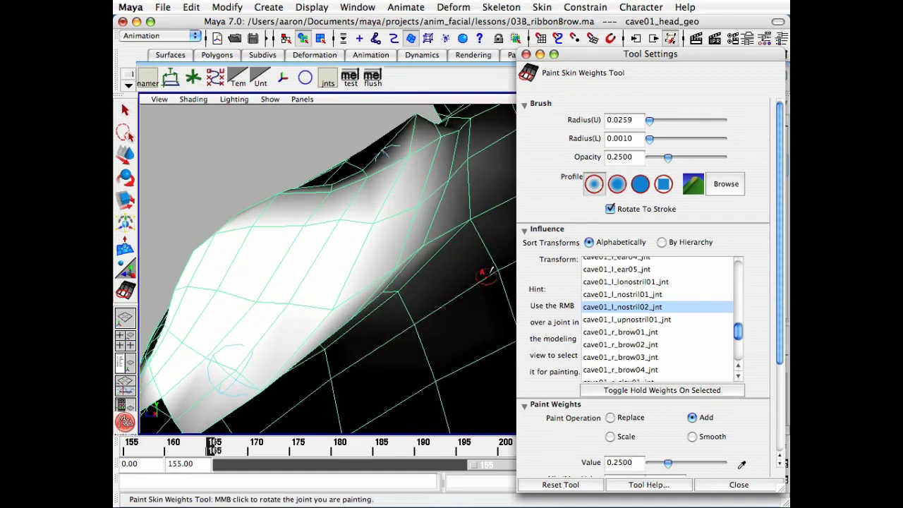
mouse_move(471, 224)
mouse_down()
mouse_move(436, 230)
mouse_move(452, 177)
mouse_up()
alt+drag(486, 152, 415, 203)
alt+drag(315, 288, 313, 271)
alt+right_drag(341, 272, 367, 268)
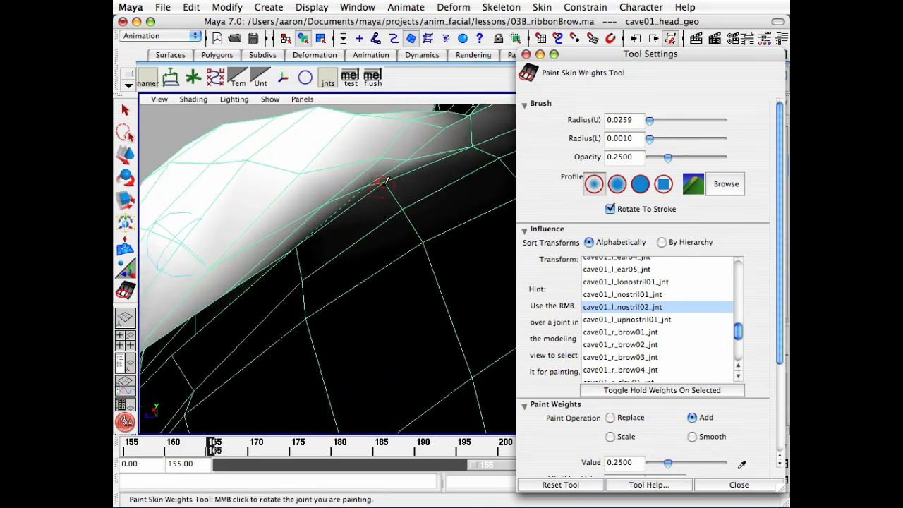
click(367, 188)
drag(325, 204, 326, 212)
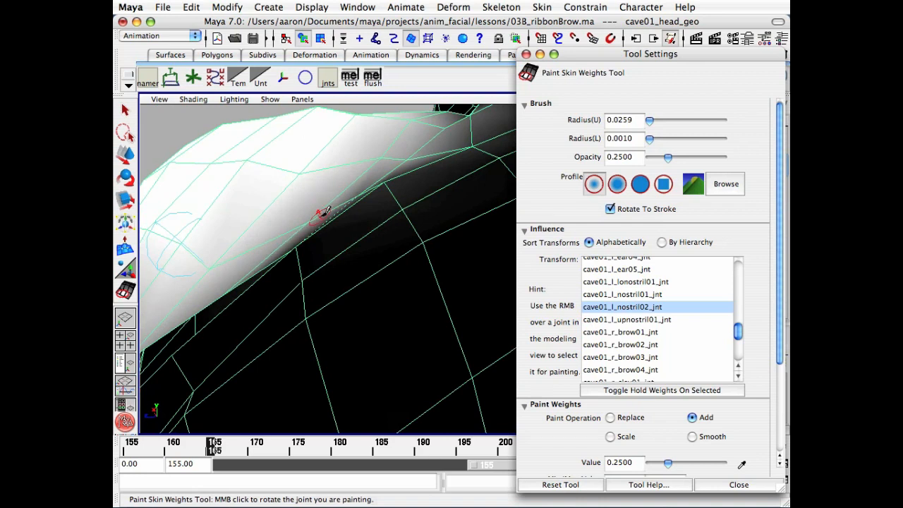
Step: Add cave01_l_nostril02_jnt weight to the folded crease vertices on the underside of the left nostril wing
mouse_move(388, 151)
mouse_down()
mouse_move(364, 200)
mouse_move(403, 198)
mouse_move(373, 188)
mouse_move(322, 216)
mouse_move(308, 243)
mouse_move(321, 265)
mouse_move(306, 273)
mouse_move(332, 298)
mouse_move(419, 280)
mouse_up()
click(399, 184)
alt+right_drag(419, 280, 359, 287)
mouse_move(359, 287)
alt+mouse_down()
mouse_move(403, 244)
mouse_move(385, 145)
mouse_move(346, 137)
mouse_move(387, 147)
mouse_move(376, 162)
mouse_move(395, 172)
mouse_move(340, 140)
mouse_move(368, 136)
mouse_move(346, 162)
mouse_move(322, 143)
mouse_move(340, 158)
alt+mouse_up()
alt+drag(340, 154, 345, 195)
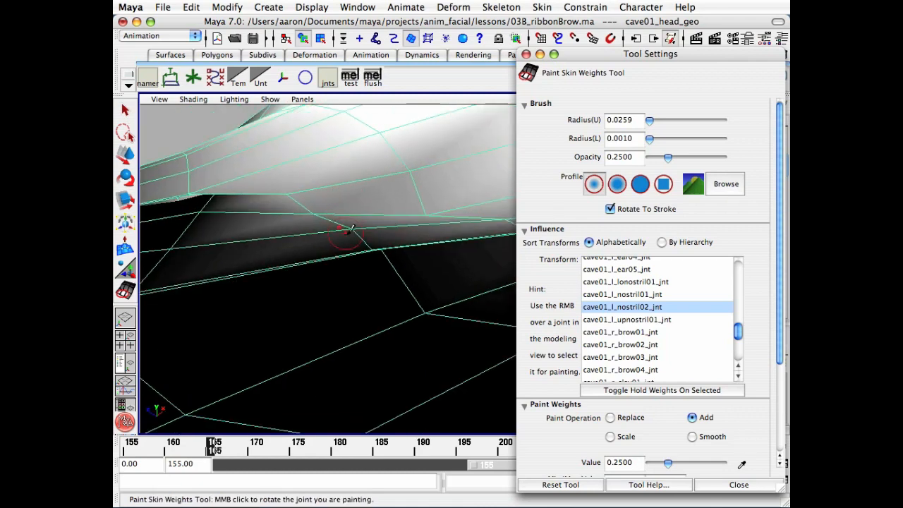
drag(346, 227, 355, 227)
mouse_move(427, 164)
mouse_down()
mouse_move(411, 168)
mouse_move(415, 202)
mouse_move(429, 205)
mouse_move(383, 216)
mouse_move(376, 203)
mouse_up()
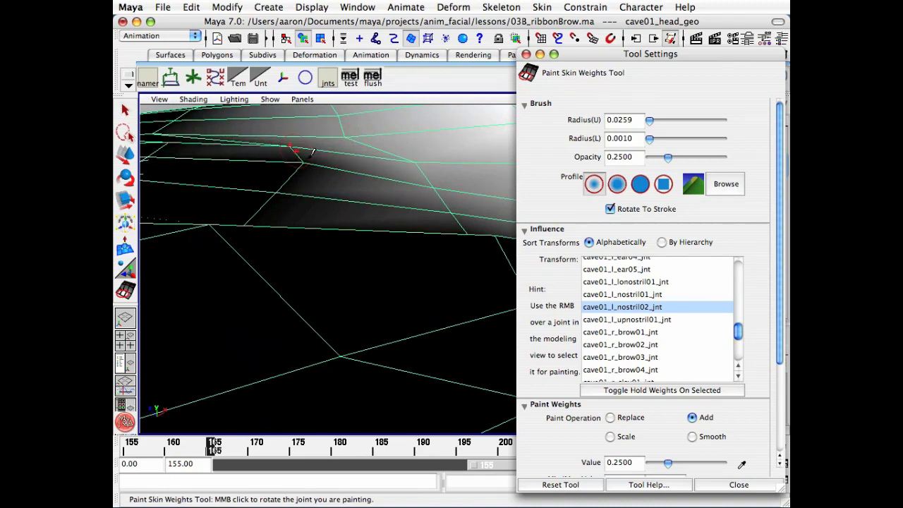
mouse_move(300, 165)
mouse_down()
mouse_move(286, 184)
mouse_move(317, 196)
mouse_move(292, 196)
mouse_move(333, 226)
mouse_move(313, 225)
mouse_move(354, 237)
mouse_move(347, 247)
mouse_move(399, 266)
mouse_move(360, 343)
mouse_move(367, 337)
mouse_up()
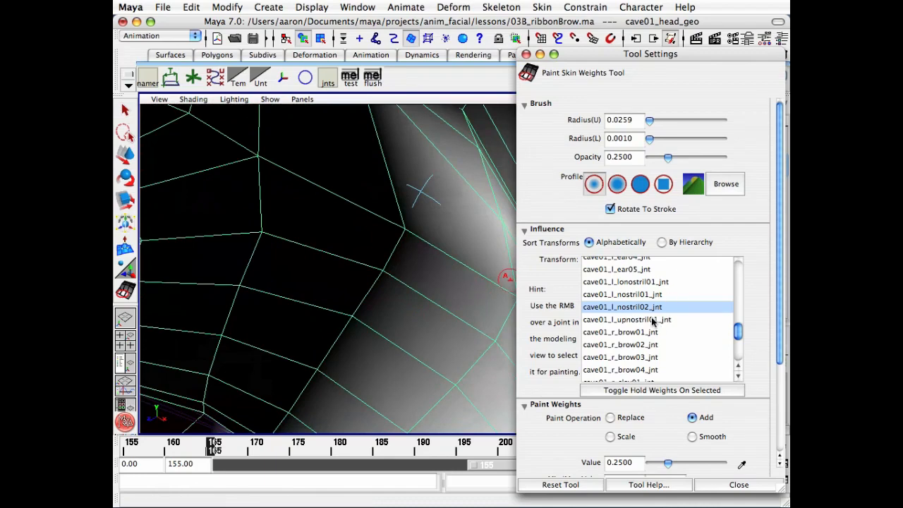
Step: Add cave01_l_lonostril01_jnt weight to the crease vertices directly beneath the left nostril's lower rim
click(647, 283)
mouse_move(325, 254)
alt+mouse_down()
mouse_move(309, 276)
mouse_move(338, 228)
mouse_move(329, 245)
mouse_move(369, 208)
mouse_move(387, 207)
mouse_move(339, 198)
mouse_move(437, 189)
mouse_move(407, 268)
alt+mouse_up()
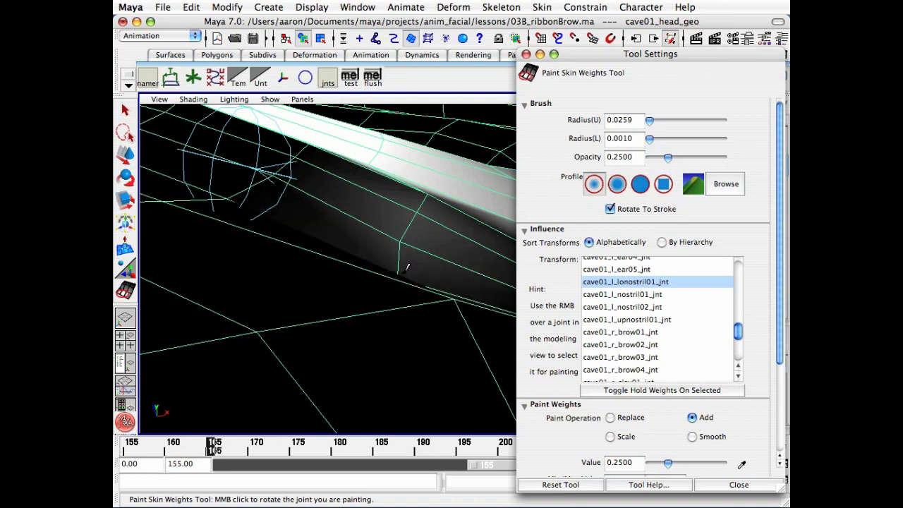
drag(410, 229, 427, 190)
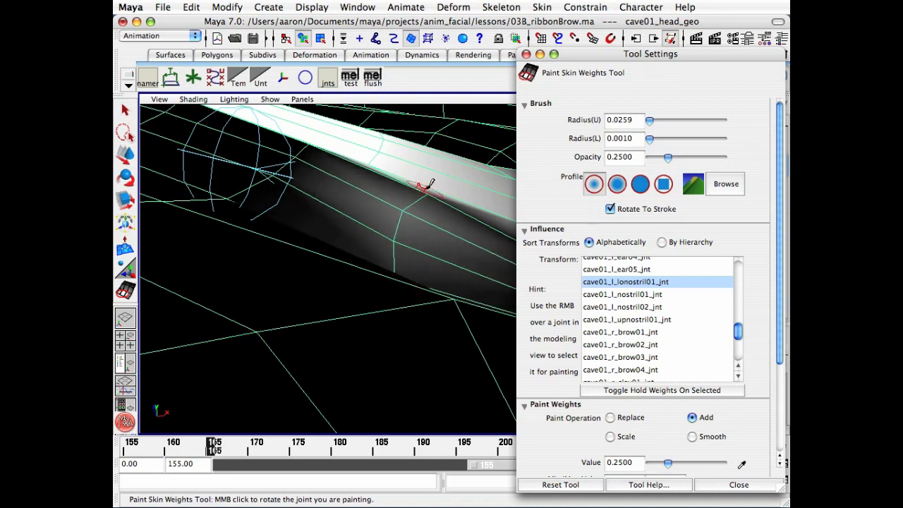
mouse_move(427, 199)
middle_down()
mouse_move(420, 138)
mouse_move(409, 131)
mouse_move(393, 218)
mouse_move(403, 216)
middle_up()
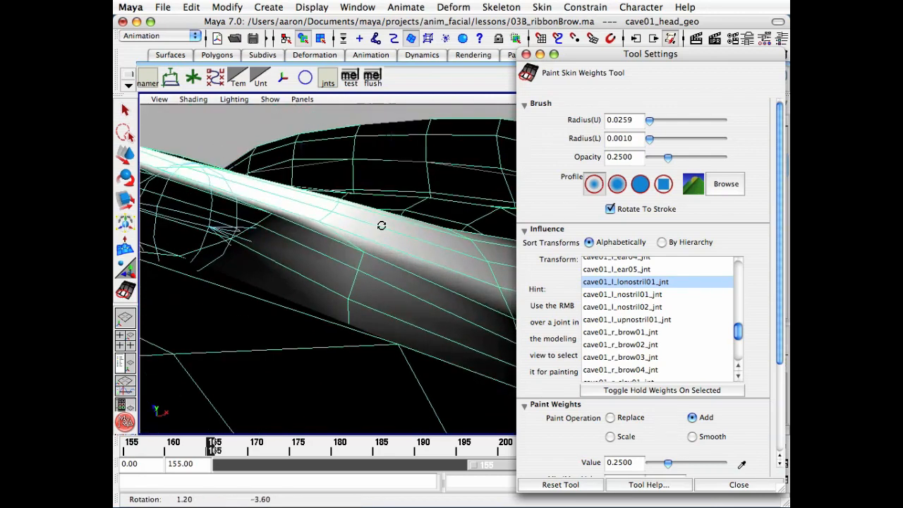
mouse_move(357, 192)
mouse_down()
mouse_move(325, 176)
mouse_move(247, 168)
mouse_move(257, 159)
mouse_move(240, 168)
mouse_up()
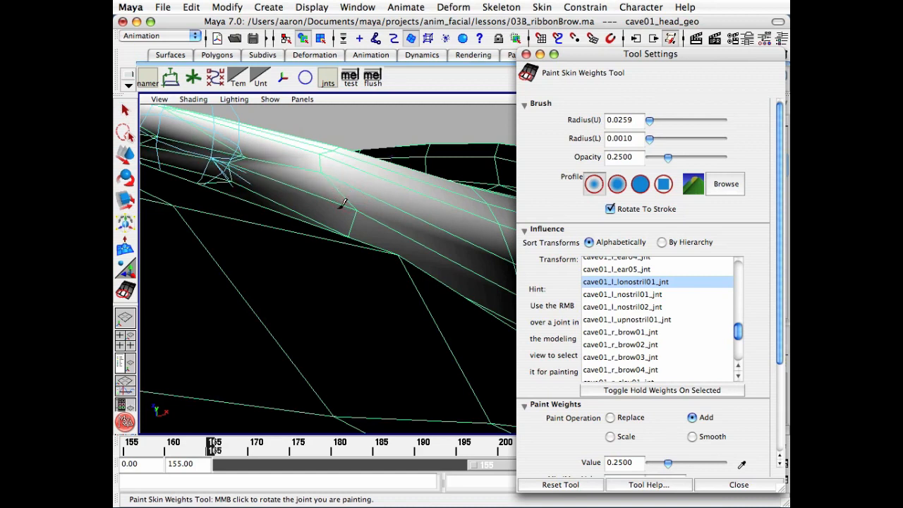
mouse_move(342, 203)
mouse_down()
mouse_move(328, 198)
mouse_move(329, 213)
mouse_up()
mouse_move(309, 263)
mouse_down()
mouse_move(282, 236)
mouse_move(284, 256)
mouse_up()
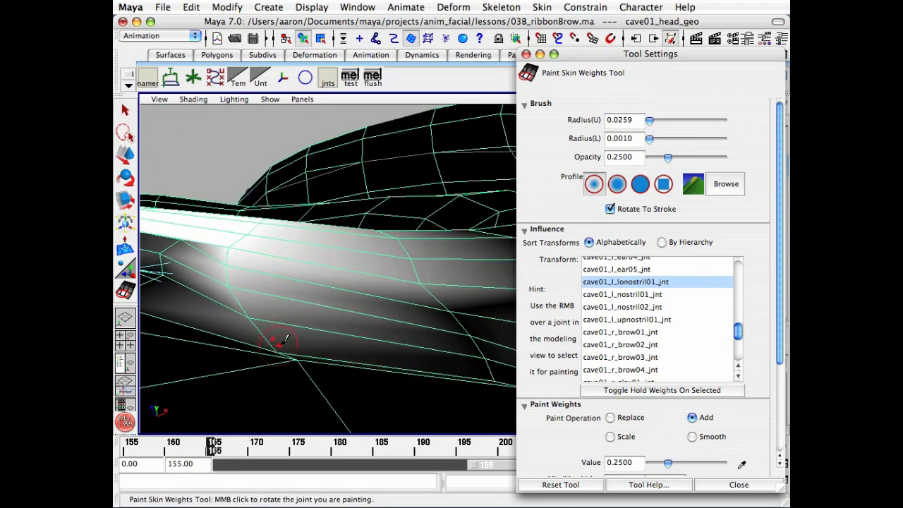
alt+middle_drag(285, 298, 326, 251)
mouse_move(326, 251)
alt+mouse_down()
mouse_move(299, 238)
mouse_move(275, 314)
alt+mouse_up()
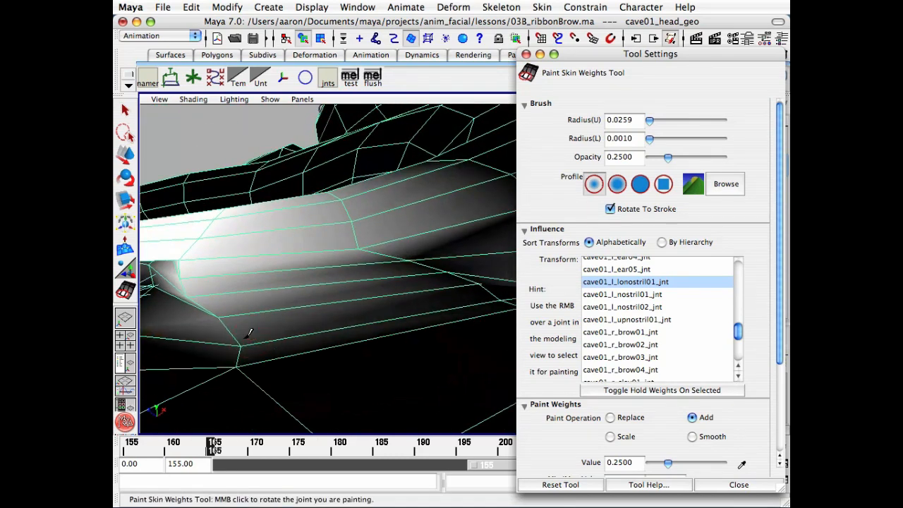
mouse_move(247, 365)
mouse_down()
mouse_move(237, 341)
mouse_move(192, 298)
mouse_move(368, 237)
mouse_up()
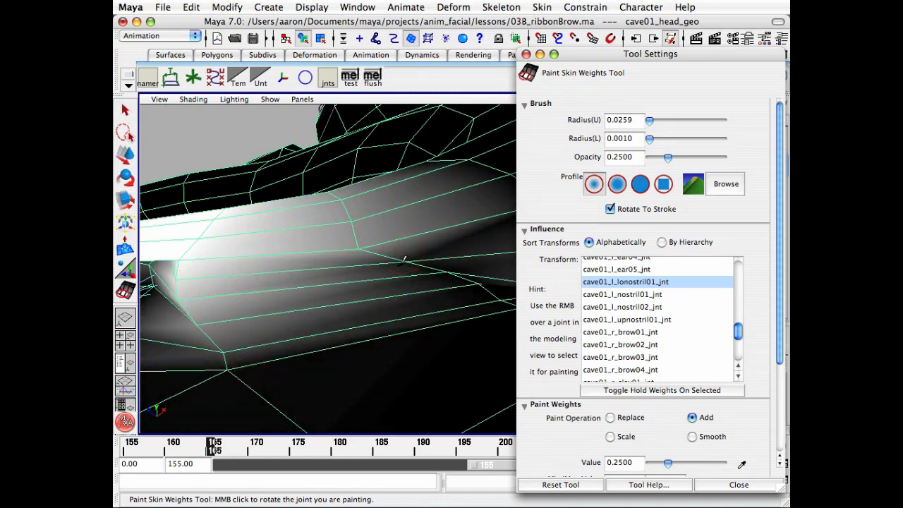
Step: Extend the cave01_l_lonostril01_jnt weight outward along the lower crease with repeated dabs on the fold vertices
mouse_move(404, 260)
mouse_down()
mouse_move(498, 254)
mouse_move(485, 274)
mouse_up()
click(471, 287)
click(470, 285)
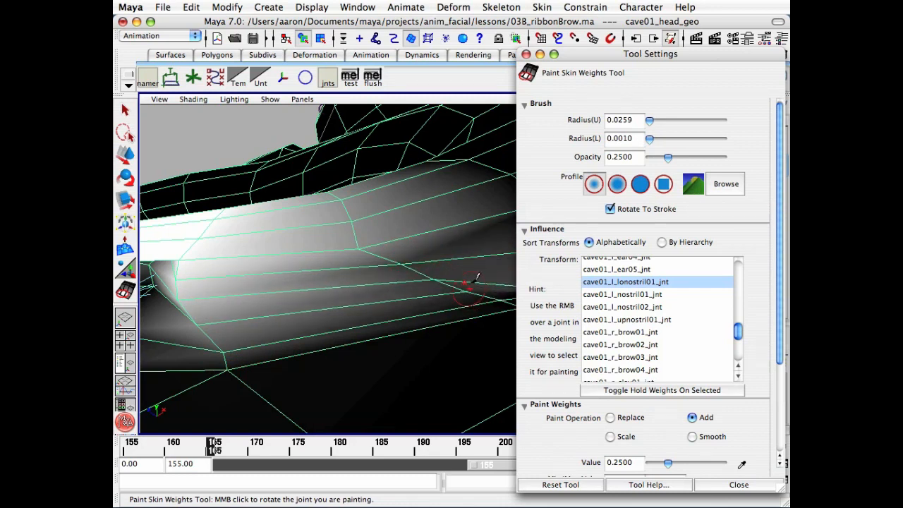
click(465, 287)
click(403, 261)
click(402, 261)
click(394, 269)
click(393, 271)
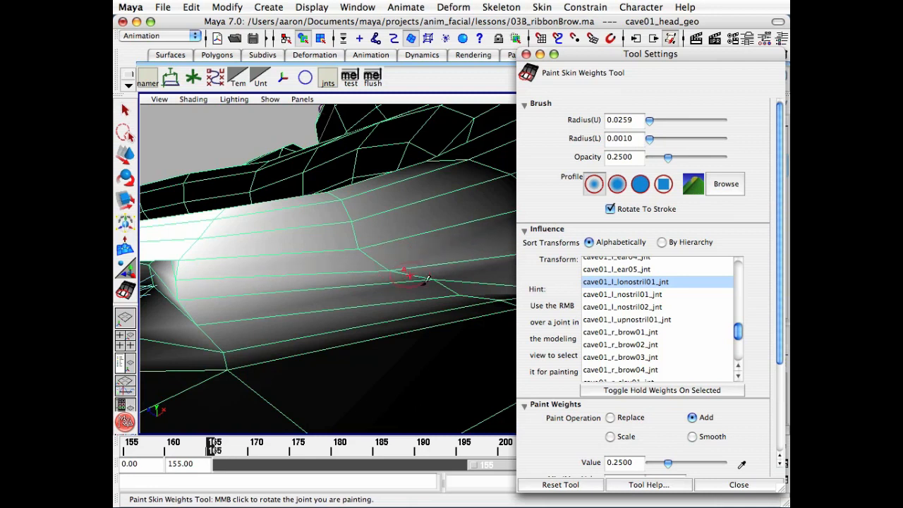
click(433, 281)
click(433, 276)
Step: Add light cave01_l_lonostril01_jnt weight to the fold vertices at the outer end of the lower nostril crease
alt+drag(433, 281, 367, 263)
mouse_move(432, 278)
mouse_down()
mouse_move(417, 284)
mouse_move(373, 275)
mouse_up()
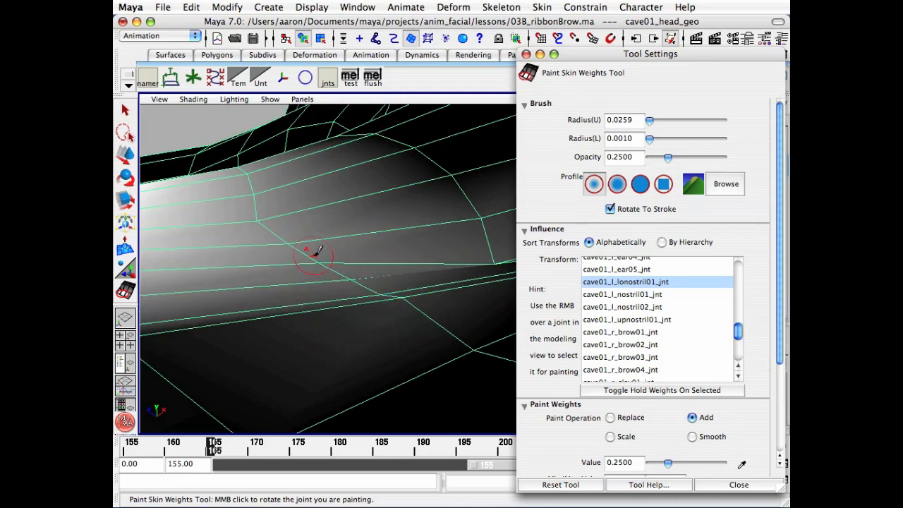
mouse_move(414, 248)
alt+mouse_down()
mouse_move(385, 250)
mouse_move(448, 207)
mouse_move(440, 254)
mouse_move(418, 259)
alt+mouse_up()
click(411, 234)
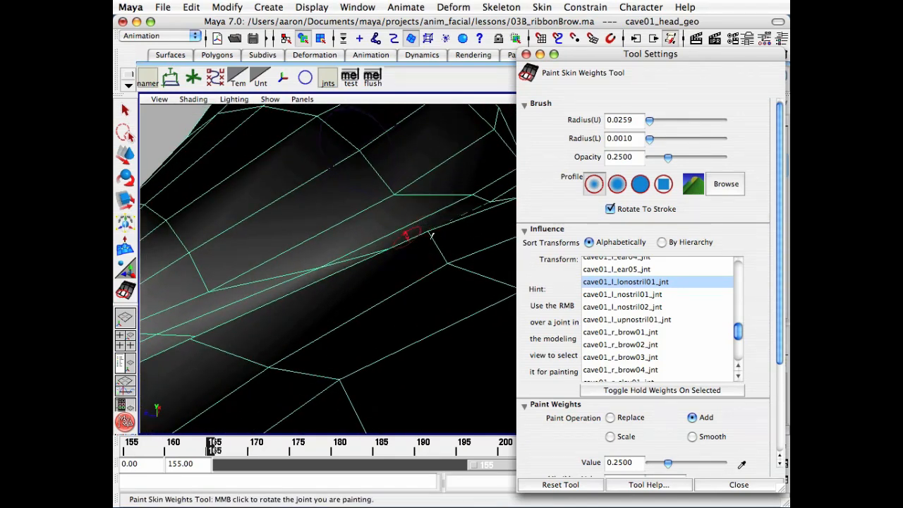
click(416, 236)
click(414, 243)
click(401, 239)
drag(399, 238, 390, 255)
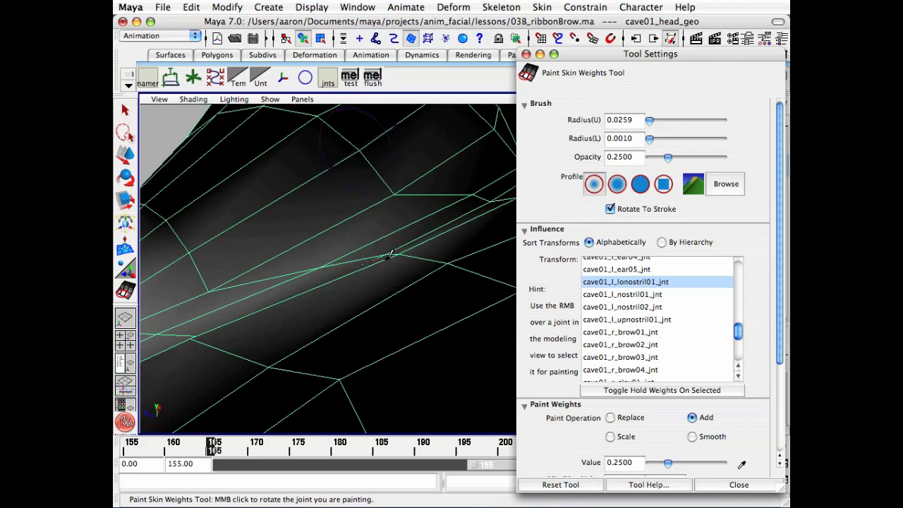
Step: Add cave01_l_lonostril01_jnt weight to the dark skin vertices just below the lower nostril fold
mouse_move(332, 256)
alt+mouse_down()
mouse_move(324, 276)
mouse_move(343, 278)
mouse_move(303, 264)
mouse_move(394, 284)
mouse_move(392, 340)
alt+mouse_up()
click(385, 339)
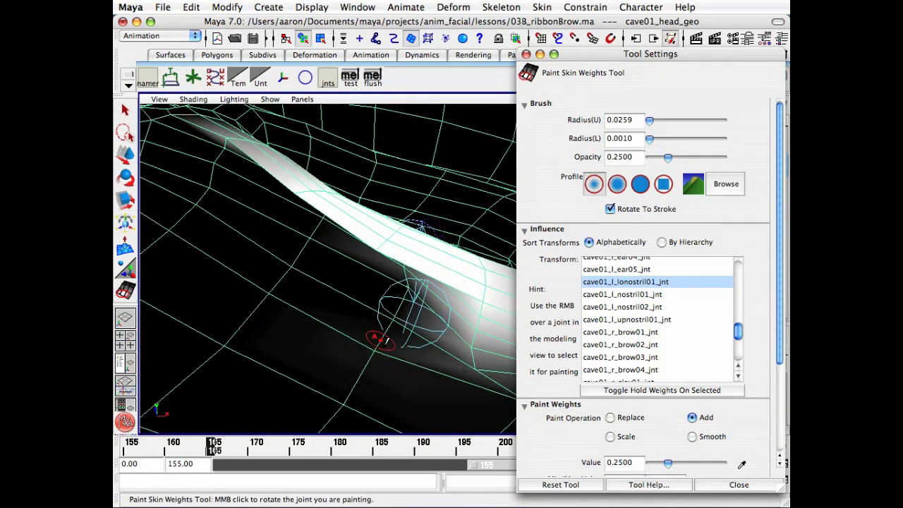
click(395, 312)
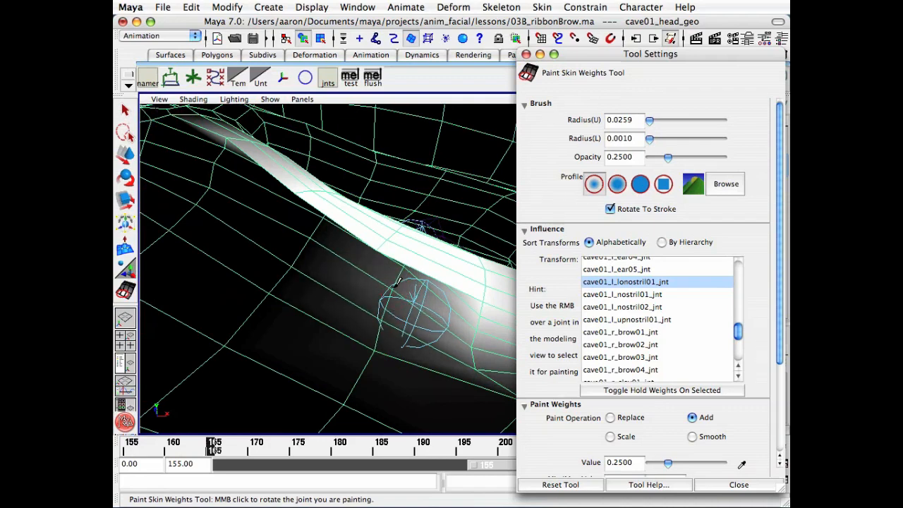
click(400, 274)
click(398, 273)
mouse_move(398, 273)
alt+mouse_down()
mouse_move(432, 237)
mouse_move(356, 282)
mouse_move(381, 260)
mouse_move(377, 267)
alt+mouse_up()
click(432, 235)
click(432, 234)
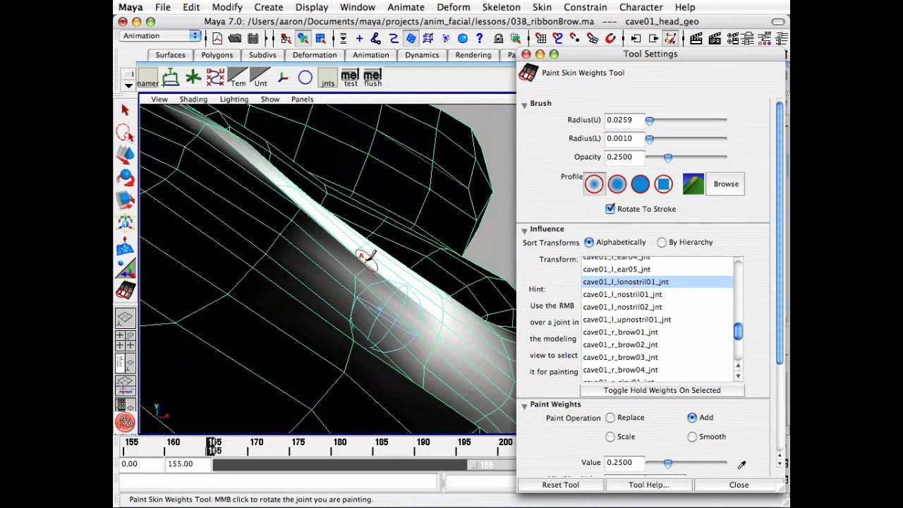
Step: Raise the cave01_l_lonostril01_jnt weight on the vertices between the fold edge and the lower nostril joint
click(369, 257)
mouse_move(367, 254)
alt+mouse_down()
mouse_move(414, 299)
mouse_move(411, 313)
alt+mouse_up()
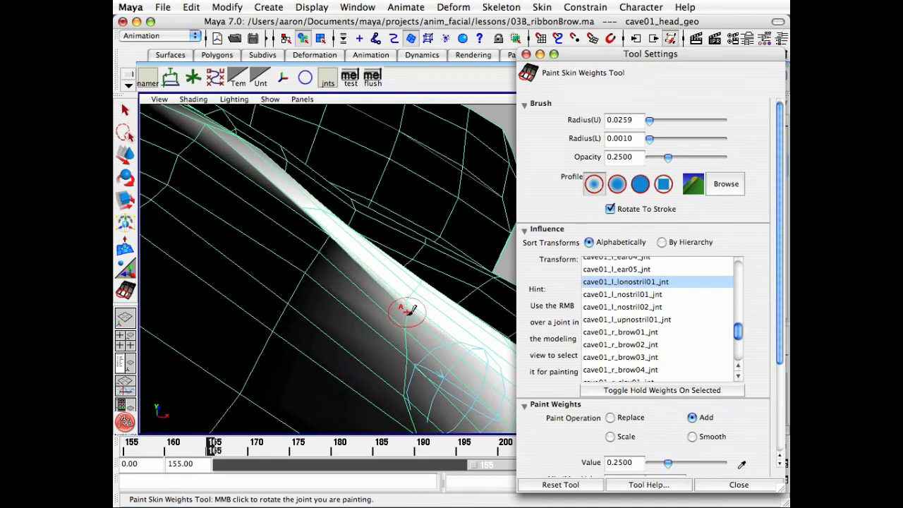
click(408, 312)
click(401, 342)
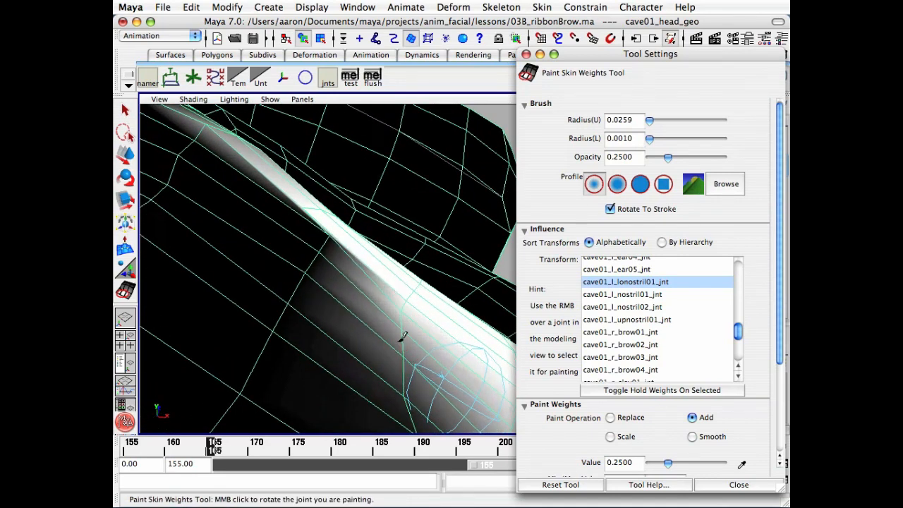
click(402, 347)
click(399, 357)
Step: Build up cave01_l_lonostril01_jnt weight with repeated dabs on the vertex column along the outer side of the lower nostril joint
alt+drag(399, 359, 397, 339)
alt+right_drag(397, 339, 321, 337)
alt+drag(321, 337, 293, 339)
click(300, 372)
click(302, 370)
click(301, 368)
click(296, 360)
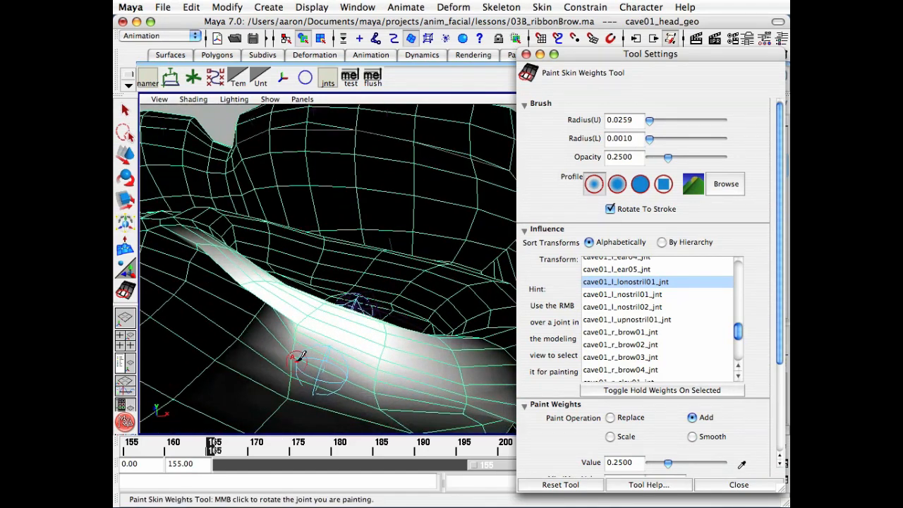
click(293, 400)
click(292, 363)
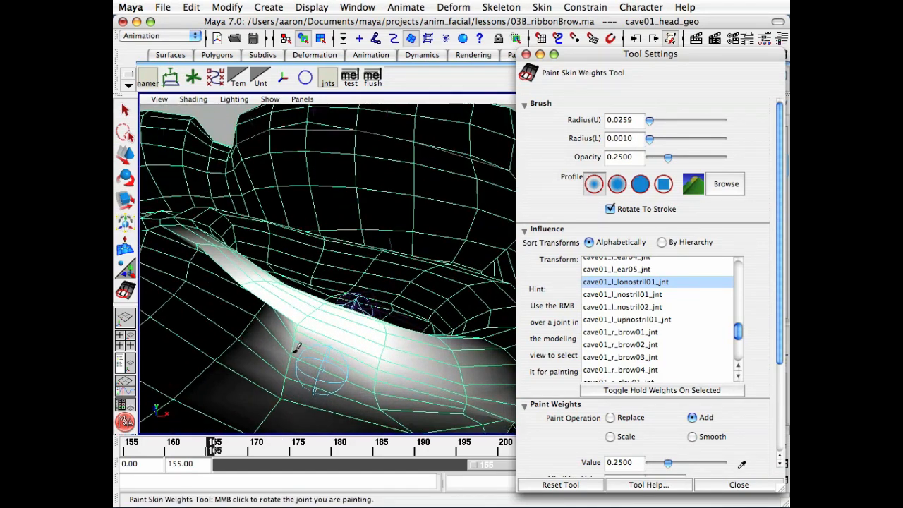
click(294, 351)
click(292, 346)
Step: Spread cave01_l_lonostril01_jnt weight outward onto the next dark vertex column beside the lower nostril fold
alt+drag(291, 351, 311, 357)
alt+right_drag(310, 356, 343, 366)
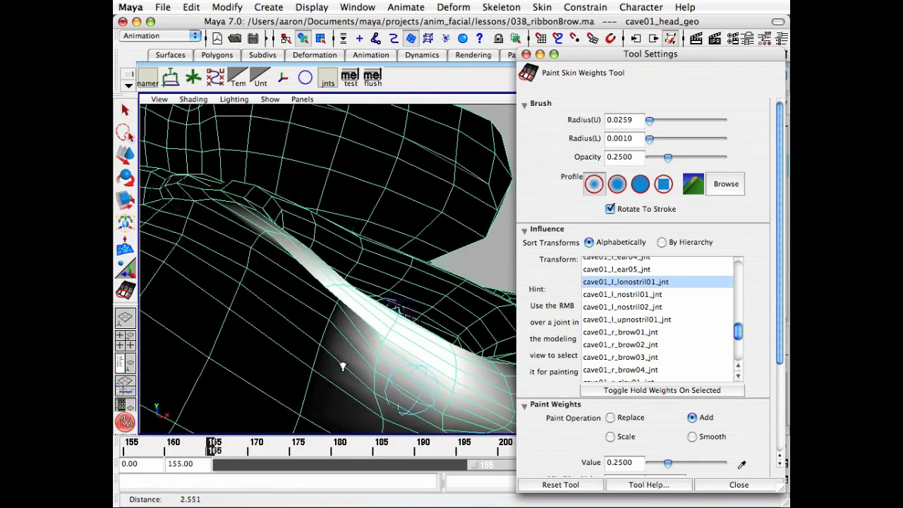
click(314, 368)
click(321, 343)
click(319, 342)
click(325, 321)
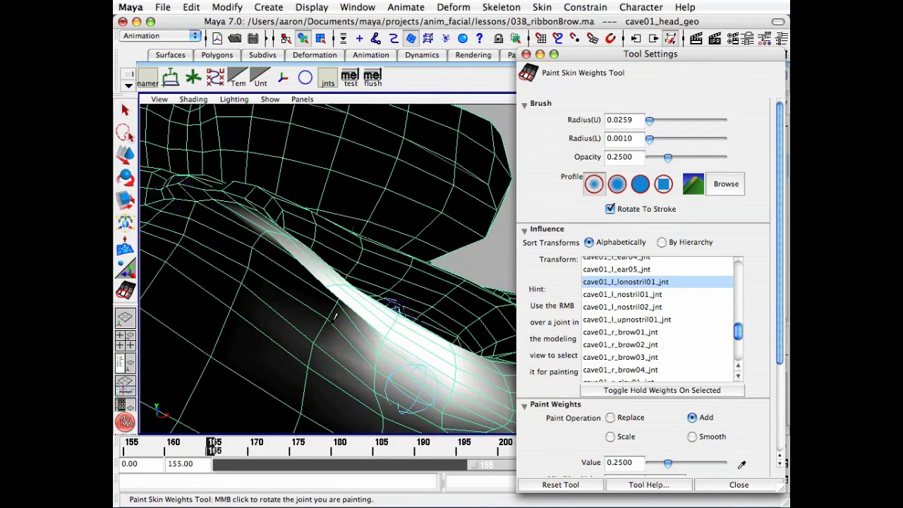
click(324, 320)
click(325, 319)
click(325, 318)
Step: Add cave01_l_lonostril01_jnt weight down the outer vertex column, from the fold edge into the cheek
alt+drag(332, 334, 364, 339)
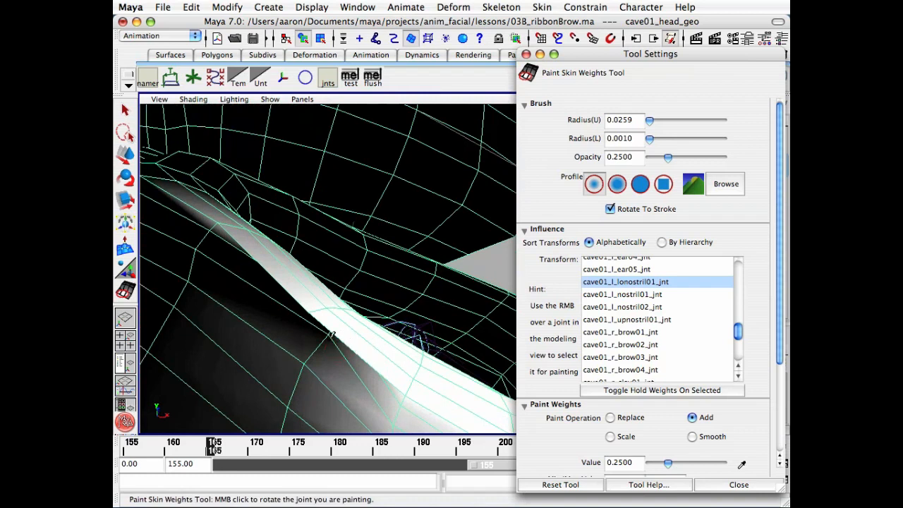
click(329, 335)
click(321, 328)
click(320, 328)
click(316, 327)
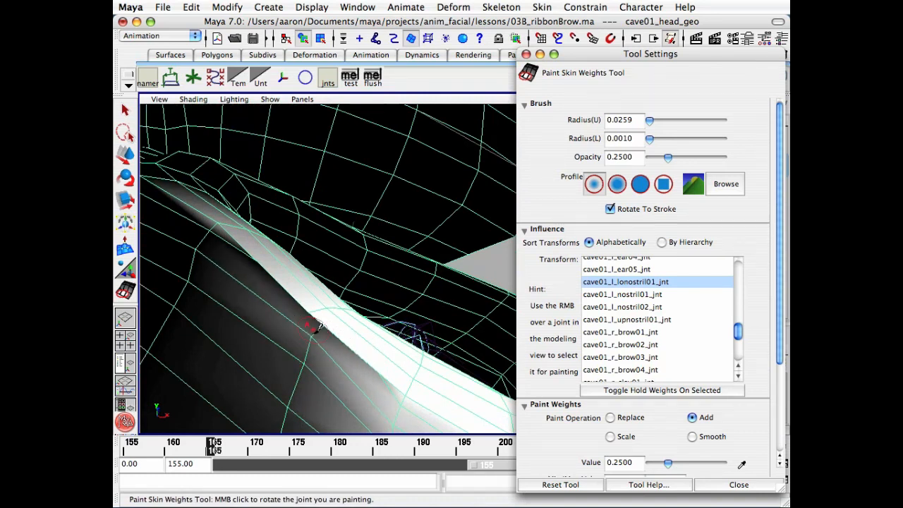
click(306, 354)
drag(295, 417, 296, 368)
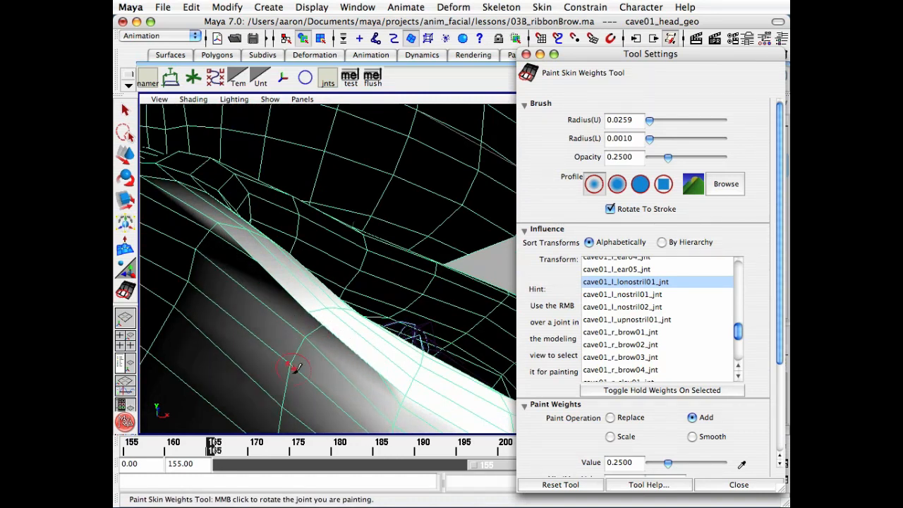
Step: Blend the cave01_l_lonostril01_jnt weight across the outer fold so it fades gradually from the rim into the cheek
mouse_move(290, 410)
mouse_down()
mouse_move(321, 328)
mouse_move(356, 282)
mouse_up()
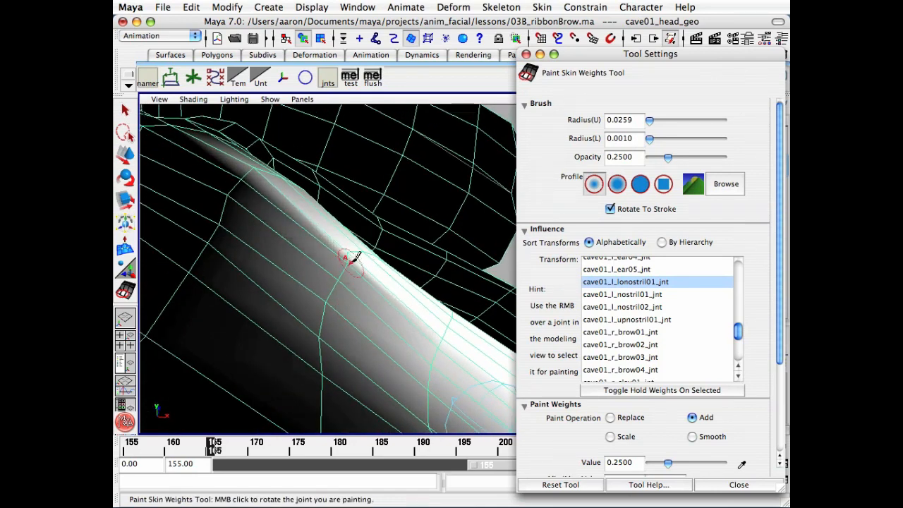
mouse_move(355, 258)
mouse_down()
mouse_move(346, 259)
mouse_move(352, 251)
mouse_move(318, 319)
mouse_move(349, 347)
mouse_up()
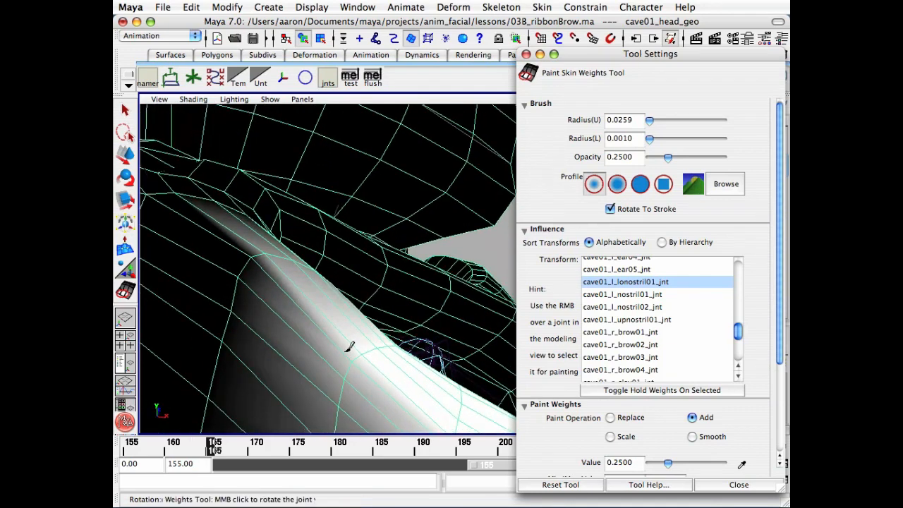
mouse_move(256, 263)
alt+mouse_down()
mouse_move(267, 297)
mouse_move(217, 310)
mouse_move(189, 423)
mouse_move(215, 310)
mouse_move(263, 364)
alt+mouse_up()
mouse_move(292, 279)
alt+mouse_down()
mouse_move(277, 312)
mouse_move(286, 321)
alt+mouse_up()
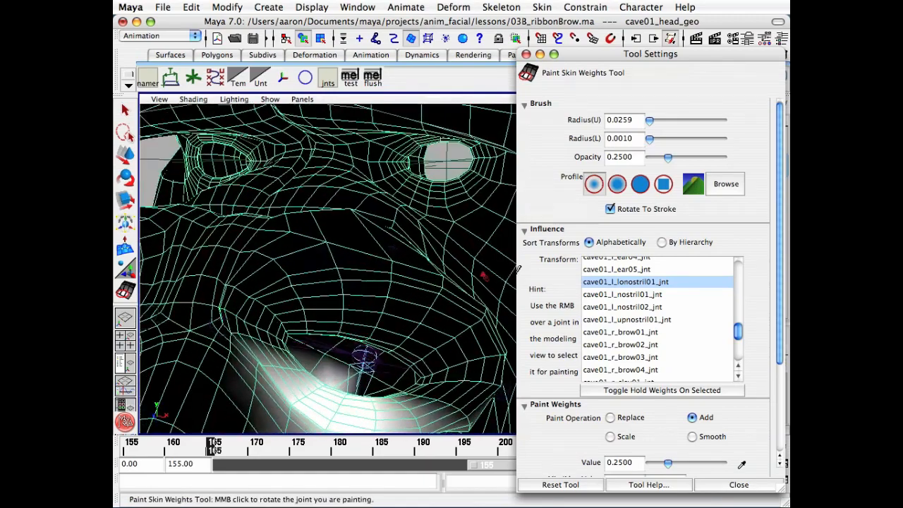
Step: Switch to the cave01_l_nostril01_jnt influence and add its weight to the crease vertices below and outside the left nostril wing
click(640, 294)
mouse_move(423, 297)
alt+mouse_down()
mouse_move(384, 310)
mouse_move(349, 309)
alt+mouse_up()
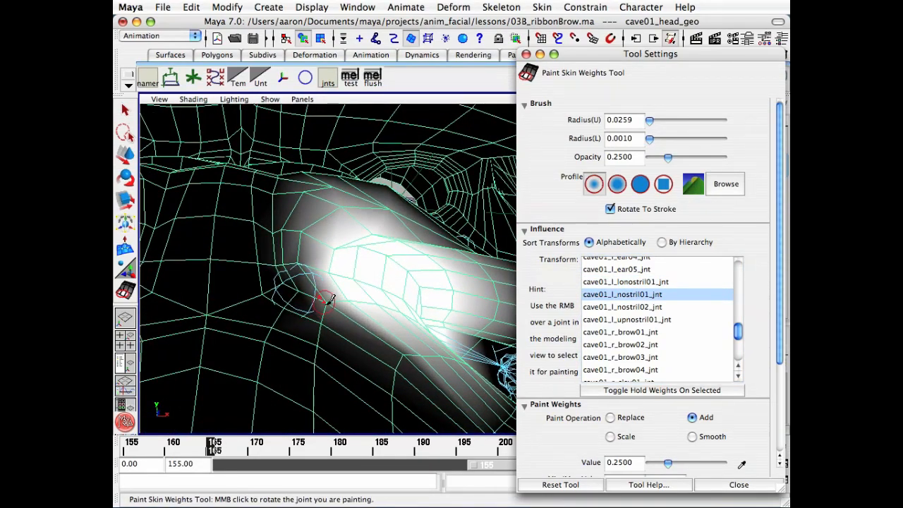
mouse_move(394, 339)
mouse_down()
mouse_move(408, 347)
mouse_move(404, 360)
mouse_up()
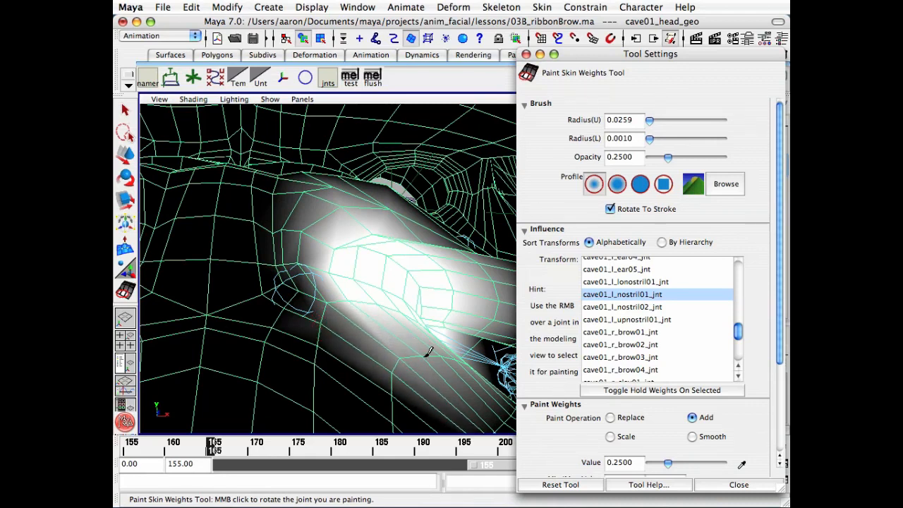
mouse_move(333, 297)
mouse_down()
mouse_move(287, 295)
mouse_move(316, 289)
mouse_move(311, 307)
mouse_up()
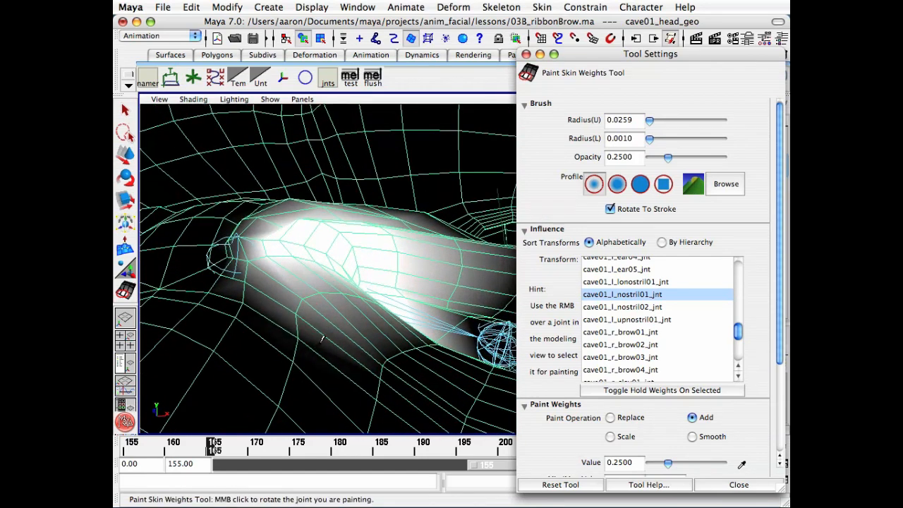
mouse_move(378, 393)
mouse_down()
mouse_move(367, 397)
mouse_move(391, 383)
mouse_up()
alt+drag(410, 354, 347, 274)
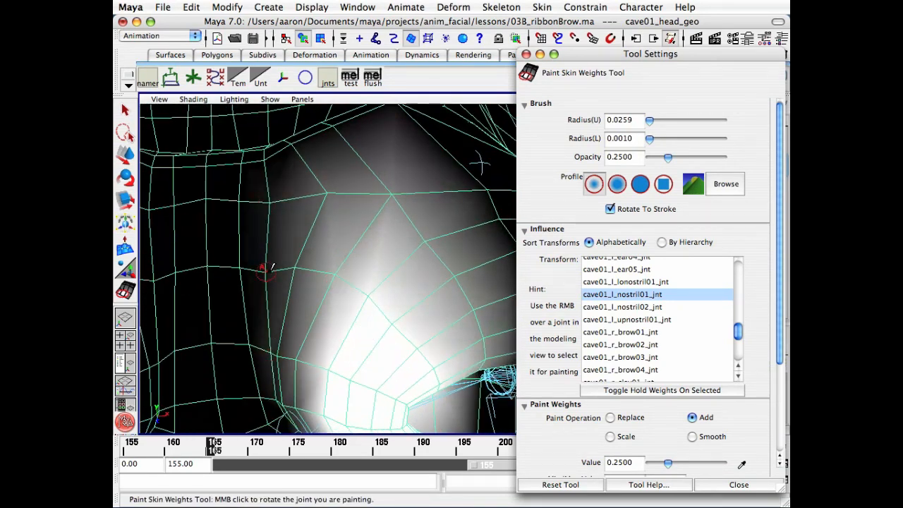
Step: Switch to the cave01_l_upnostril01_jnt influence and add its weight to the crease vertices above the left nostril wing
alt+drag(333, 240, 494, 264)
click(649, 321)
alt+drag(444, 288, 373, 300)
alt+right_drag(374, 300, 493, 311)
mouse_move(353, 257)
mouse_down()
mouse_move(381, 293)
mouse_move(437, 242)
mouse_move(429, 178)
mouse_move(447, 136)
mouse_move(414, 151)
mouse_move(405, 179)
mouse_up()
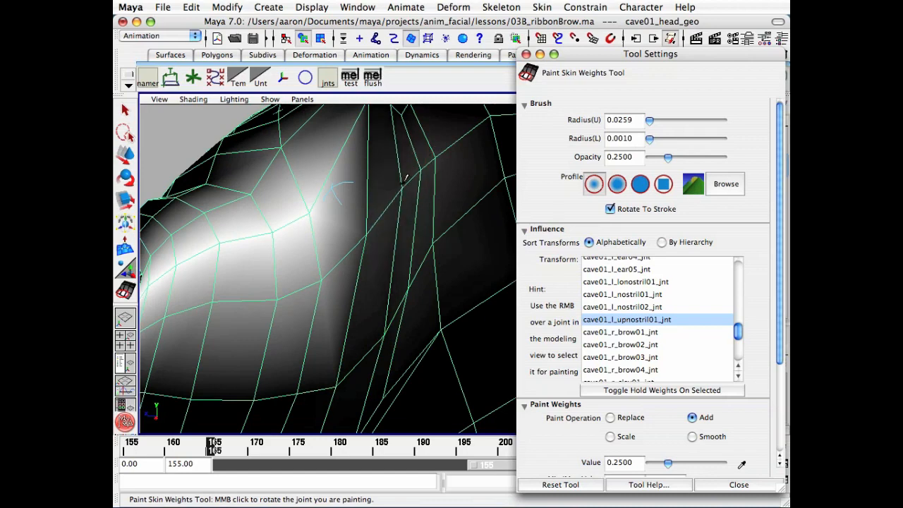
alt+drag(378, 207, 453, 297)
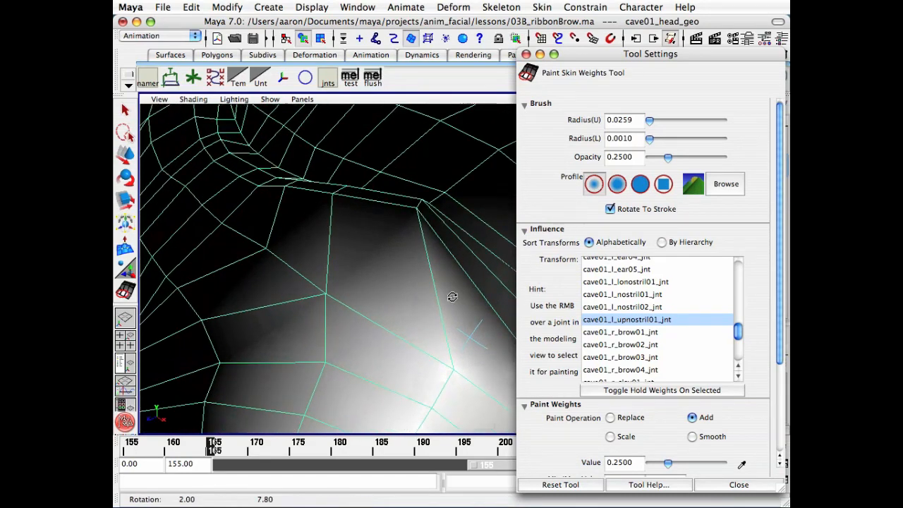
mouse_move(427, 202)
mouse_down()
mouse_move(420, 207)
mouse_move(439, 201)
mouse_up()
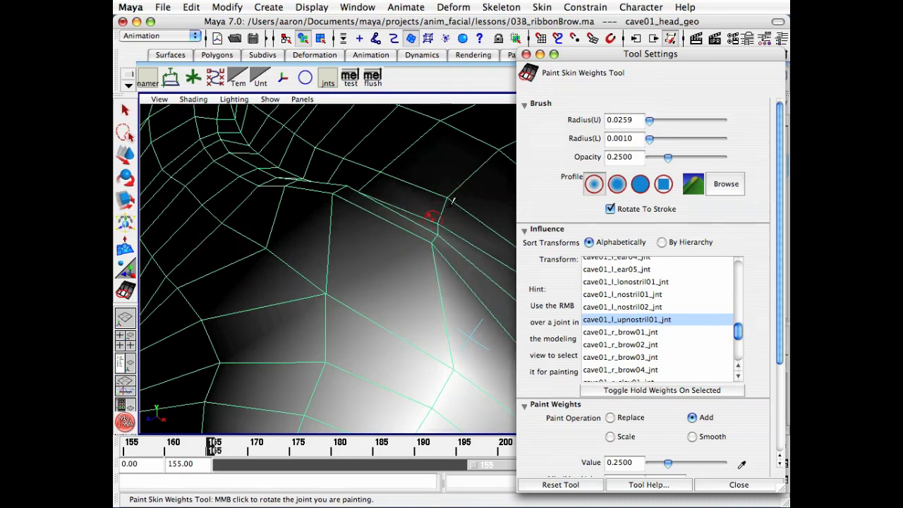
mouse_move(364, 237)
mouse_down()
mouse_move(352, 191)
mouse_move(390, 191)
mouse_up()
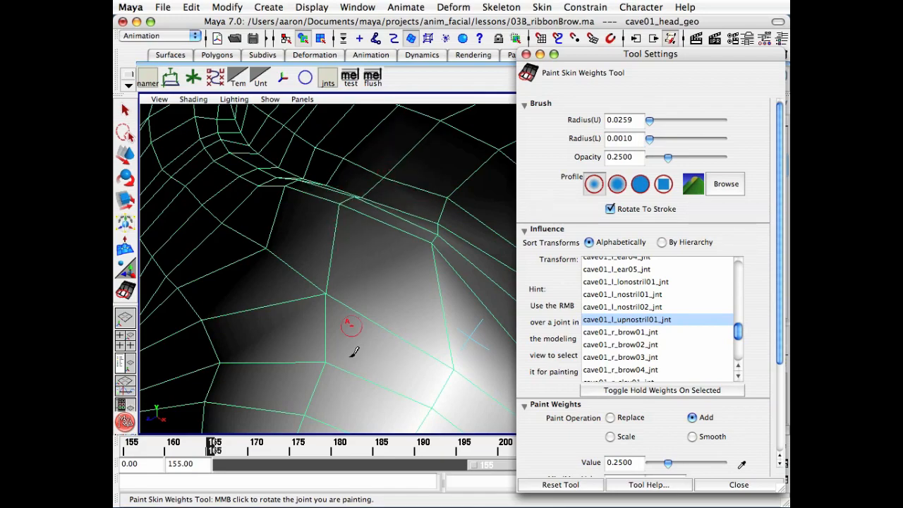
Step: Scrub through the nostril test motions to frame 190 and examine how the left nostril deforms
alt+middle_drag(363, 331, 377, 320)
alt+right_drag(377, 320, 391, 296)
alt+drag(391, 297, 199, 315)
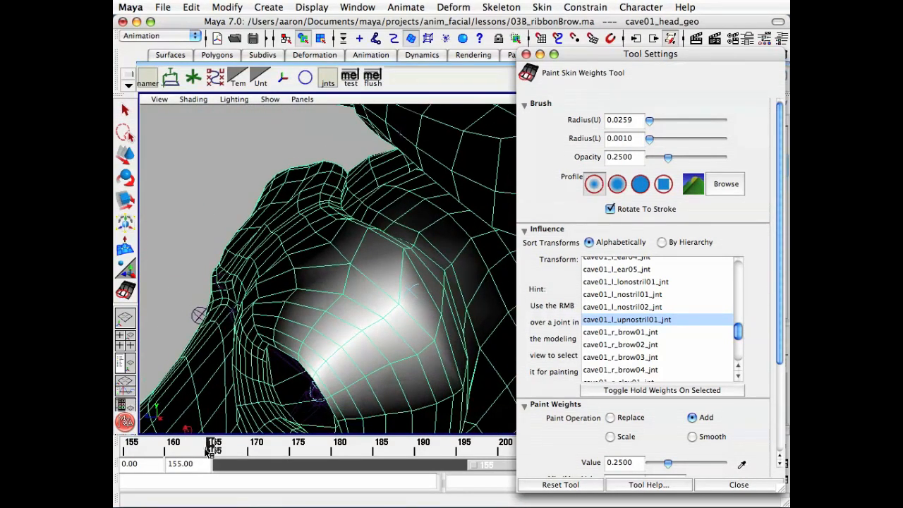
mouse_move(210, 452)
mouse_down()
mouse_move(163, 452)
mouse_move(236, 451)
mouse_up()
alt+middle_drag(282, 233, 332, 205)
alt+right_drag(332, 204, 212, 244)
mouse_move(233, 448)
mouse_down()
mouse_move(131, 443)
mouse_move(355, 447)
mouse_up()
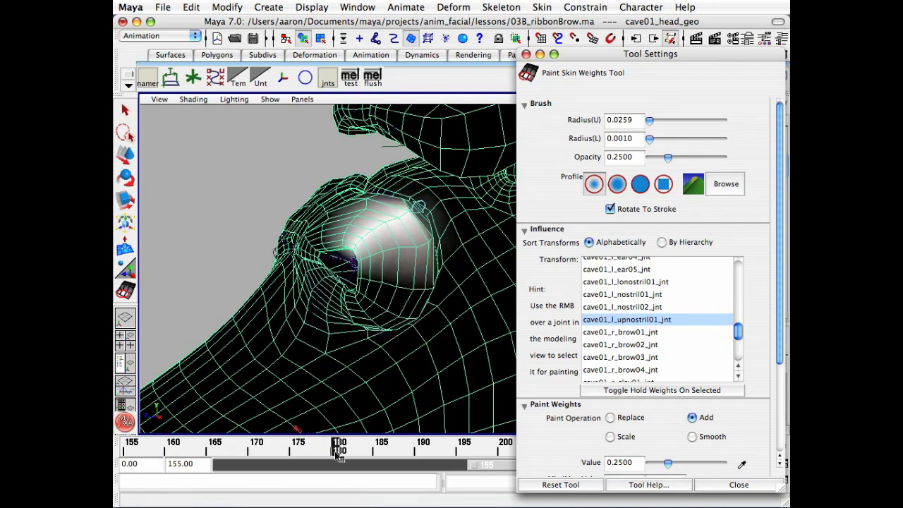
drag(374, 460, 420, 464)
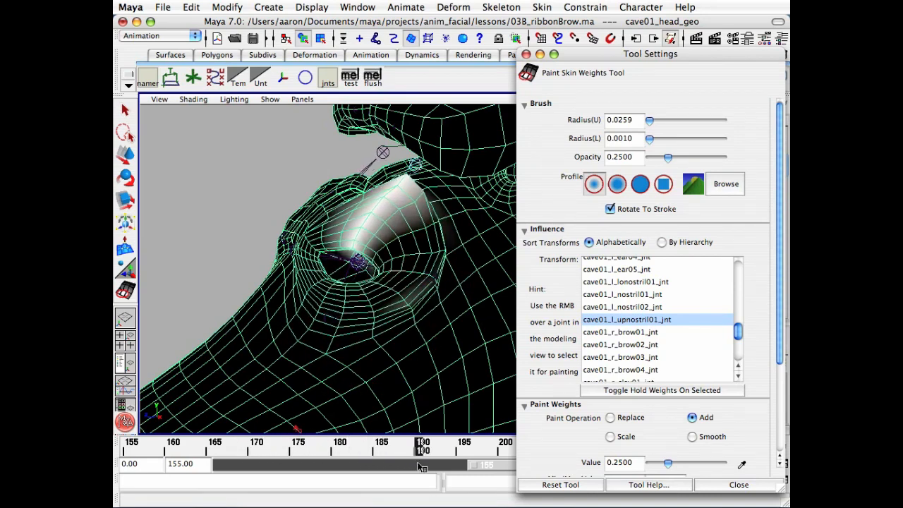
Step: Add cave01_l_upnostril01_jnt weight to the dark fold vertices behind the raised left nostril wing at frame 190
alt+drag(391, 346, 371, 345)
alt+right_drag(371, 345, 428, 326)
alt+drag(428, 326, 706, 339)
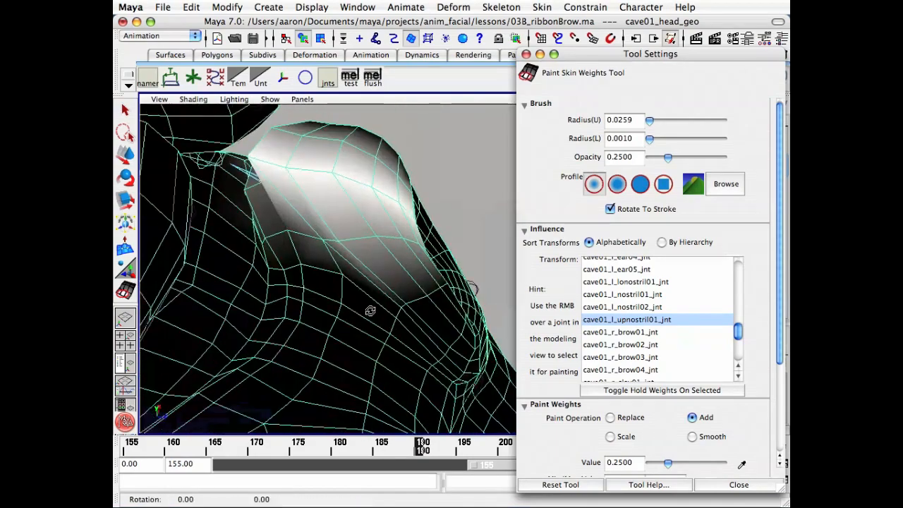
alt+drag(370, 311, 381, 336)
alt+right_drag(381, 336, 458, 304)
alt+drag(458, 304, 459, 317)
alt+drag(259, 268, 244, 260)
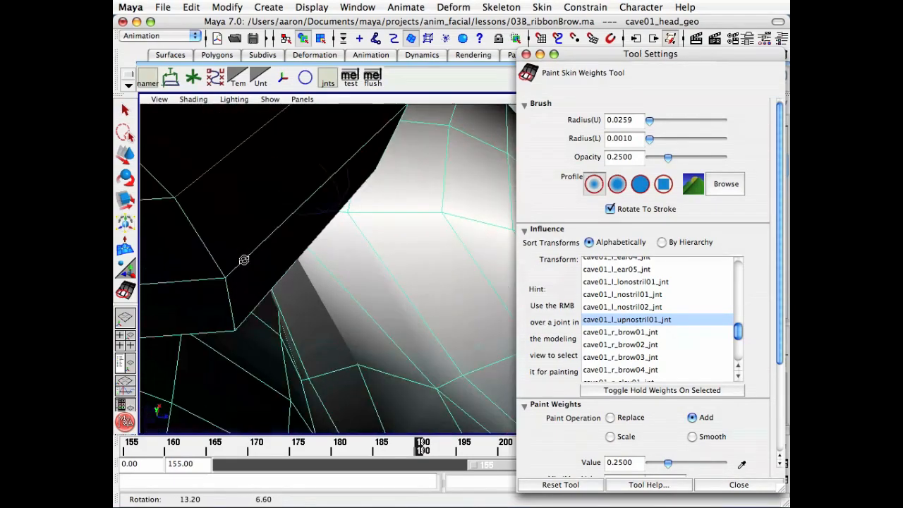
alt+right_drag(244, 260, 282, 252)
alt+drag(283, 252, 311, 208)
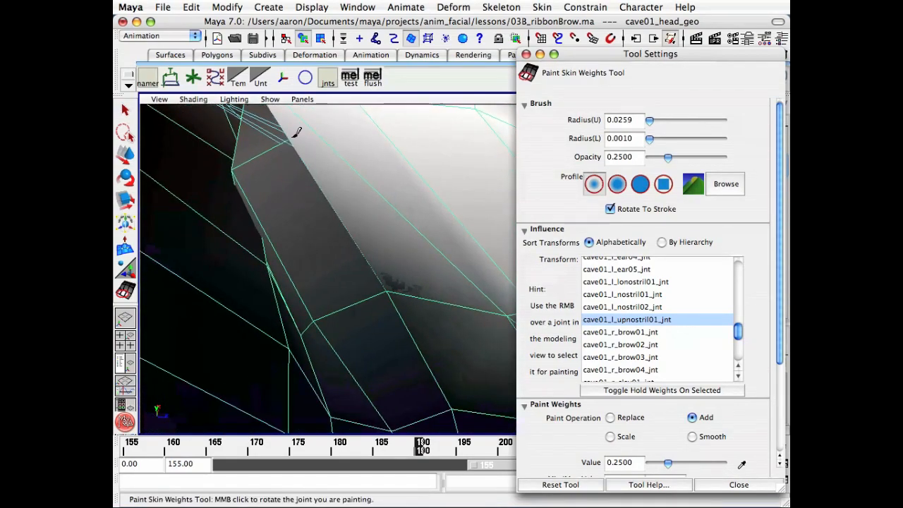
mouse_move(296, 134)
mouse_down()
mouse_move(262, 125)
mouse_move(272, 141)
mouse_move(299, 145)
mouse_move(328, 223)
mouse_move(275, 182)
mouse_up()
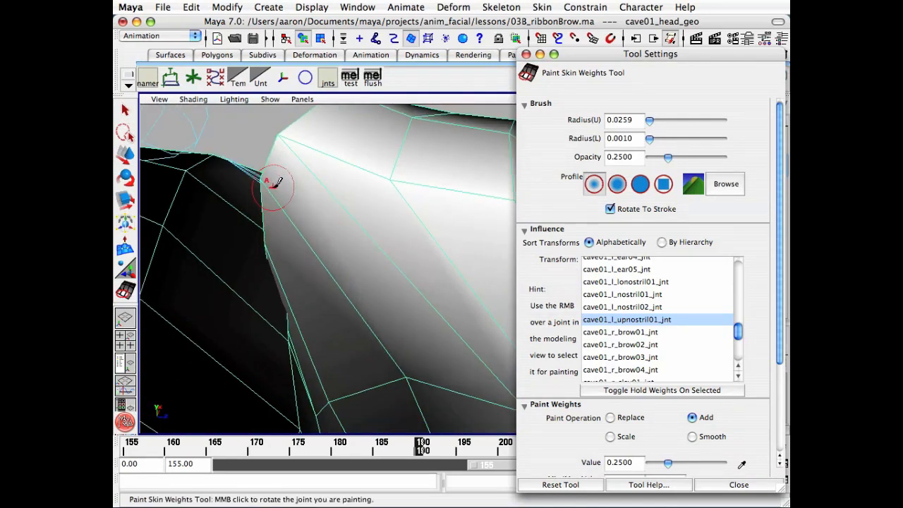
Step: Extend the cave01_l_upnostril01_jnt weight down the fold to the vertices at the rear base of the nostril wing
drag(411, 386, 316, 298)
mouse_move(317, 298)
alt+right_down()
mouse_move(256, 250)
mouse_move(251, 257)
alt+right_up()
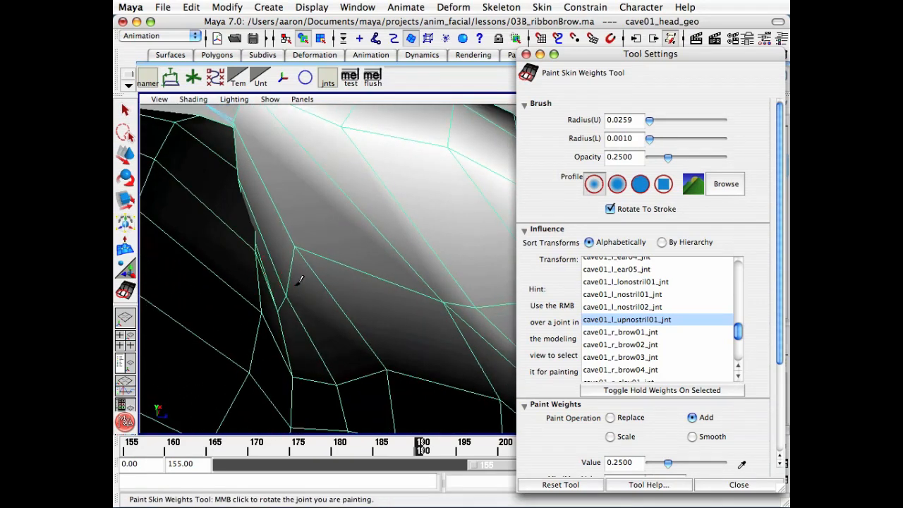
mouse_move(299, 280)
mouse_down()
mouse_move(288, 282)
mouse_move(343, 252)
mouse_move(438, 308)
mouse_move(385, 244)
mouse_up()
alt+right_drag(385, 244, 299, 252)
alt+drag(299, 251, 330, 288)
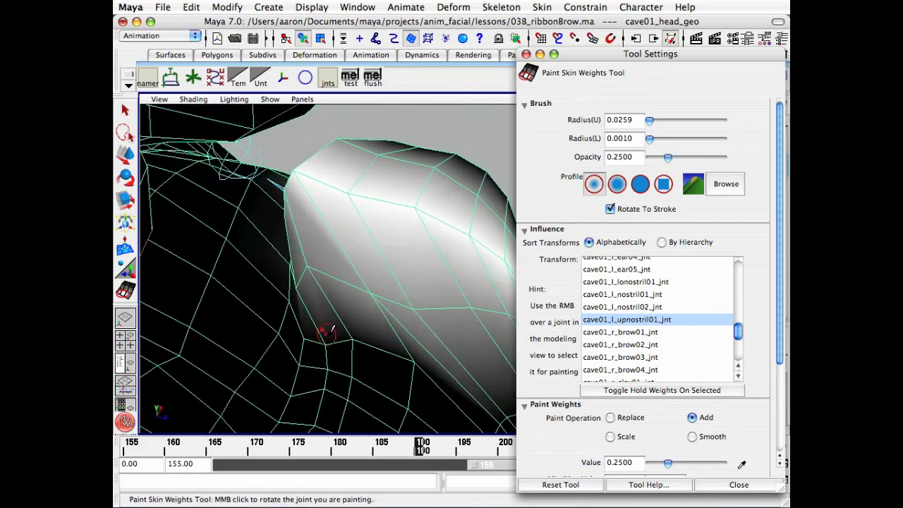
Step: Add light cave01_l_upnostril01_jnt weight to the cheek-side vertices along the lower edge of the raised nostril wing
drag(332, 329, 417, 345)
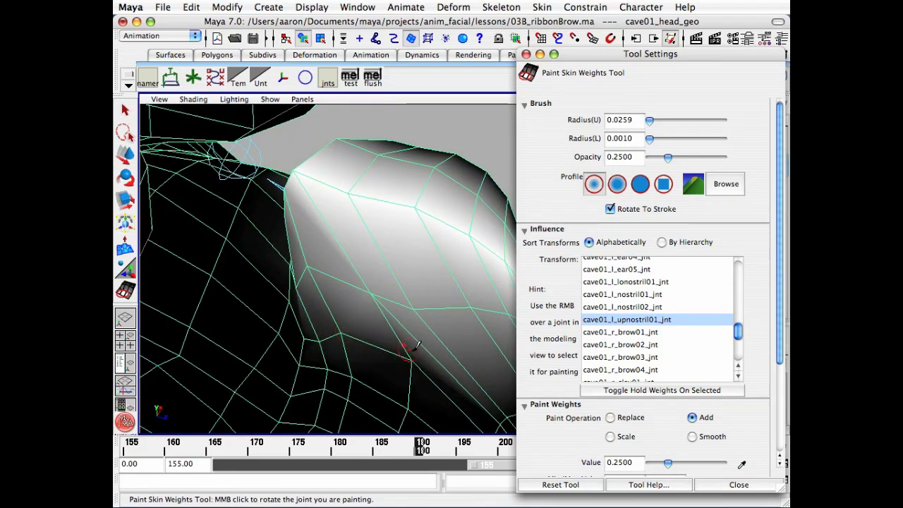
click(411, 352)
click(403, 356)
click(403, 356)
click(406, 405)
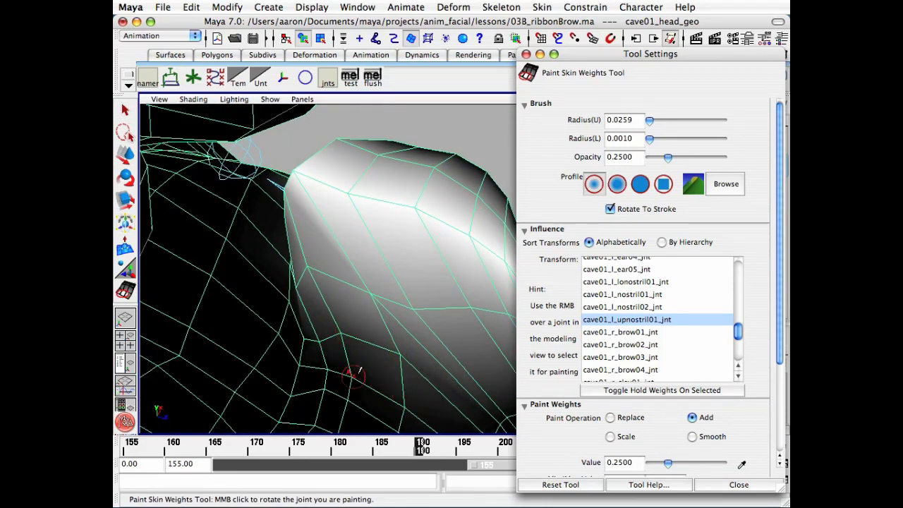
drag(321, 346, 333, 354)
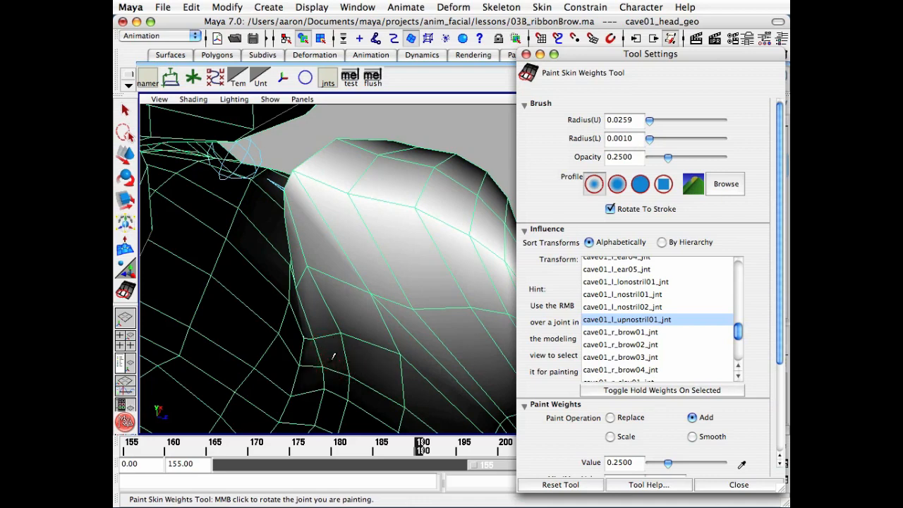
Step: Add cave01_l_upnostril01_jnt weight to the vertices midway down the raised left nostril wing at frame 190
click(342, 333)
click(371, 300)
click(365, 285)
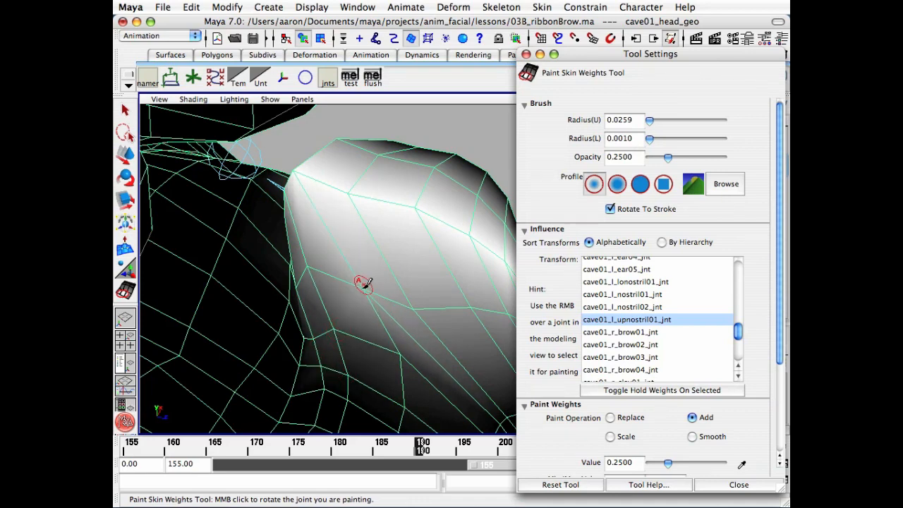
click(362, 284)
click(361, 285)
click(347, 269)
Step: Build up more cave01_l_upnostril01_jnt weight on the wing's lower rear vertices, blending them toward the fold
click(342, 311)
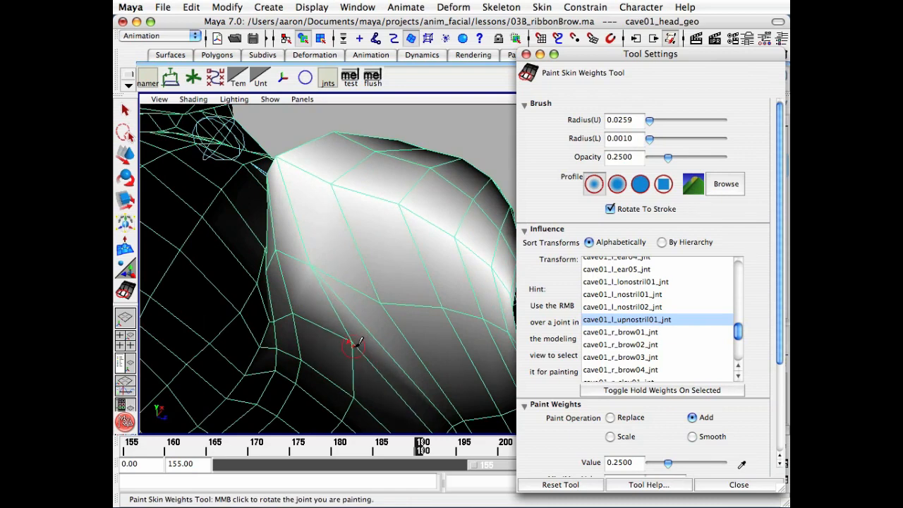
click(349, 337)
click(342, 333)
click(339, 331)
click(353, 349)
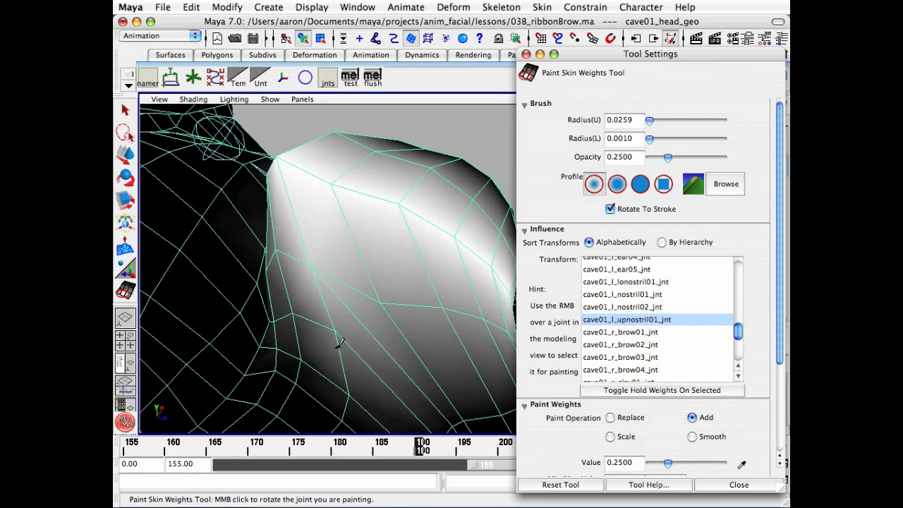
click(370, 290)
Step: Add cave01_l_upnostril01_jnt weight to the cheek vertices just behind the base of the nostril fold
alt+drag(371, 302, 379, 313)
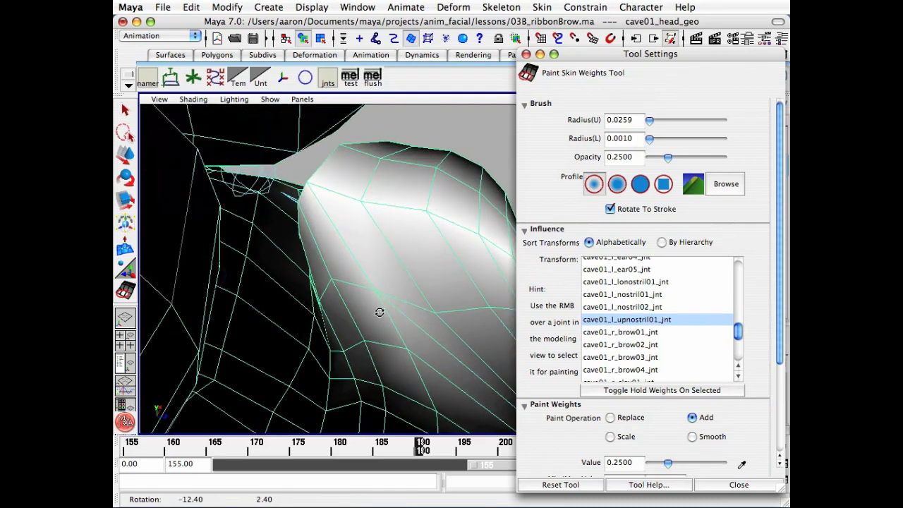
mouse_move(379, 313)
alt+right_down()
mouse_move(395, 315)
mouse_move(387, 320)
alt+right_up()
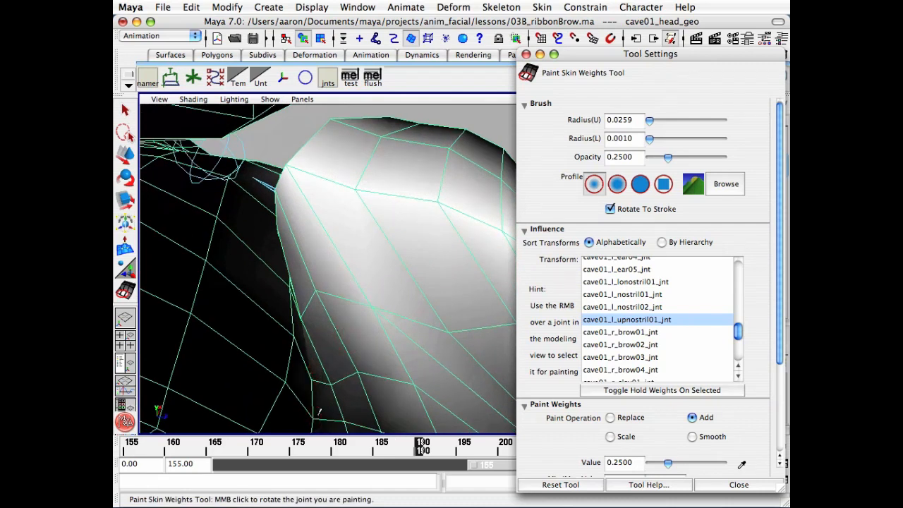
click(292, 378)
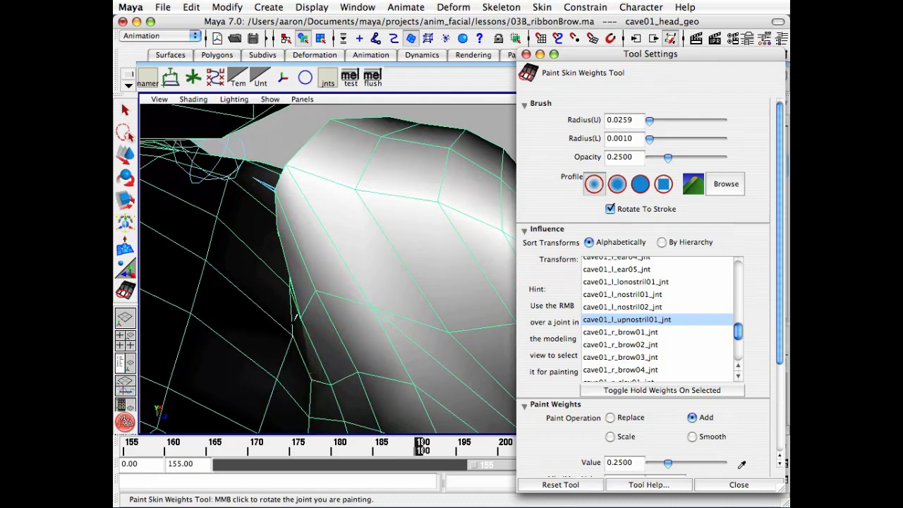
Step: Set the paint value to 0.125 and lightly add weight to the cheek-side vertices along the nostril crease
double_click(623, 463)
text(0.125)
key(Return)
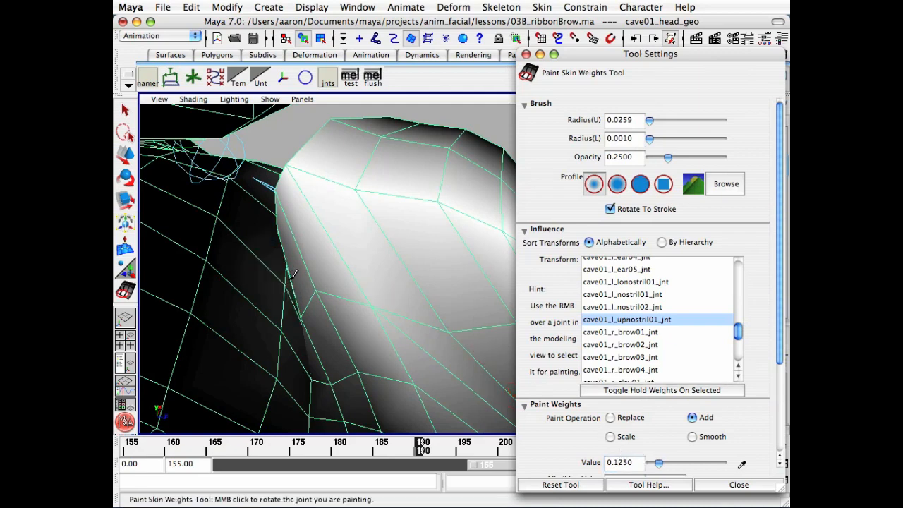
alt+drag(294, 297, 300, 272)
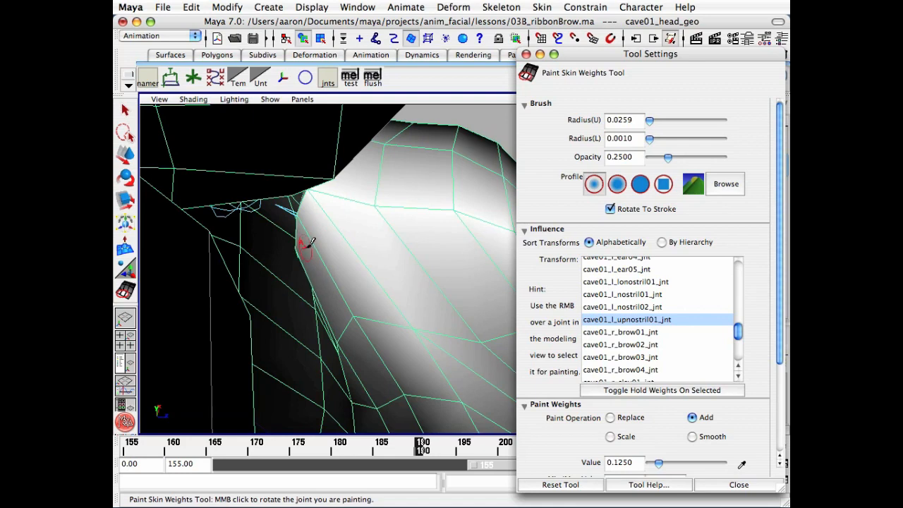
alt+drag(338, 276, 319, 284)
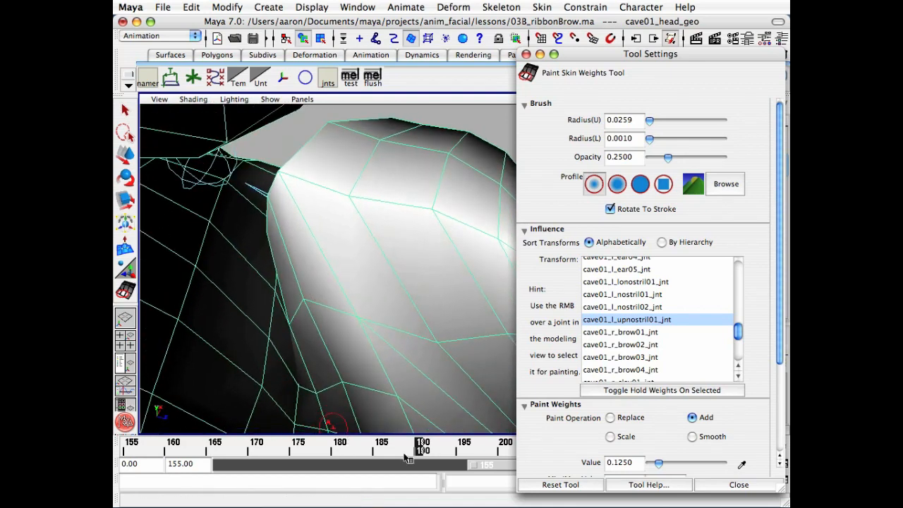
Step: Scrub between frames 187 and 190 and examine how the crease behind the left nostril deforms
drag(422, 448, 394, 448)
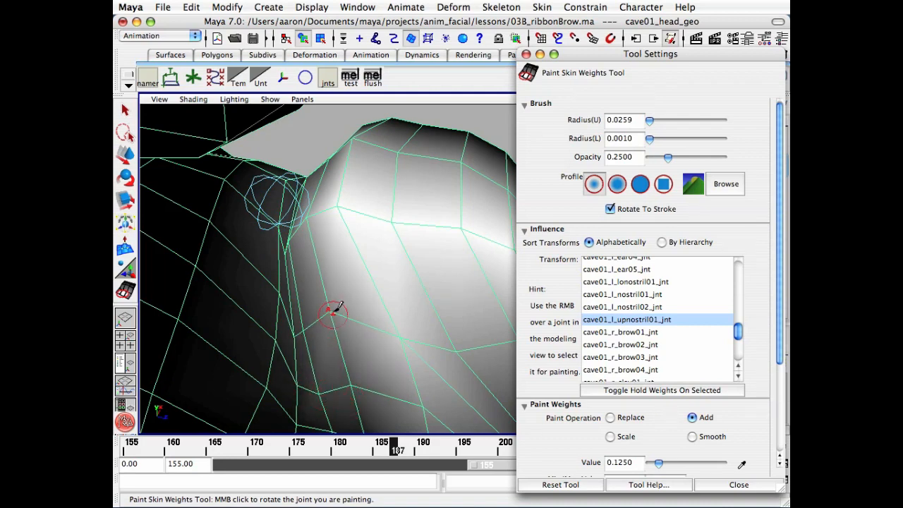
alt+drag(337, 309, 219, 280)
alt+right_drag(220, 281, 346, 306)
alt+middle_drag(346, 306, 264, 280)
alt+right_drag(264, 280, 374, 357)
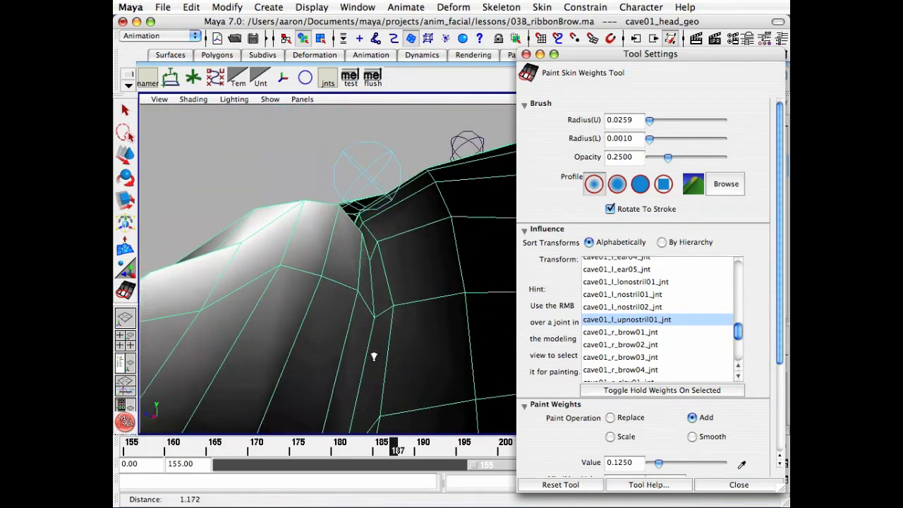
alt+drag(374, 356, 363, 192)
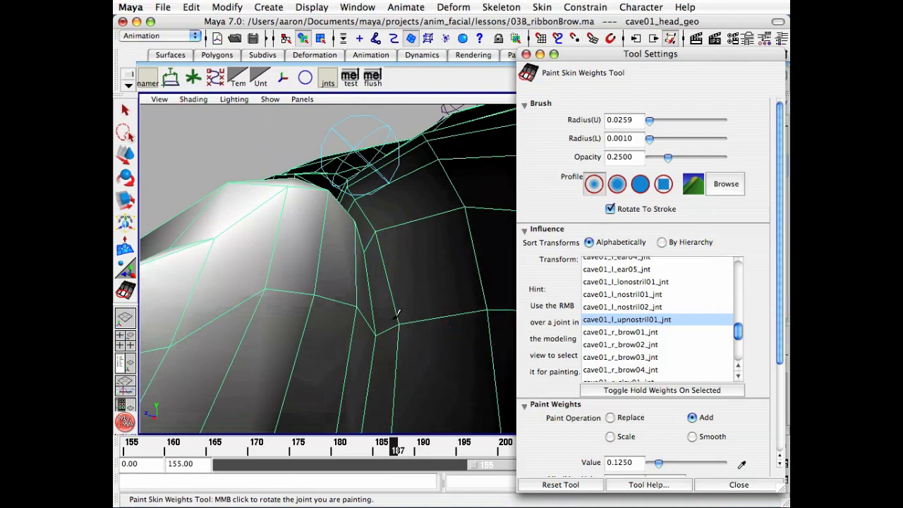
drag(395, 449, 420, 451)
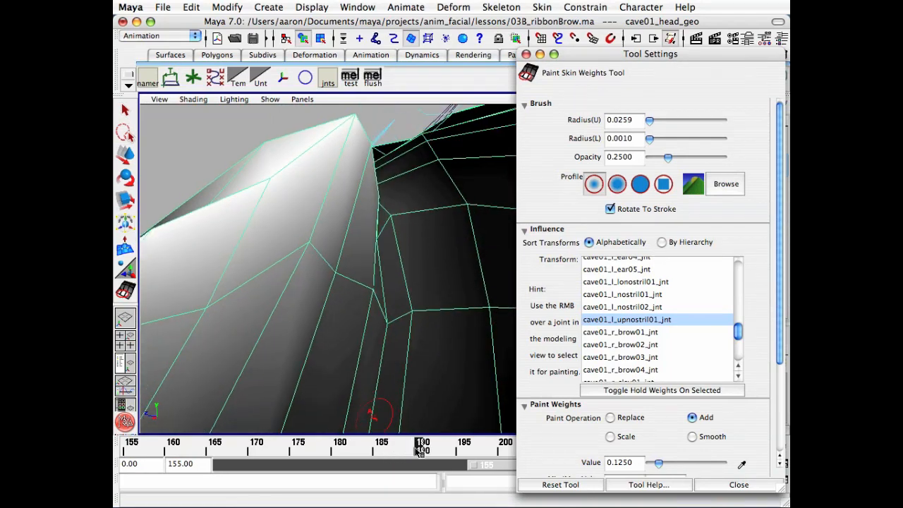
Step: Add cave01_l_upnostril01_jnt weight at 0.125 to the rear edge of the raised nostril wing where it meets the crease
mouse_move(395, 395)
alt+mouse_down()
mouse_move(317, 238)
mouse_move(344, 231)
mouse_move(333, 218)
mouse_move(349, 223)
alt+mouse_up()
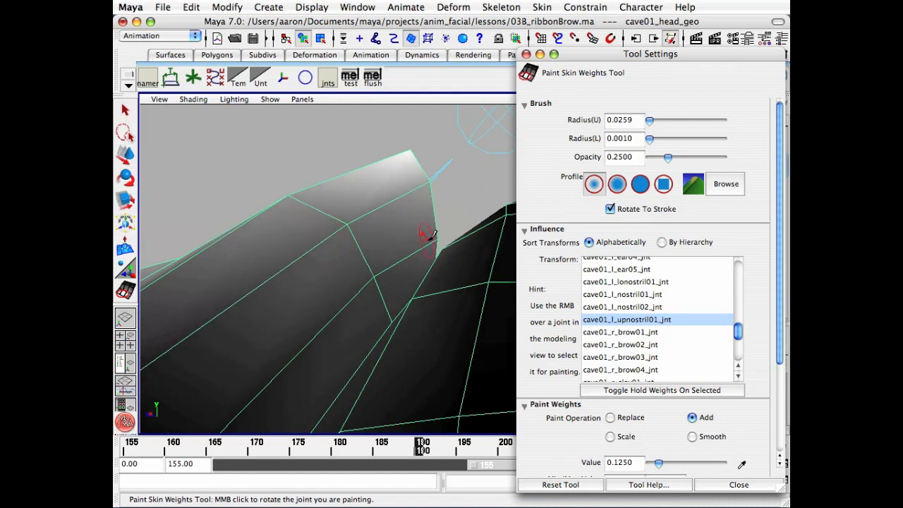
alt+drag(451, 224, 505, 192)
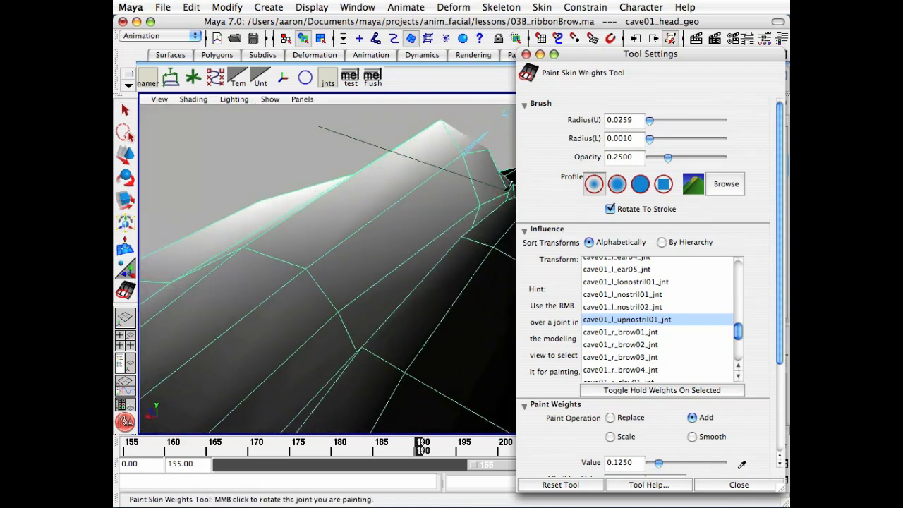
alt+drag(498, 180, 470, 147)
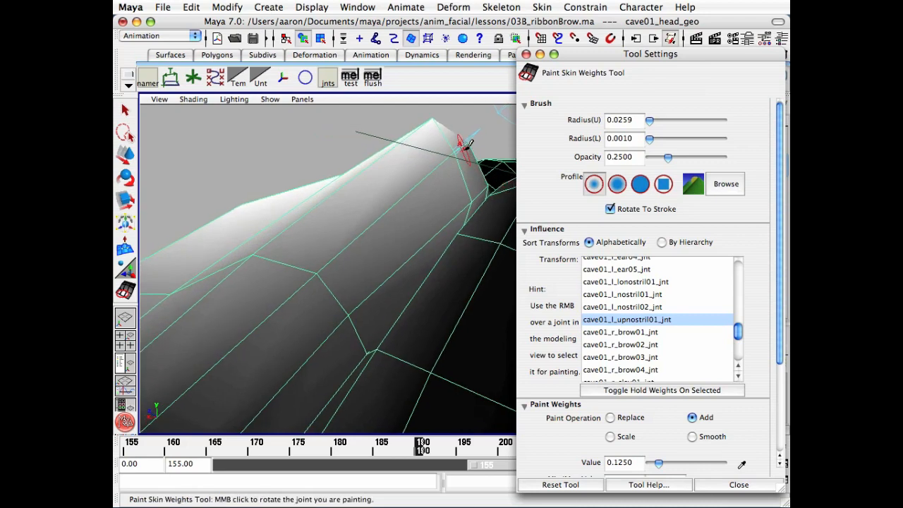
alt+drag(390, 214, 415, 197)
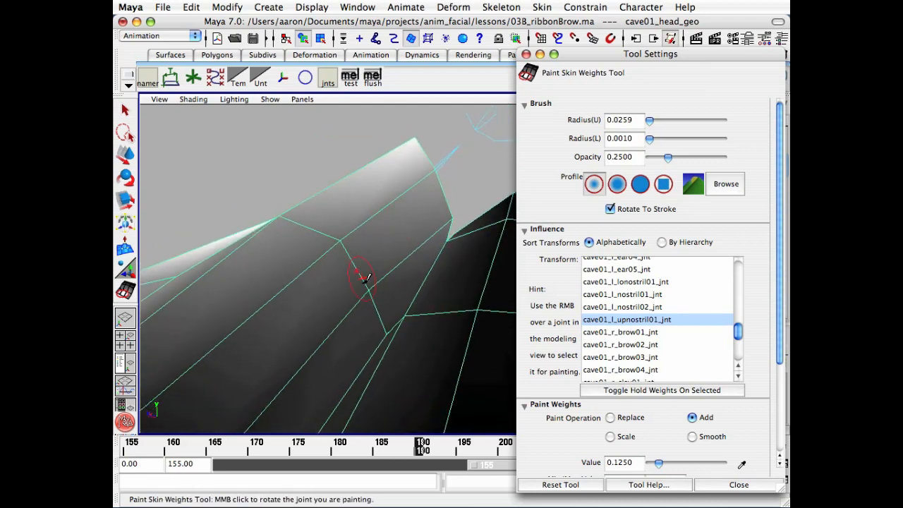
drag(365, 278, 427, 244)
alt+middle_drag(425, 244, 429, 195)
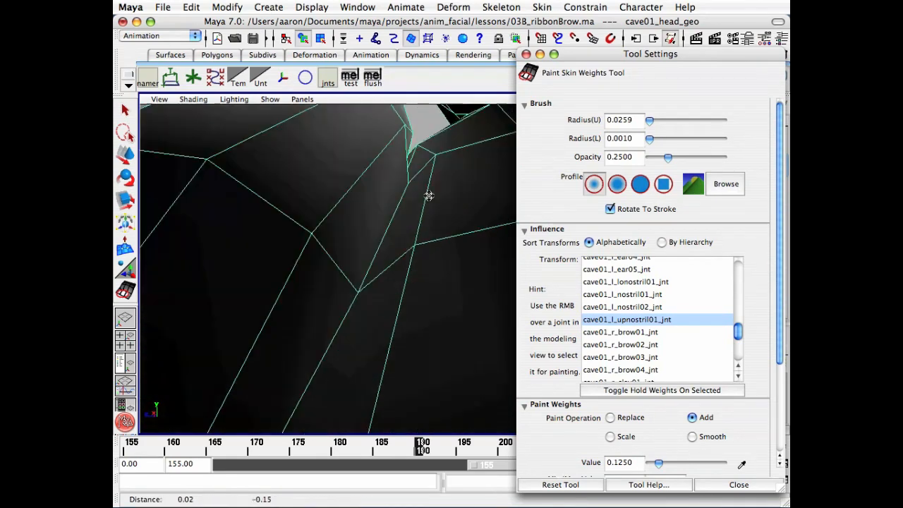
Step: At frame 191, add cave01_l_upnostril01_jnt weight to the dark vertices on the nose-facing side of the nostril wing
alt+drag(428, 195, 397, 247)
alt+right_drag(397, 247, 275, 253)
alt+middle_drag(275, 254, 268, 212)
mouse_move(421, 449)
mouse_down()
mouse_move(356, 450)
mouse_move(427, 452)
mouse_up()
alt+middle_drag(275, 324, 332, 335)
alt+right_drag(331, 335, 417, 359)
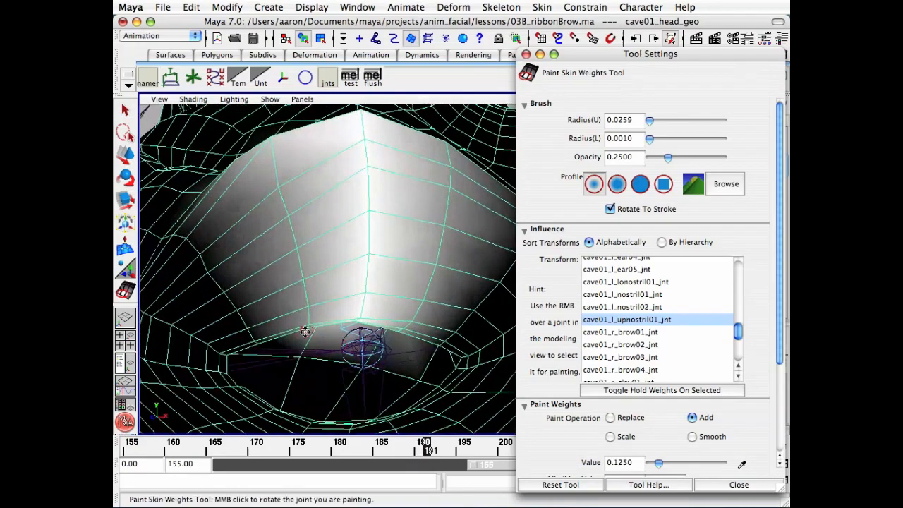
alt+middle_drag(304, 332, 465, 356)
alt+right_drag(466, 356, 521, 363)
drag(305, 288, 367, 331)
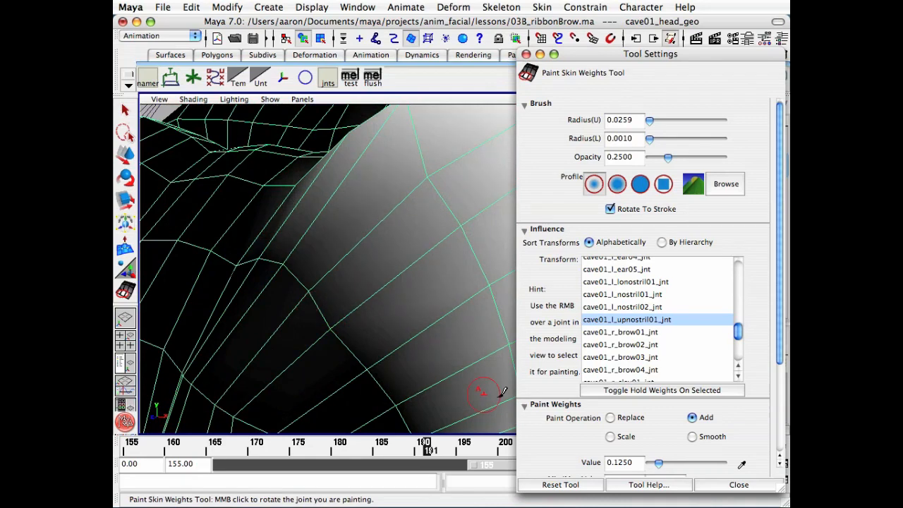
Step: Switch to the soft brush profile and blend more weight down the nose-facing side toward the nostril opening
click(617, 184)
mouse_move(282, 332)
mouse_down()
mouse_move(303, 339)
mouse_move(339, 323)
mouse_move(380, 367)
mouse_move(351, 313)
mouse_move(336, 215)
mouse_move(375, 268)
mouse_move(465, 303)
mouse_move(454, 228)
mouse_move(481, 231)
mouse_move(452, 233)
mouse_move(303, 182)
mouse_move(362, 209)
mouse_up()
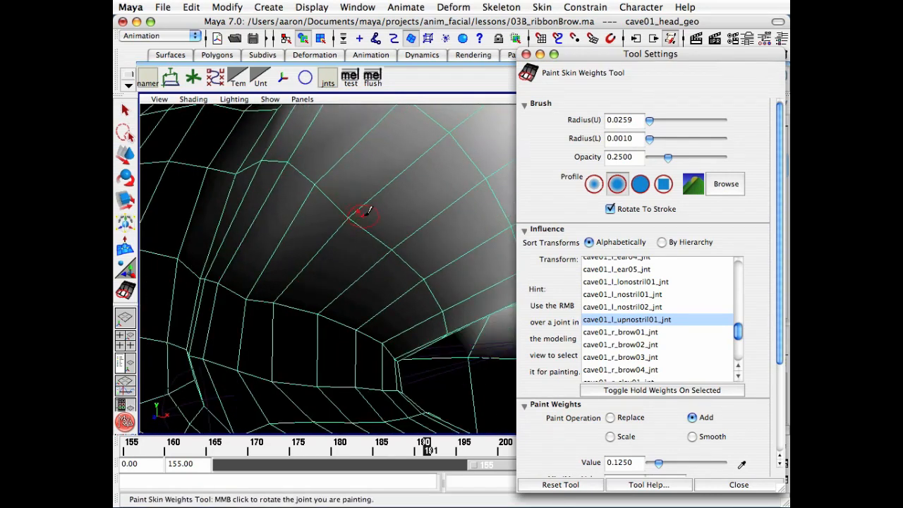
alt+middle_drag(397, 246, 400, 236)
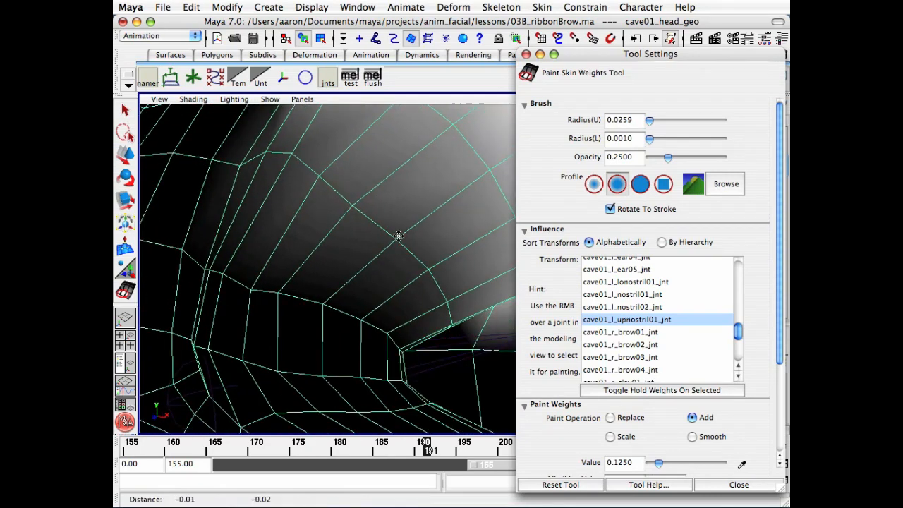
Step: At frame 192, add cave01_l_upnostril01_jnt weight to the vertices on the cheek-facing side of the nostril wing above the opening
alt+right_drag(399, 236, 297, 246)
alt+drag(296, 245, 338, 253)
alt+middle_drag(338, 253, 222, 273)
alt+right_drag(350, 410, 282, 406)
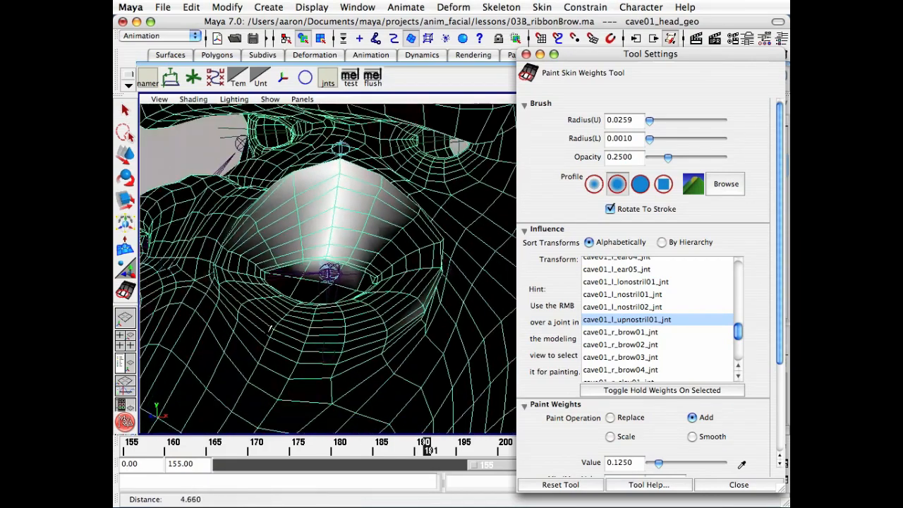
mouse_move(429, 451)
mouse_down()
mouse_move(439, 447)
mouse_move(378, 443)
mouse_move(436, 447)
mouse_up()
alt+right_drag(332, 268, 365, 282)
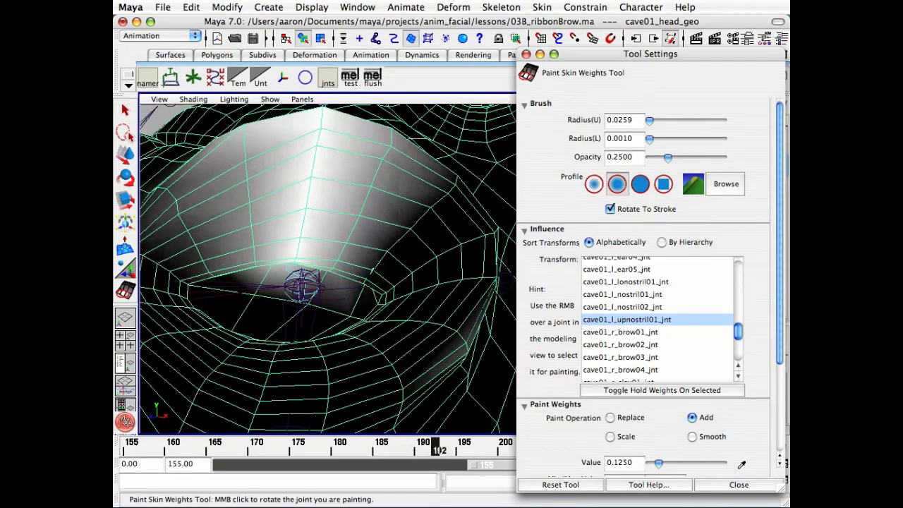
alt+right_drag(381, 250, 384, 272)
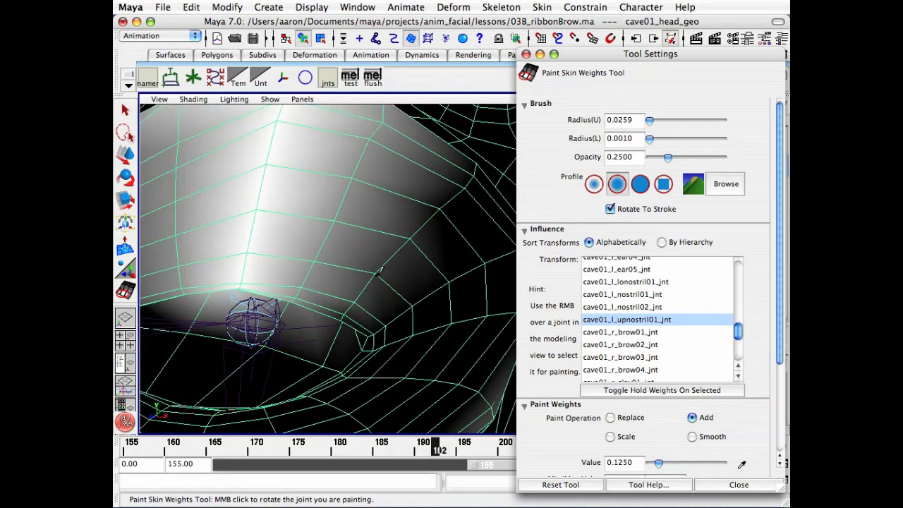
mouse_move(379, 270)
mouse_down()
mouse_move(434, 218)
mouse_move(406, 211)
mouse_move(353, 233)
mouse_up()
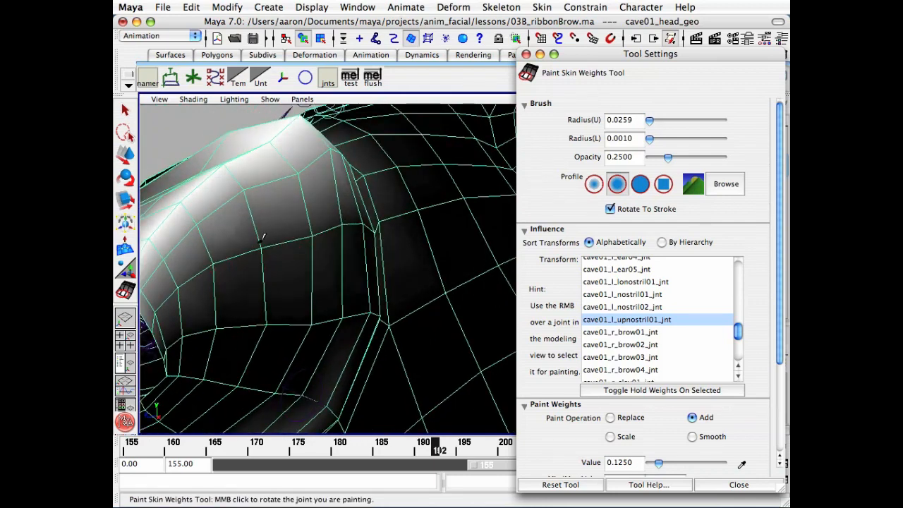
alt+drag(372, 216, 299, 222)
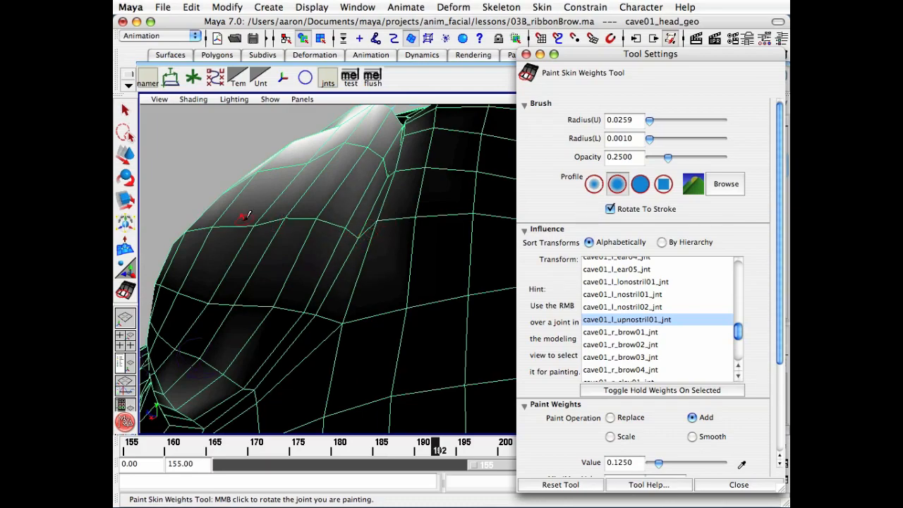
alt+drag(249, 230, 314, 237)
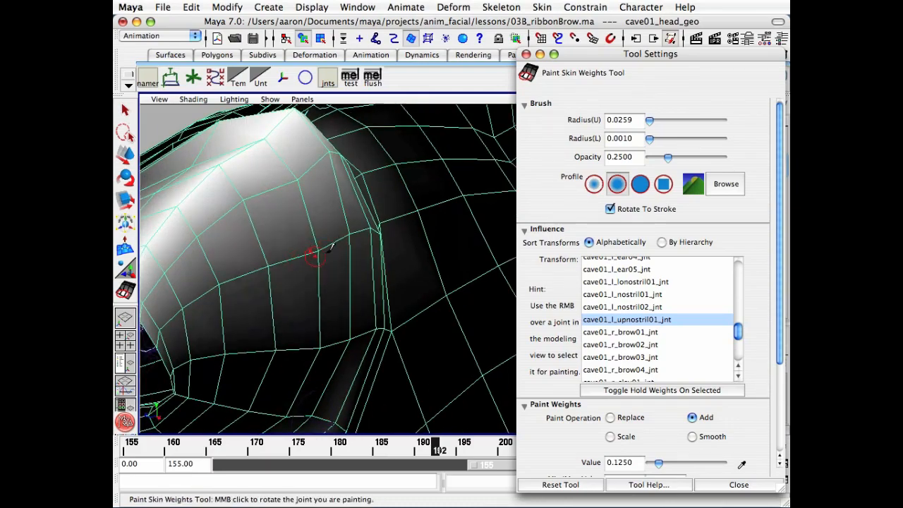
Step: Scrub through the nostril test motions back to frame 155 and close the paint tool settings
alt+right_drag(329, 247, 347, 257)
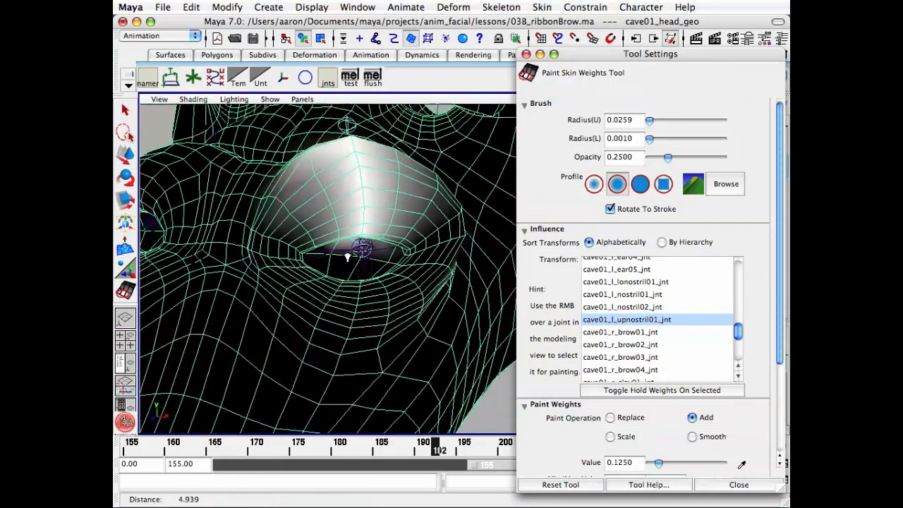
alt+drag(347, 257, 325, 261)
click(468, 452)
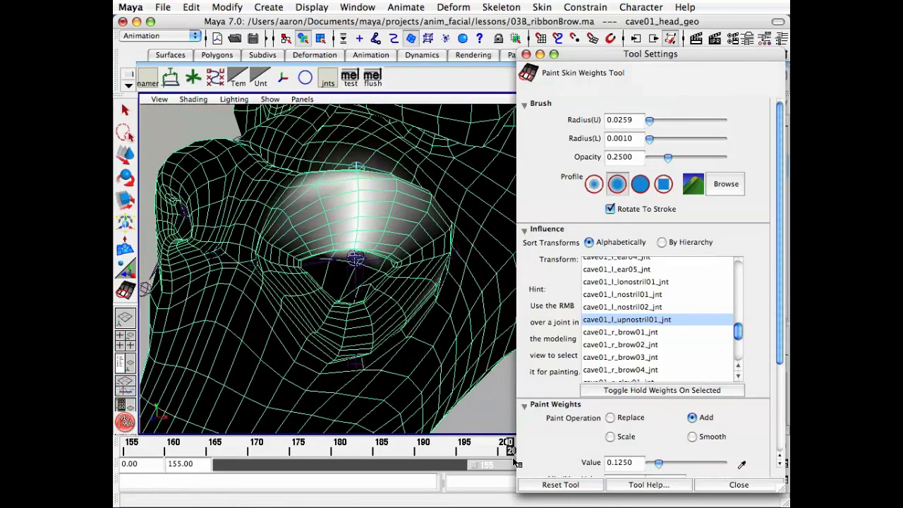
drag(463, 447, 127, 445)
click(738, 485)
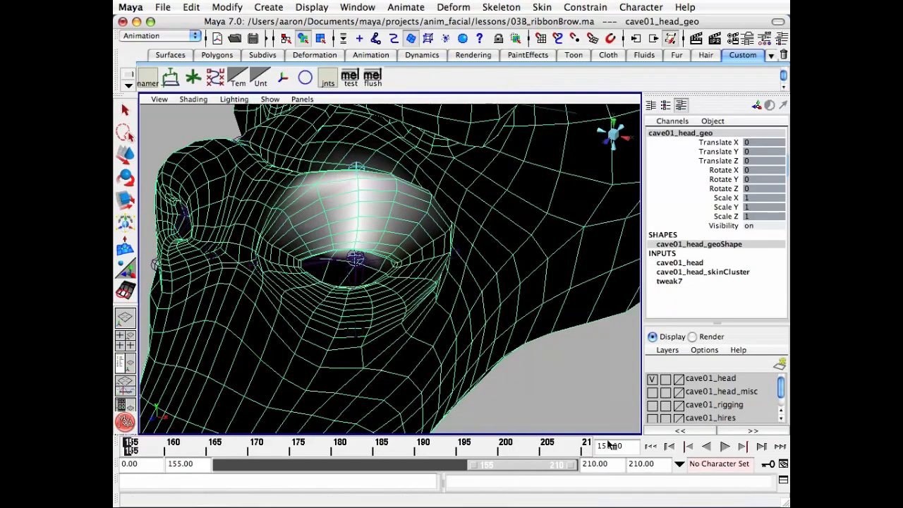
Step: Leave weight painting, deselect the head, play back the nostril test animation, and return to frame 155
key(q)
click(539, 346)
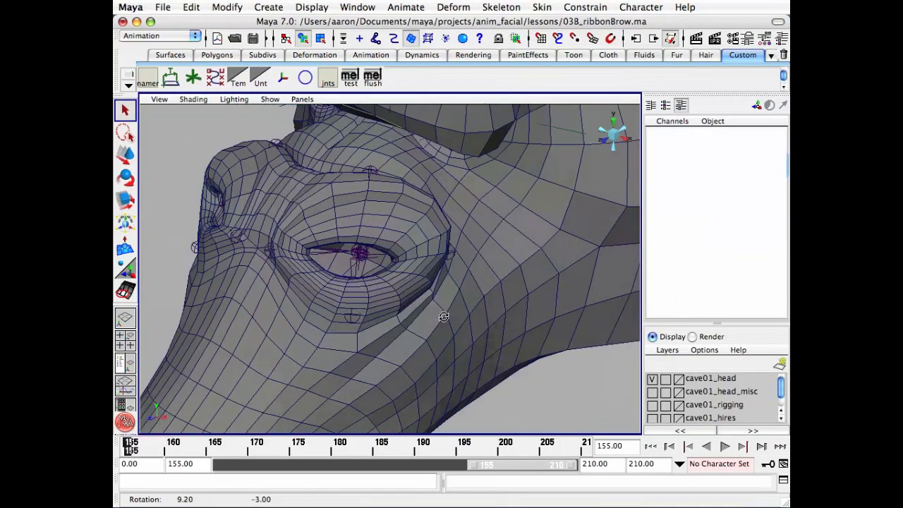
key(alt+v)
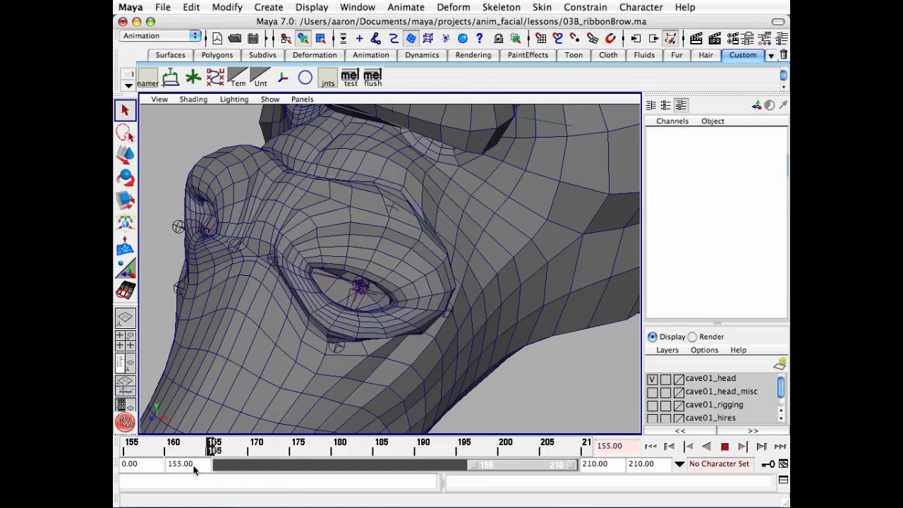
click(131, 446)
mouse_move(367, 268)
alt+mouse_down()
mouse_move(400, 241)
mouse_move(215, 176)
alt+mouse_up()
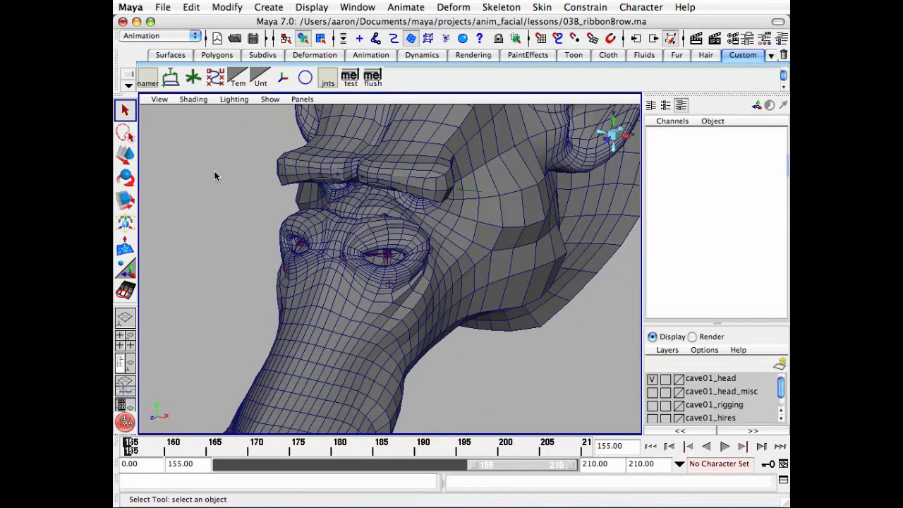
Step: Select the vertices in cave01_allButCenterVerts_Set and mirror their skin weights across the head
click(193, 8)
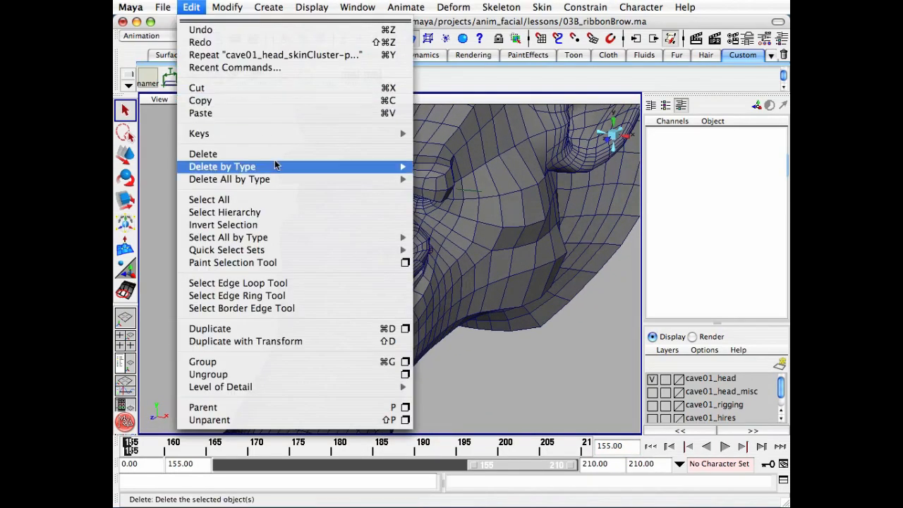
mouse_move(373, 185)
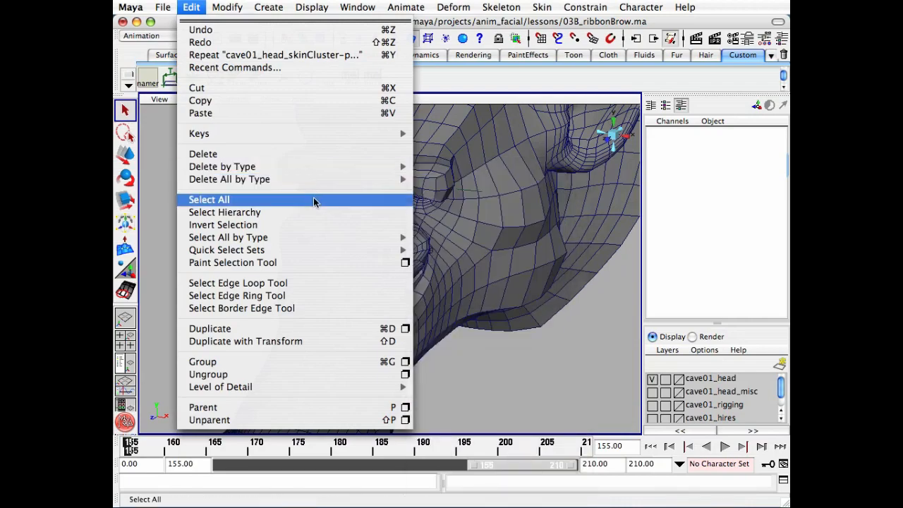
mouse_move(315, 252)
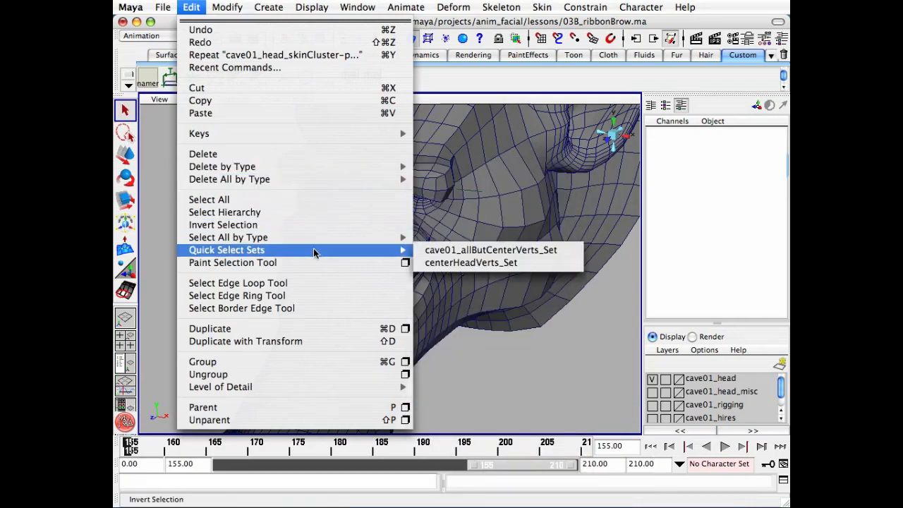
click(446, 260)
alt+drag(446, 261, 339, 262)
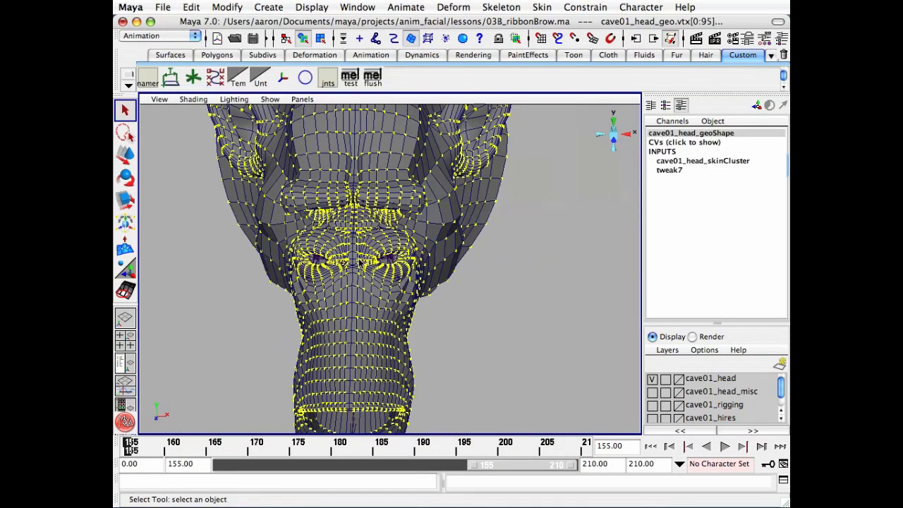
click(542, 7)
mouse_move(599, 86)
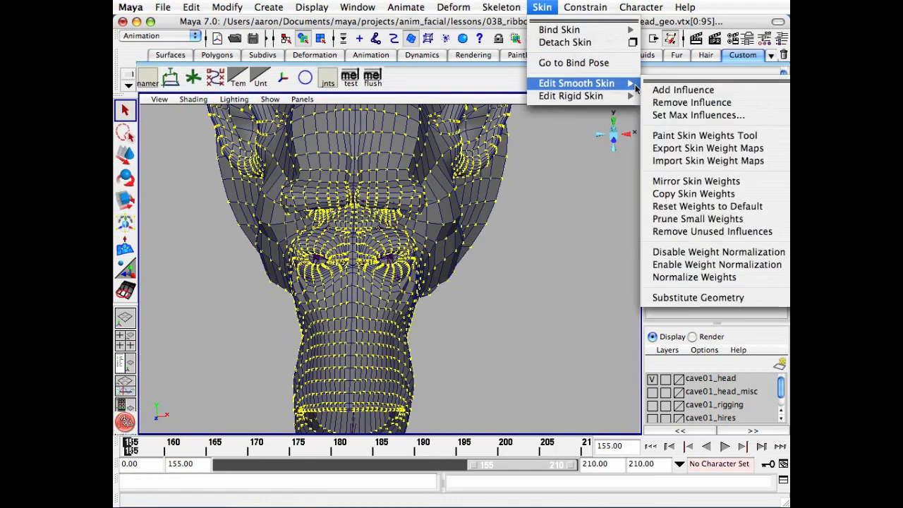
click(751, 183)
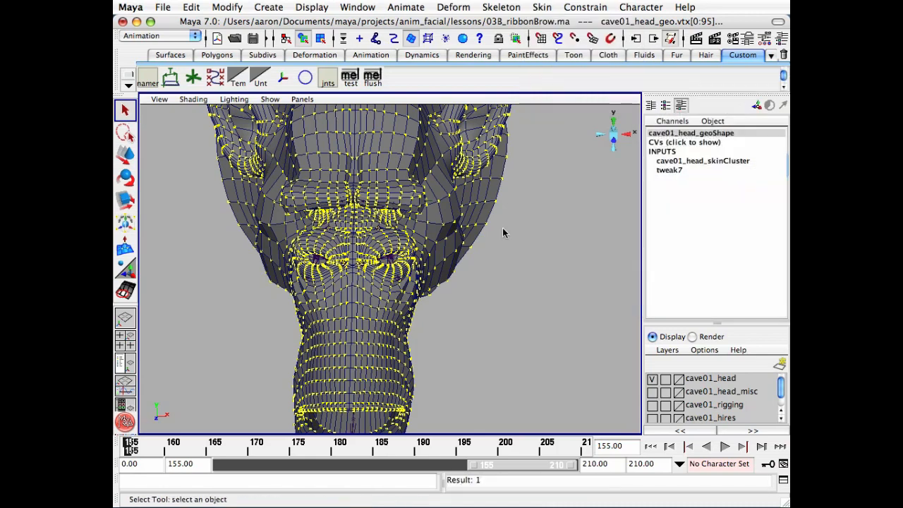
Step: Deselect the vertices and play back the nostril test animation to check the mirrored weights on both sides
click(500, 275)
key(alt+v)
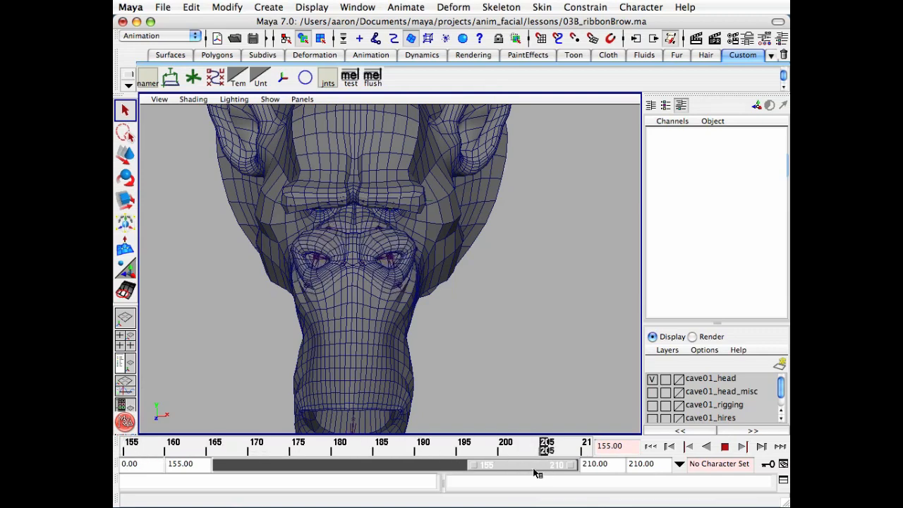
key(alt+v)
Step: Select cave01_l_nostril02_jnt in the left nostril, try scaling it along X, and undo the scaling
alt+drag(367, 304, 260, 348)
alt+right_drag(260, 349, 438, 313)
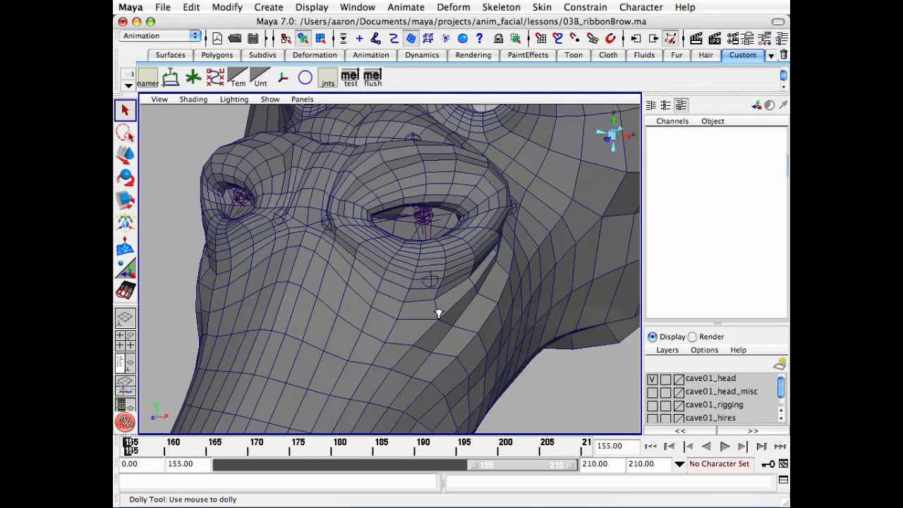
click(444, 220)
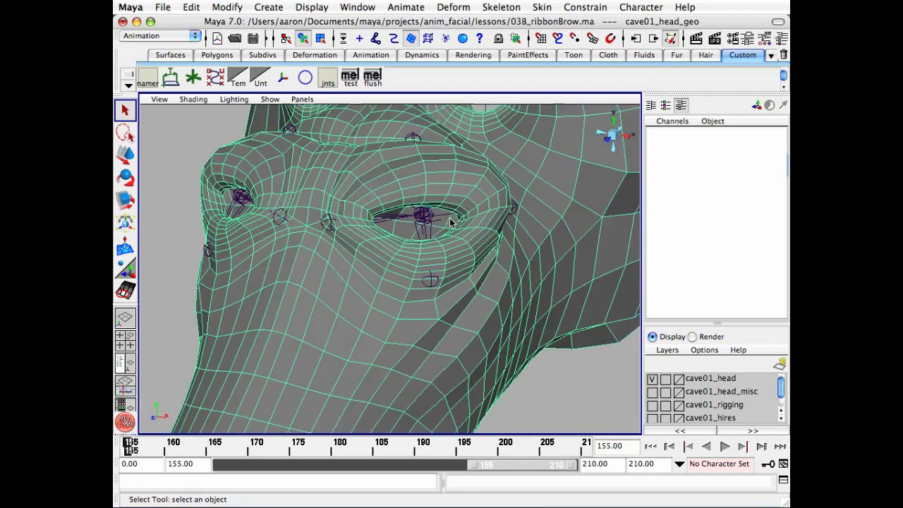
click(165, 138)
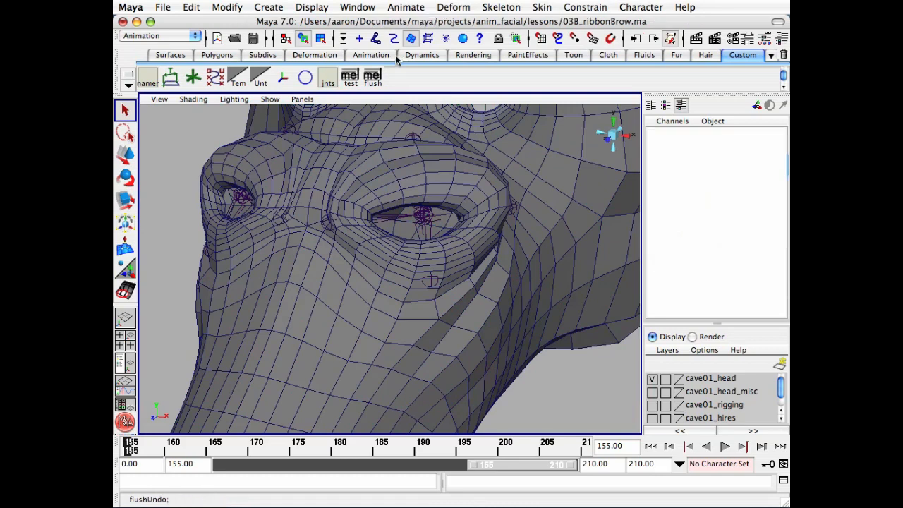
click(448, 216)
key(r)
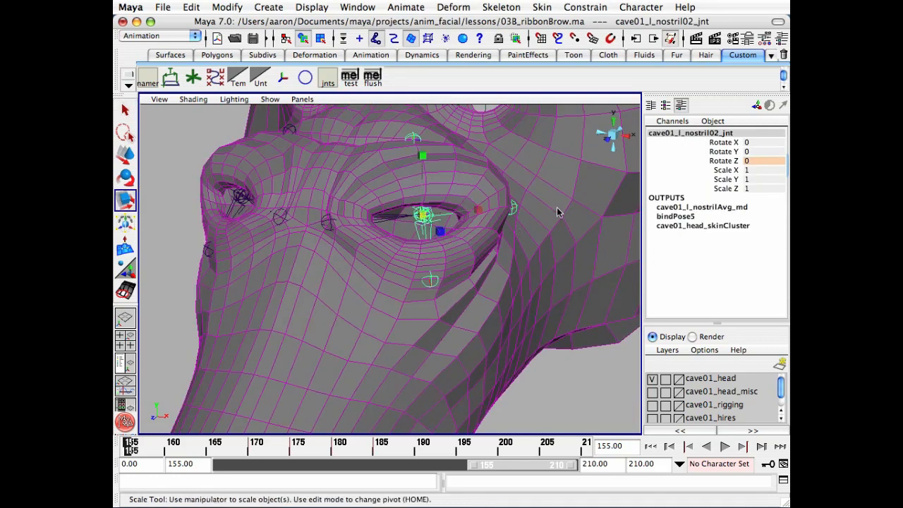
drag(482, 214, 500, 206)
key(z)
Step: Move up to the parent joint cave01_l_nostril01_jnt, try scaling it in X and in Y, and undo each scaling
key(Up)
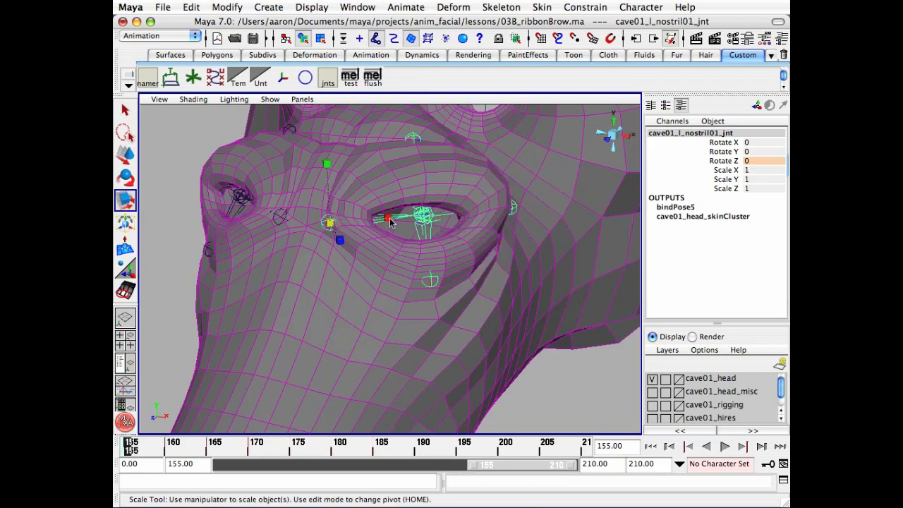
drag(392, 221, 443, 226)
key(z)
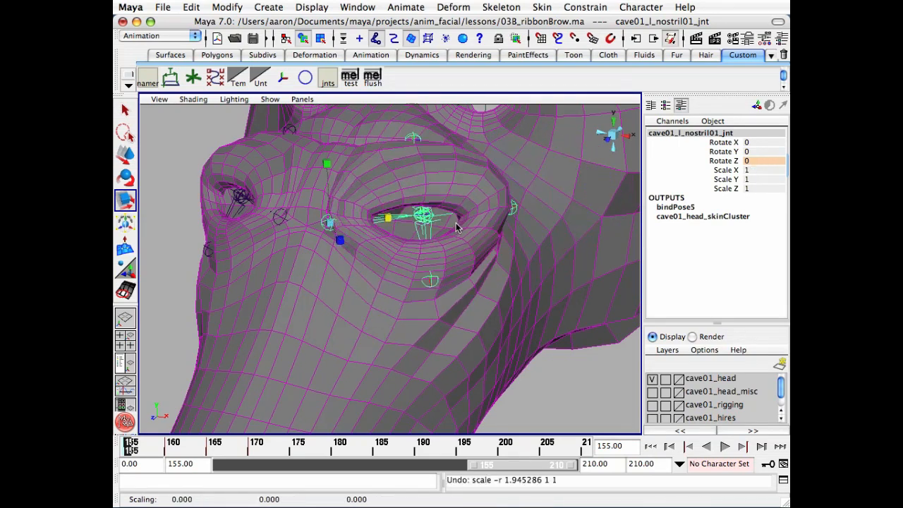
key(r)
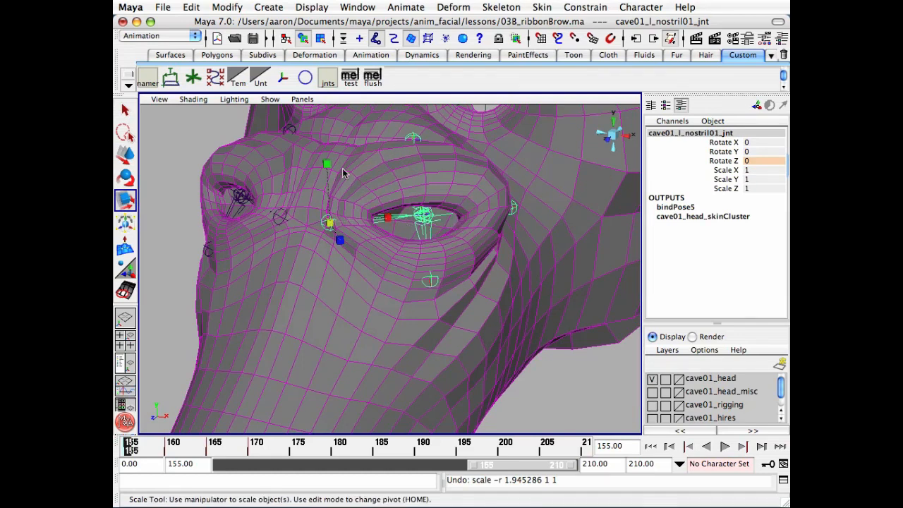
mouse_move(327, 168)
mouse_down()
mouse_move(326, 182)
mouse_move(325, 130)
mouse_move(327, 200)
mouse_move(327, 164)
mouse_up()
key(z)
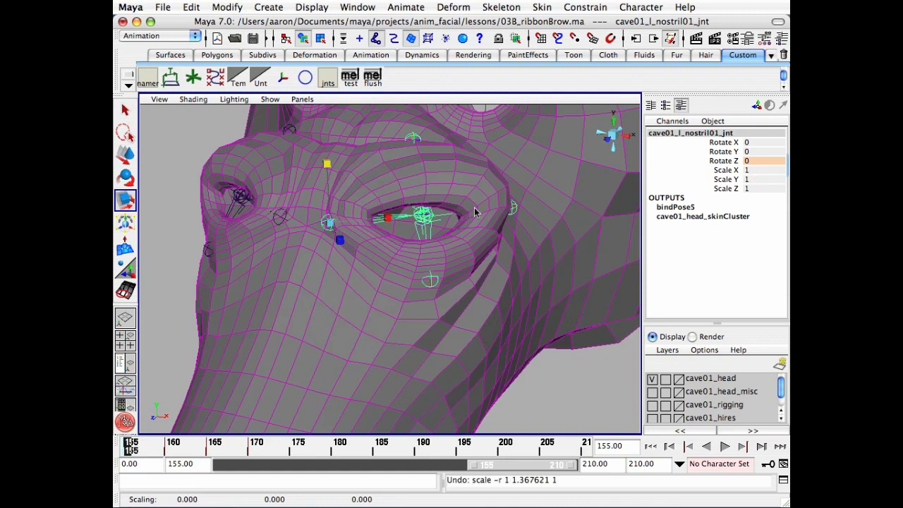
Step: Reselect cave01_l_nostril02_jnt, try scaling it in Y and rotating it, and undo the test transformations
click(453, 217)
drag(433, 170, 458, 171)
key(e)
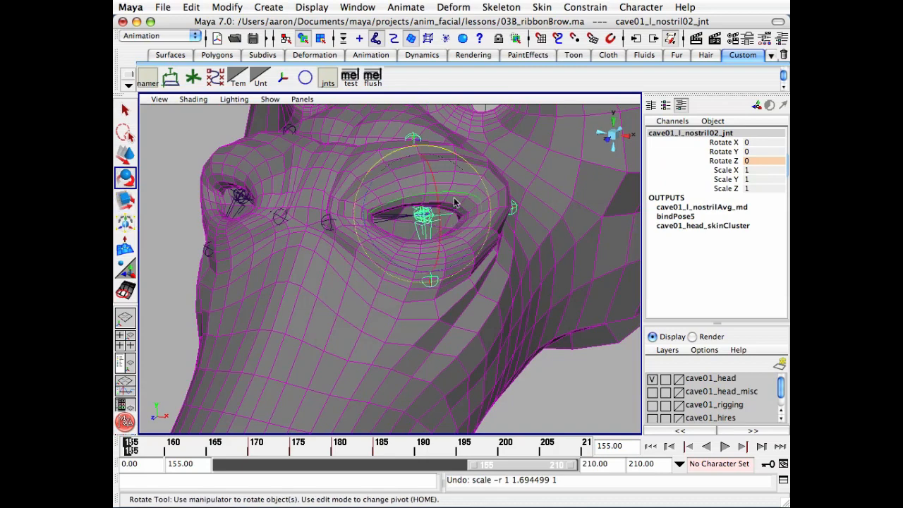
drag(453, 202, 433, 207)
key(z)
key(z)
Step: Examine the nostrils and surrounding face from several angles and deselect the joint
alt+right_drag(508, 208, 388, 198)
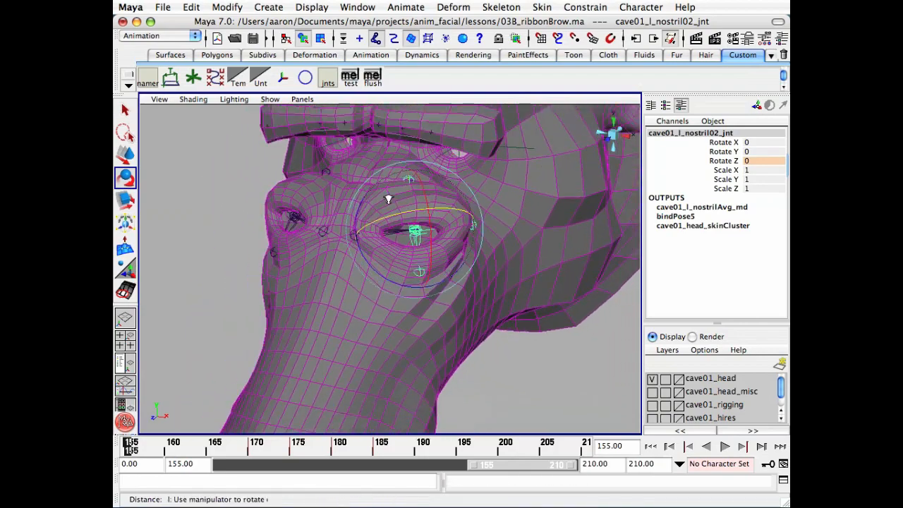
key(q)
alt+middle_drag(485, 238, 463, 230)
alt+drag(540, 281, 528, 248)
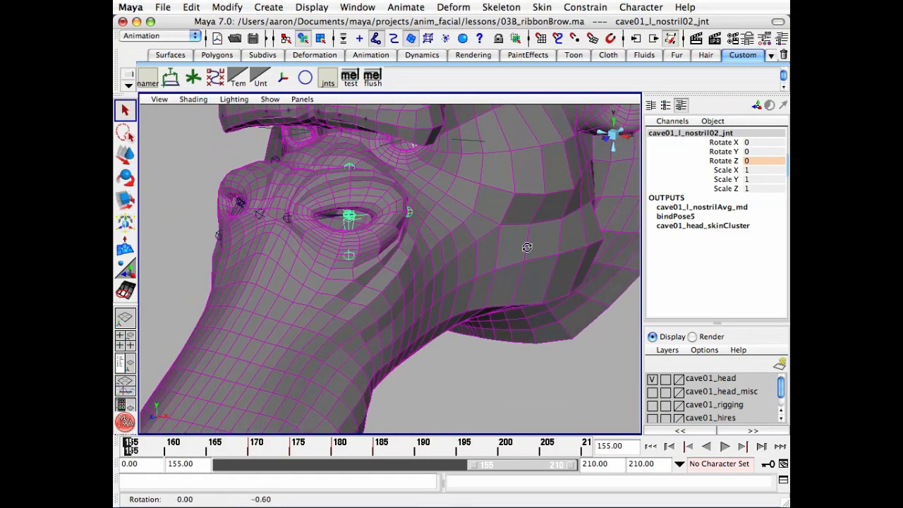
alt+right_drag(528, 248, 431, 261)
alt+middle_drag(432, 261, 451, 268)
alt+drag(458, 276, 477, 298)
click(537, 350)
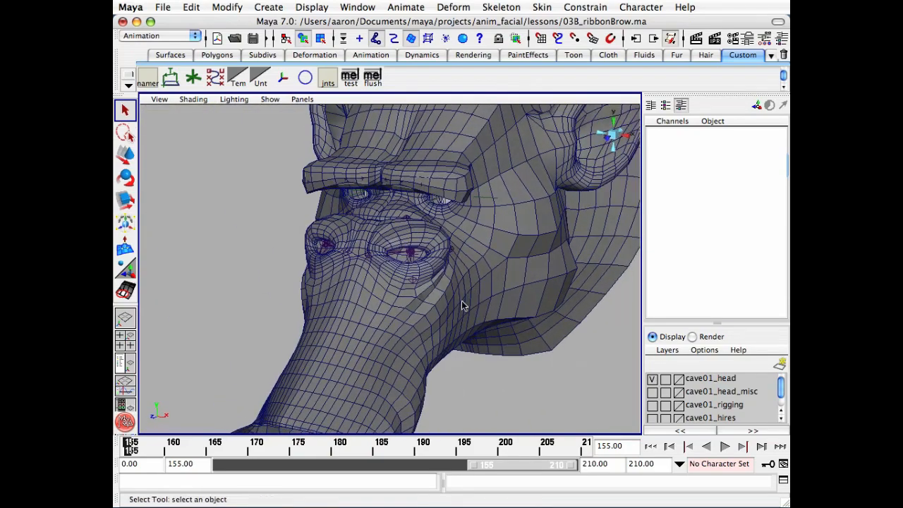
Step: Try rotating cave01_l_lonostril01_jnt at the lower left nostril, undo the rotation, and switch to scaling the joint
alt+right_drag(462, 305, 544, 303)
alt+drag(544, 303, 494, 296)
alt+right_drag(493, 297, 433, 282)
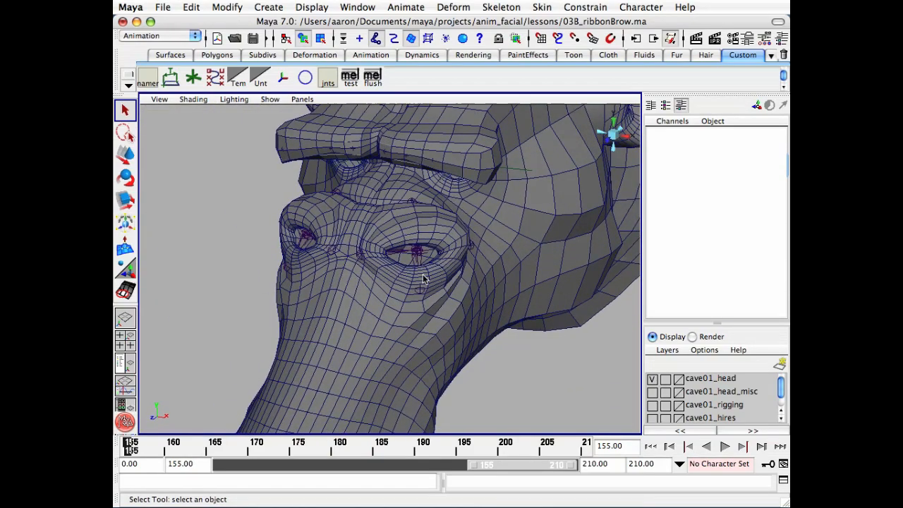
click(422, 281)
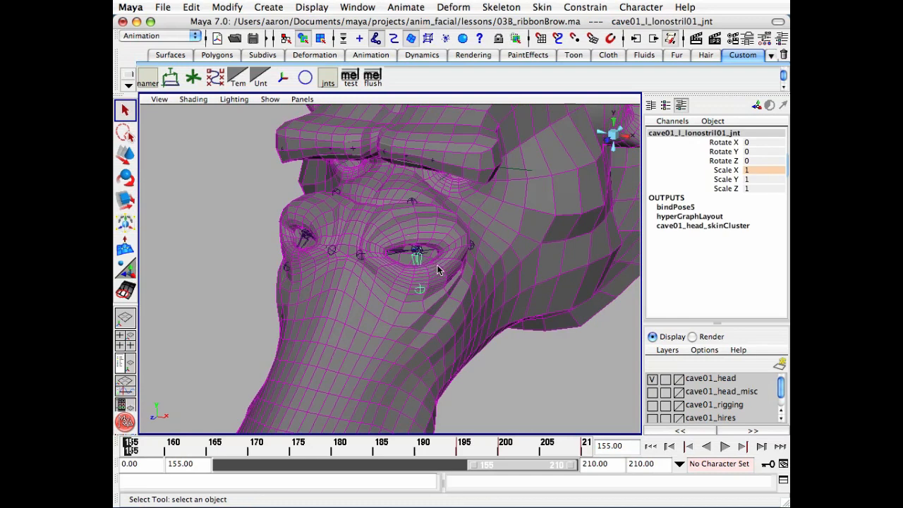
key(e)
drag(406, 262, 397, 259)
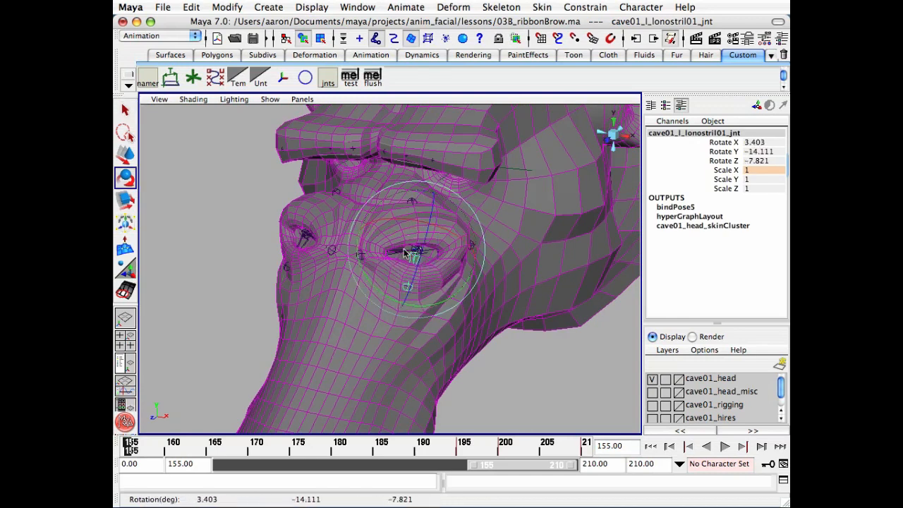
key(z)
key(r)
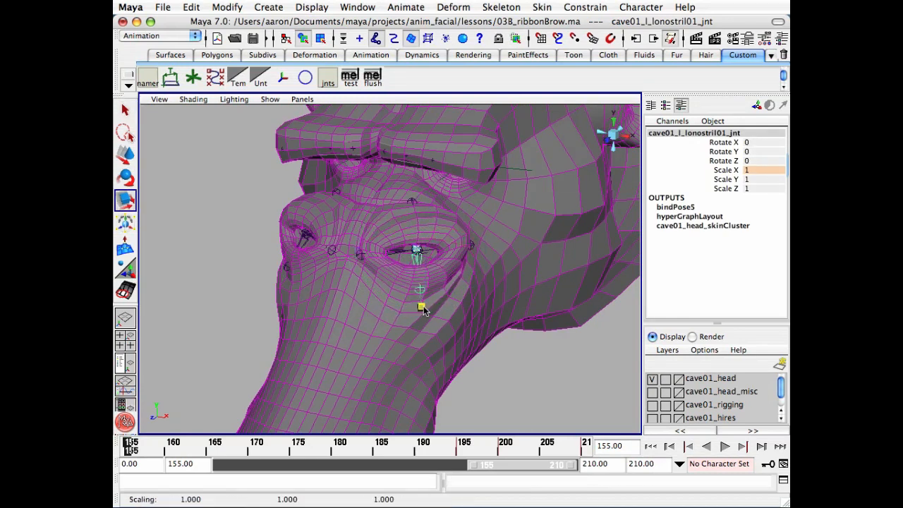